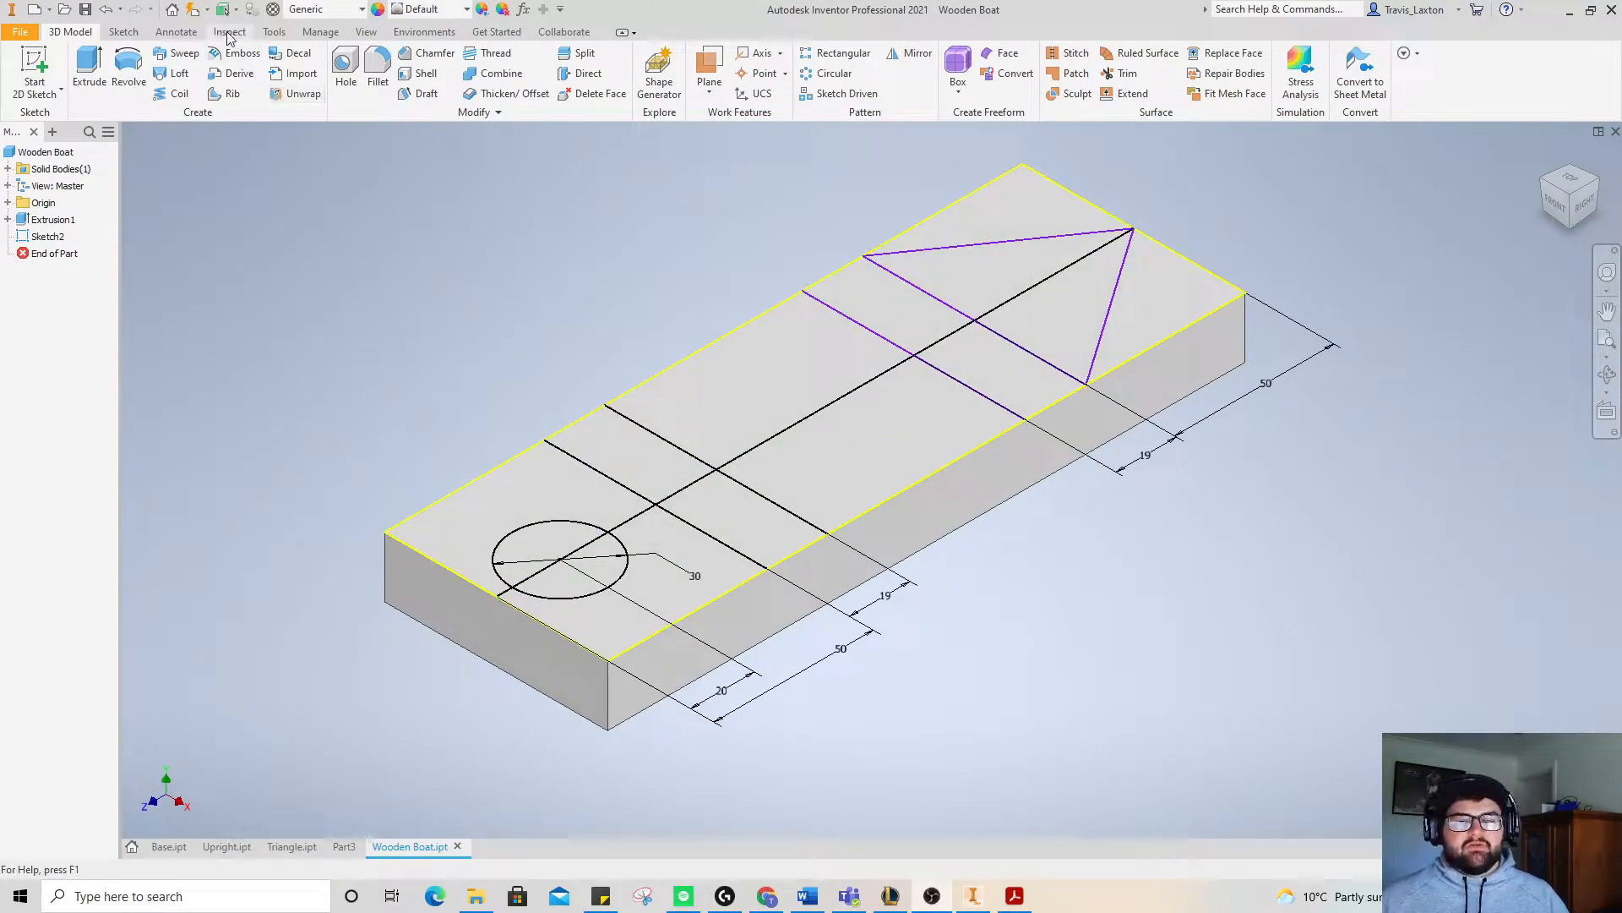
- Assign the Pine, Radiata material to the wooden boat part and save the file
{"action": "left_click", "coordinate": [274, 32]}
{"action": "left_click", "coordinate": [80, 64]}
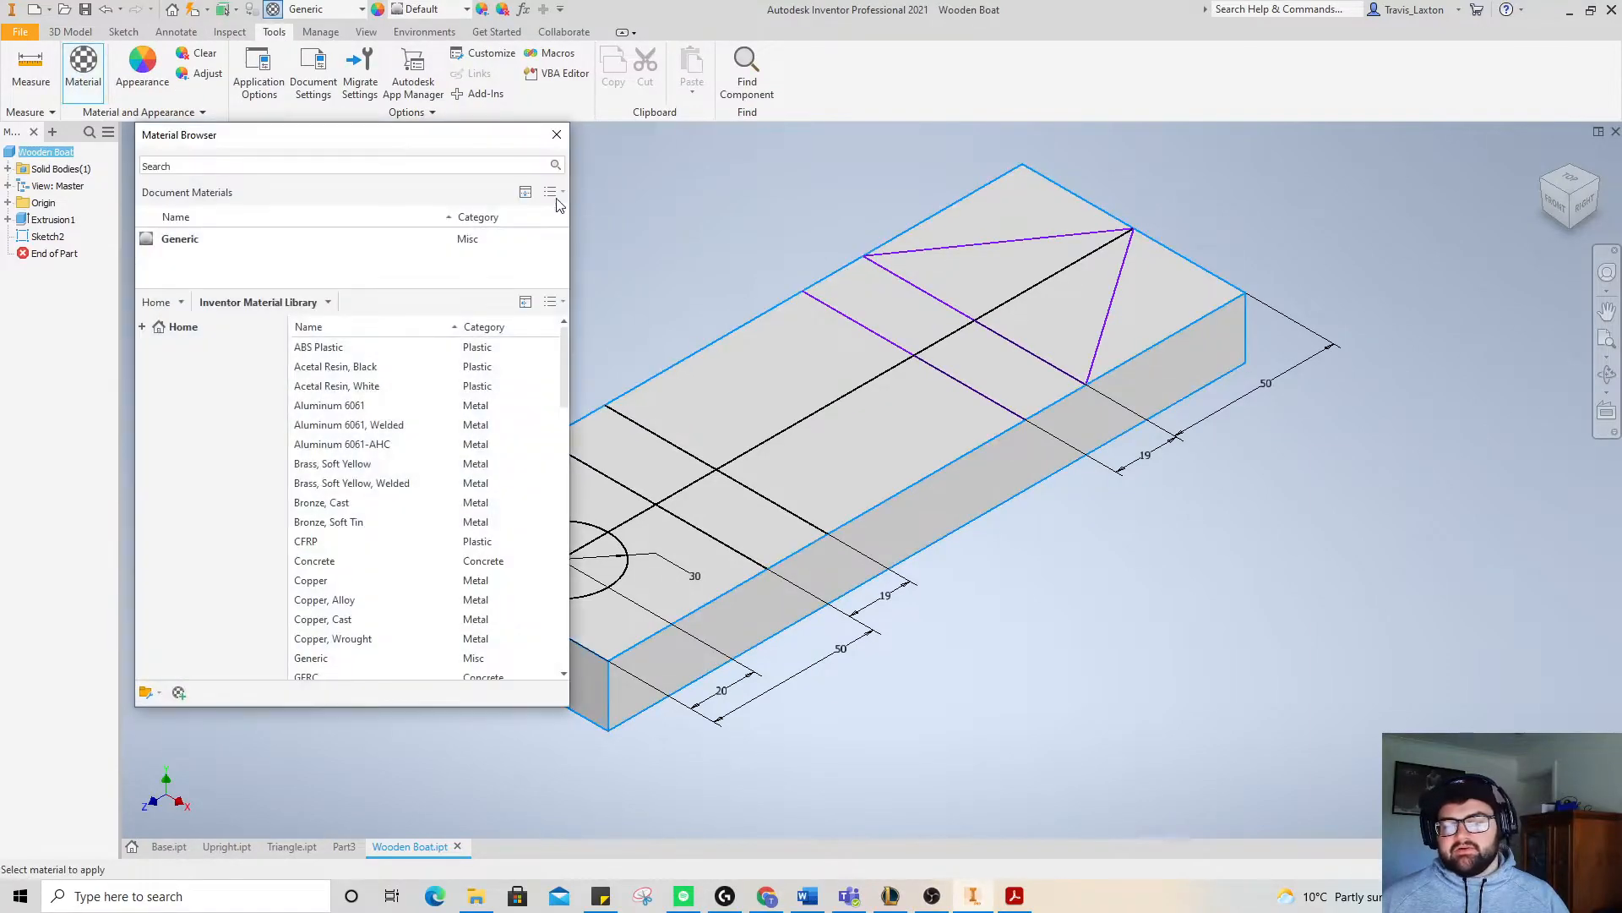
{"action": "left_click", "coordinate": [285, 166]}
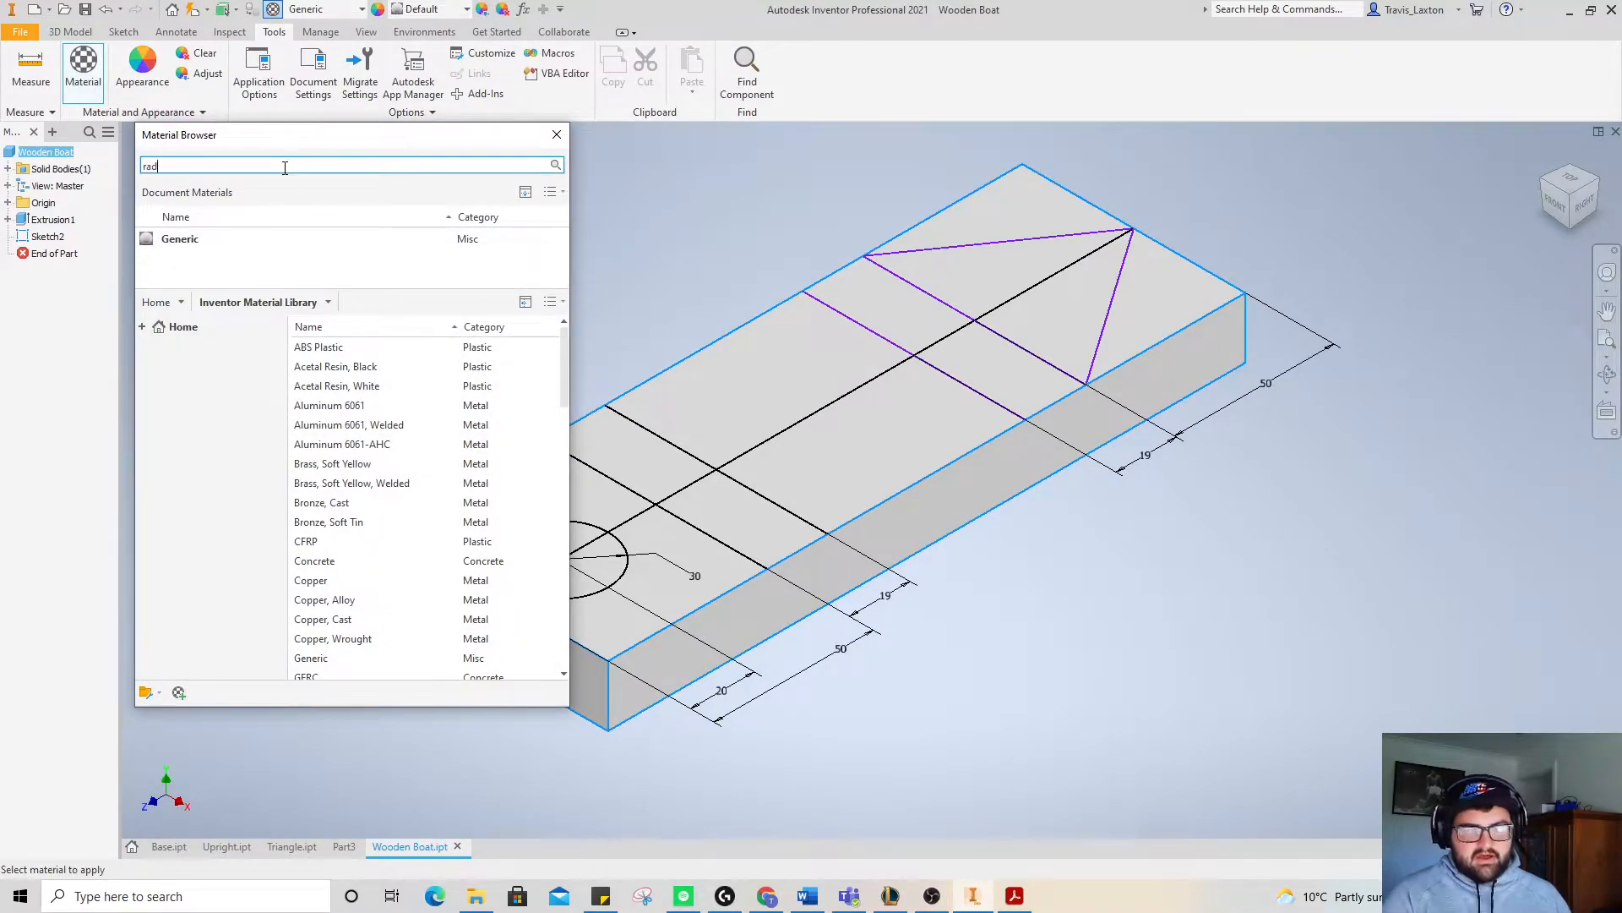
{"action": "type", "text": "radia"}
{"action": "key", "text": "BackSpace"}
{"action": "key", "text": "BackSpace"}
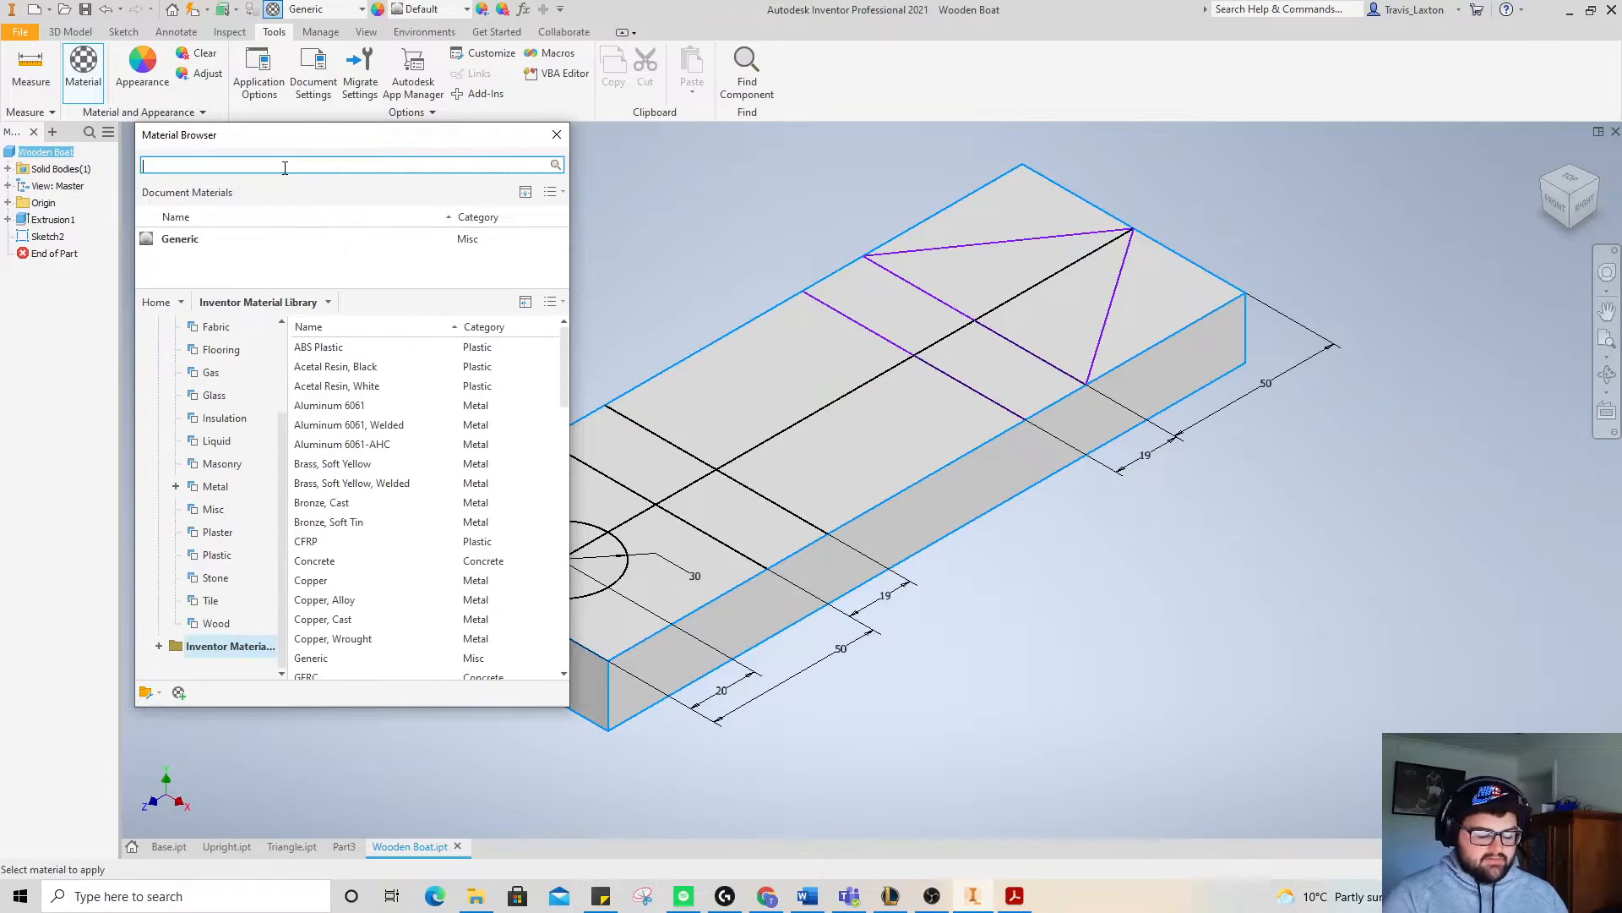
{"action": "type", "text": "pine"}
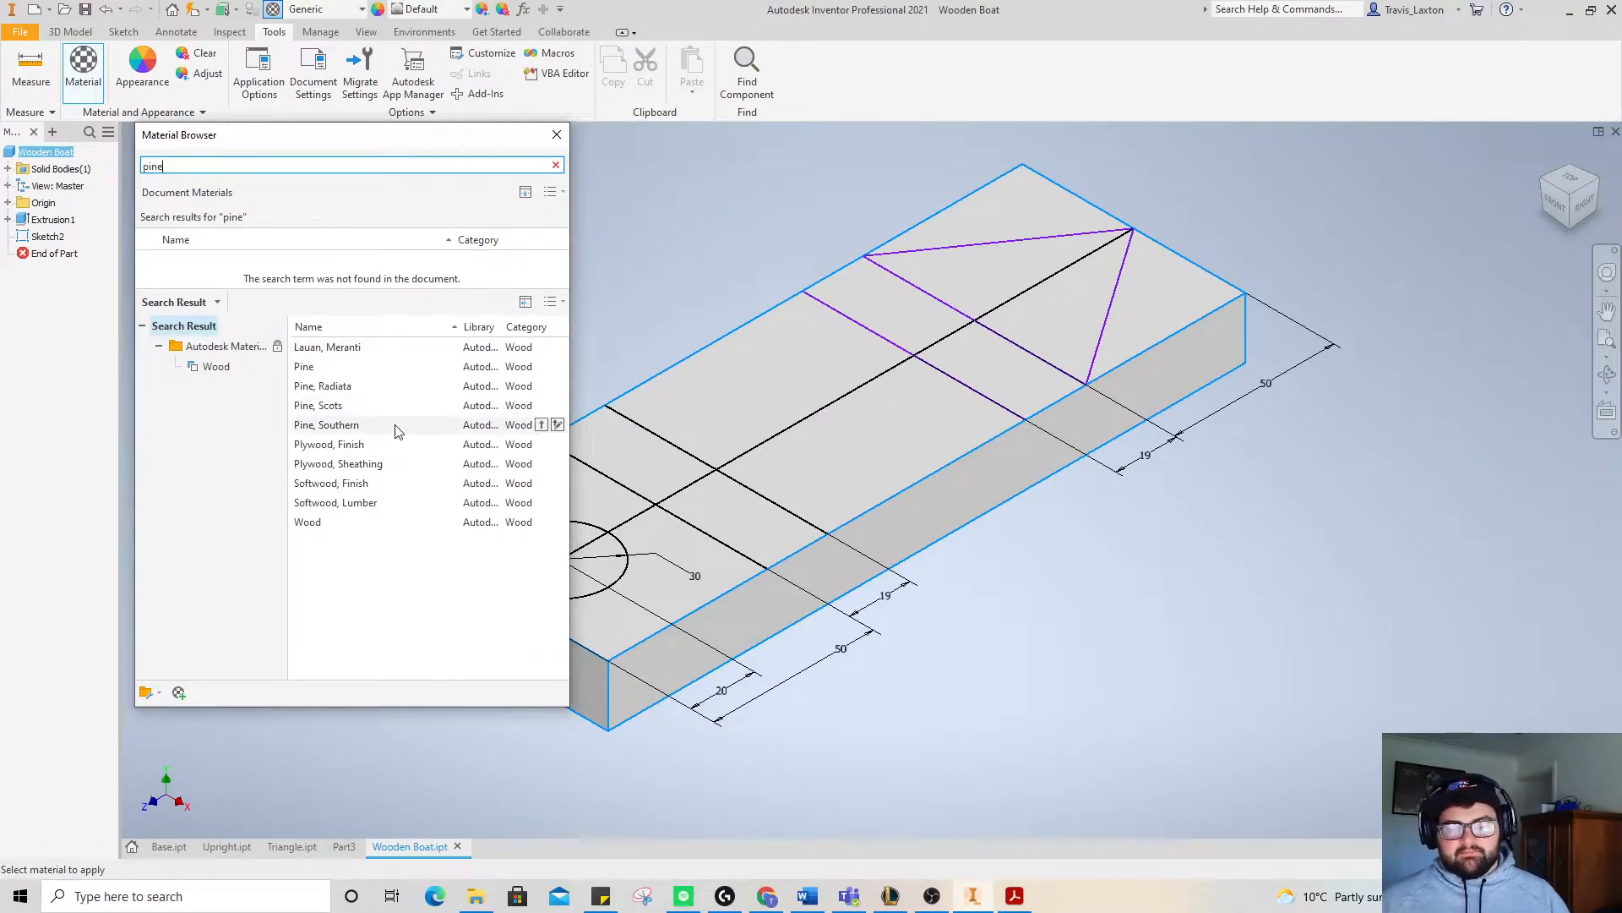
{"action": "left_click", "coordinate": [542, 386]}
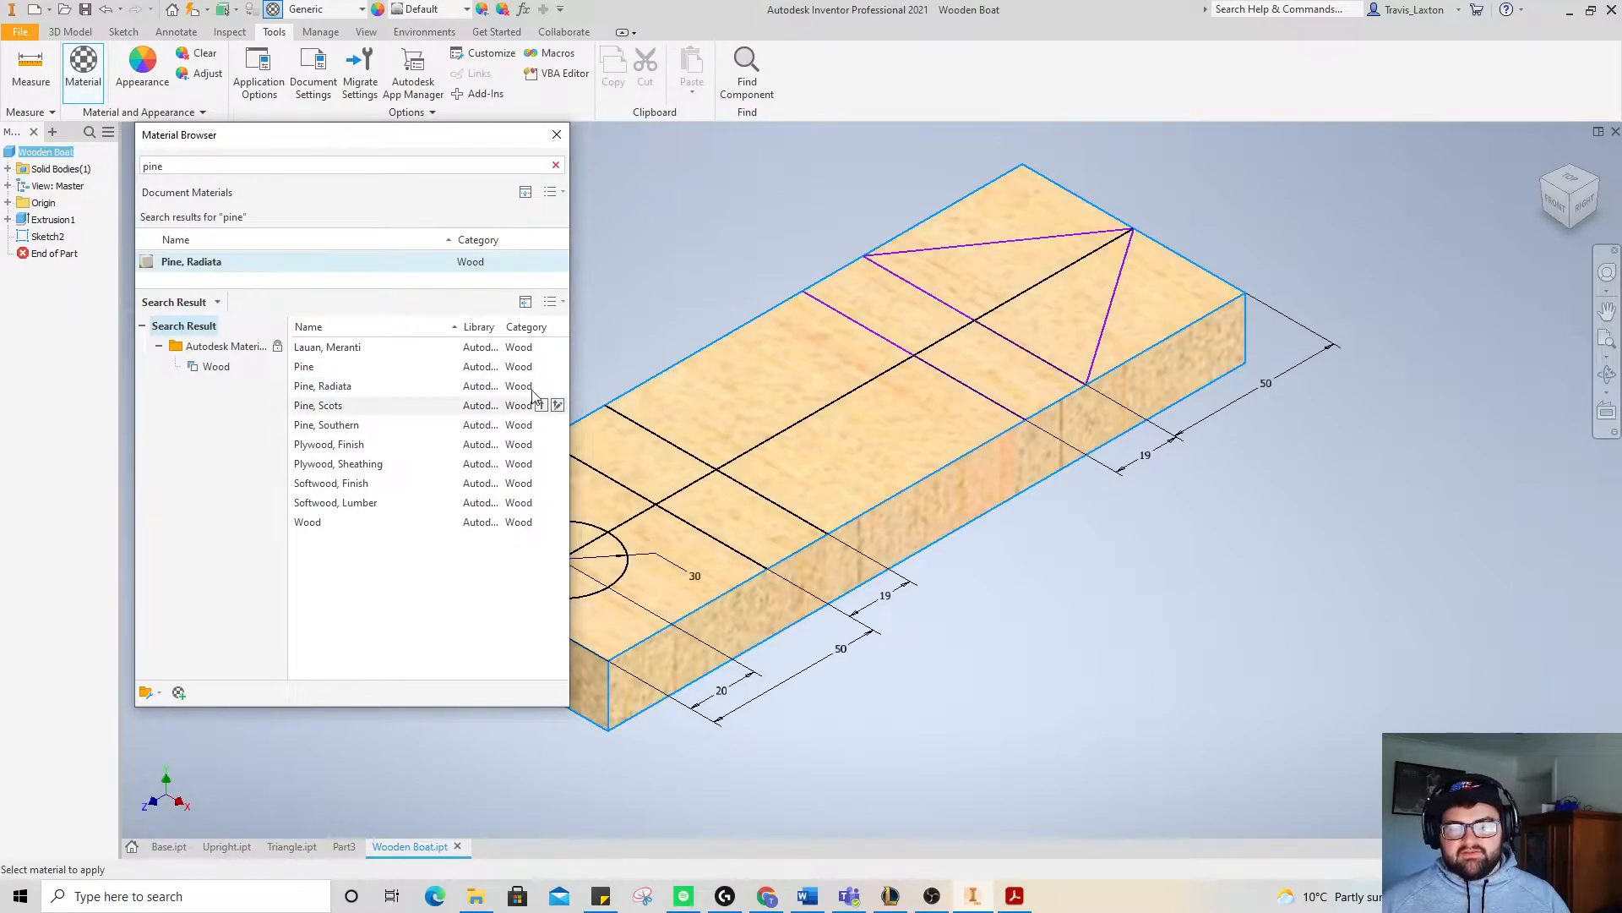
{"action": "left_click", "coordinate": [556, 134]}
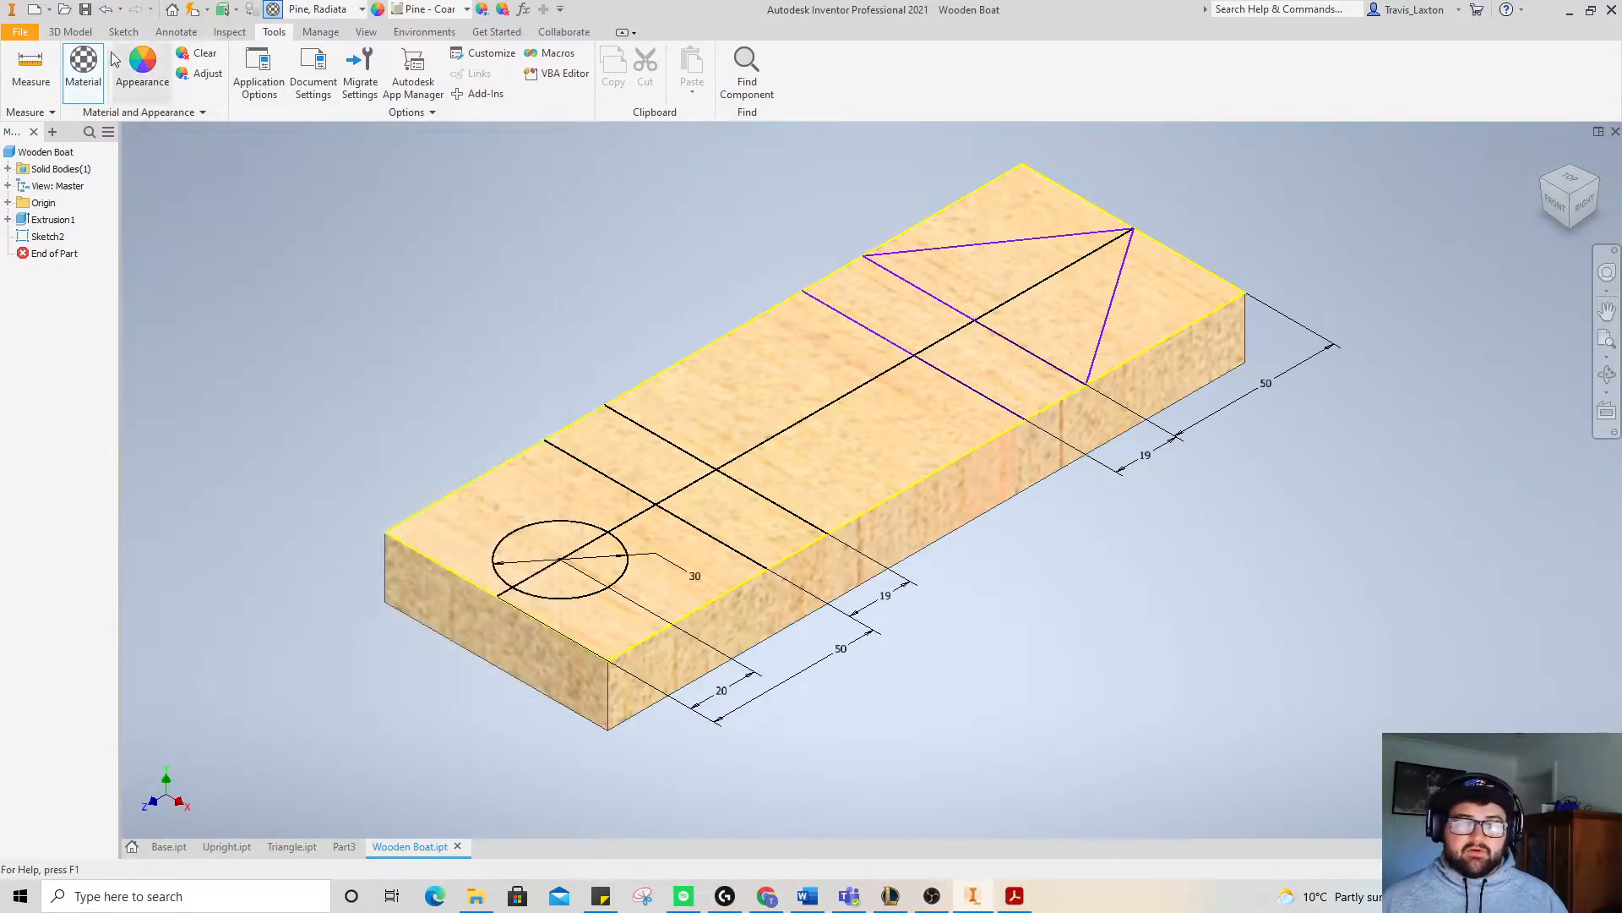
{"action": "left_click", "coordinate": [85, 11]}
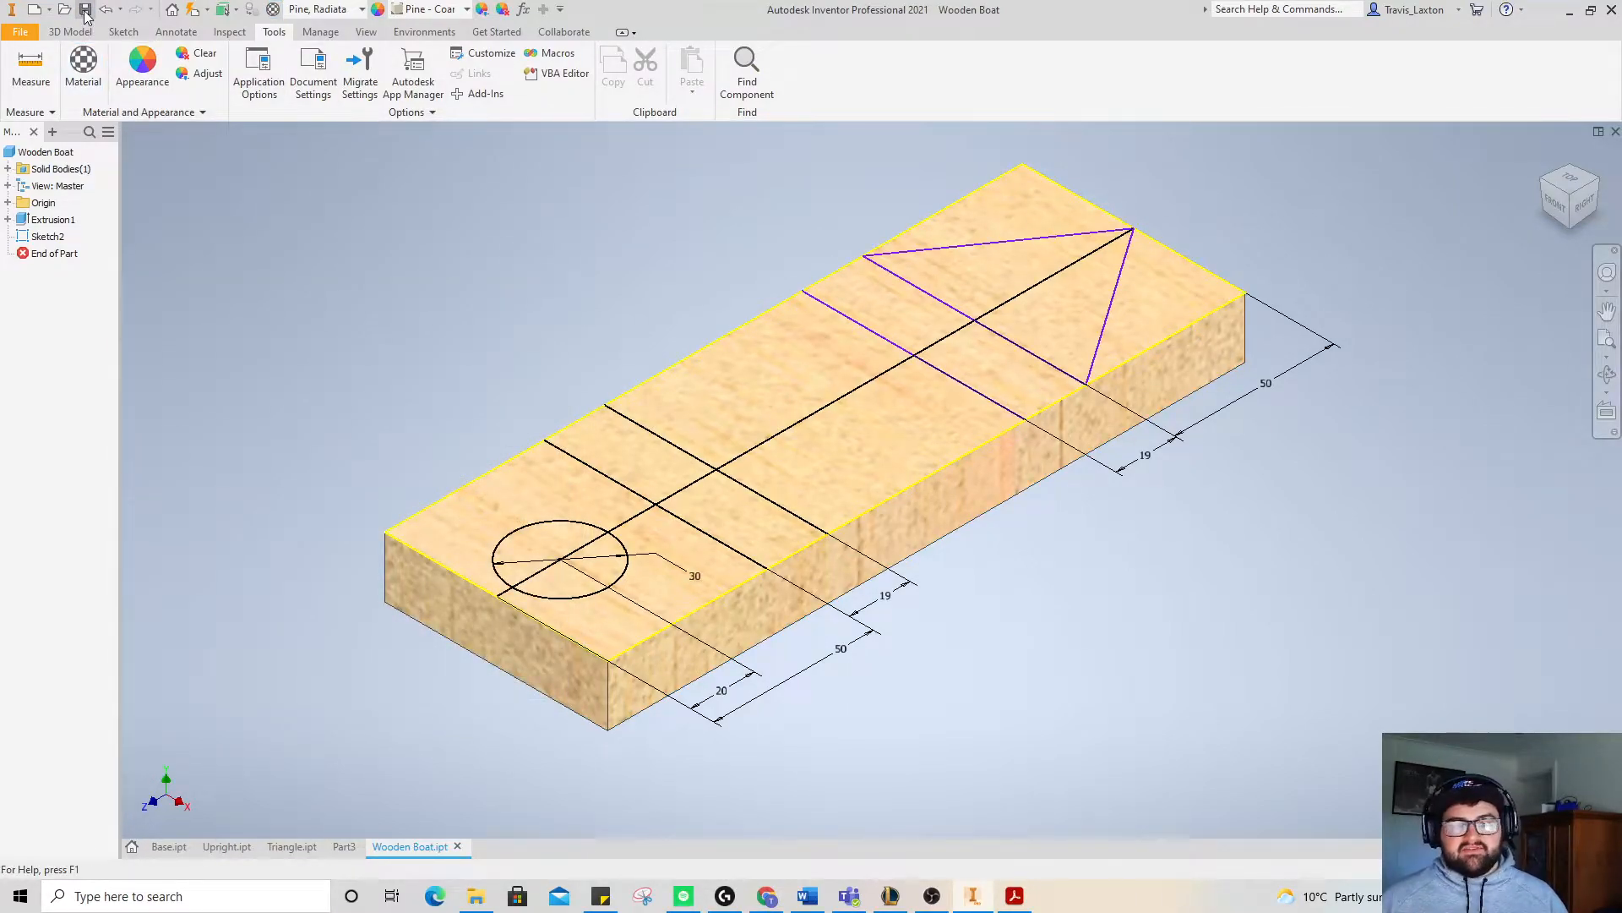
- Save the unsaved cylindrical part as Dowel in the Wooden boat folder
{"action": "left_click", "coordinate": [344, 847]}
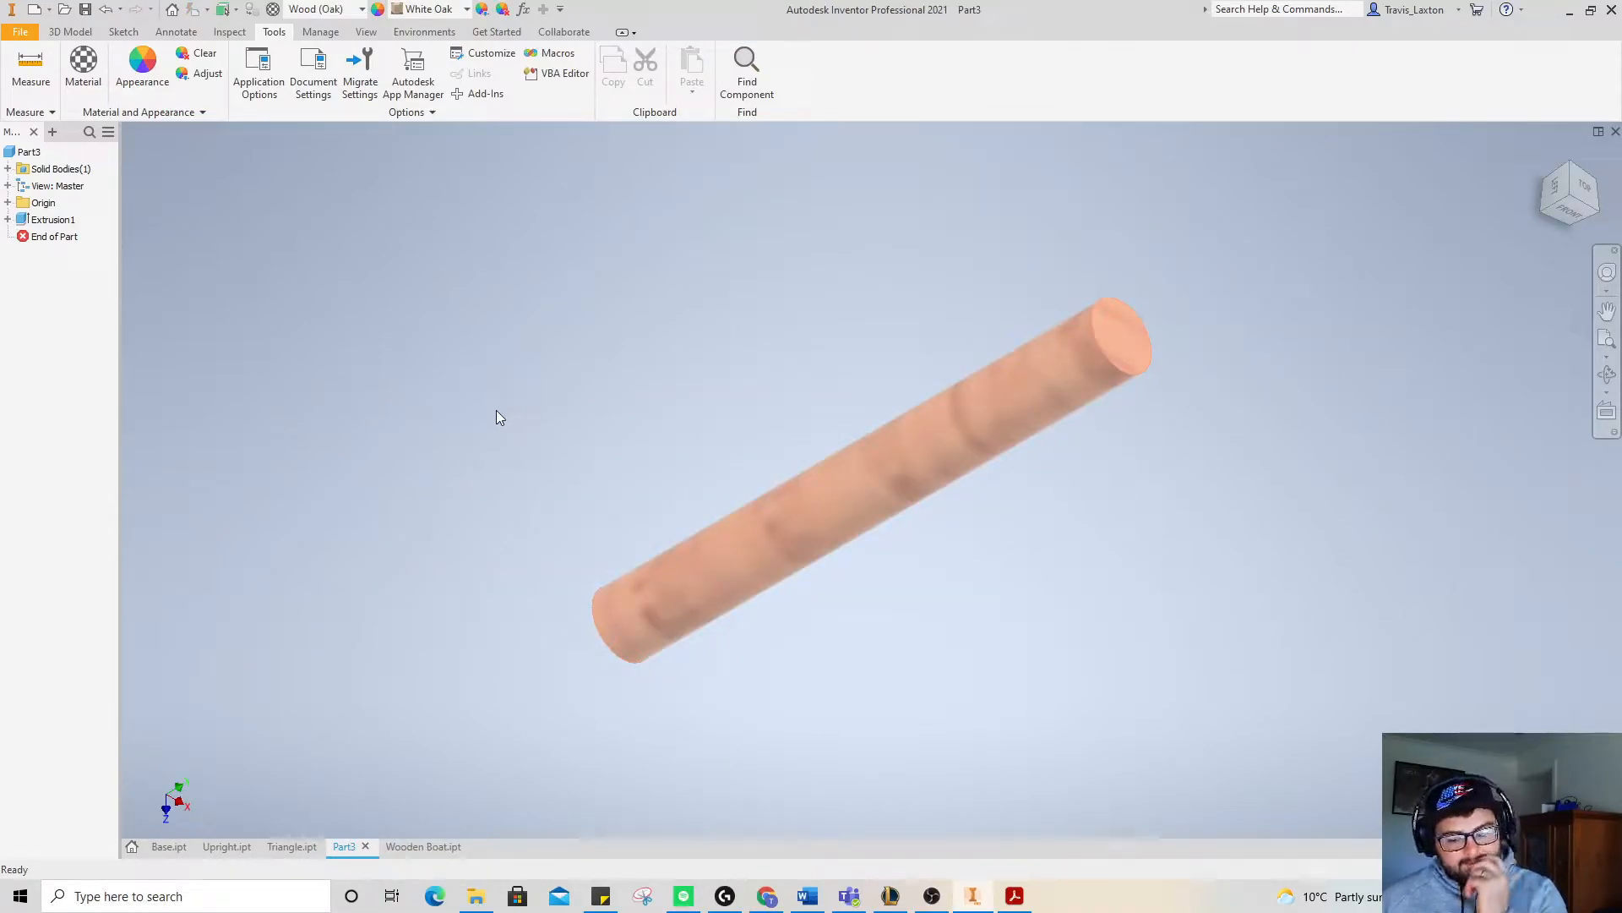
{"action": "left_click", "coordinate": [85, 10]}
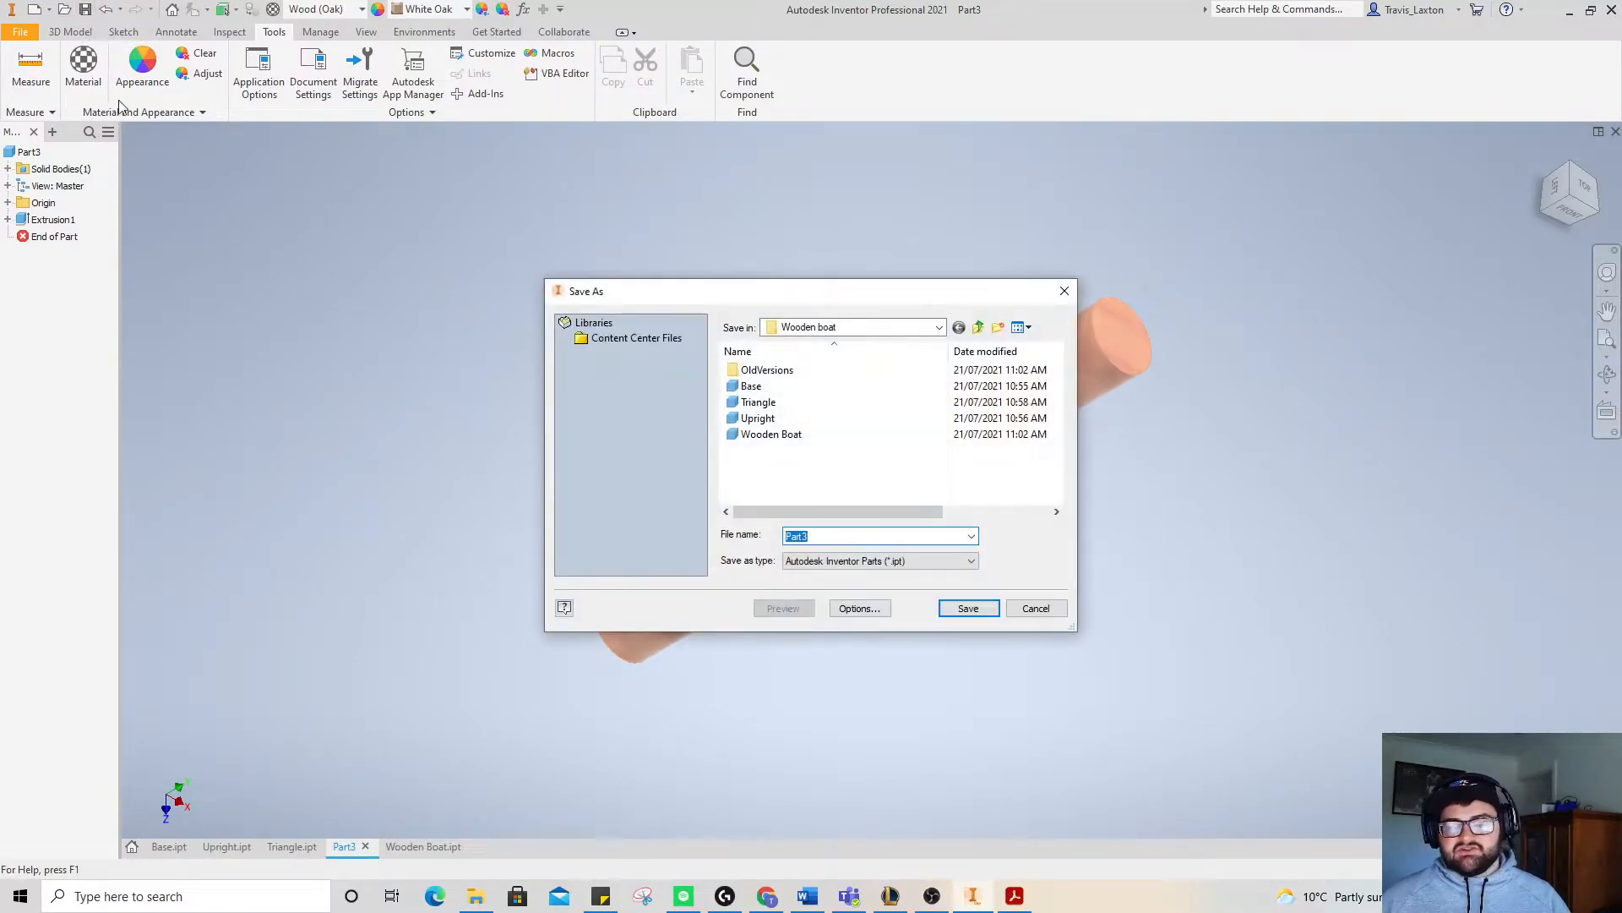
{"action": "type", "text": "Dowel"}
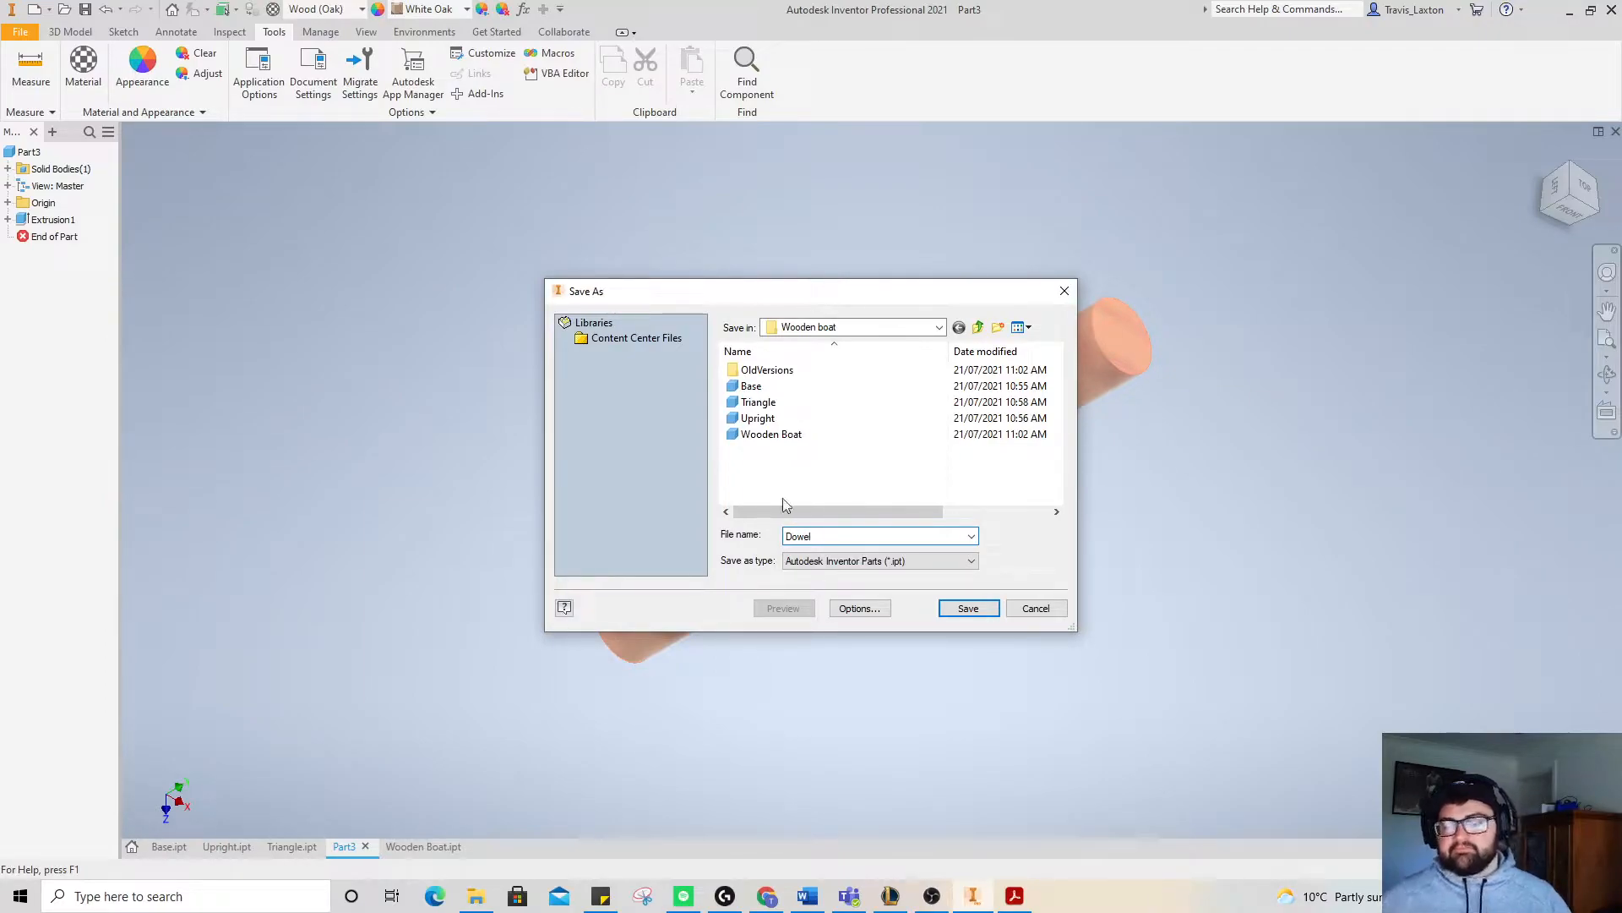
{"action": "left_click", "coordinate": [972, 605]}
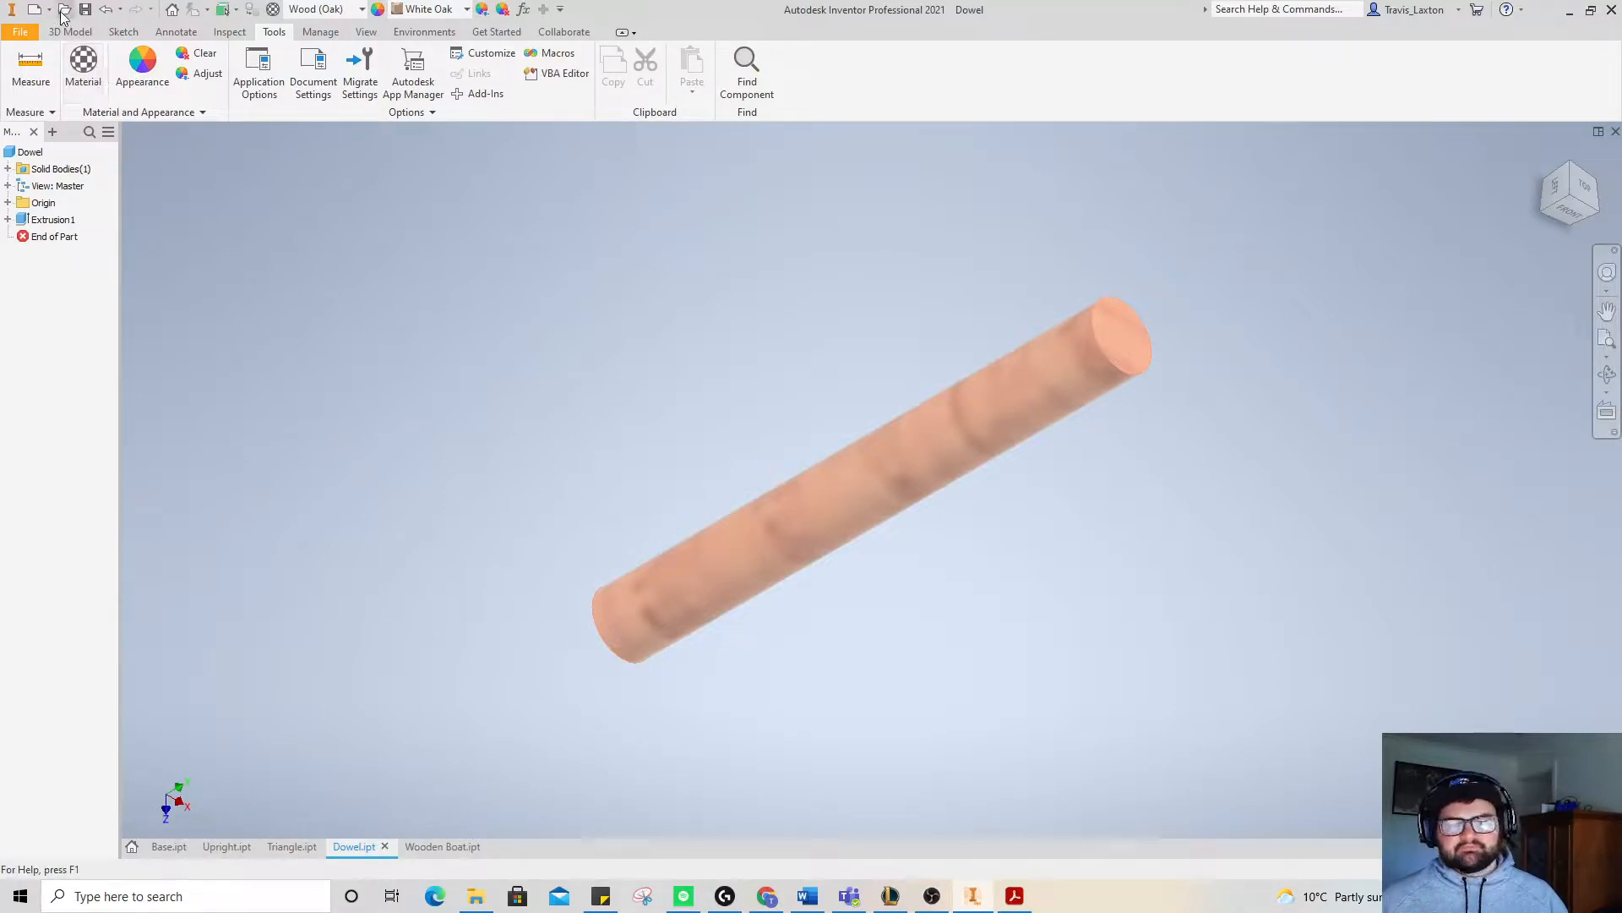
- Create a new metric assembly from the Standard (mm).iam template
{"action": "left_click", "coordinate": [33, 9]}
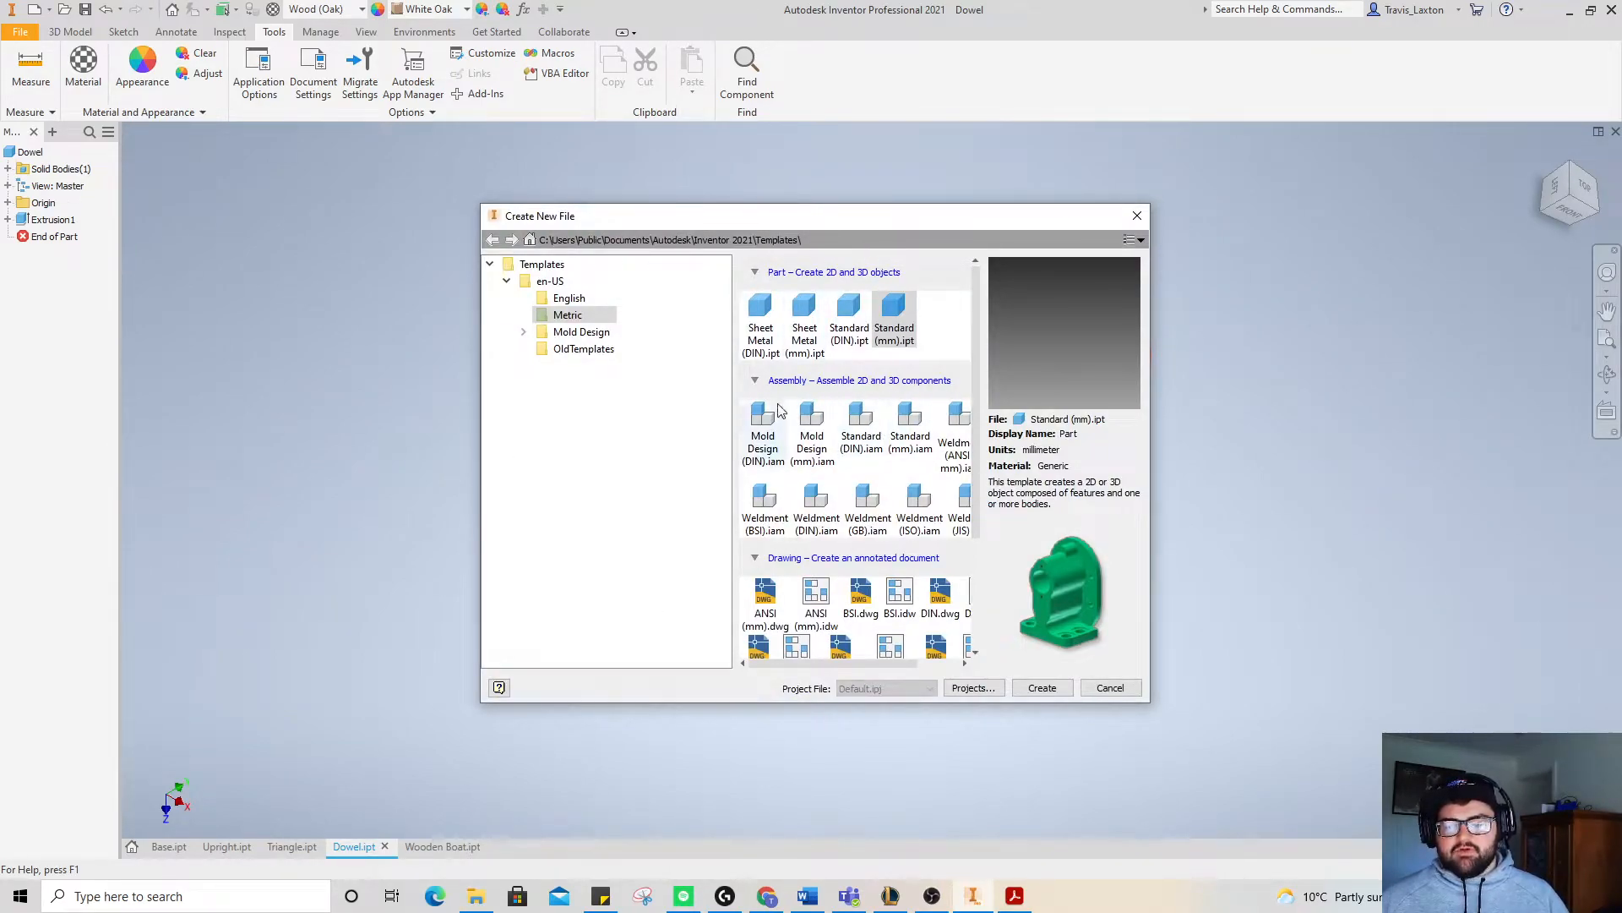
{"action": "left_click", "coordinate": [911, 431]}
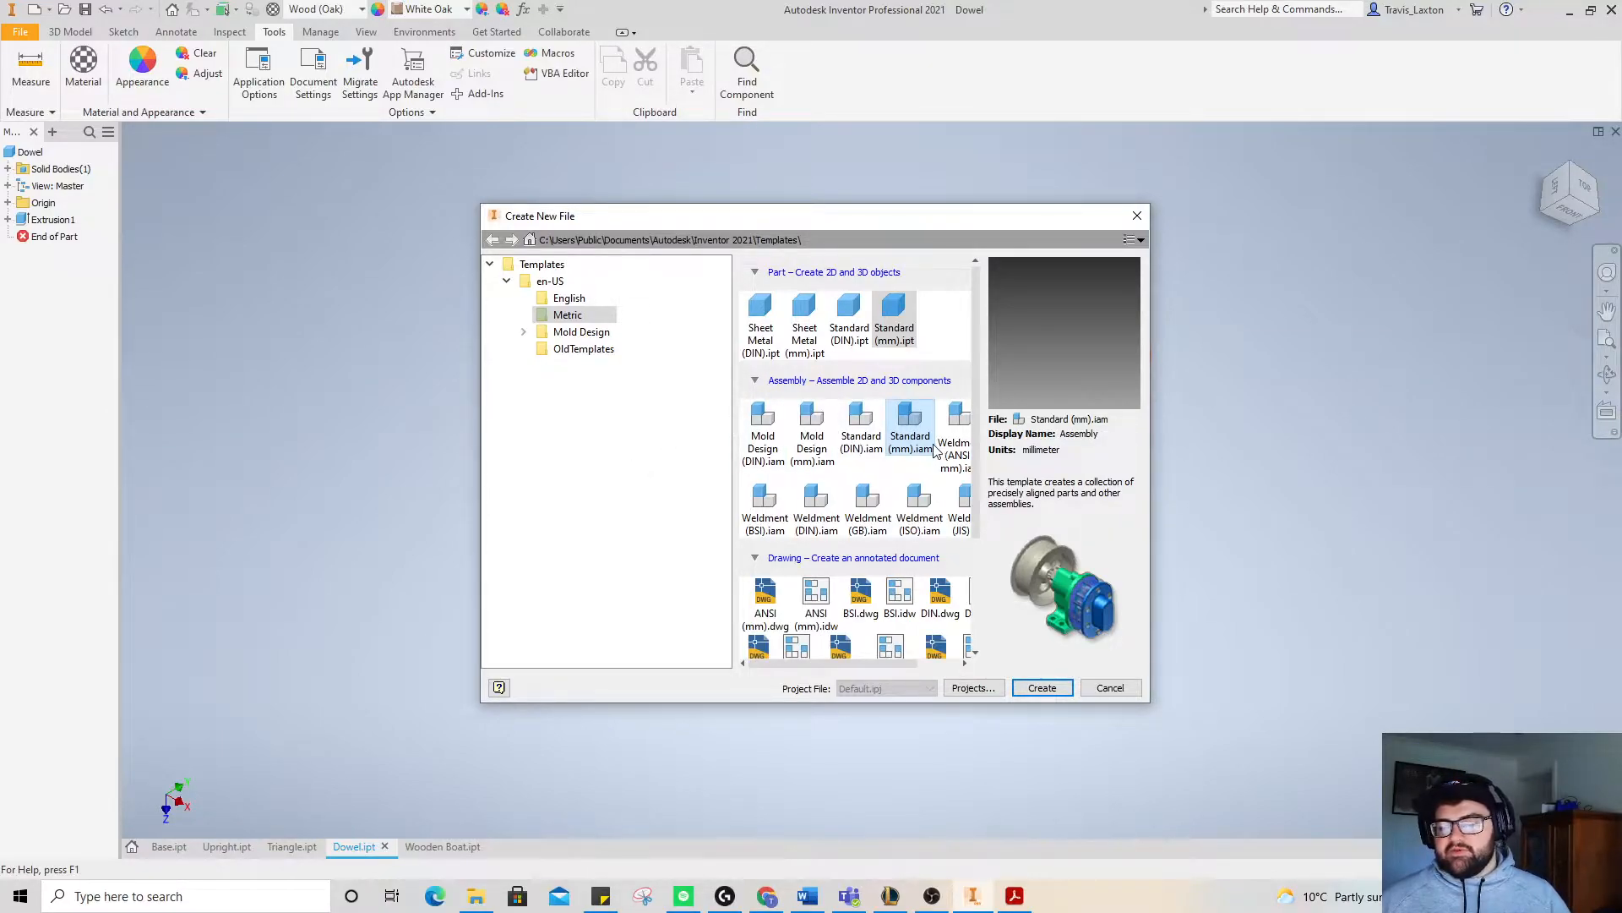
{"action": "left_click", "coordinate": [1052, 688]}
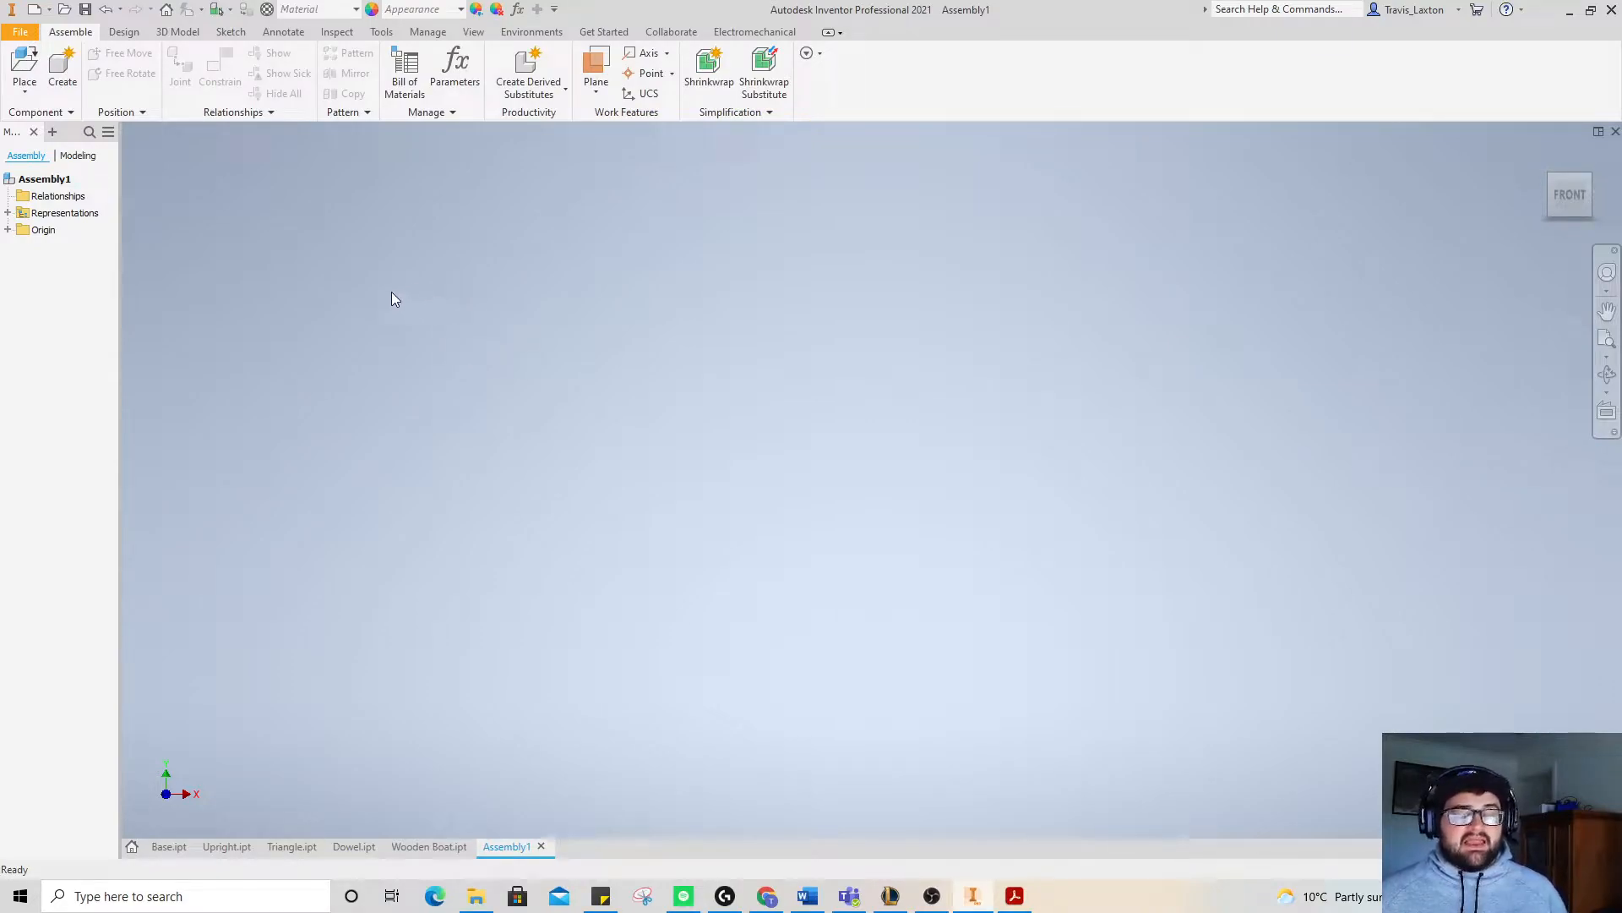
- Place one instance of the Base part from the Wooden boat project folder into the assembly
{"action": "left_click", "coordinate": [24, 67]}
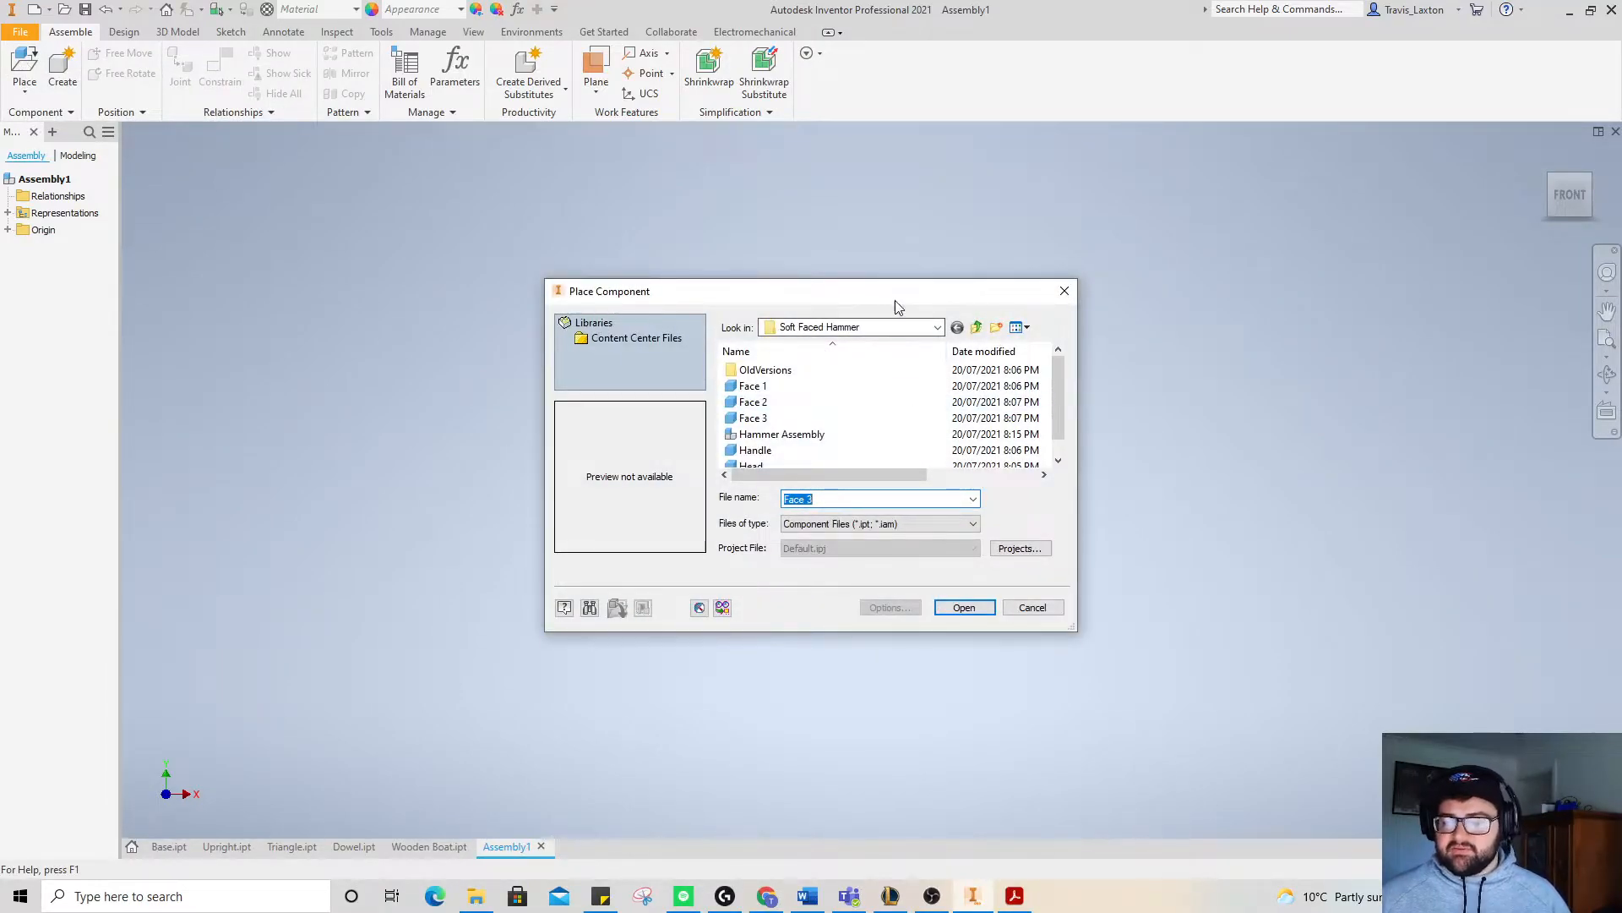
{"action": "left_click", "coordinate": [854, 327]}
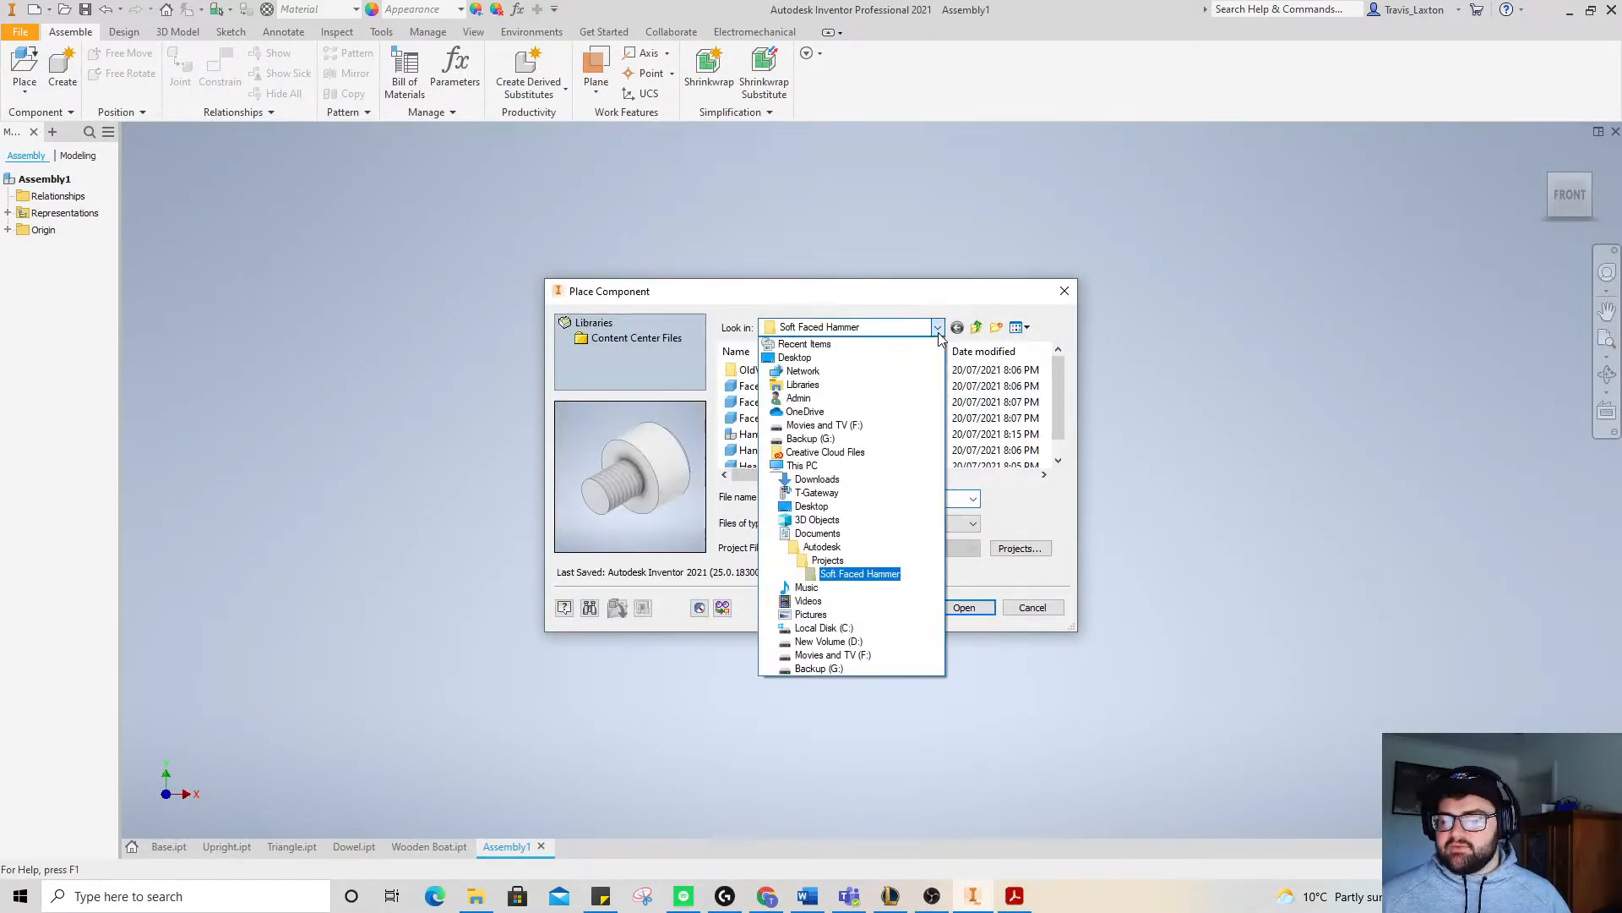
{"action": "left_click", "coordinate": [828, 561]}
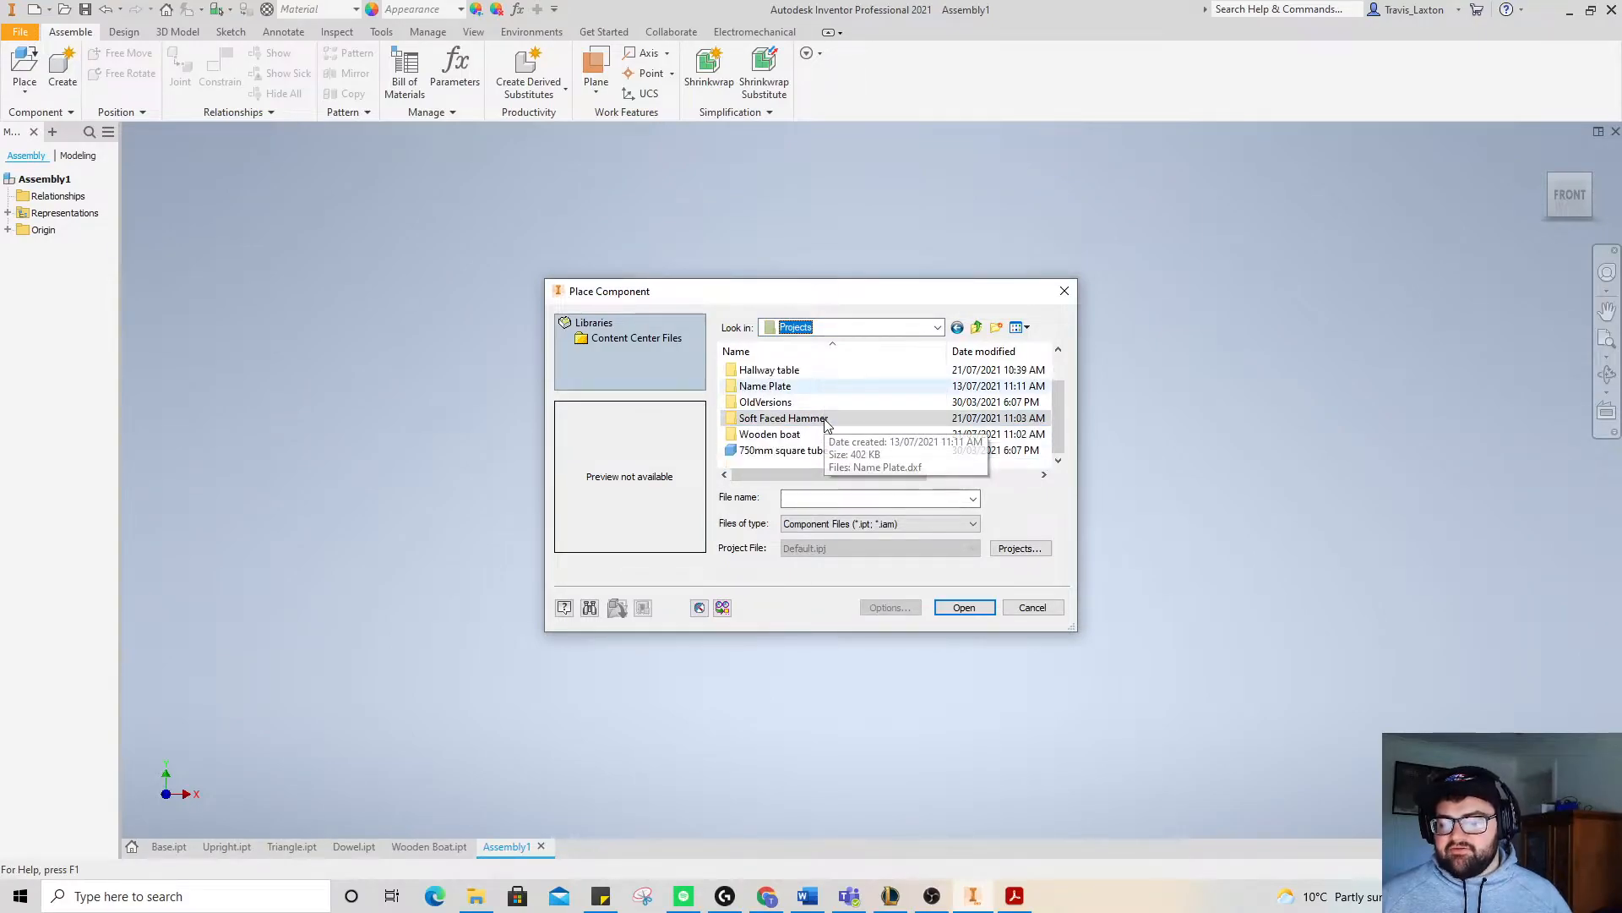
{"action": "double_click", "coordinate": [803, 433]}
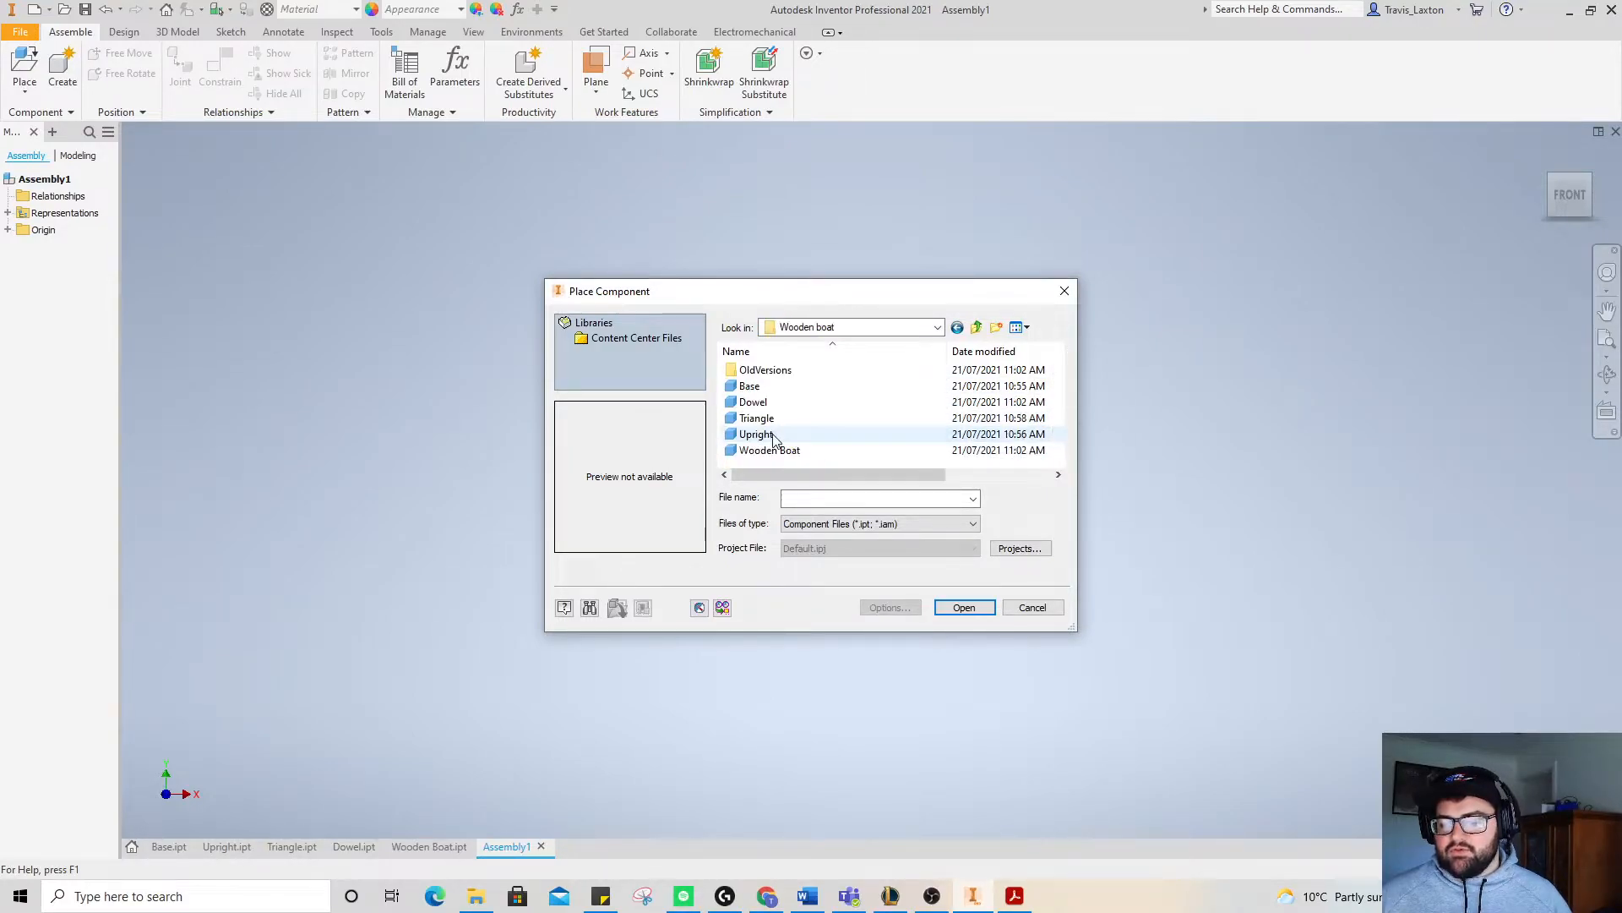
{"action": "left_click", "coordinate": [786, 387]}
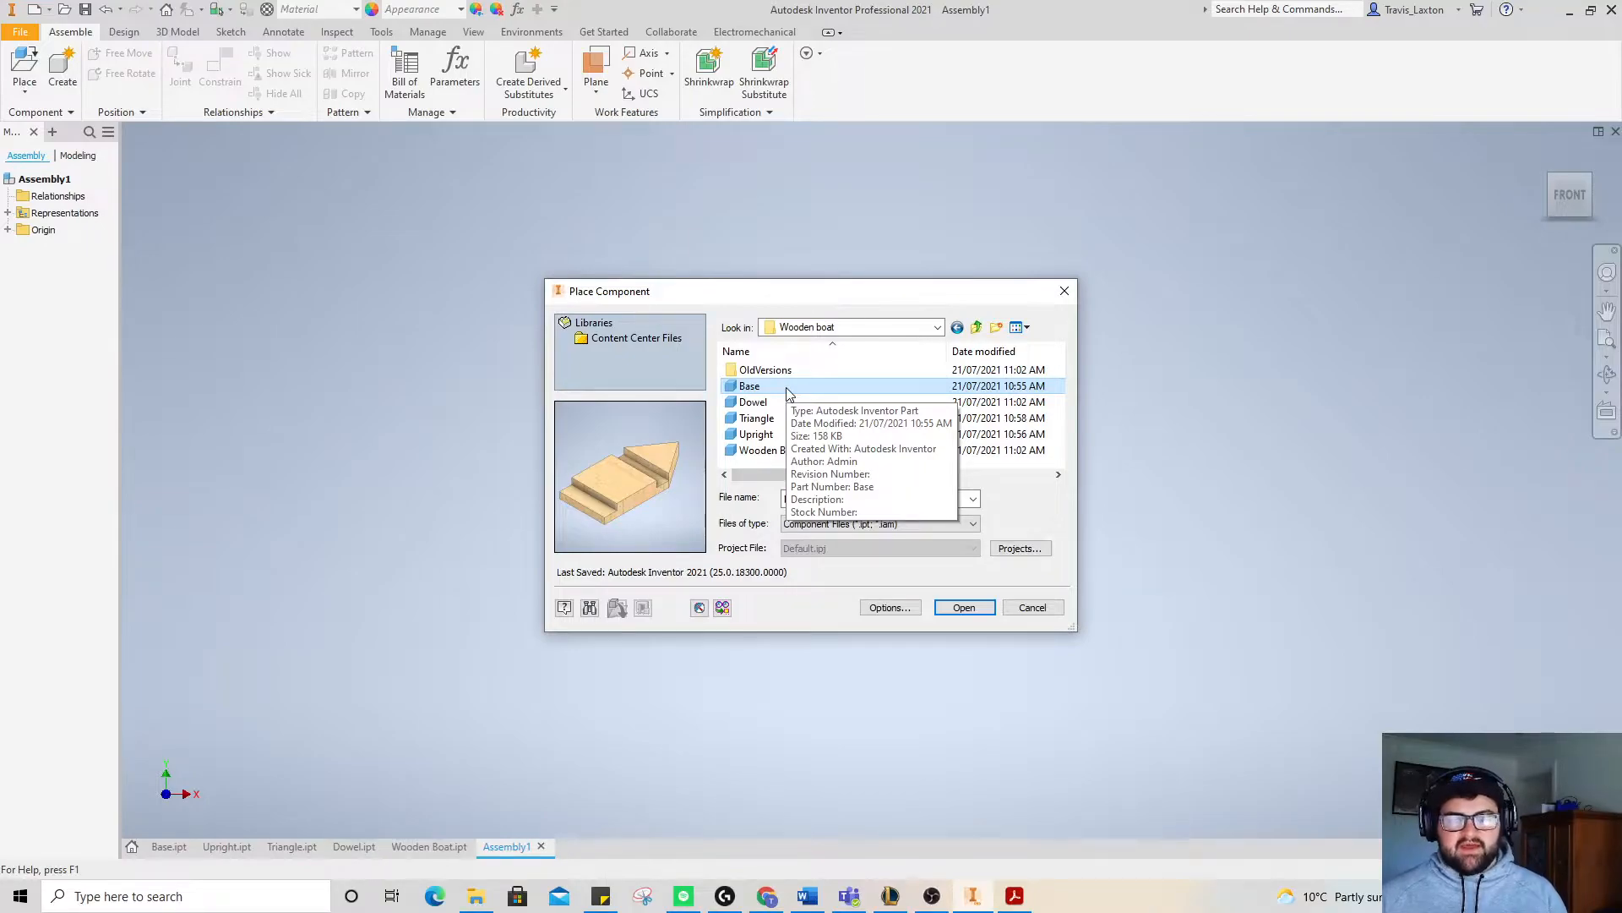
{"action": "left_click", "coordinate": [967, 609]}
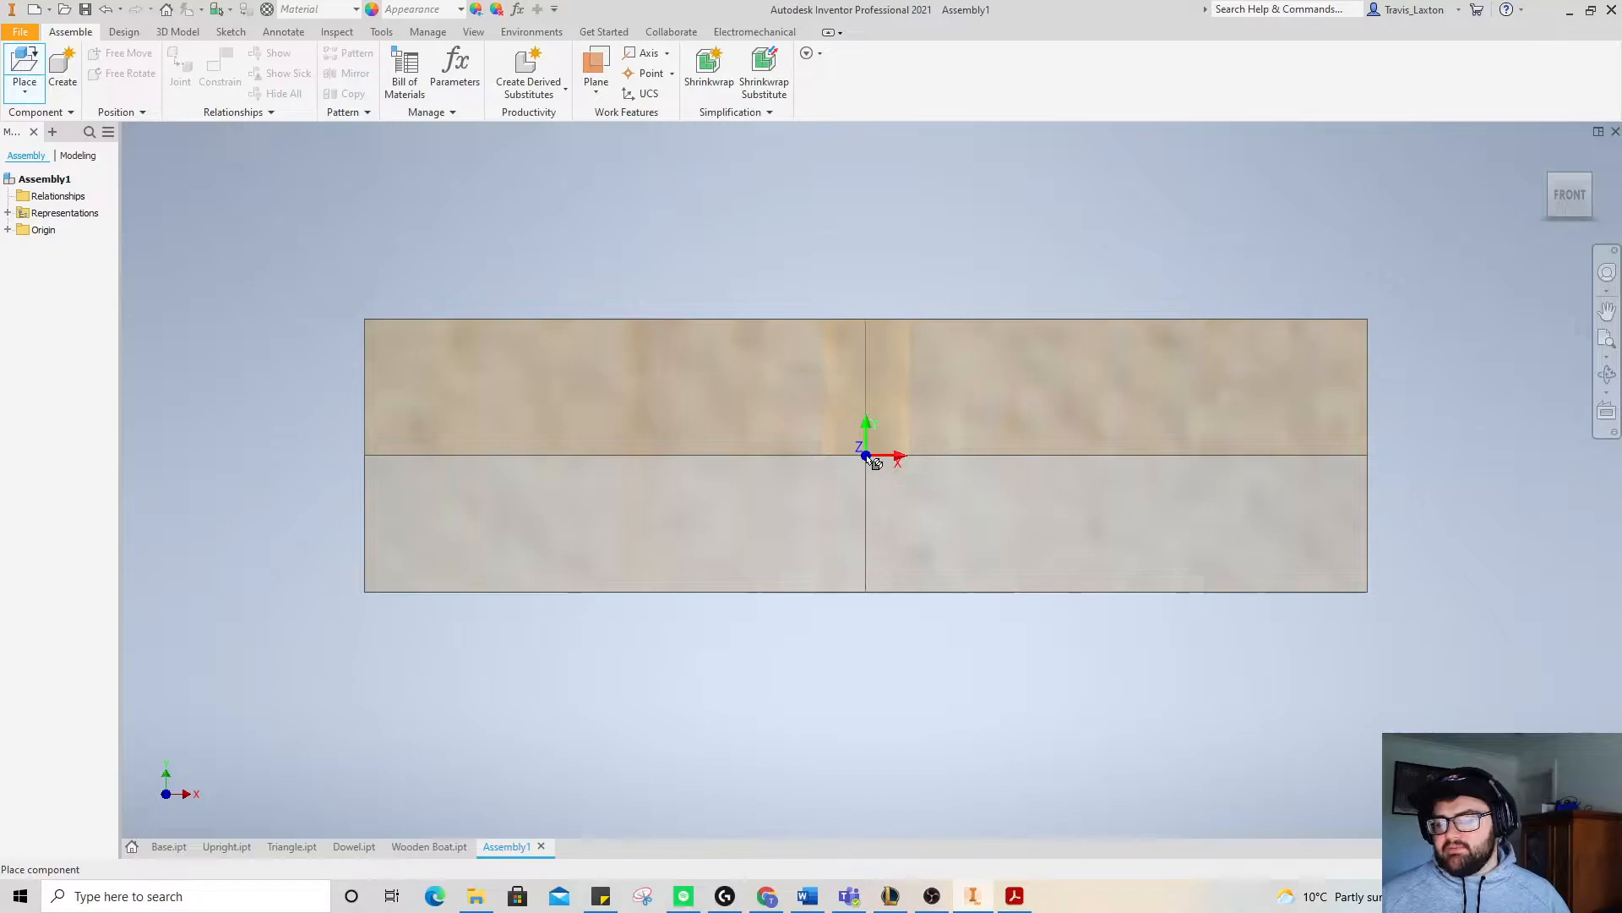
{"action": "left_click", "coordinate": [870, 458]}
{"action": "right_click", "coordinate": [544, 362]}
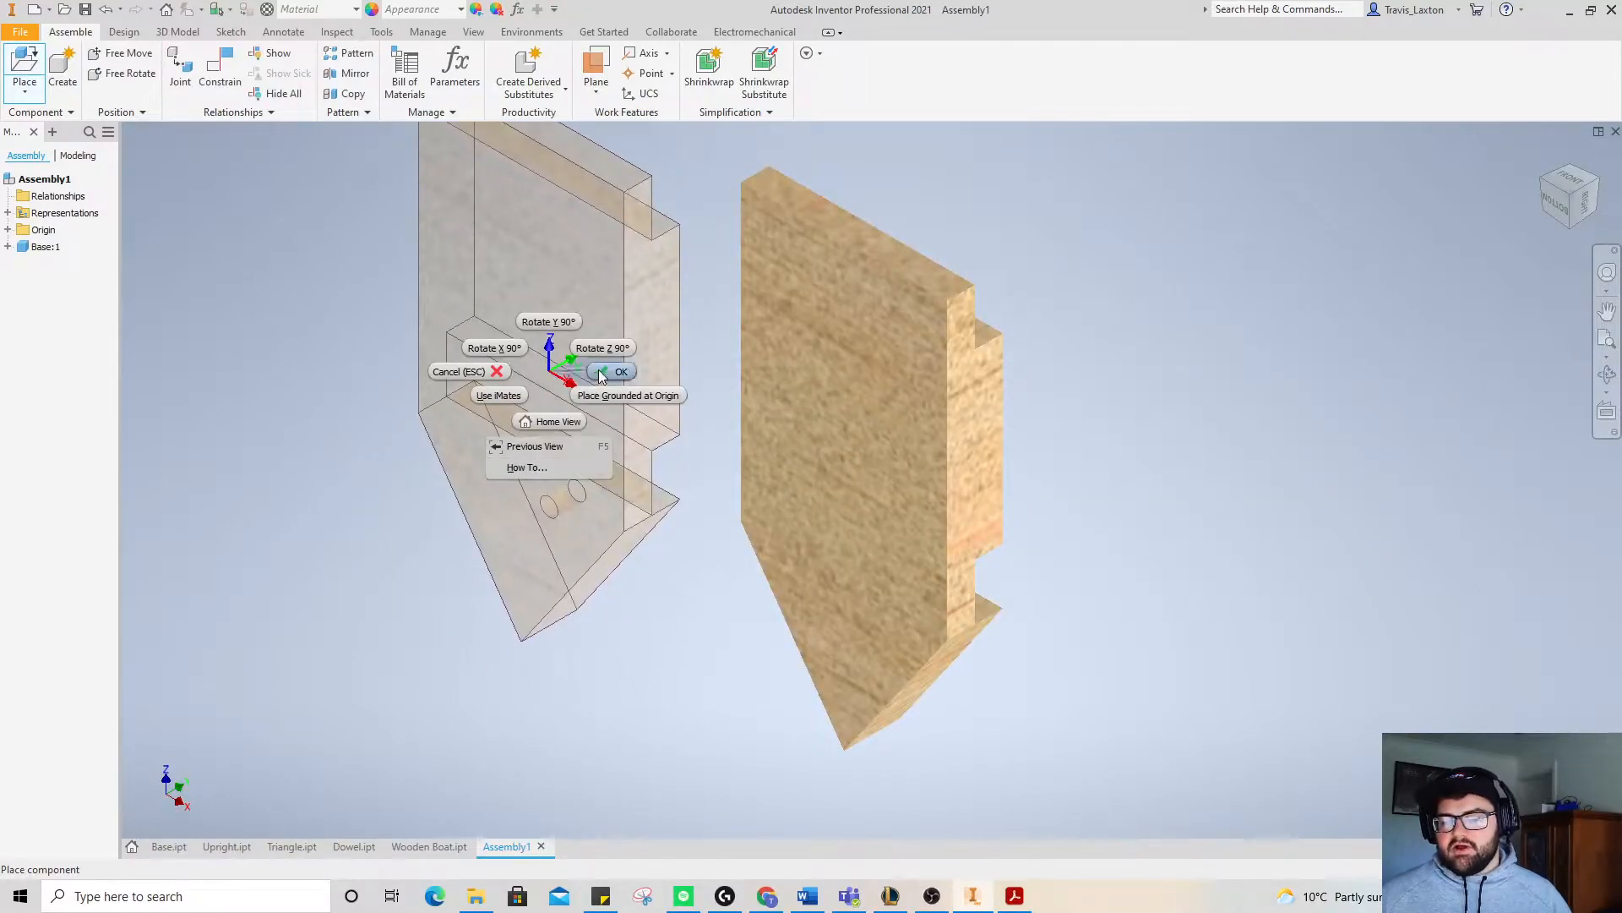
{"action": "left_click", "coordinate": [605, 376]}
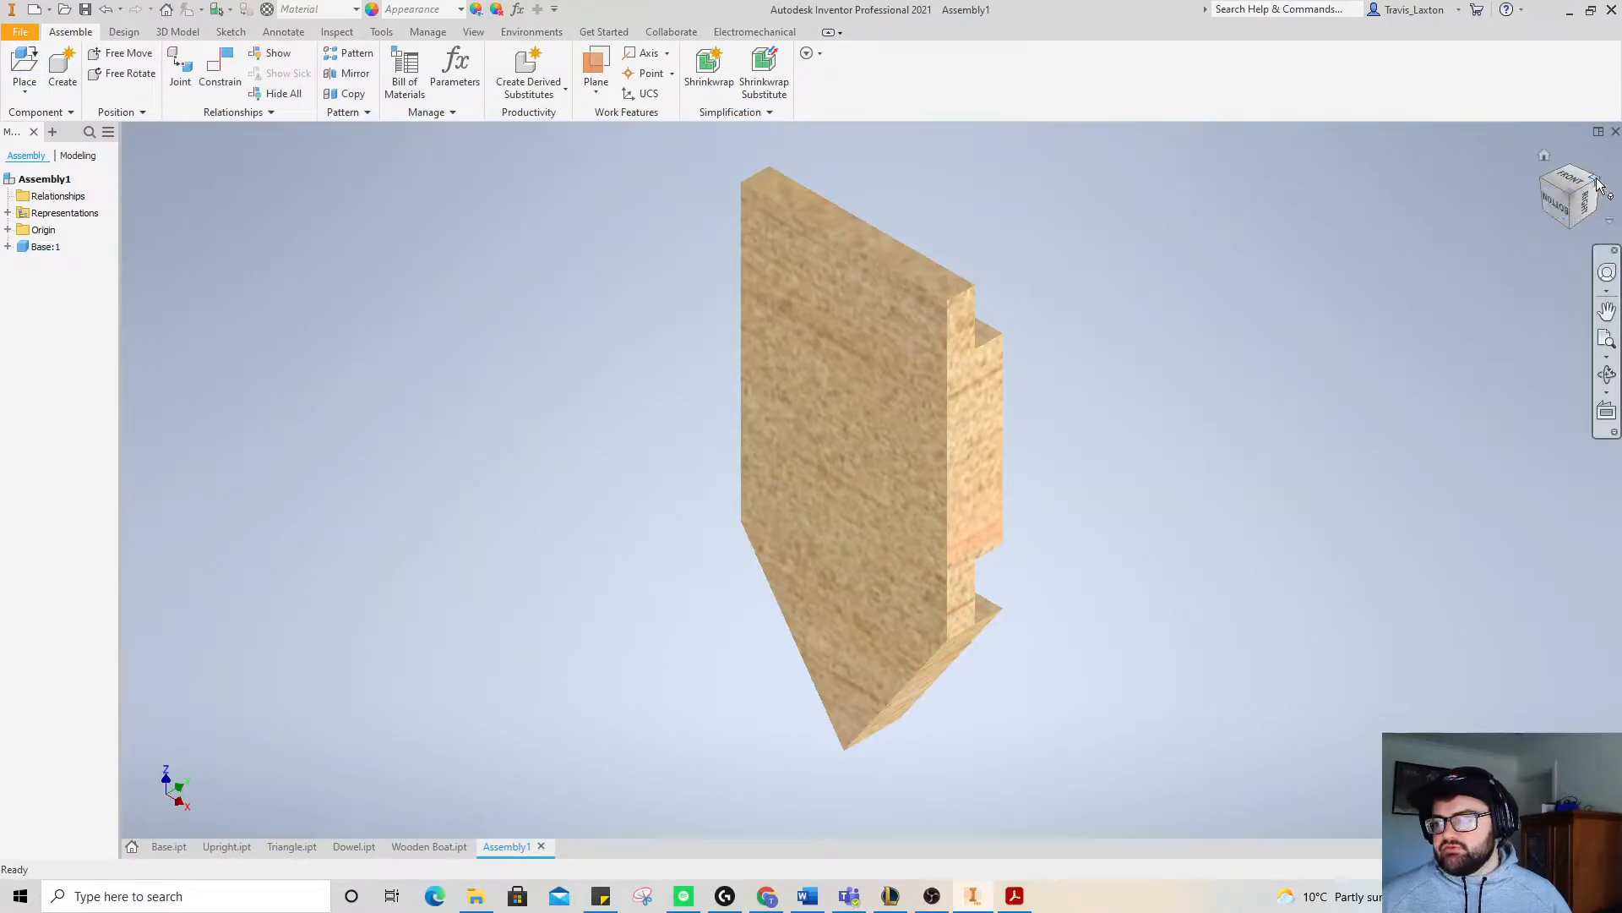
- Mate the assembly's YZ origin plane to the long side face of the Base with a 0 mm offset
{"action": "left_click_drag", "start_coordinate": [1598, 180], "coordinate": [1365, 168]}
{"action": "left_click_drag", "start_coordinate": [1577, 210], "coordinate": [1612, 193]}
{"action": "left_click", "coordinate": [1575, 203]}
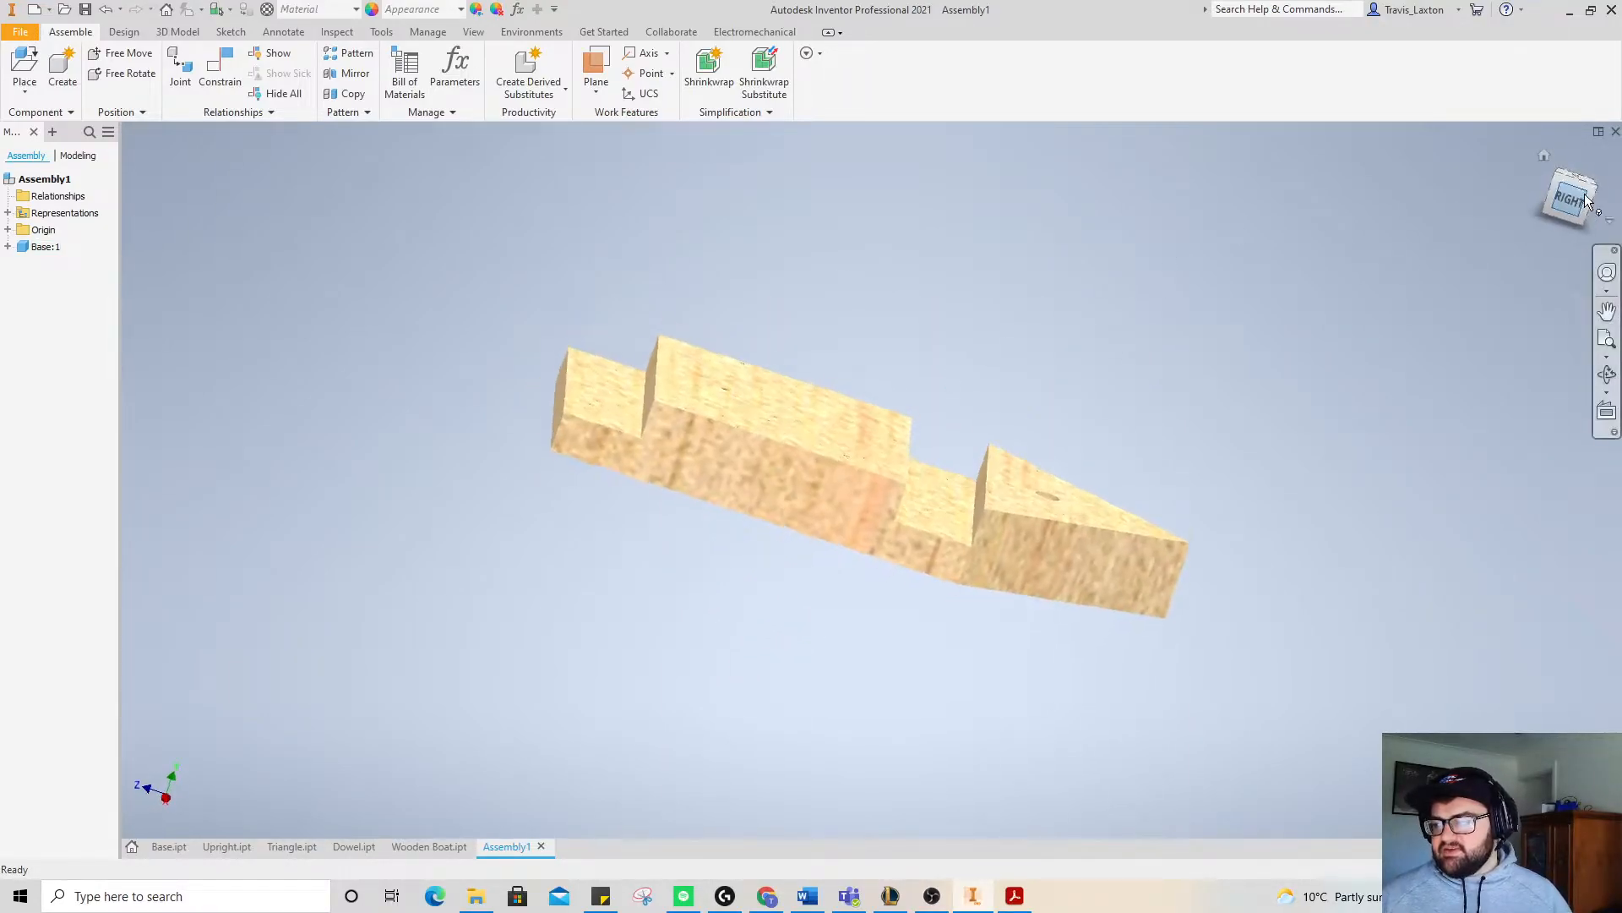
{"action": "left_click", "coordinate": [1588, 178]}
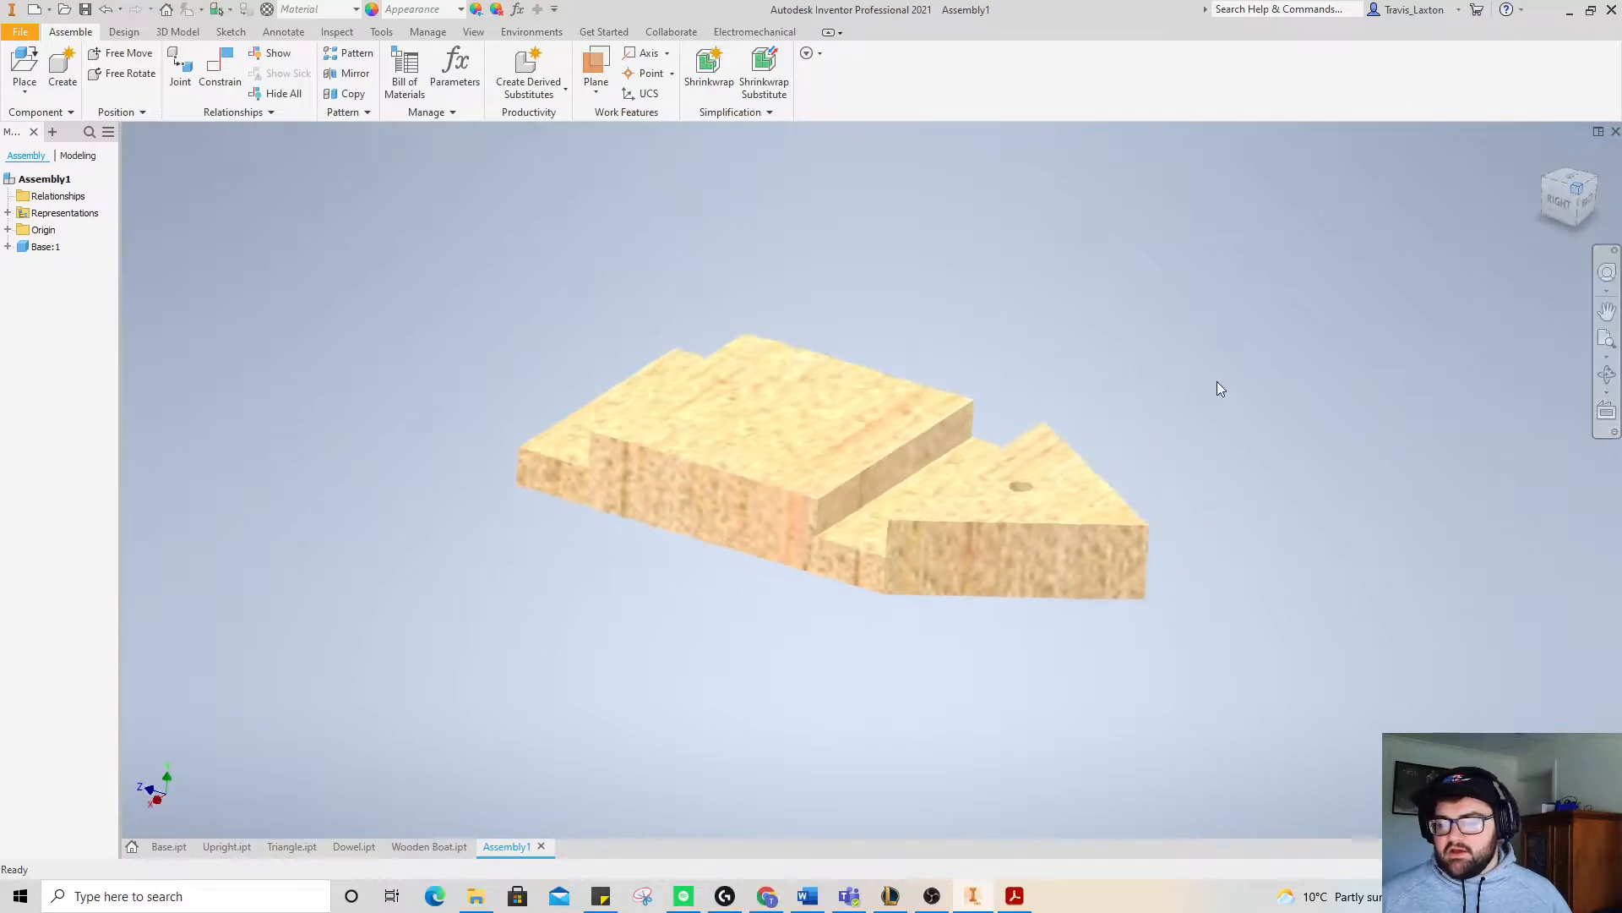
{"action": "left_click", "coordinate": [8, 230]}
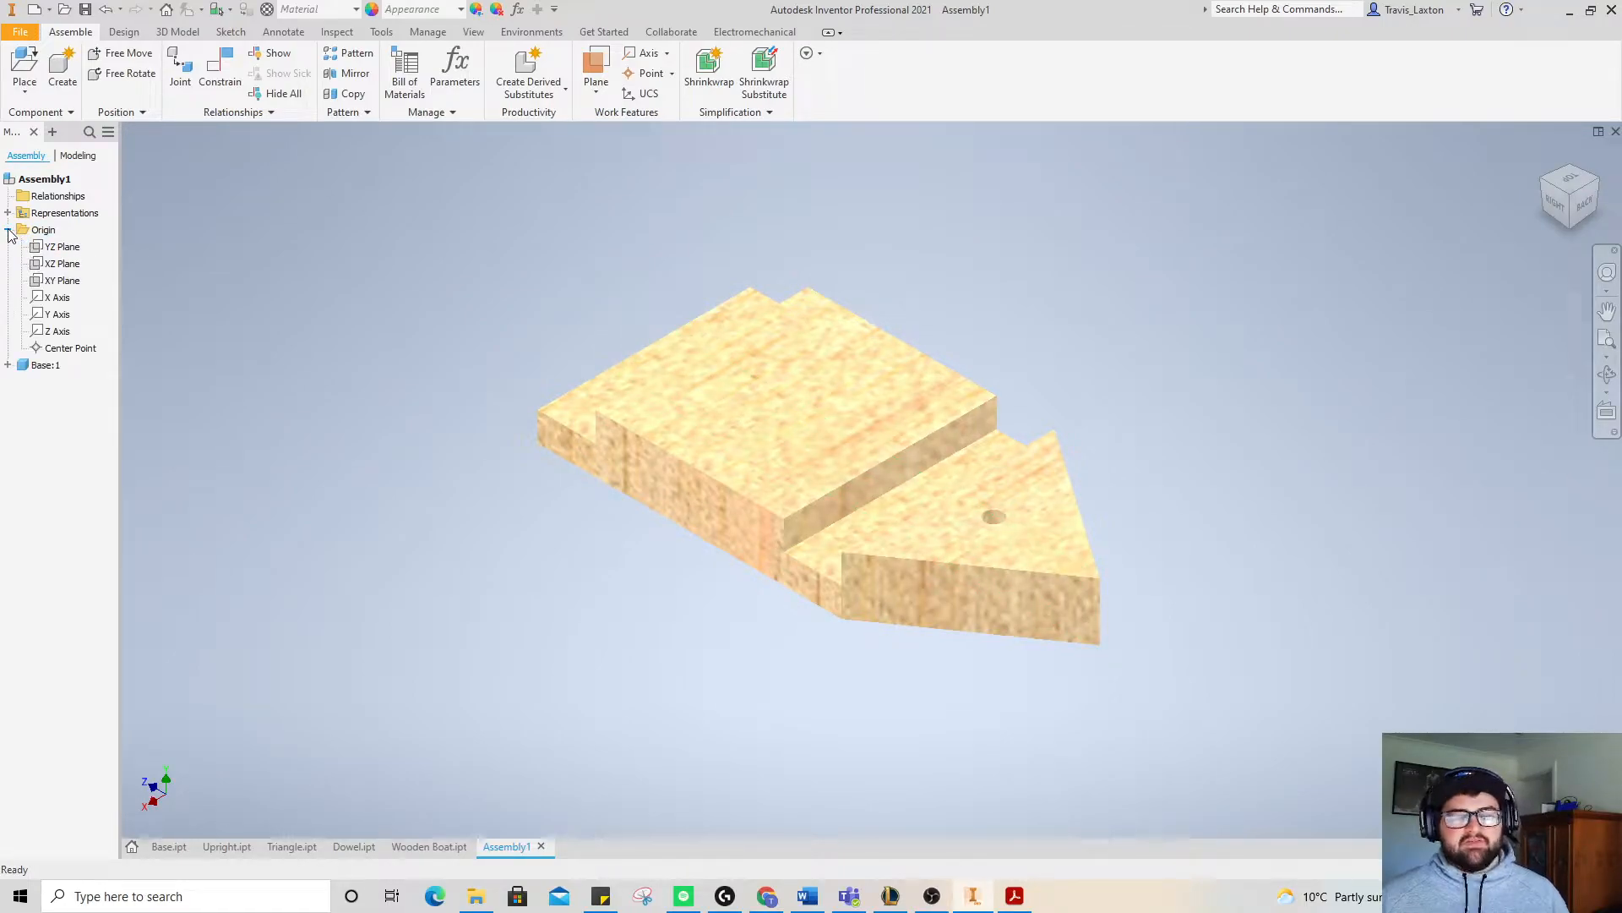
{"action": "left_click", "coordinate": [58, 247]}
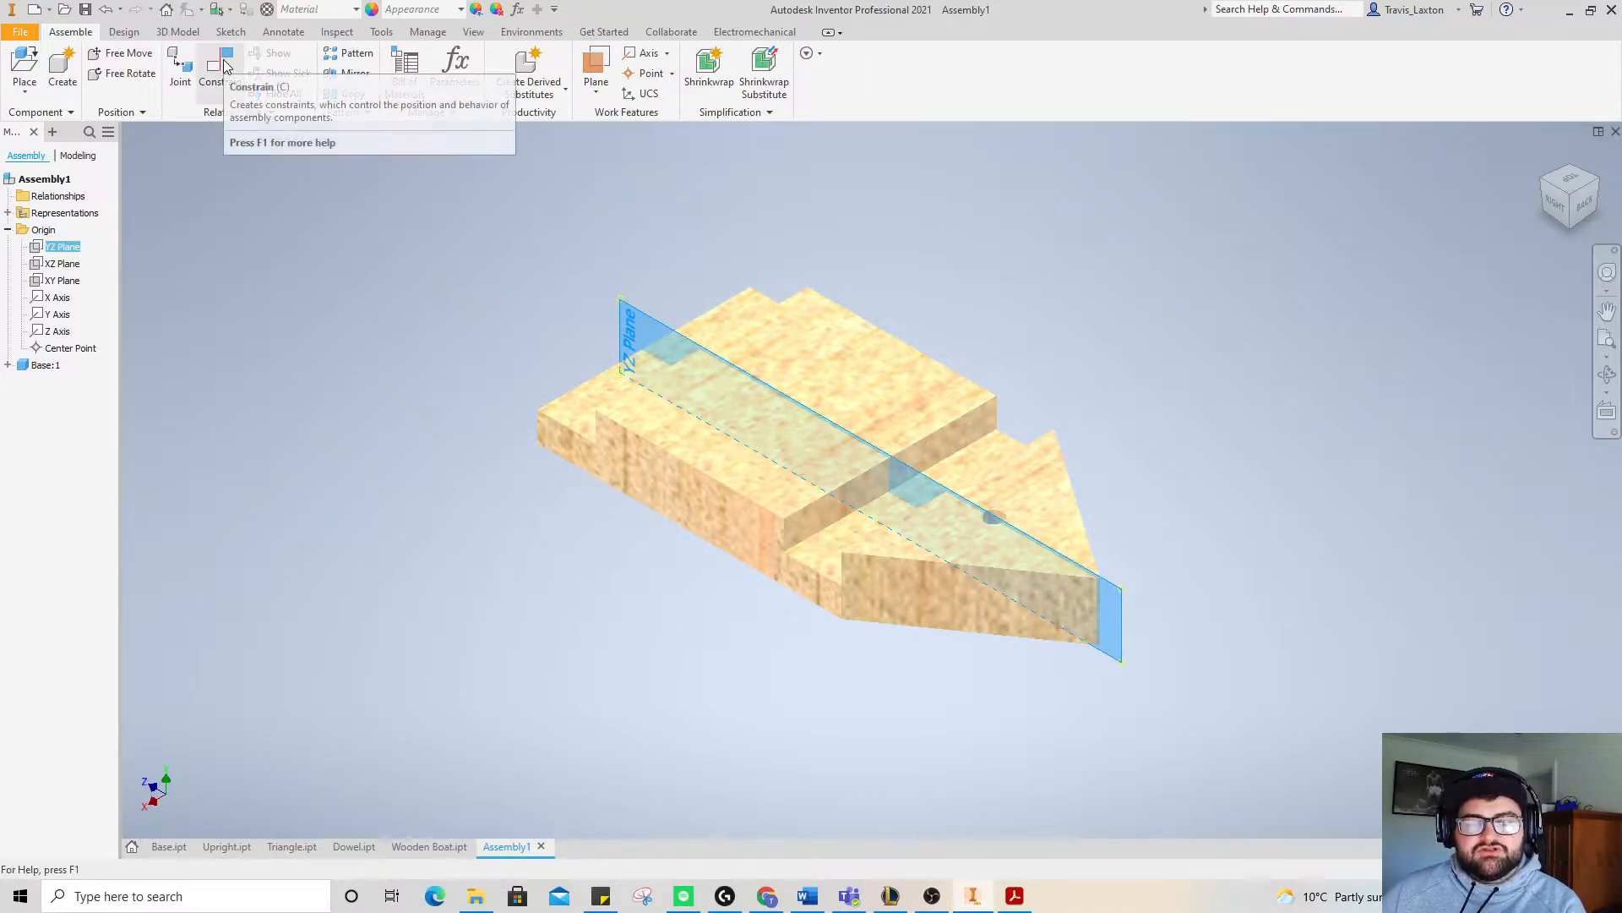
{"action": "left_click", "coordinate": [224, 68]}
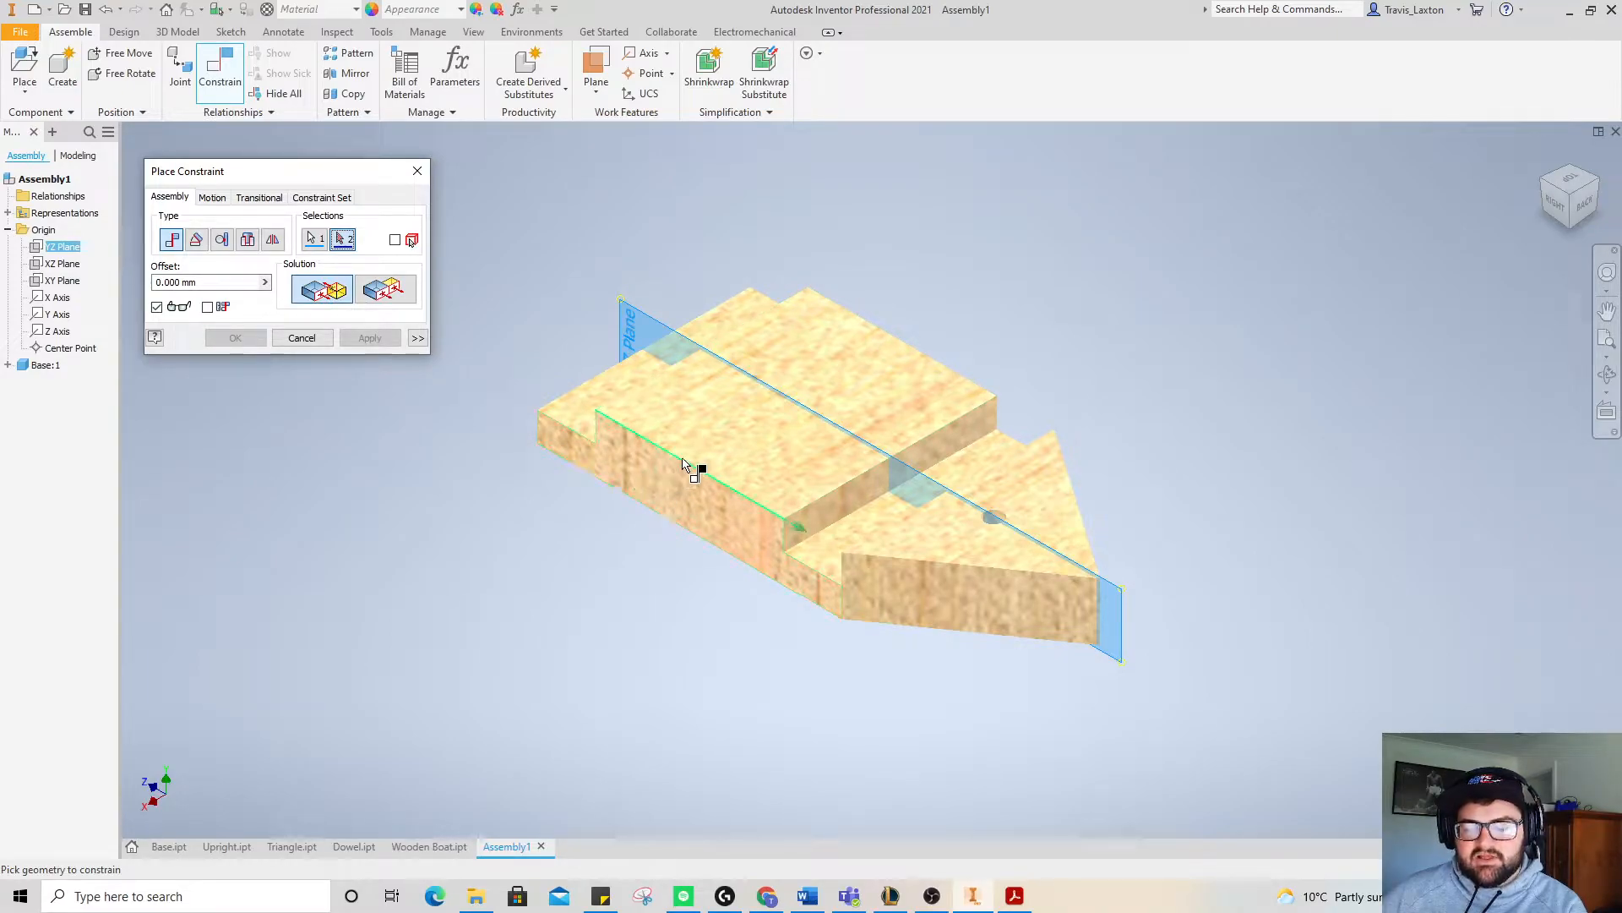
{"action": "left_click", "coordinate": [669, 489]}
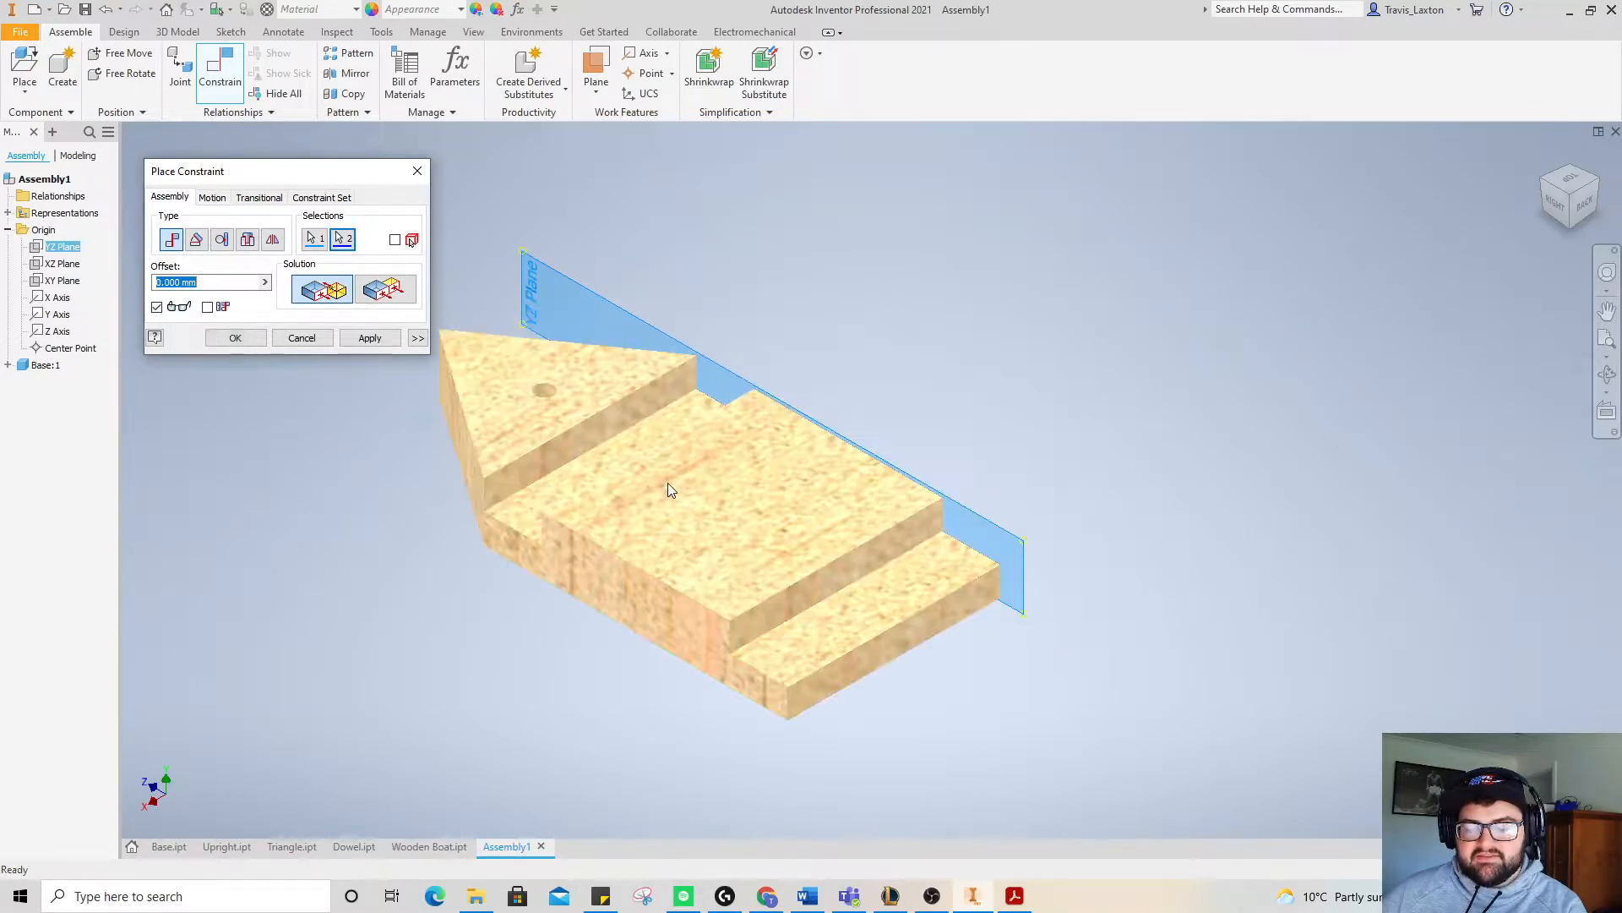
{"action": "left_click", "coordinate": [369, 338]}
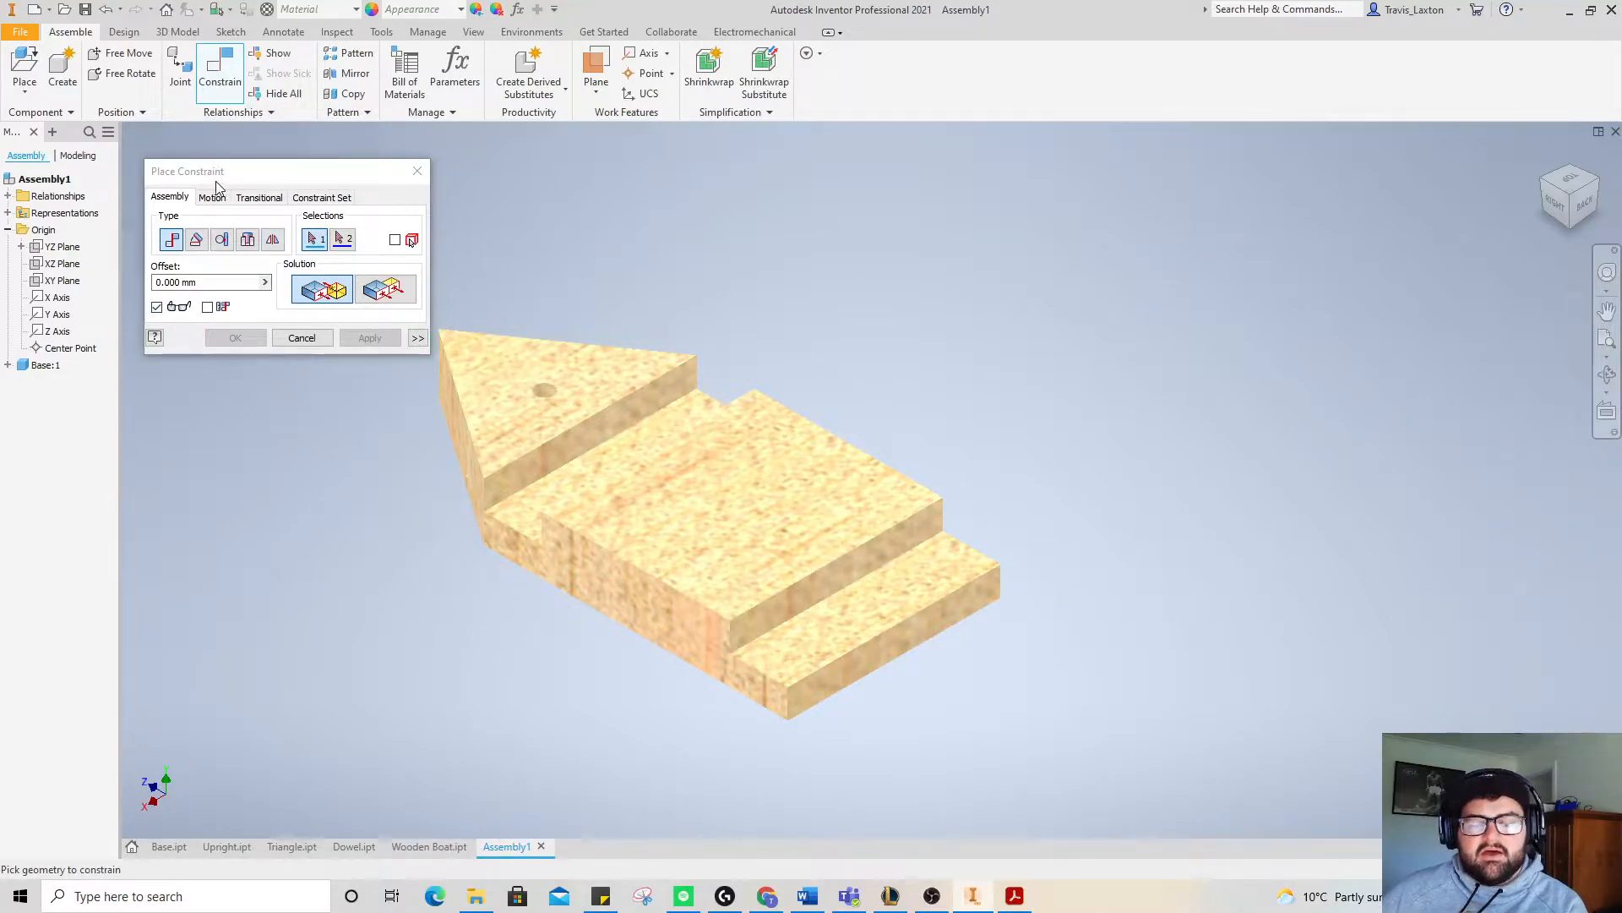
- Mate the assembly's XZ origin plane to the raised middle top face of the Base with a 0 mm offset
{"action": "left_click", "coordinate": [62, 264]}
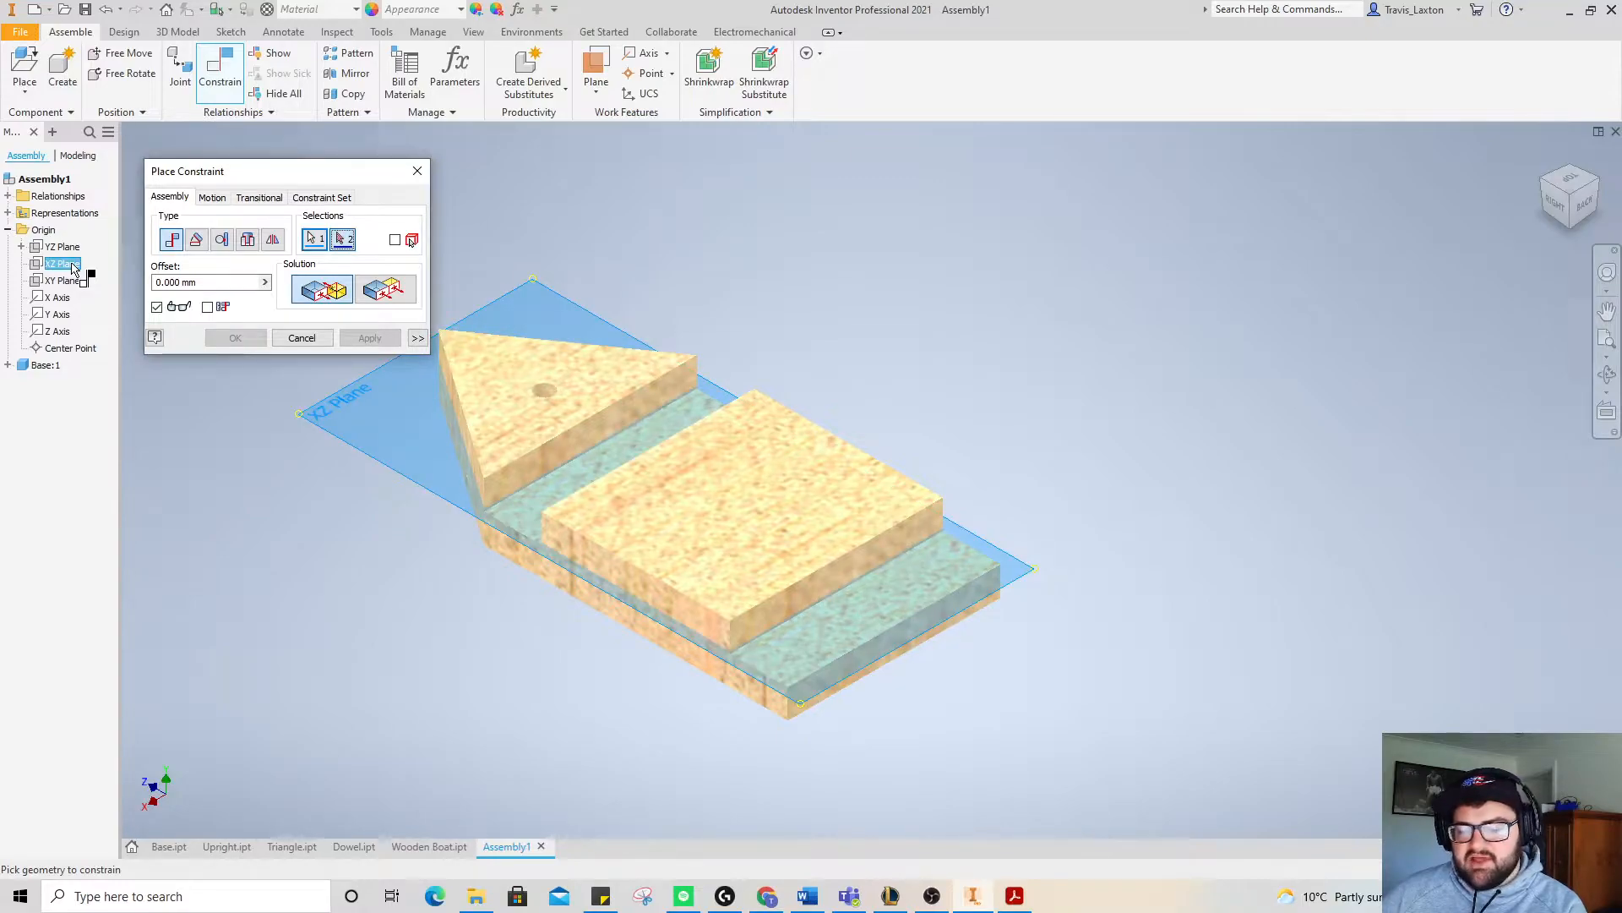
{"action": "left_click", "coordinate": [728, 507]}
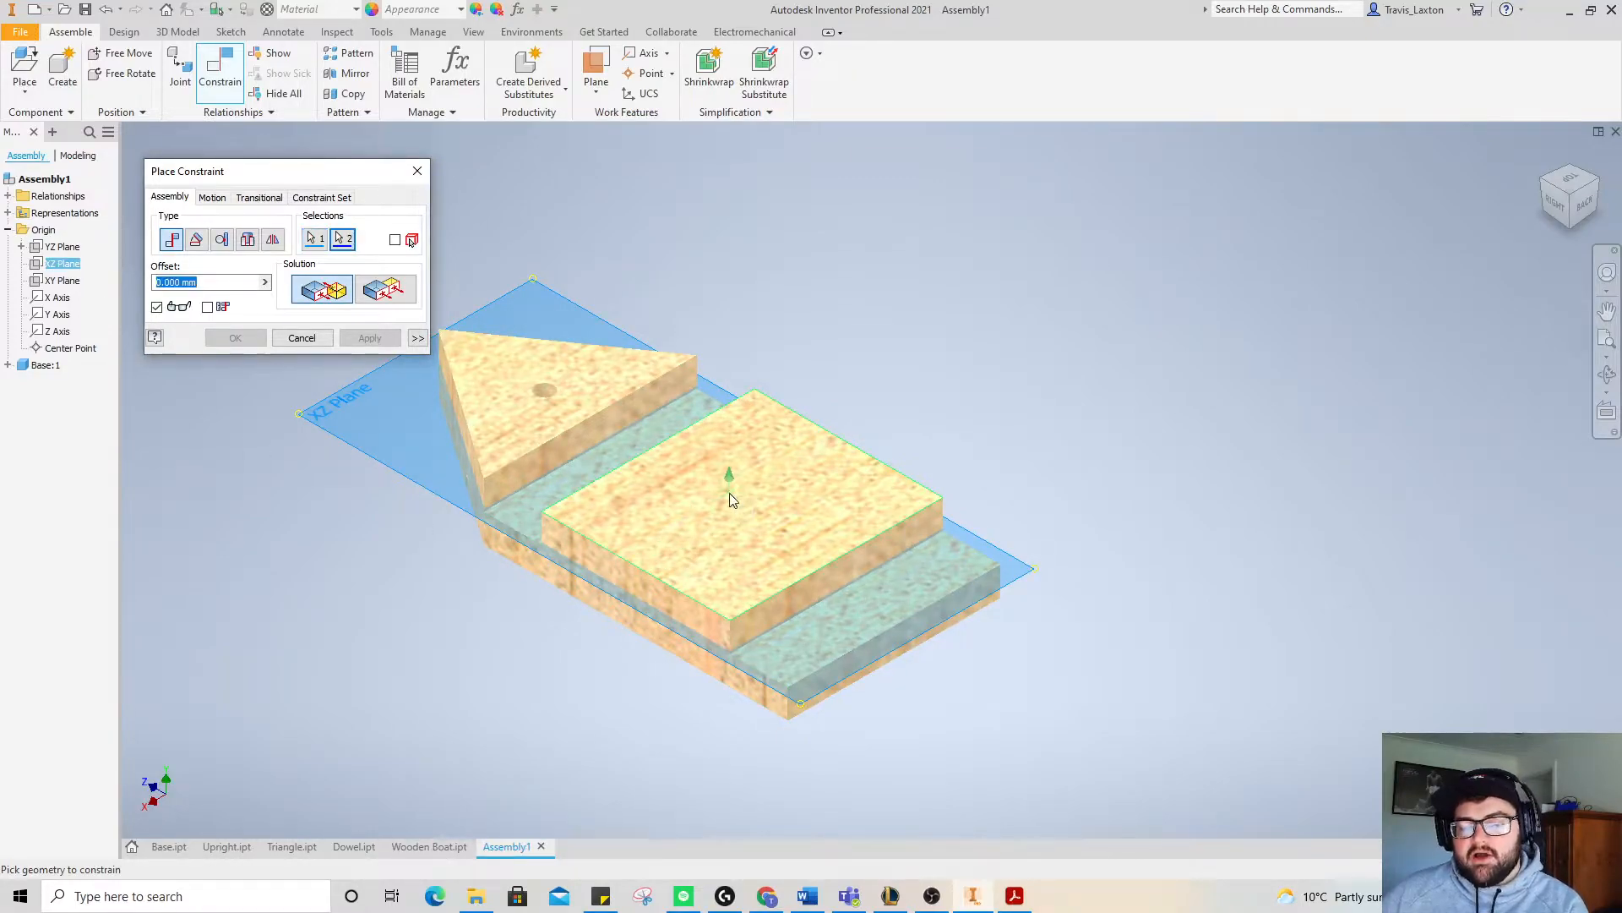
{"action": "left_click", "coordinate": [374, 338]}
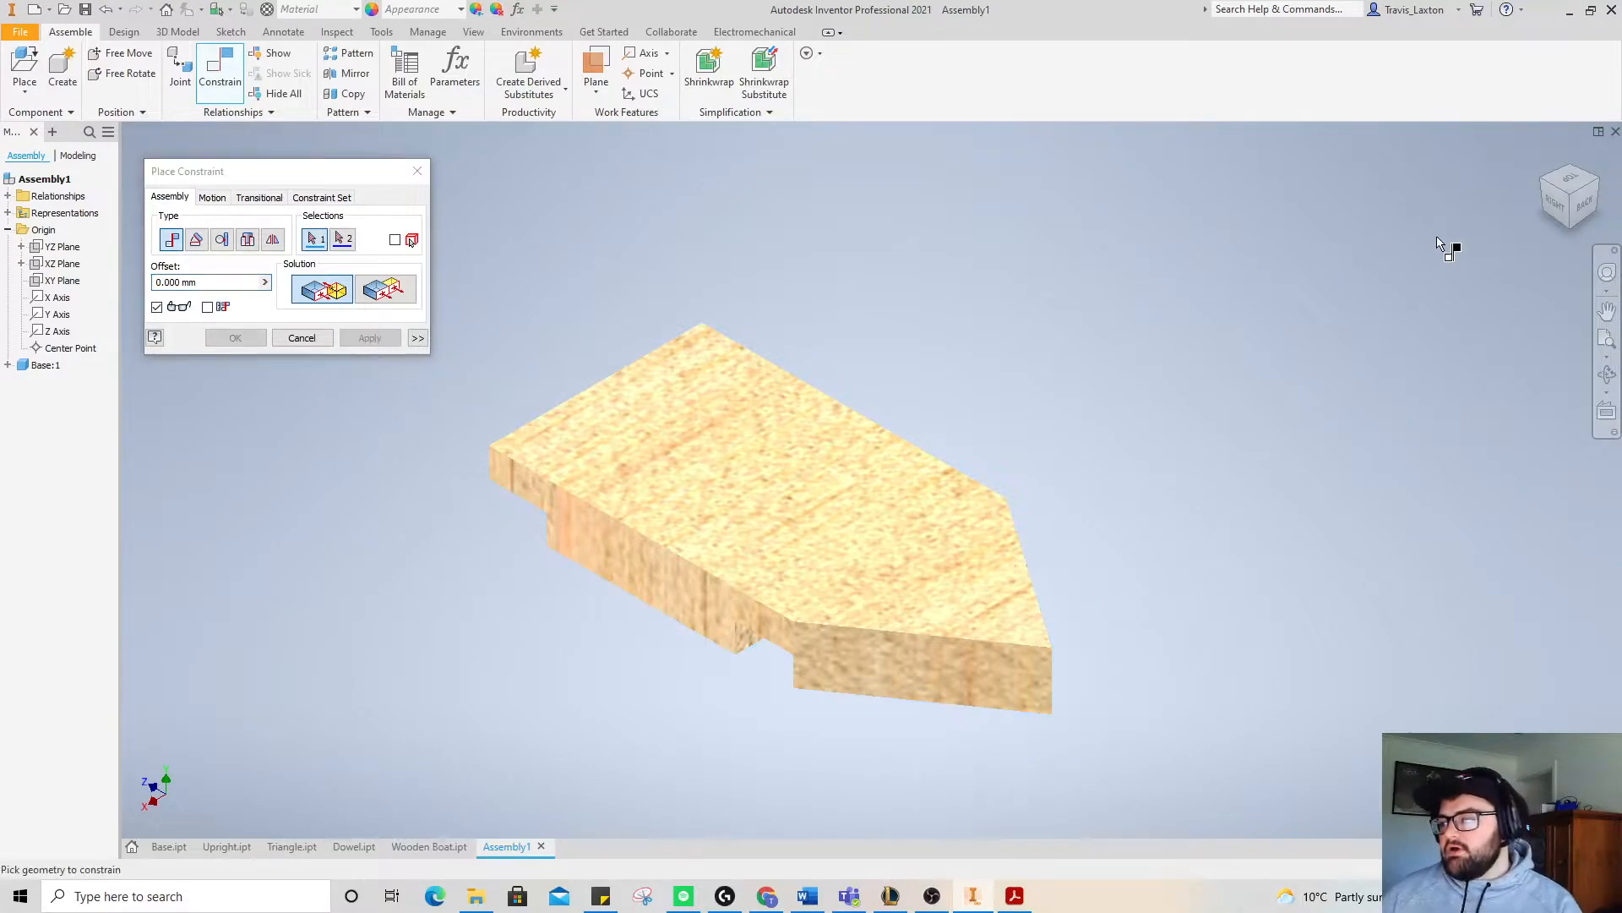
{"action": "left_click", "coordinate": [300, 339]}
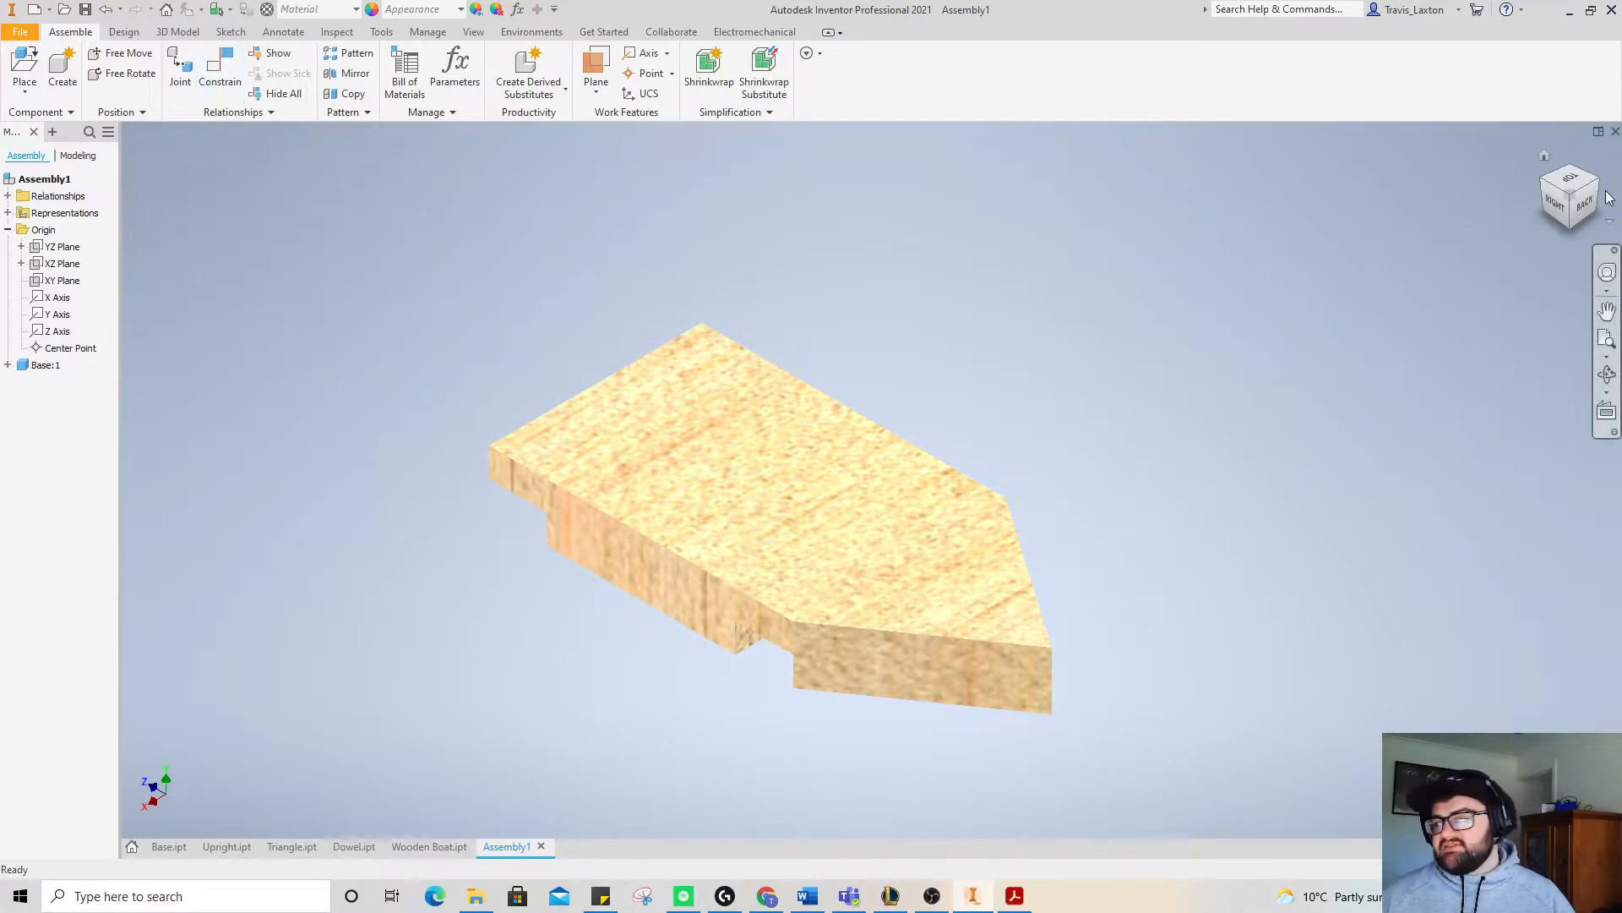
{"action": "left_click", "coordinate": [1570, 196]}
{"action": "left_click", "coordinate": [1569, 226]}
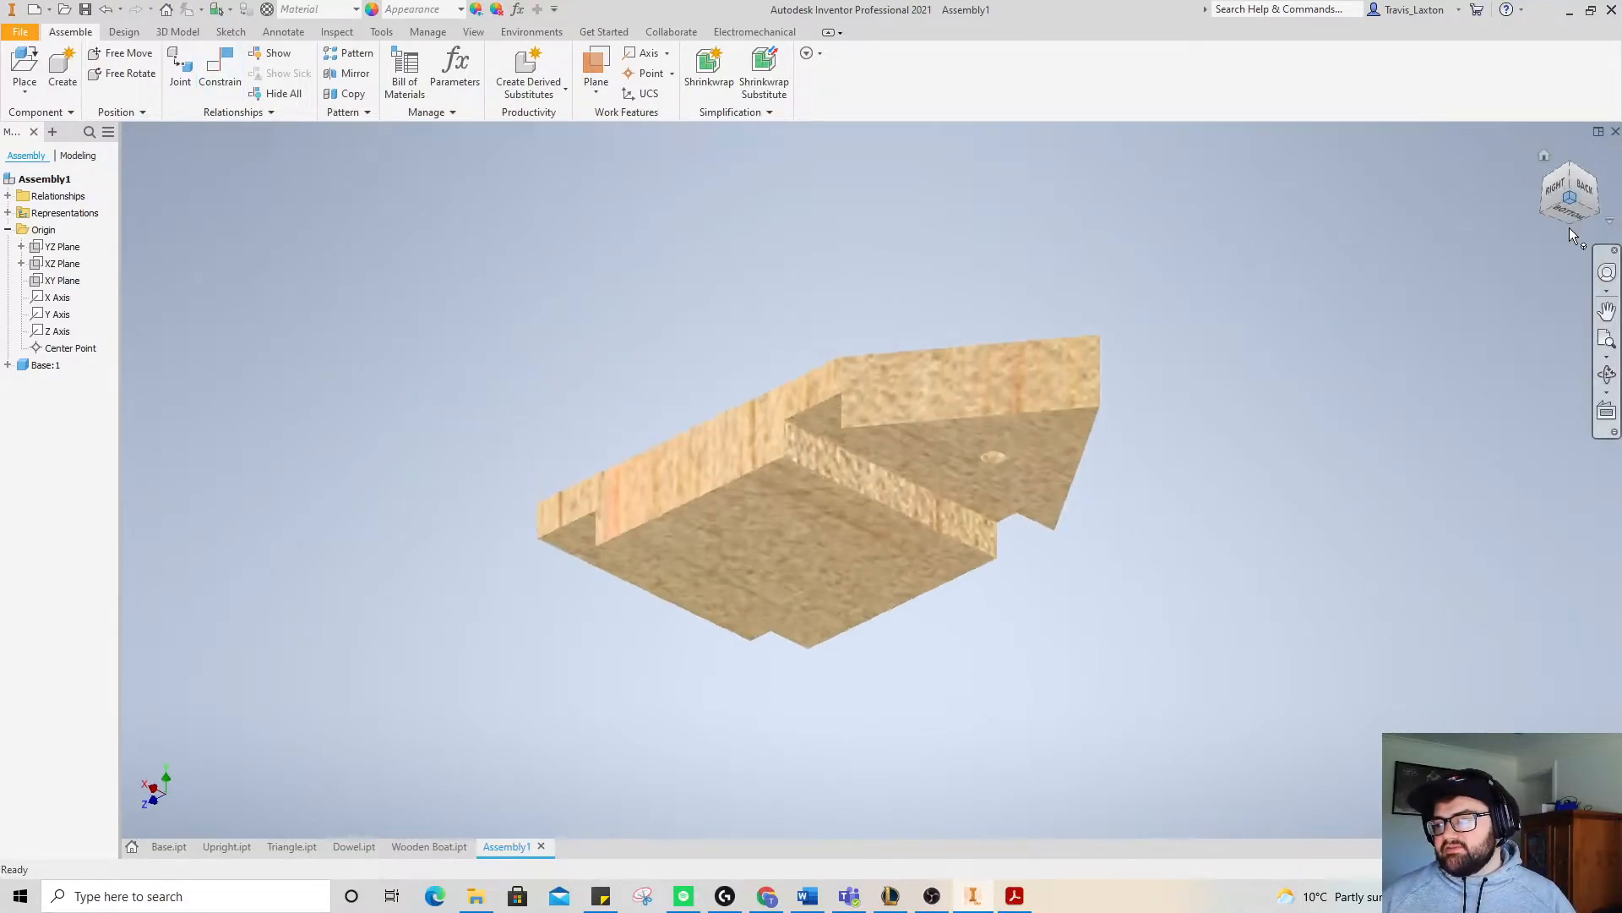
{"action": "left_click", "coordinate": [1570, 226]}
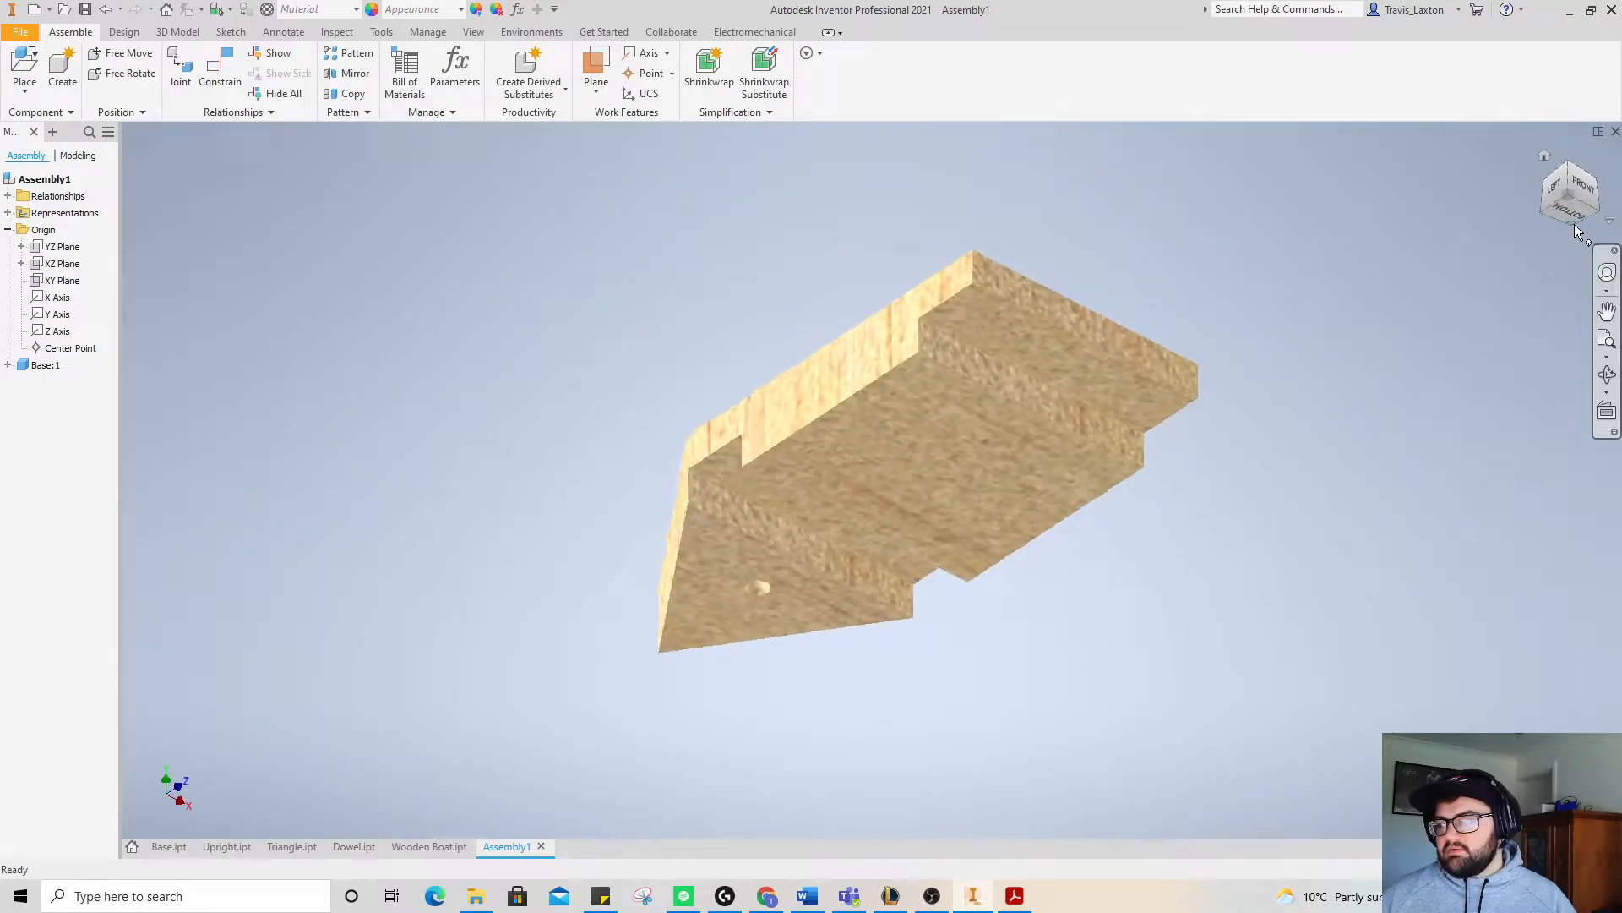
- Start placing the Upright part from the Wooden boat folder, rotated 90° about the X axis
{"action": "mouse_move", "coordinate": [1562, 199]}
{"action": "left_mouse_down"}
{"action": "mouse_move", "coordinate": [1551, 110]}
{"action": "mouse_move", "coordinate": [1616, 83]}
{"action": "mouse_move", "coordinate": [1609, 53]}
{"action": "mouse_move", "coordinate": [1589, 186]}
{"action": "left_mouse_up"}
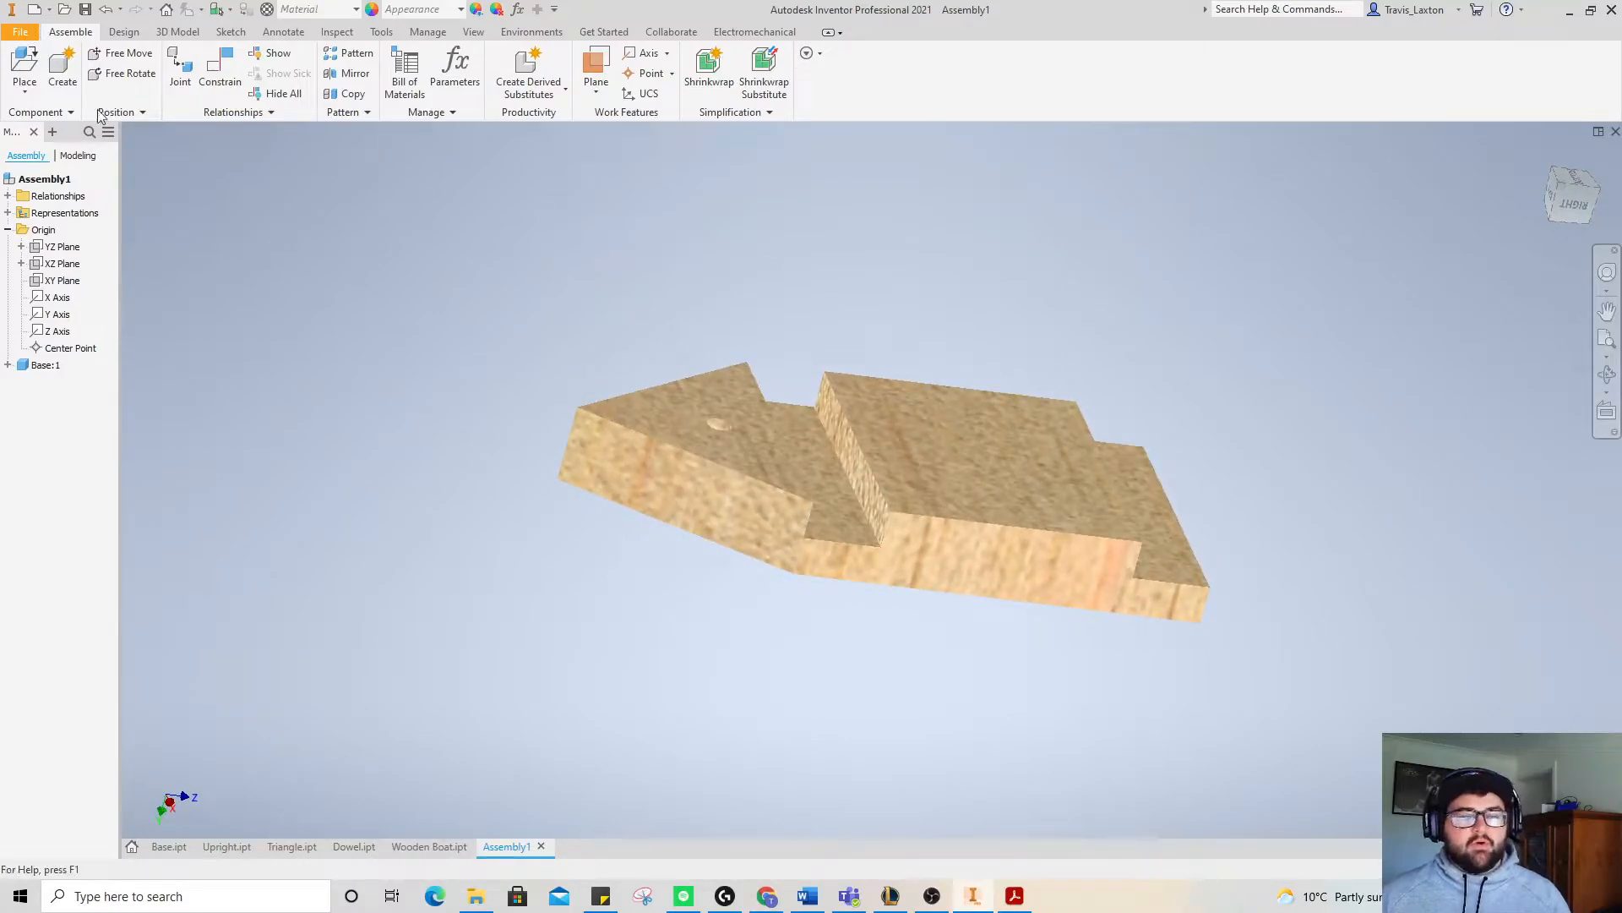
{"action": "left_click", "coordinate": [25, 67]}
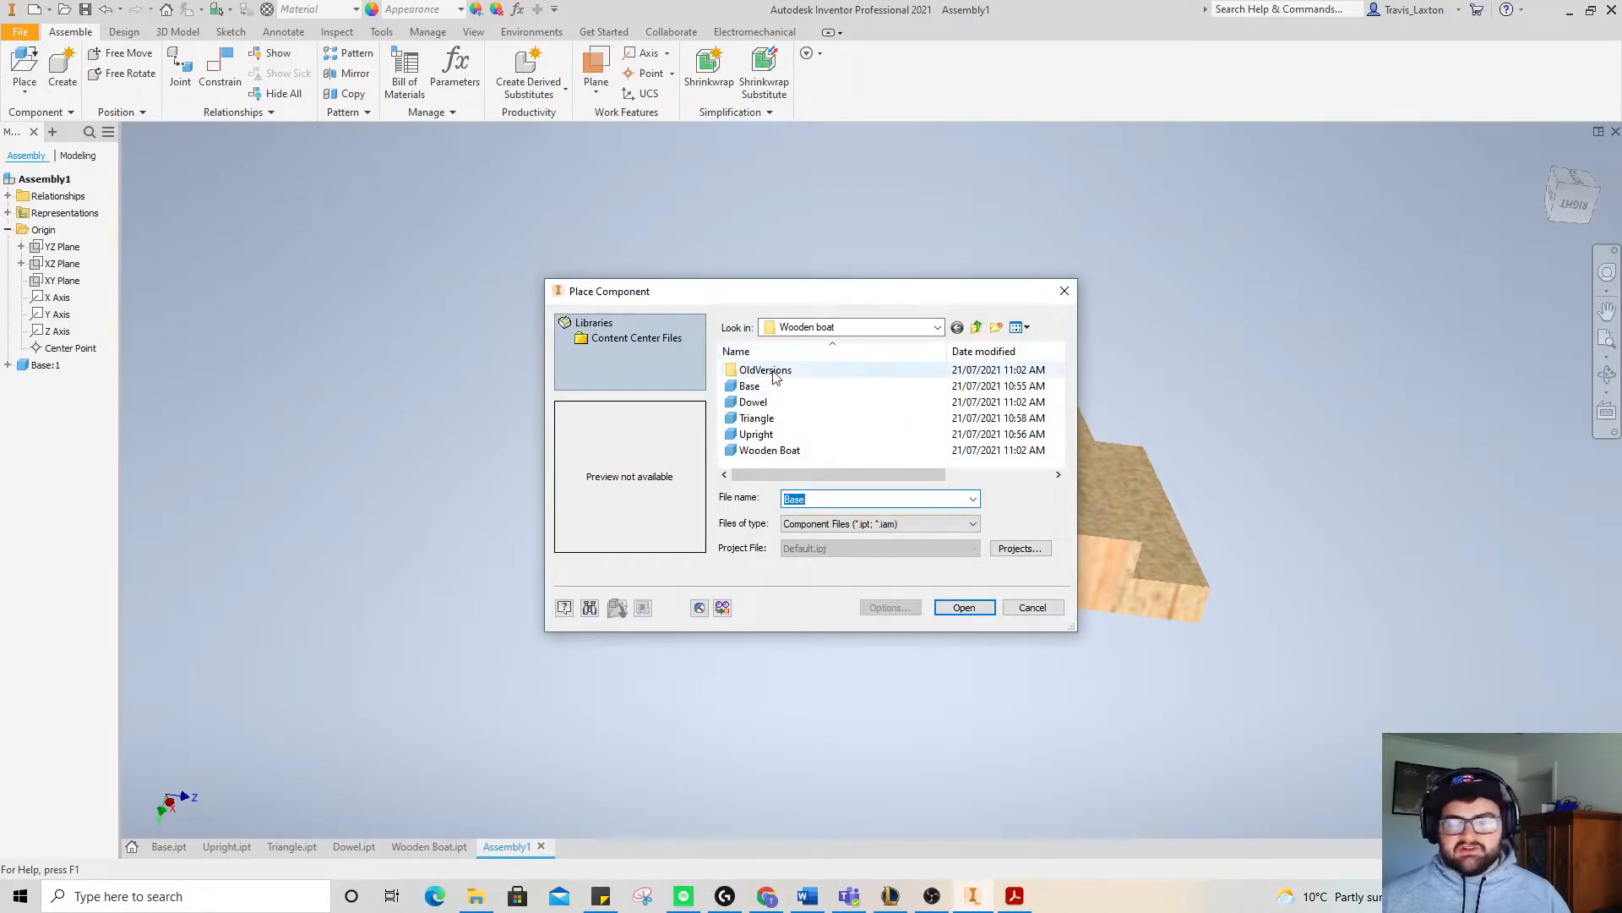
{"action": "left_click", "coordinate": [757, 433]}
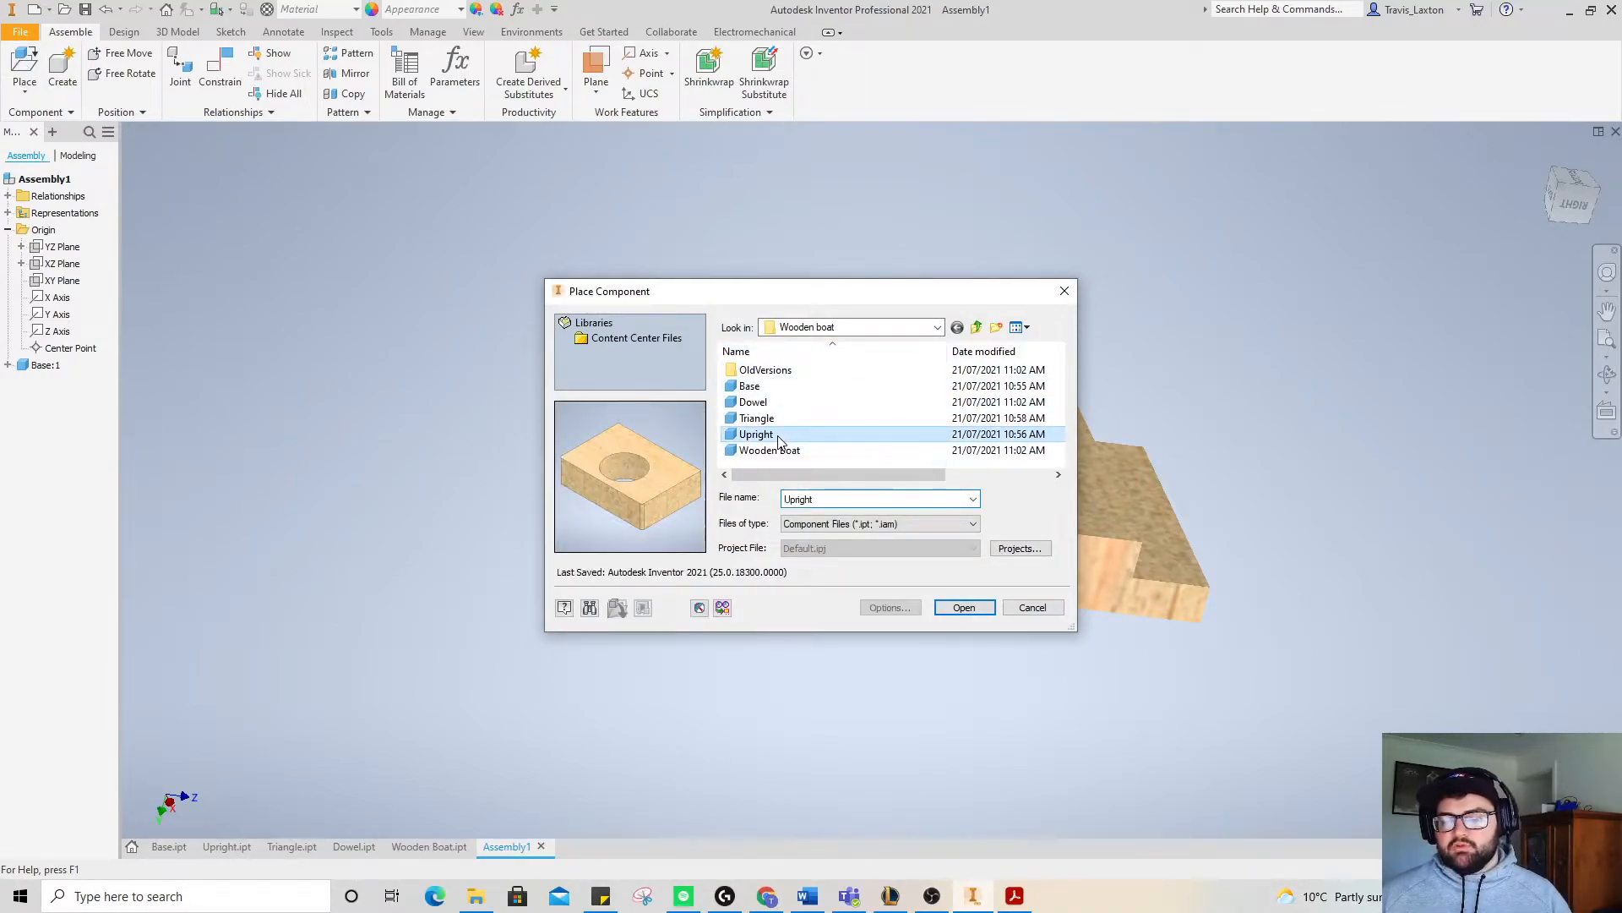
{"action": "left_click", "coordinate": [963, 609]}
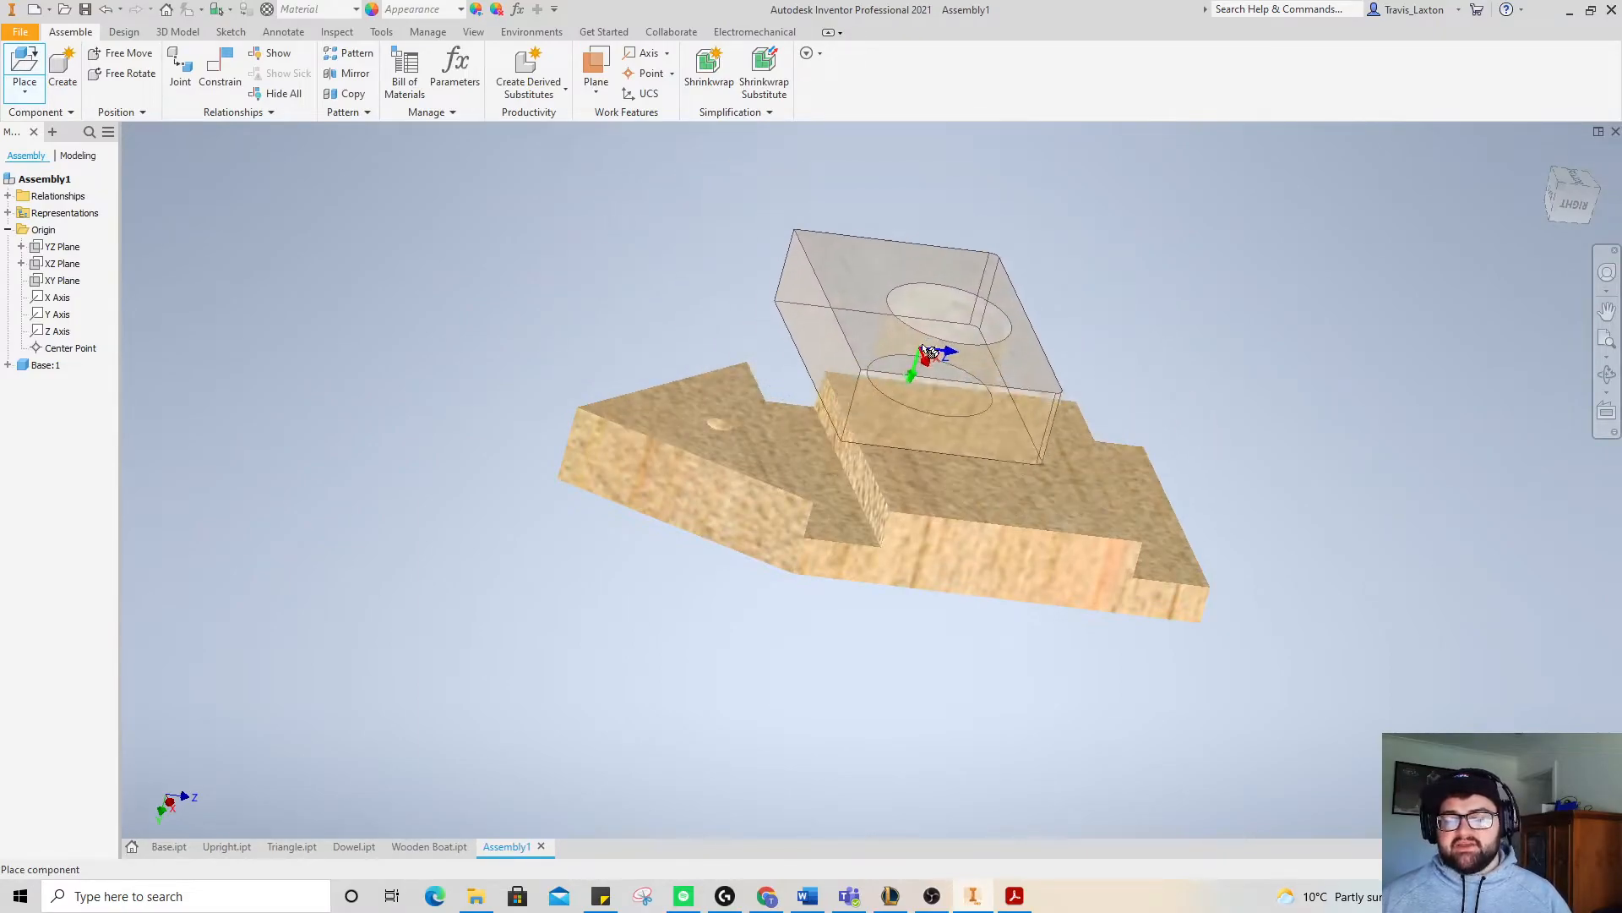
{"action": "right_click", "coordinate": [909, 306]}
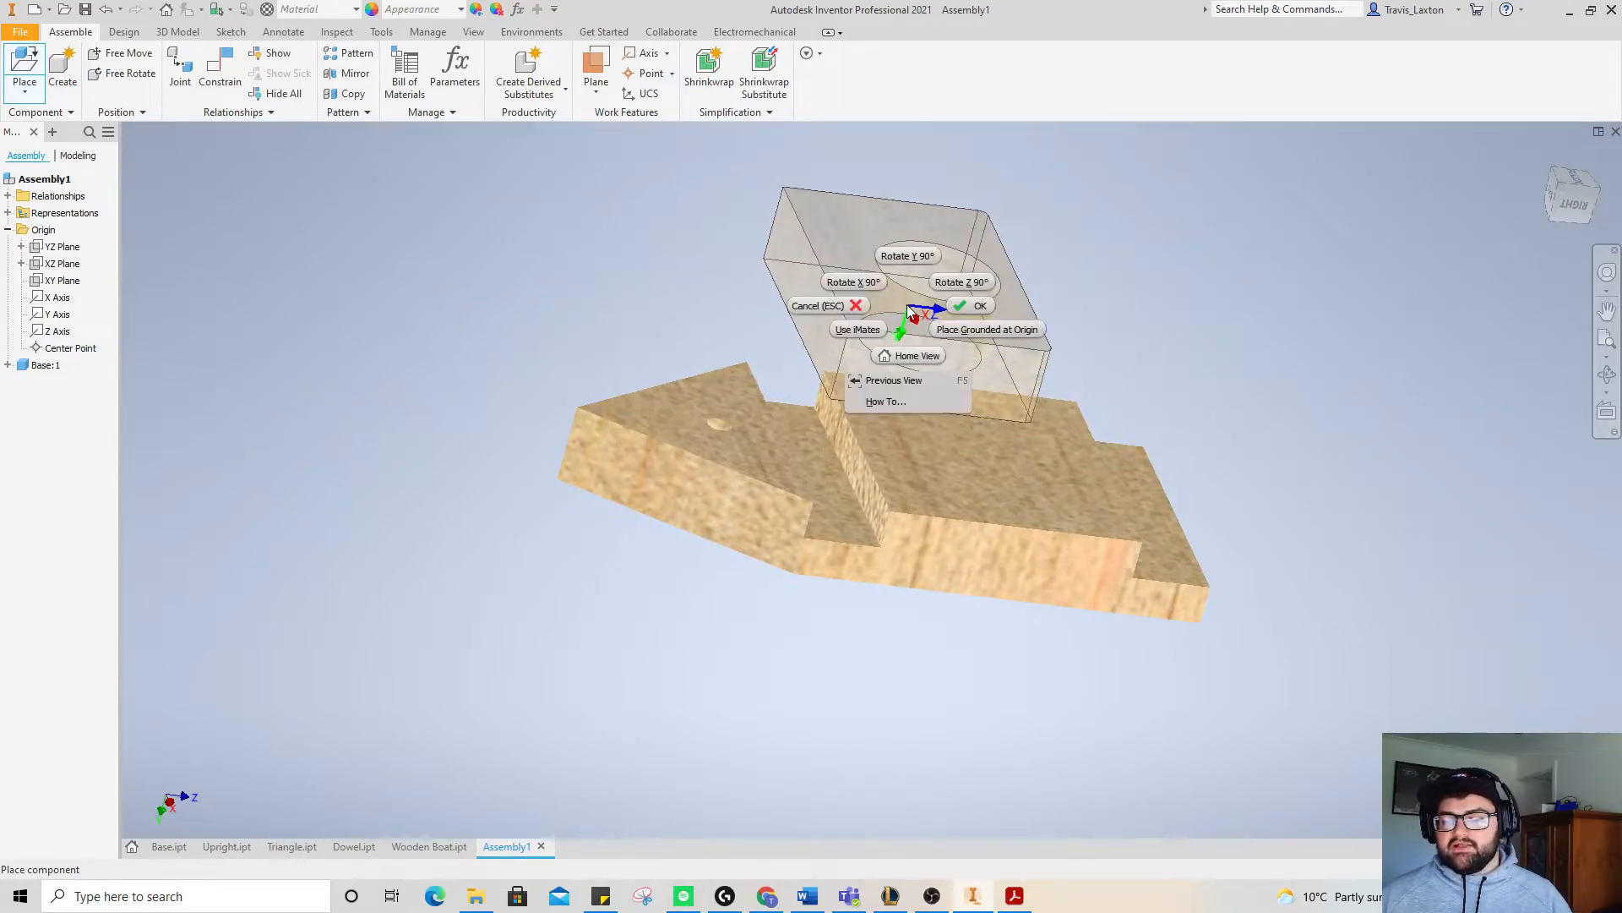
{"action": "left_click", "coordinate": [874, 285]}
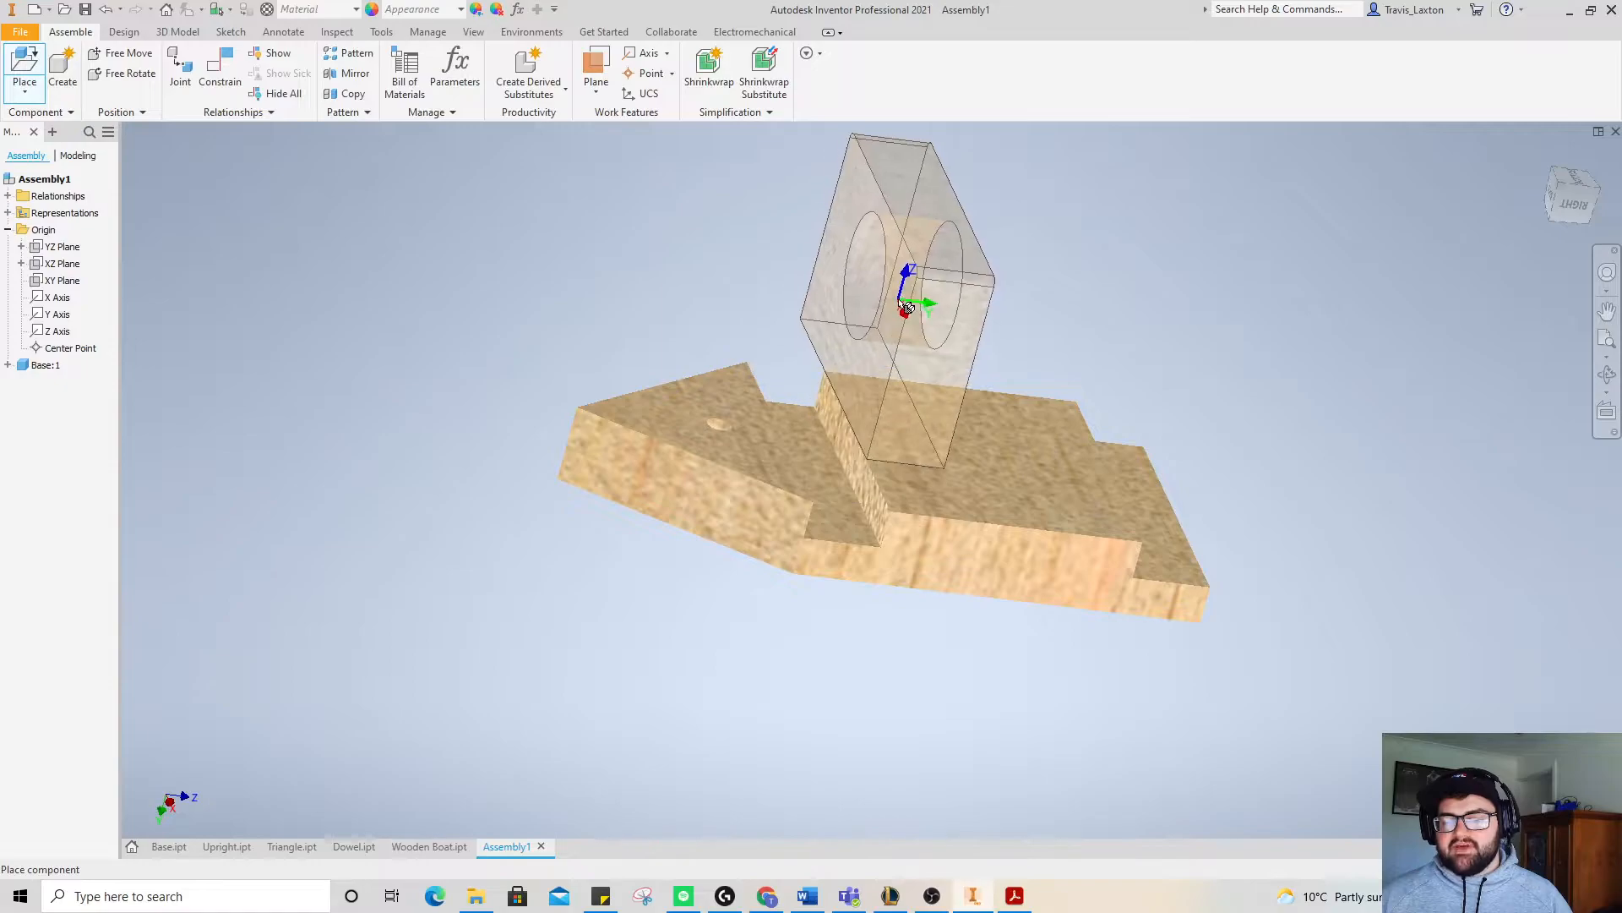
- Cycle the unplaced Upright through a full turn about the X axis in 90° steps
{"action": "right_click", "coordinate": [897, 300]}
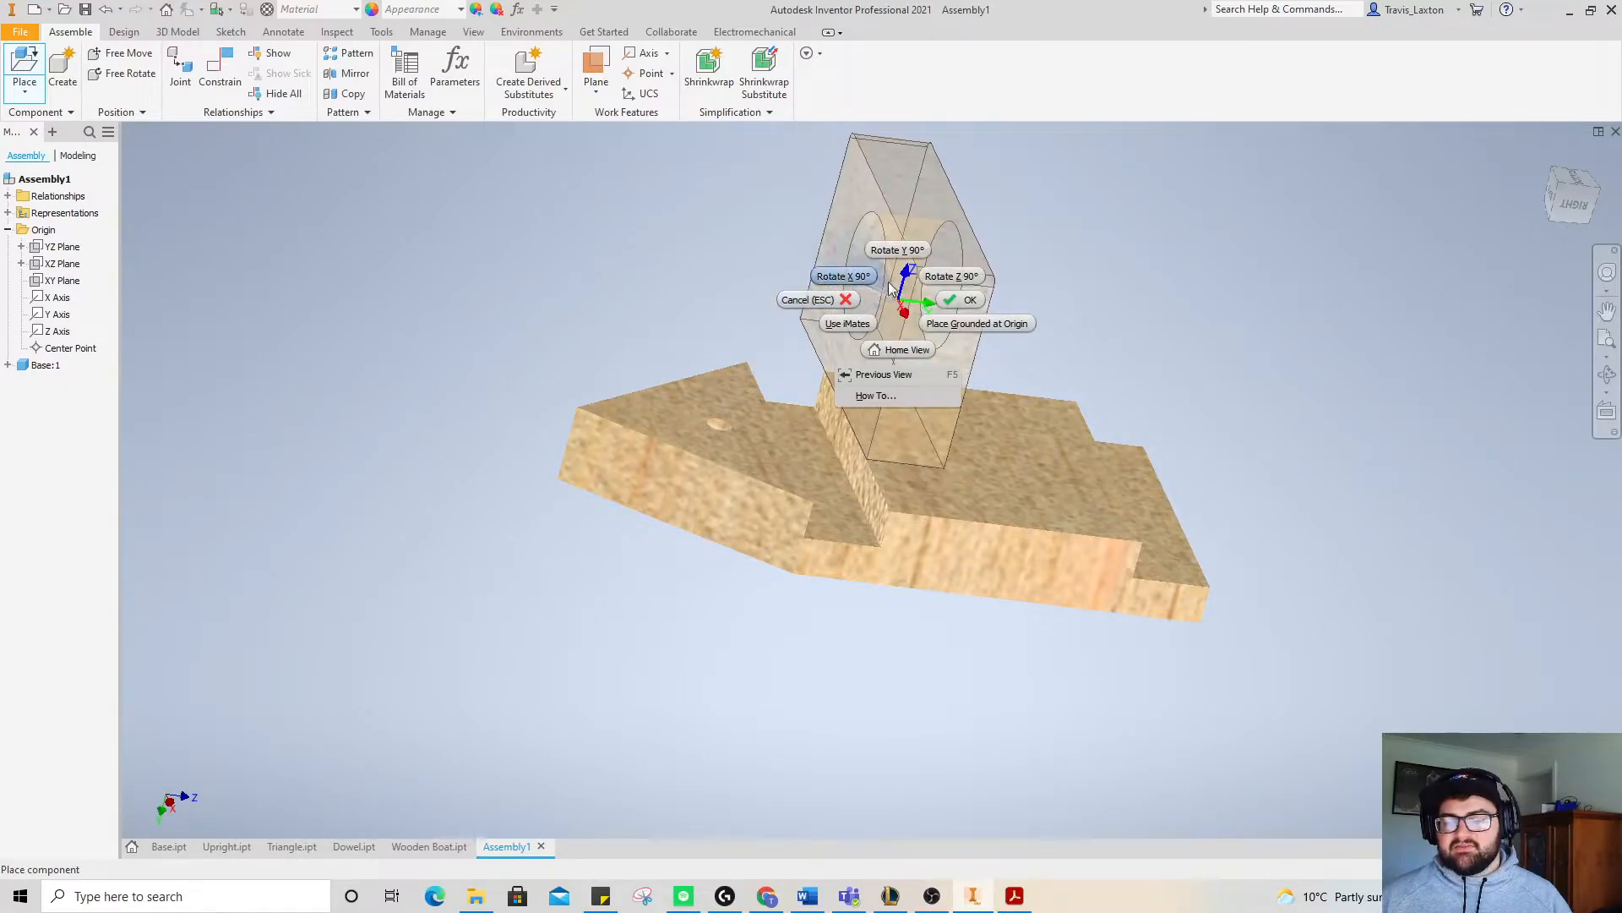
{"action": "left_click", "coordinate": [845, 276]}
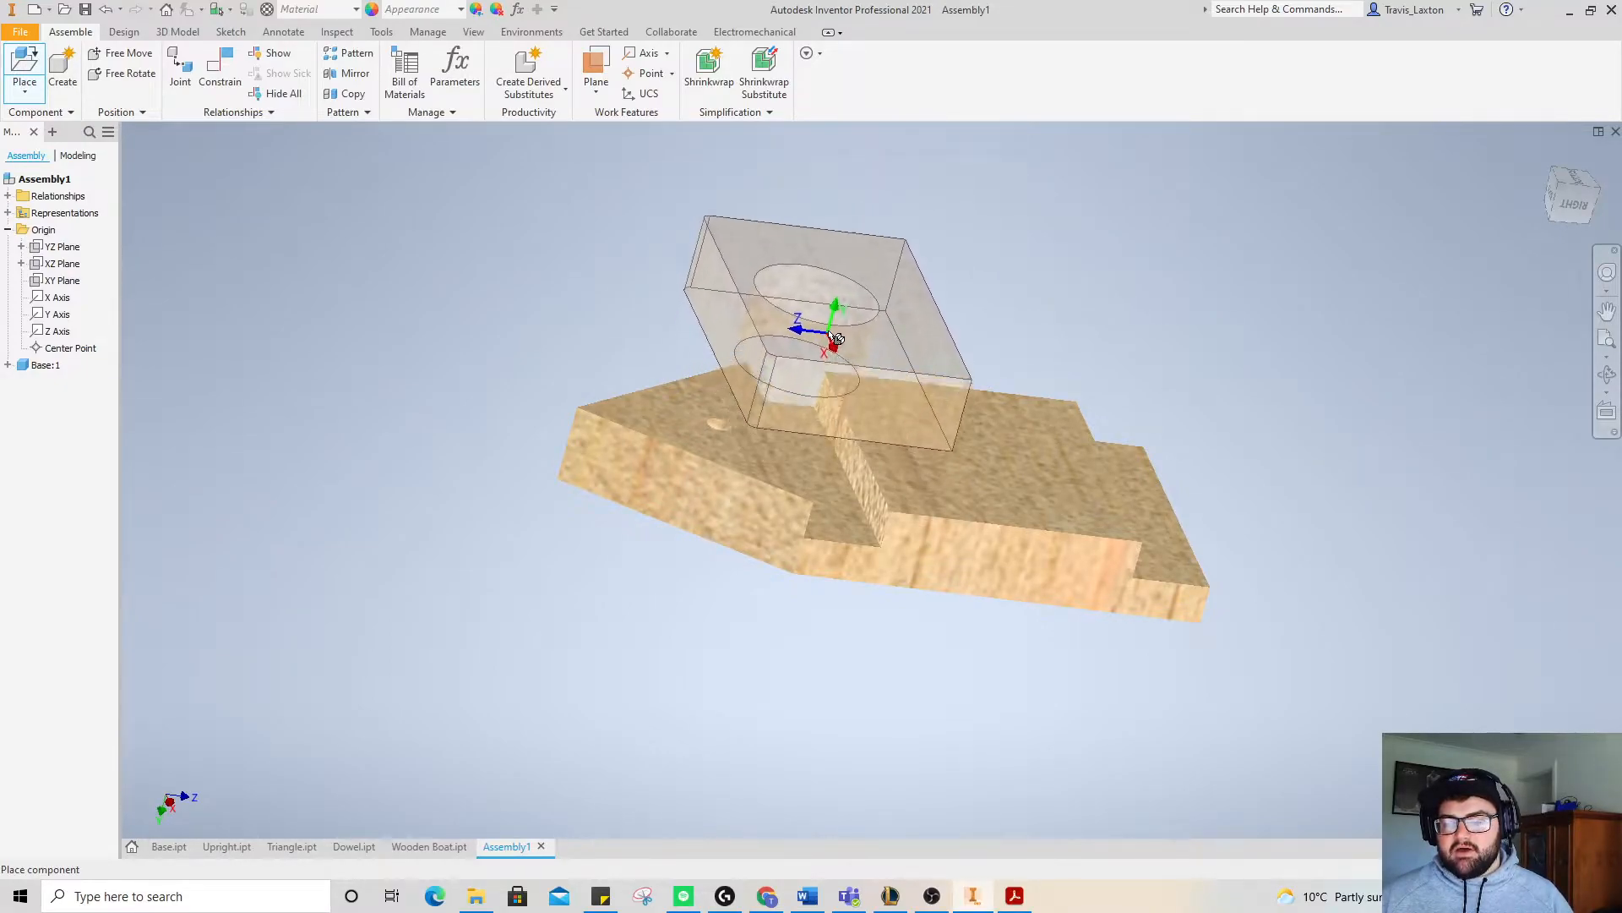
{"action": "right_click", "coordinate": [834, 342]}
{"action": "left_click", "coordinate": [813, 284]}
{"action": "right_click", "coordinate": [782, 283]}
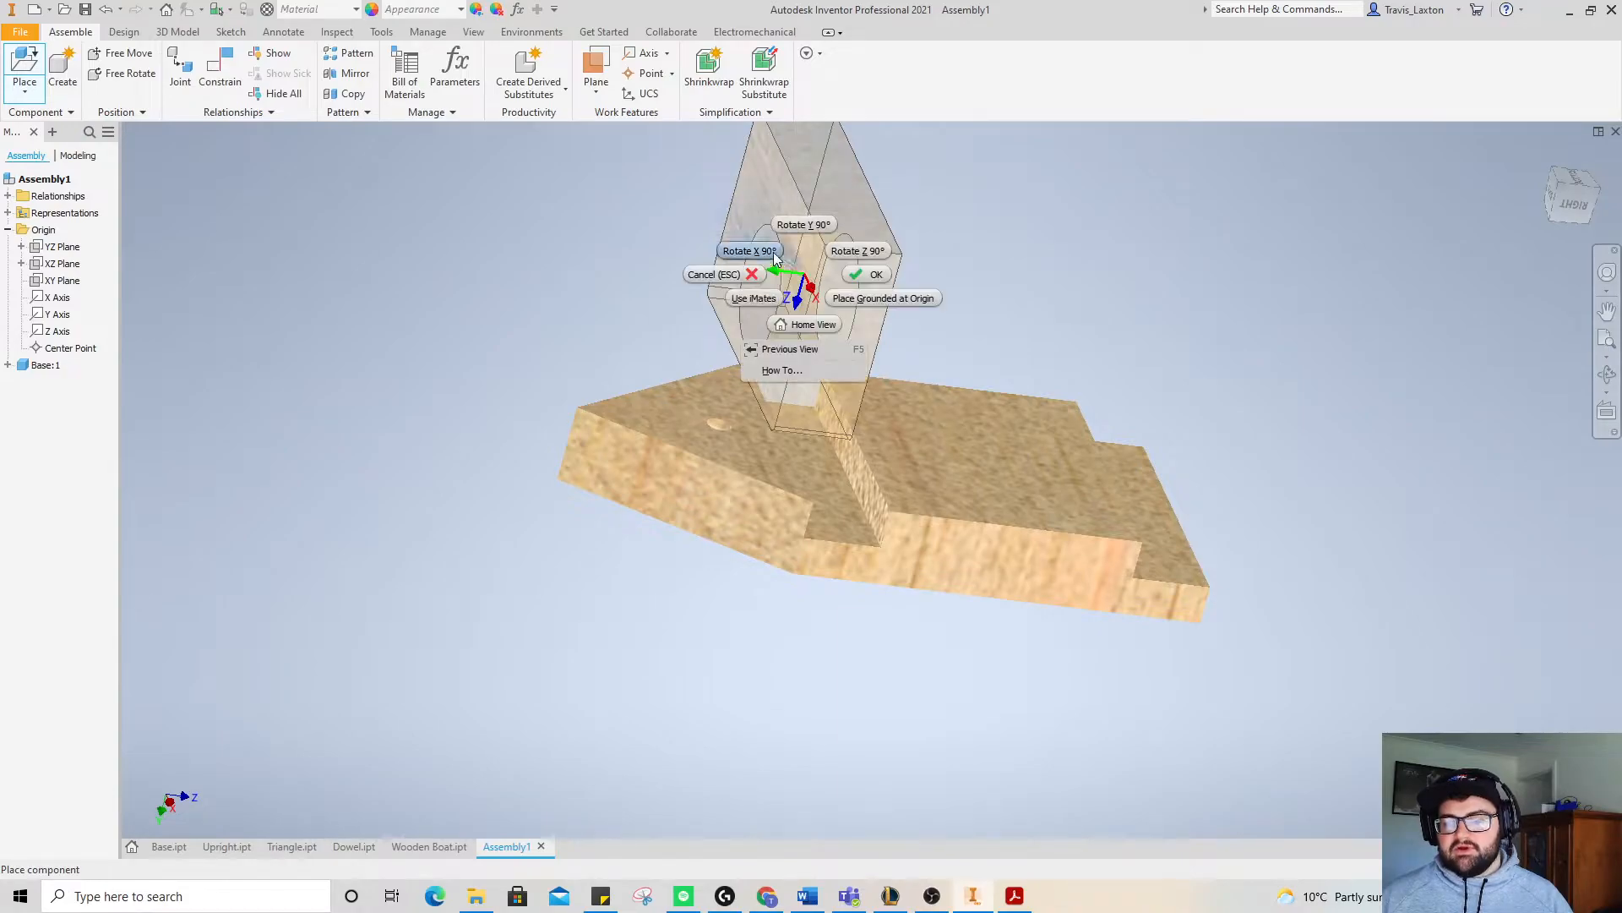
{"action": "left_click", "coordinate": [773, 269]}
{"action": "right_click", "coordinate": [760, 258]}
{"action": "left_click", "coordinate": [753, 263]}
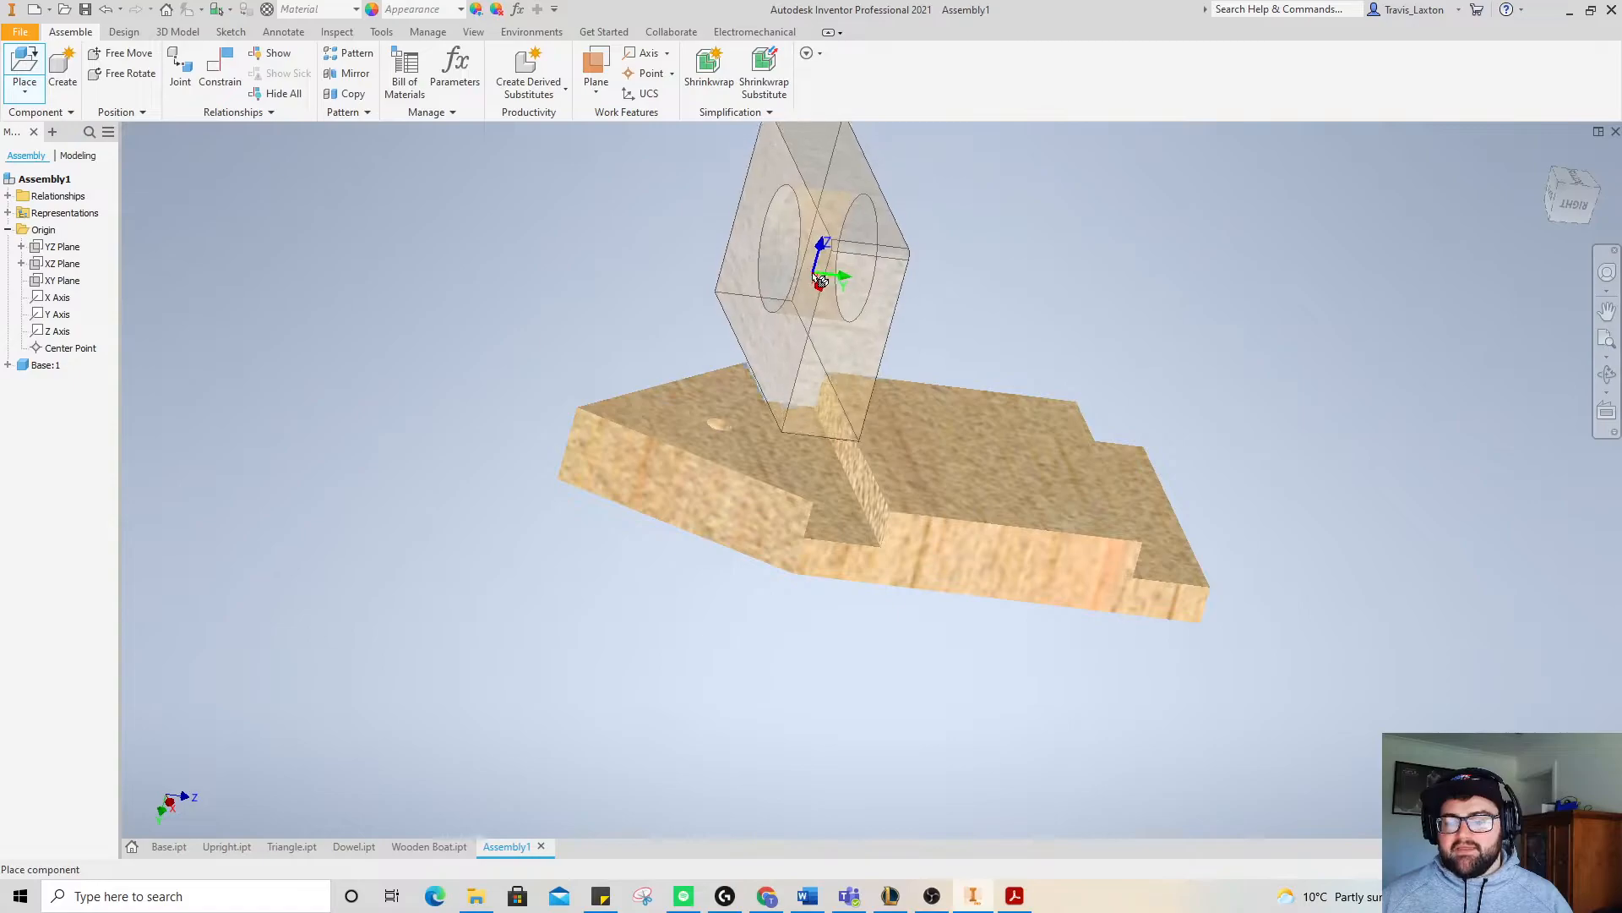
- Place one instance of the Upright standing on edge above the Base and shift it slightly towards the raised middle section
{"action": "left_click", "coordinate": [822, 265]}
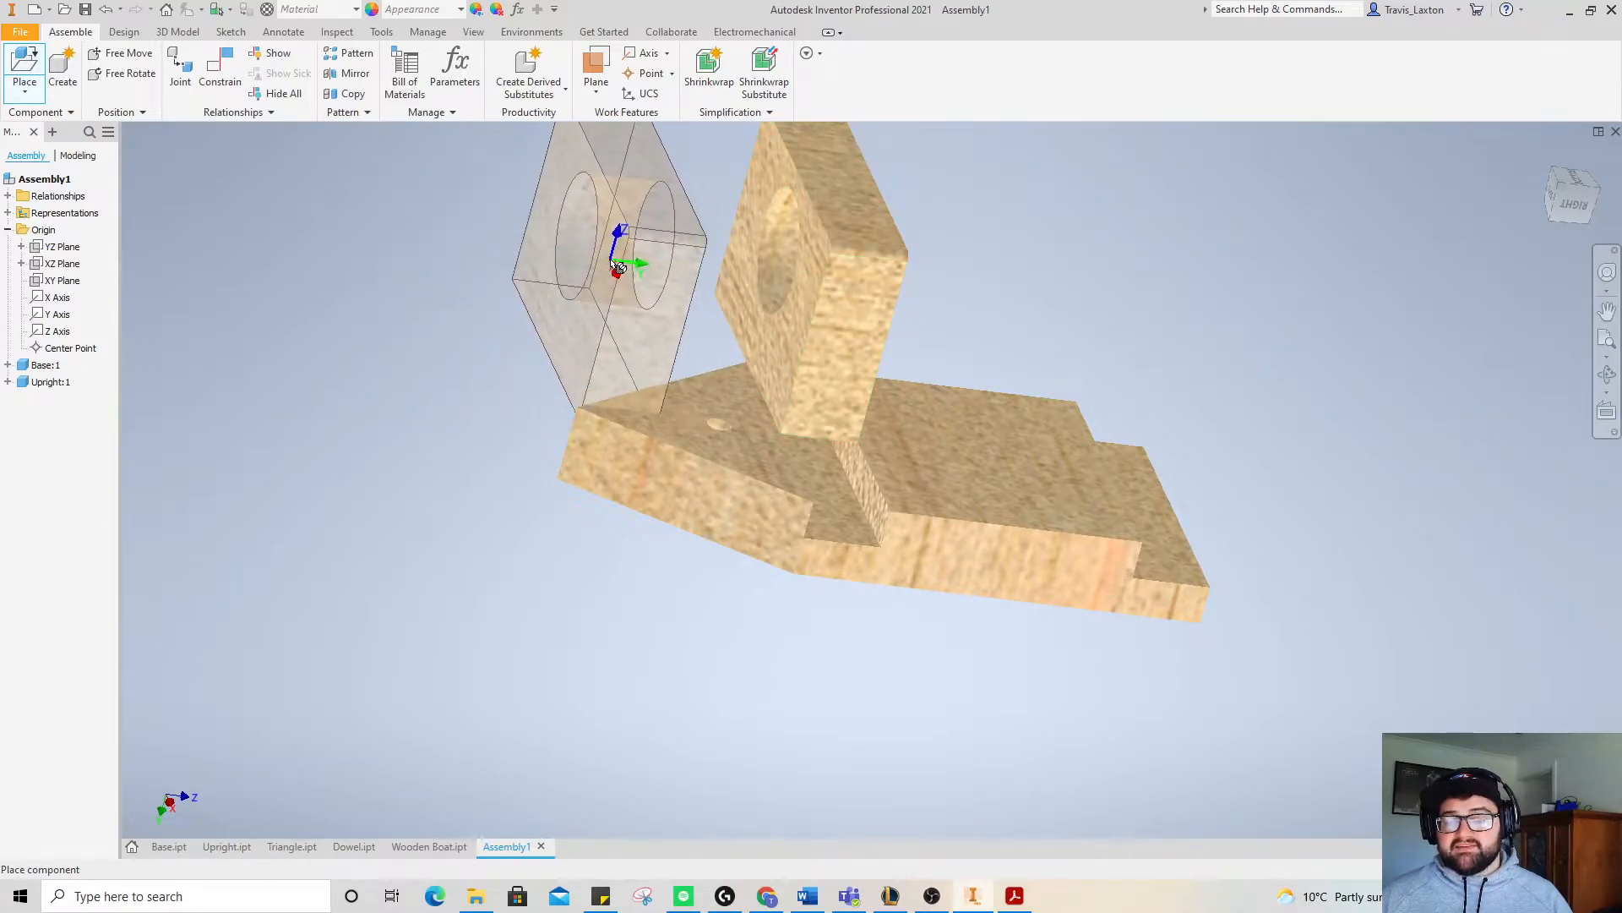
{"action": "right_click", "coordinate": [553, 270]}
{"action": "left_click", "coordinate": [610, 270]}
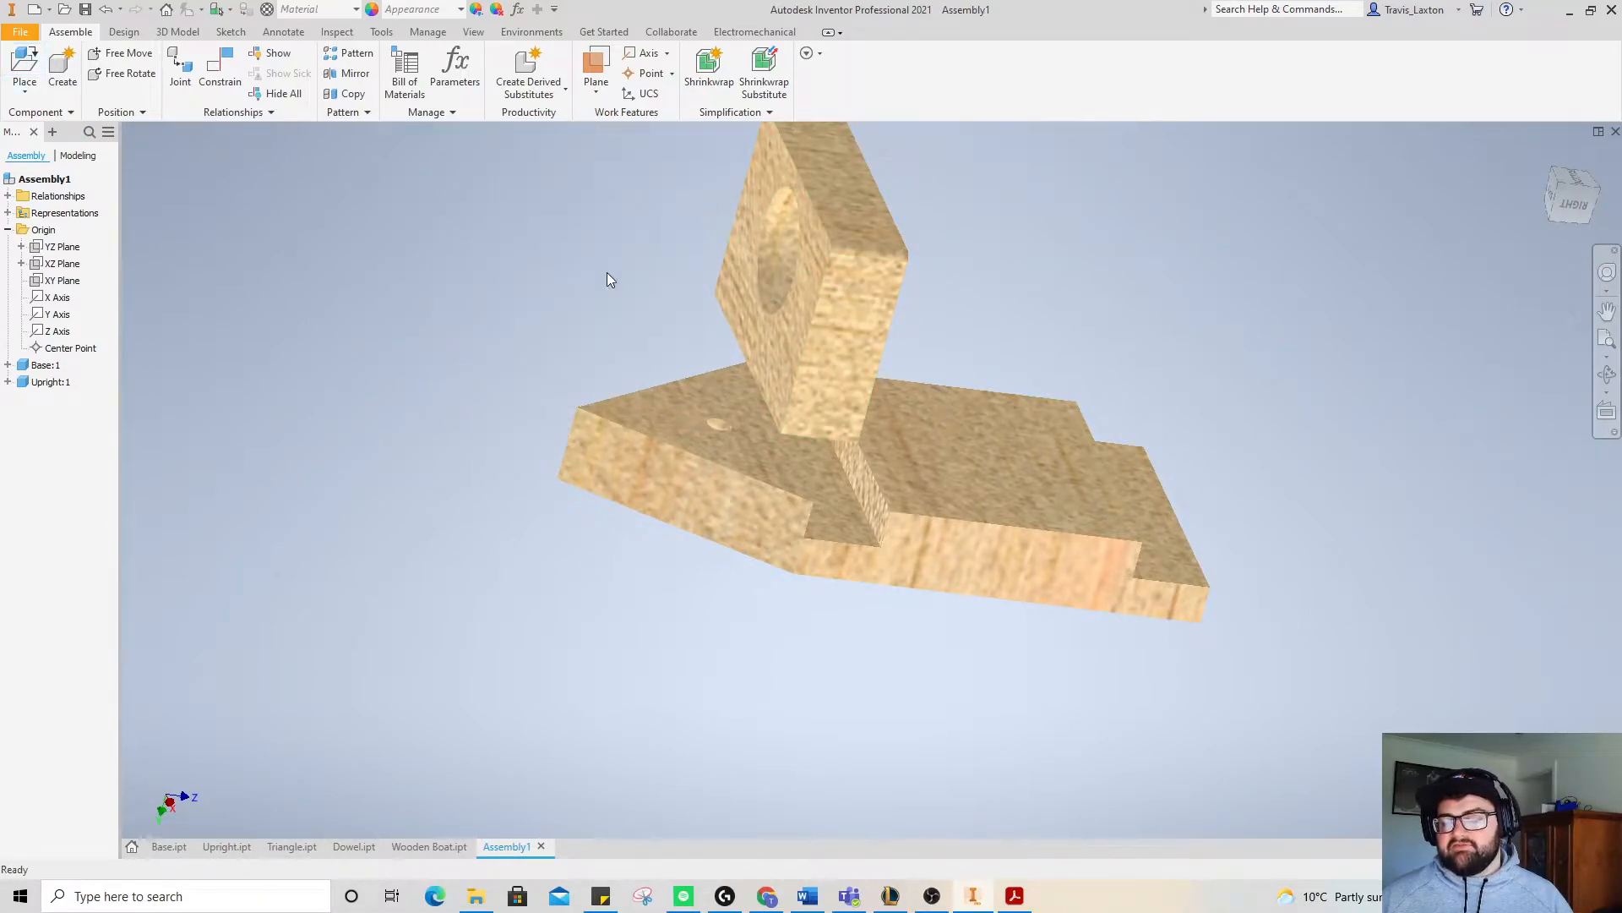
{"action": "left_click_drag", "start_coordinate": [861, 349], "coordinate": [912, 342]}
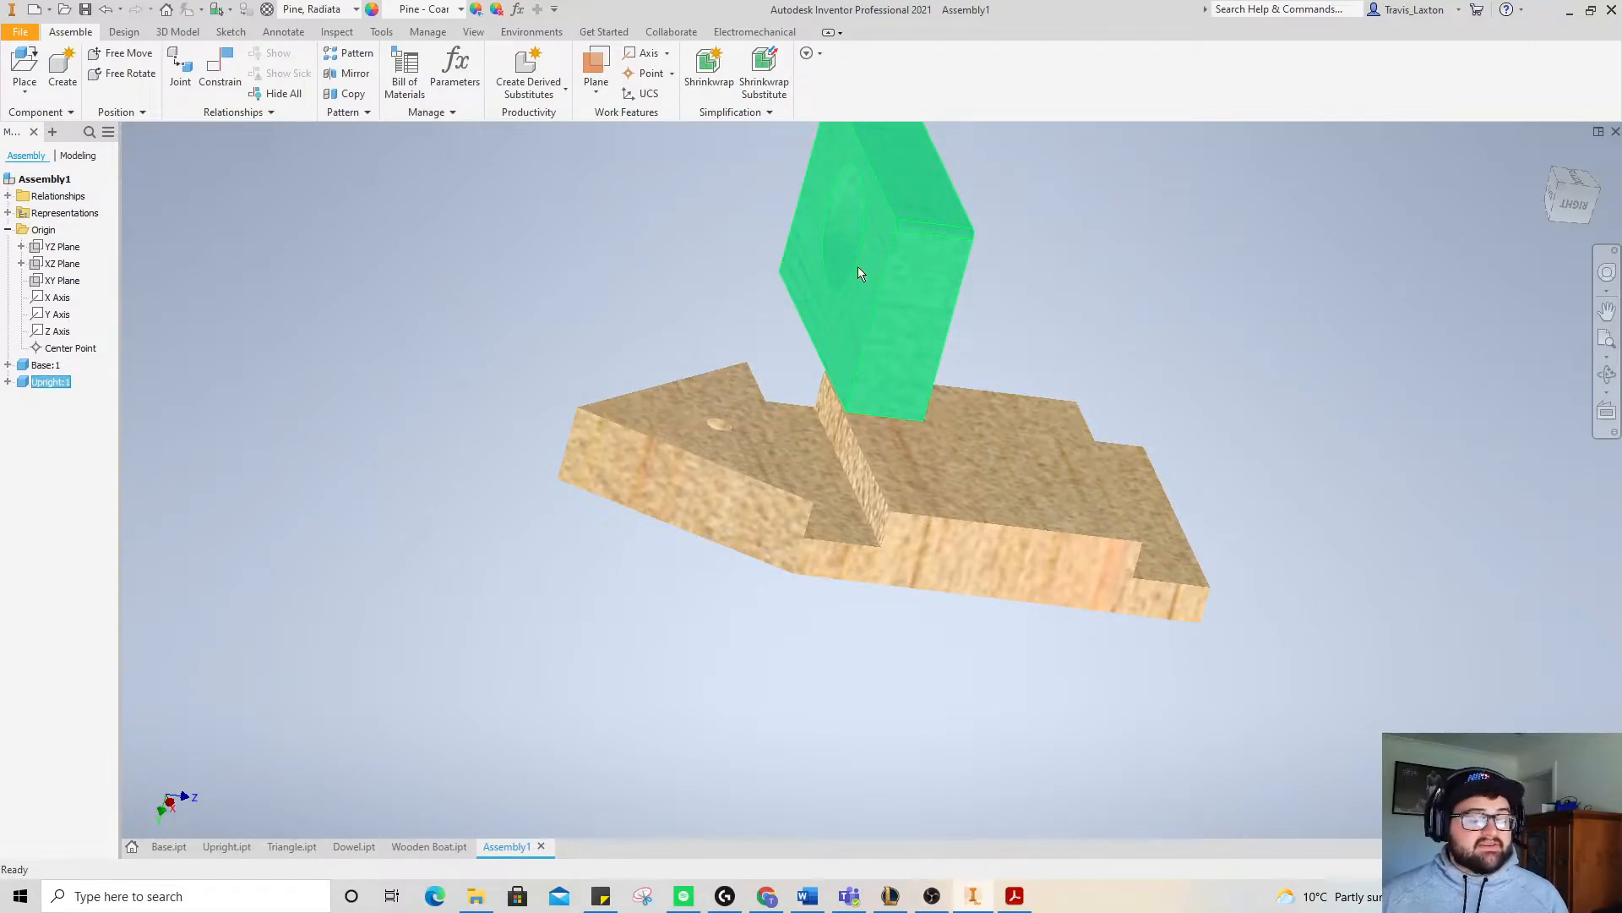
{"action": "left_click_drag", "start_coordinate": [818, 285], "coordinate": [818, 286]}
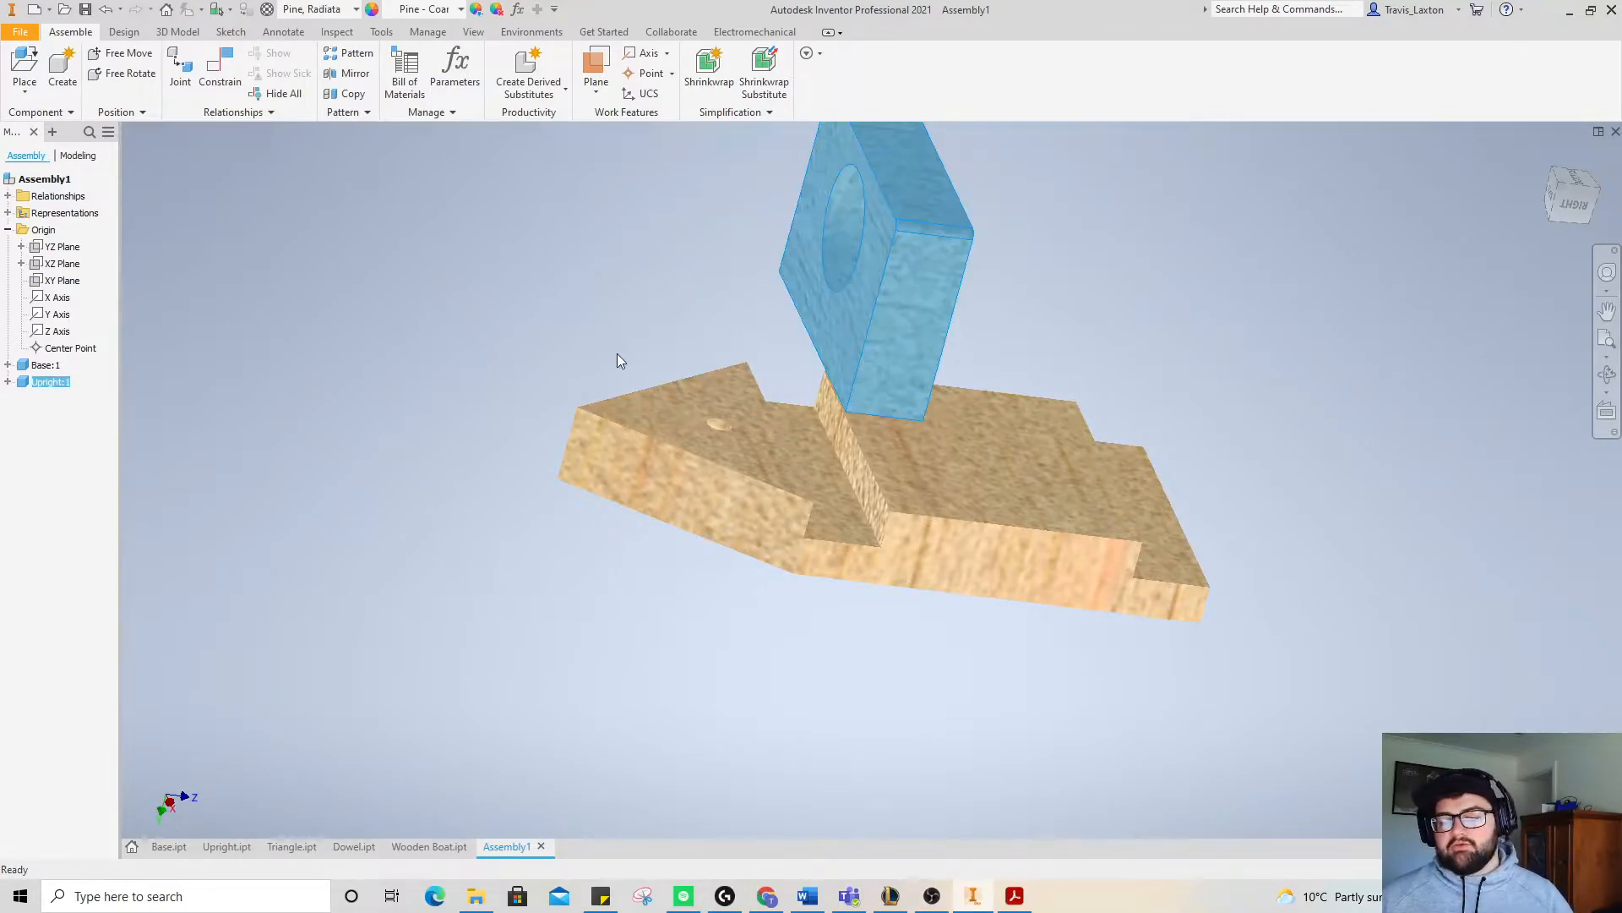
- Mate the Upright's bottom face to the floor of the Base's slot behind the bow with a 0 mm offset
{"action": "left_click", "coordinate": [222, 72]}
{"action": "left_click", "coordinate": [818, 485]}
{"action": "left_click_drag", "start_coordinate": [1577, 207], "coordinate": [1580, 162]}
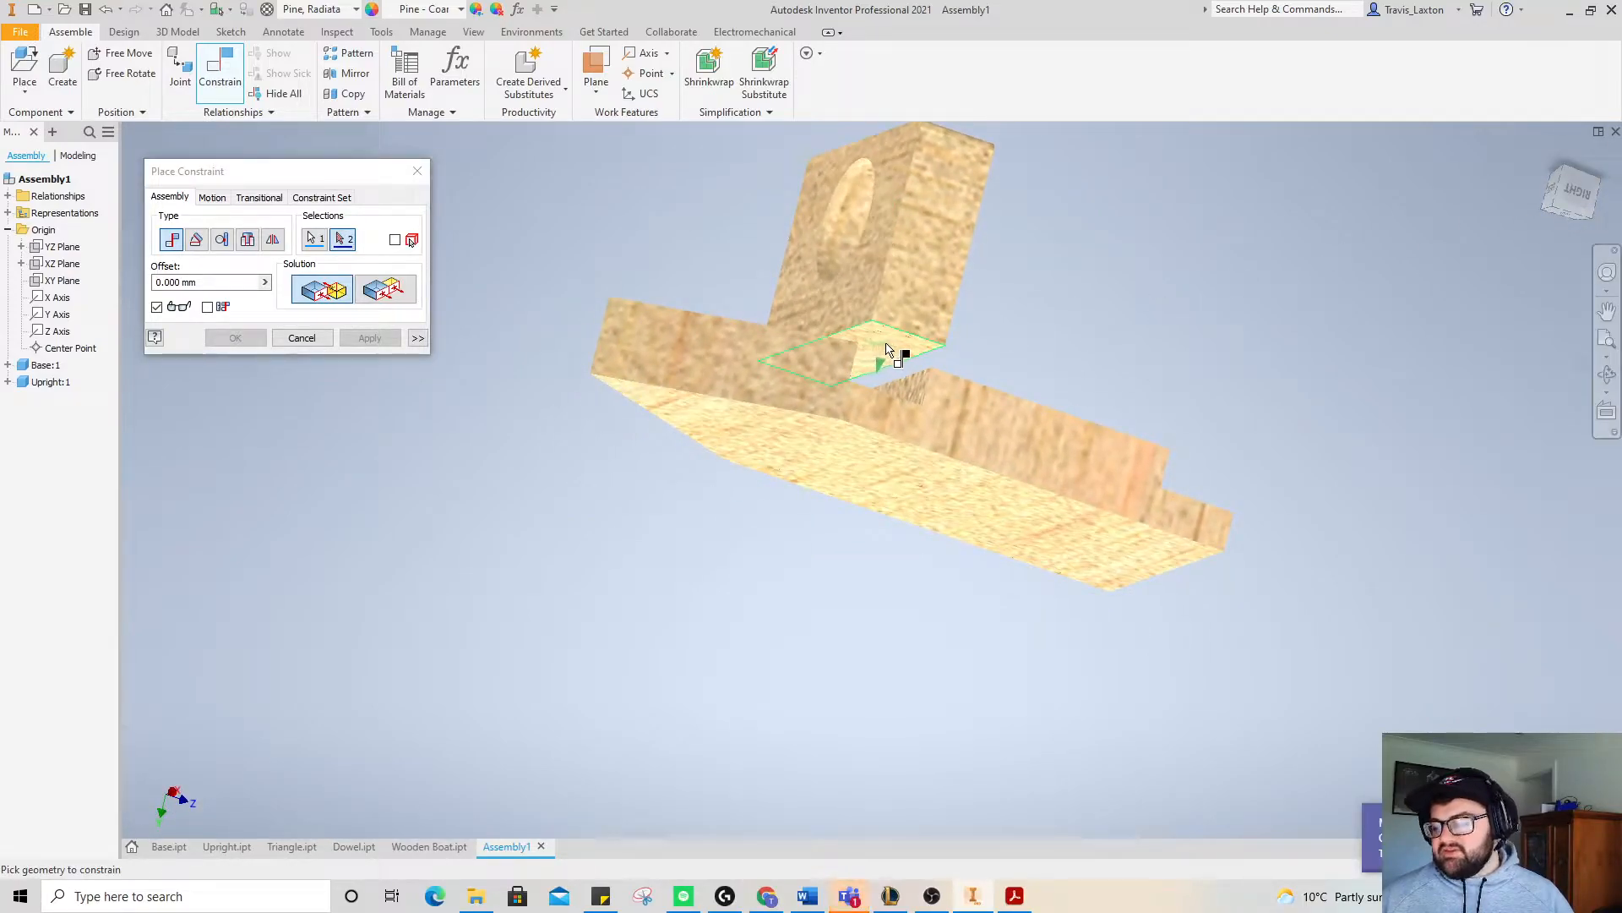
{"action": "mouse_move", "coordinate": [914, 375]}
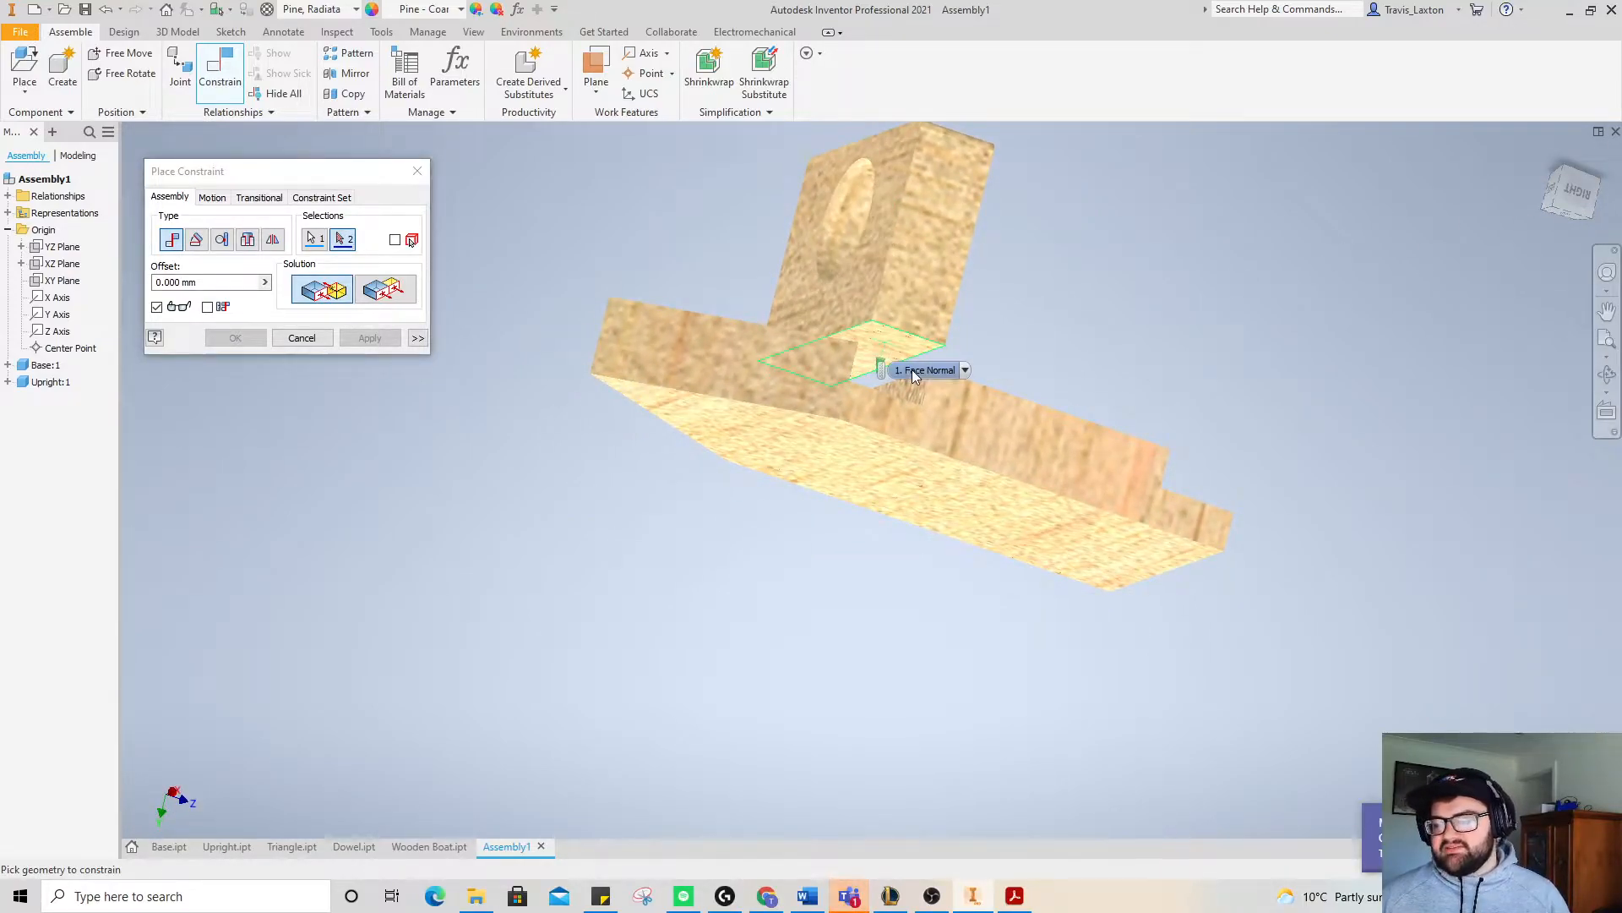
{"action": "left_click", "coordinate": [885, 349]}
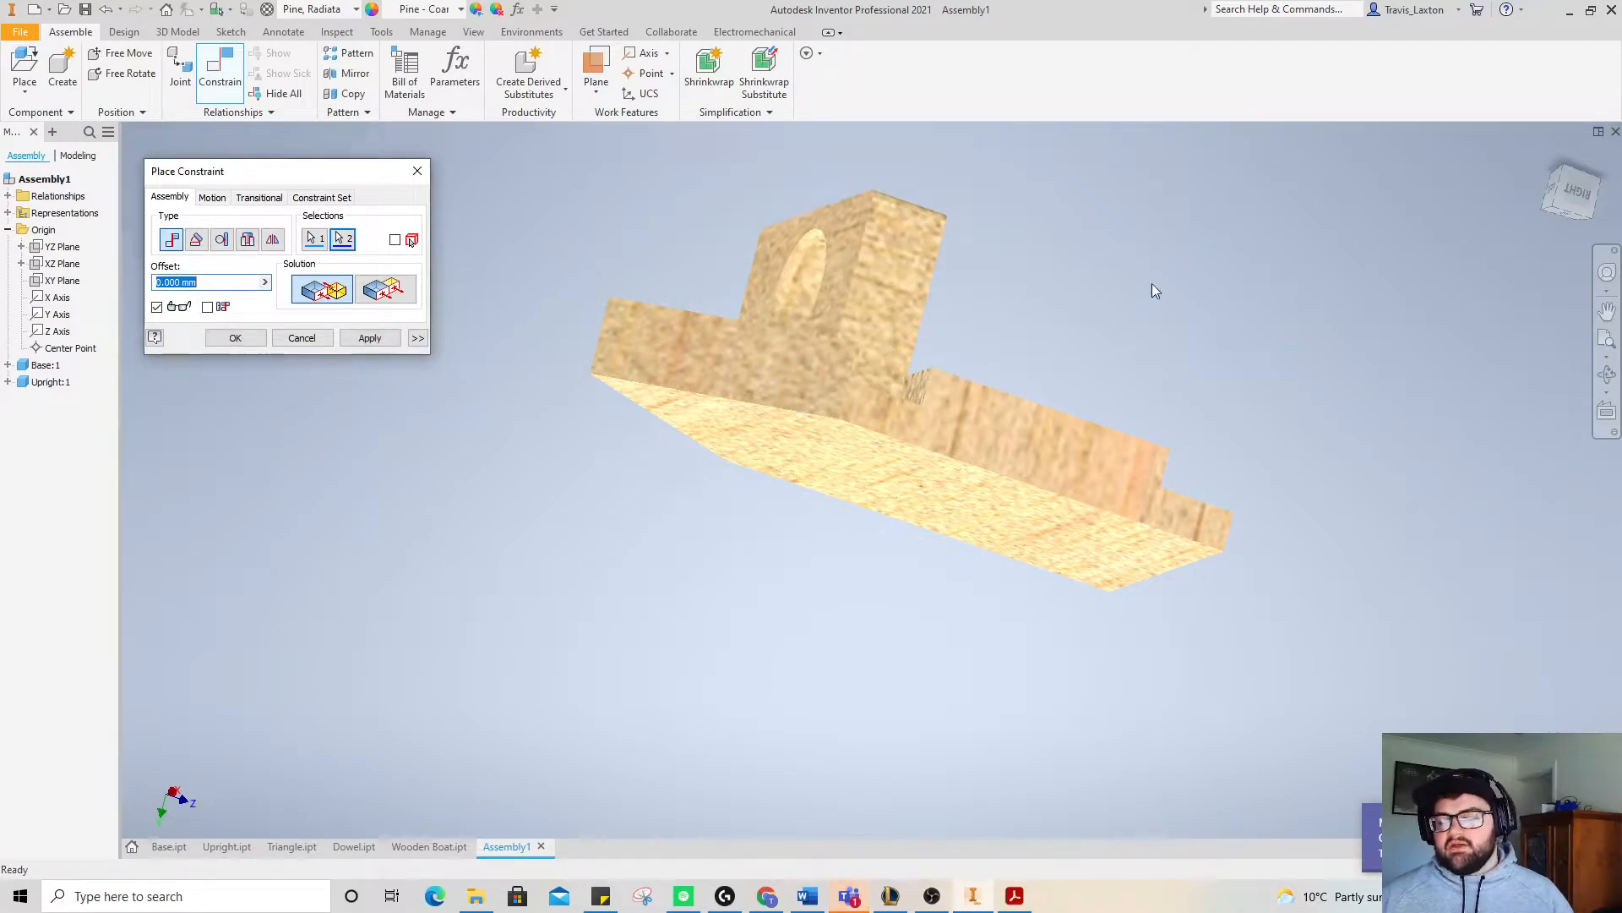
{"action": "left_click", "coordinate": [371, 339]}
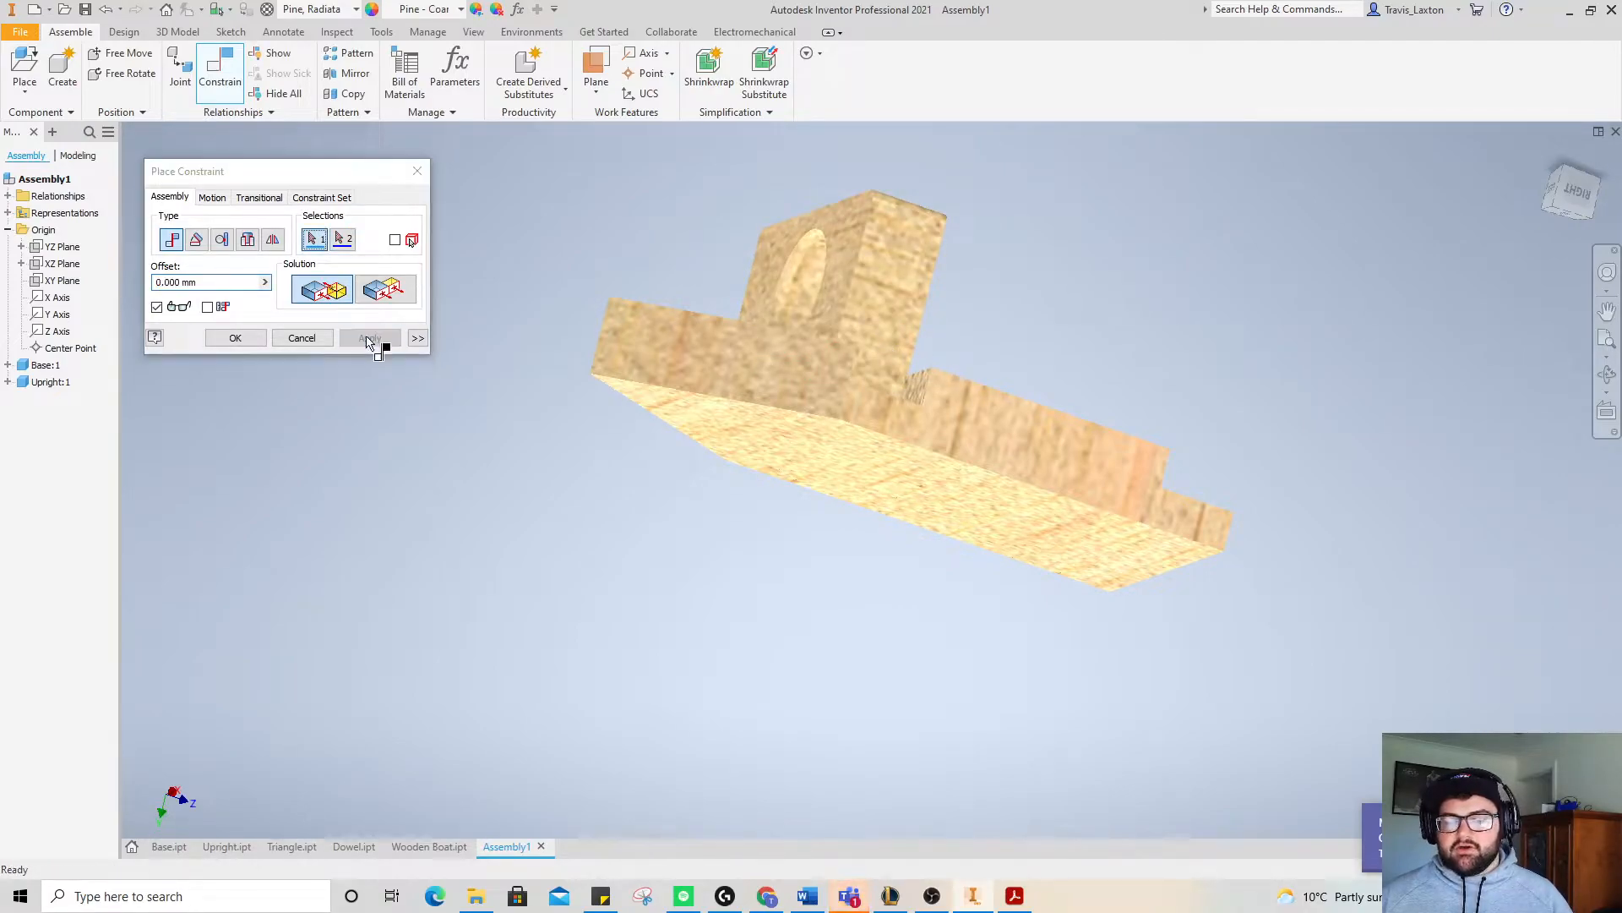
- Constrain the Upright's narrow end face flush with the Base's long side face at a 0 mm offset
{"action": "left_click", "coordinate": [1574, 196]}
{"action": "left_click", "coordinate": [1549, 181]}
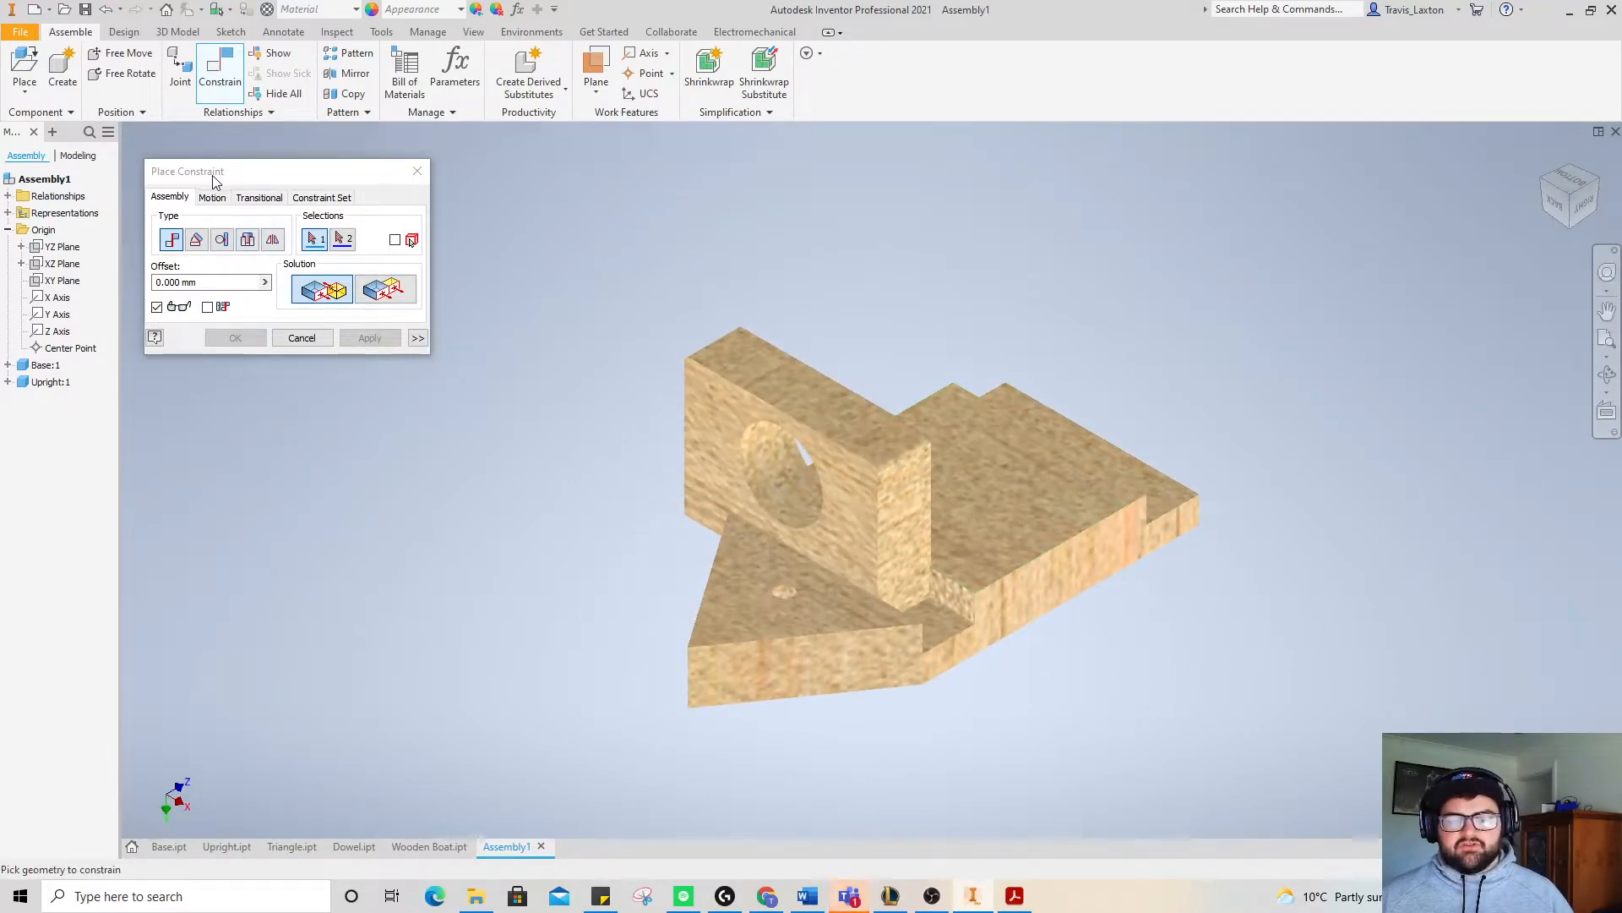
{"action": "left_click", "coordinate": [402, 294]}
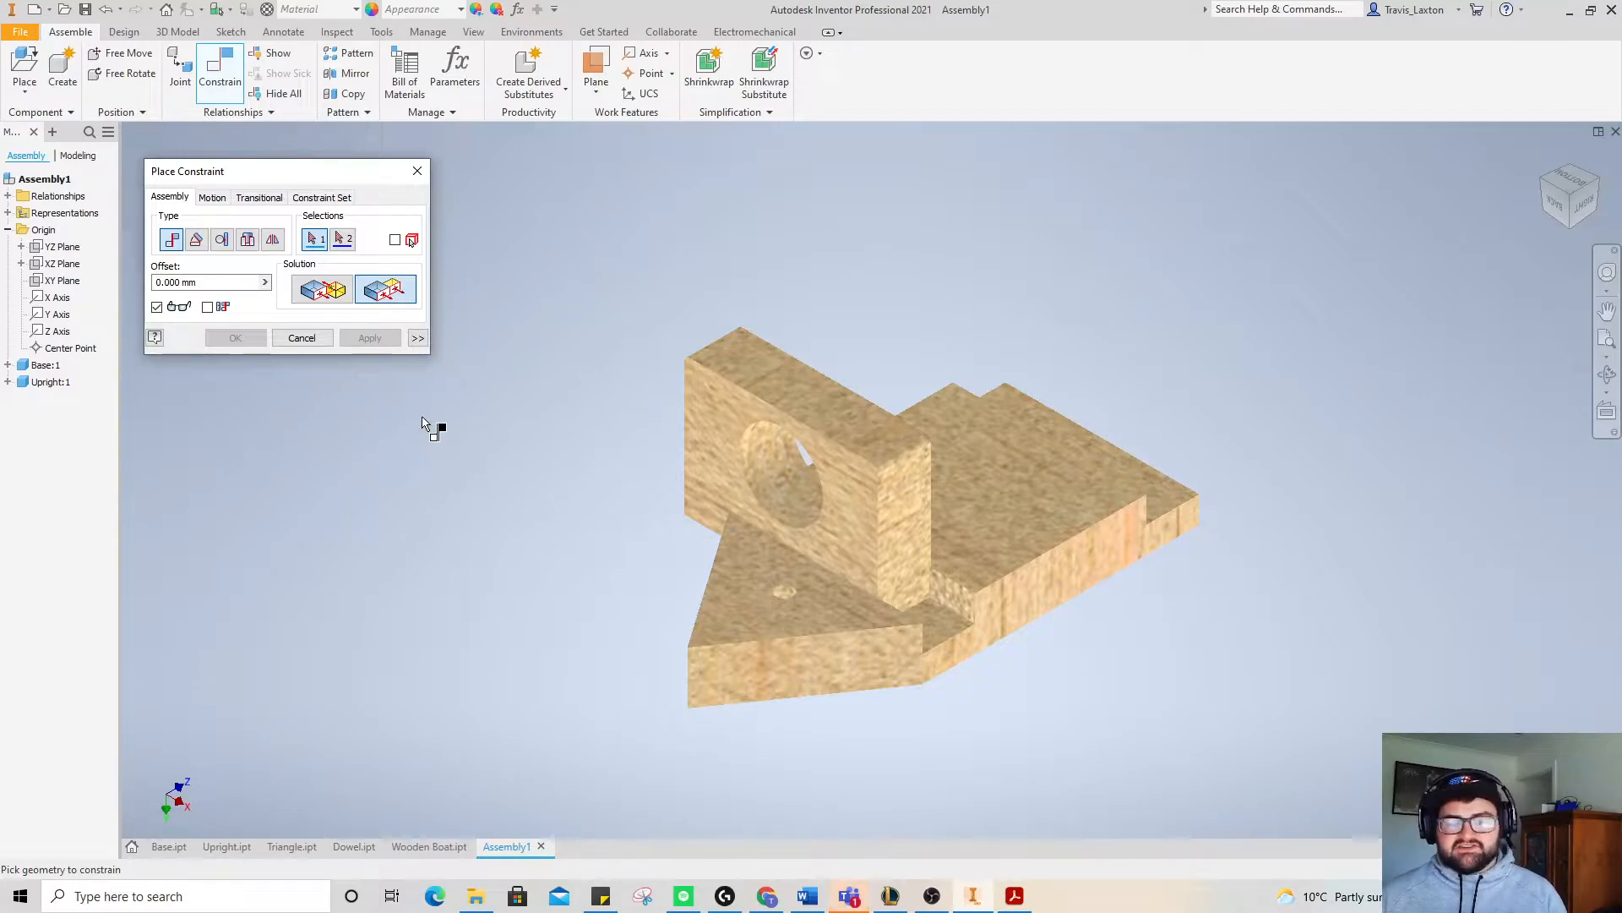
{"action": "left_click", "coordinate": [921, 534]}
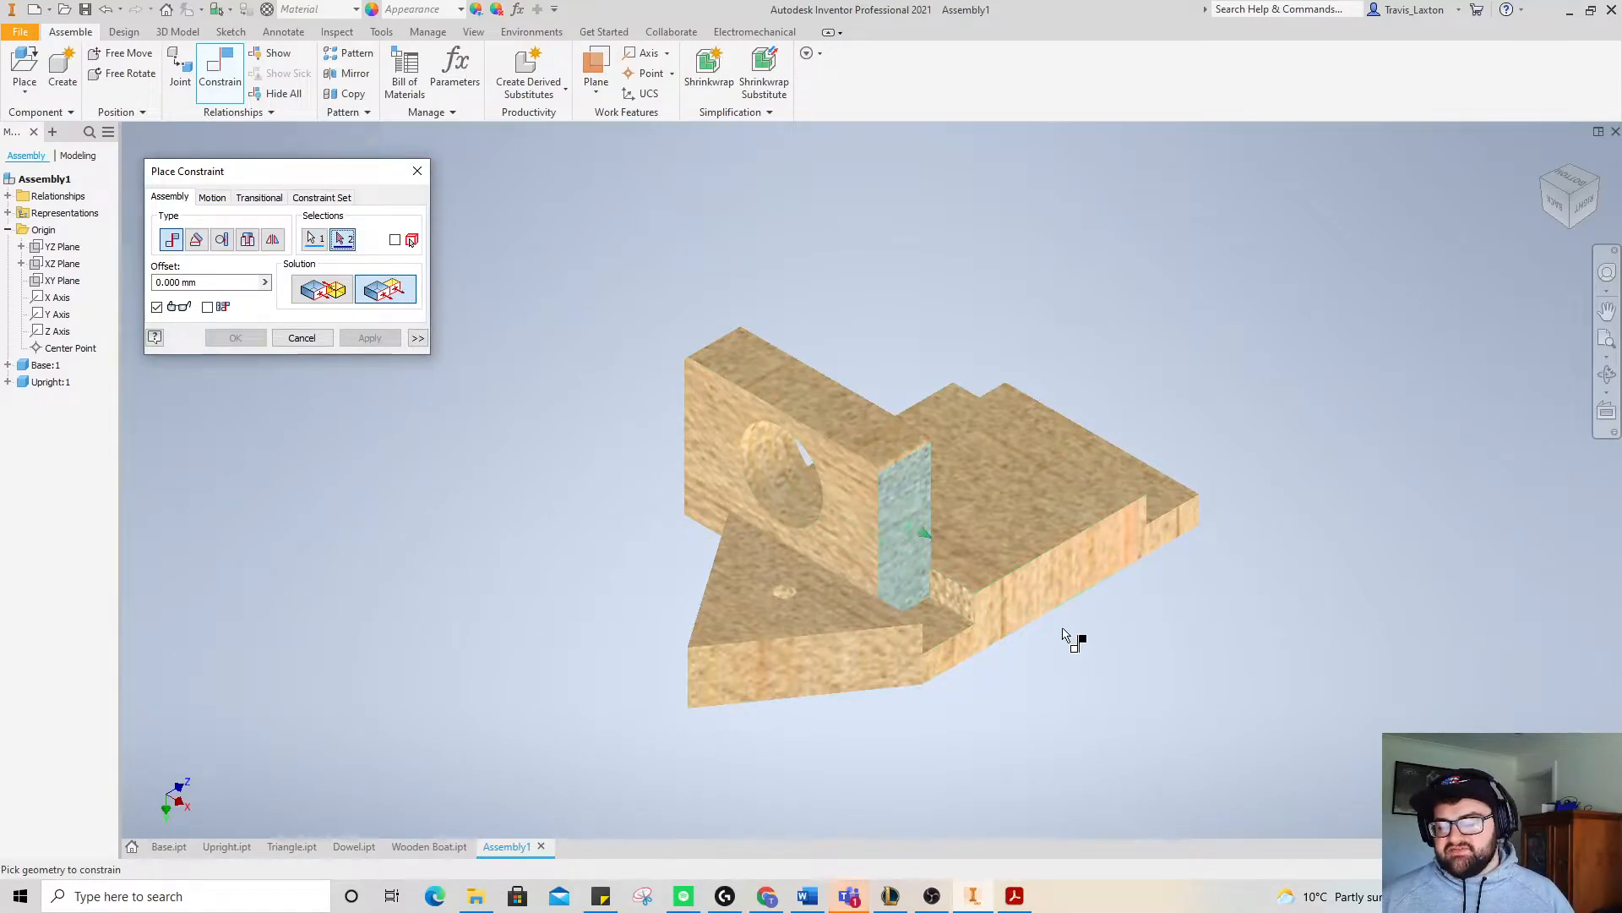
{"action": "left_click", "coordinate": [1021, 605]}
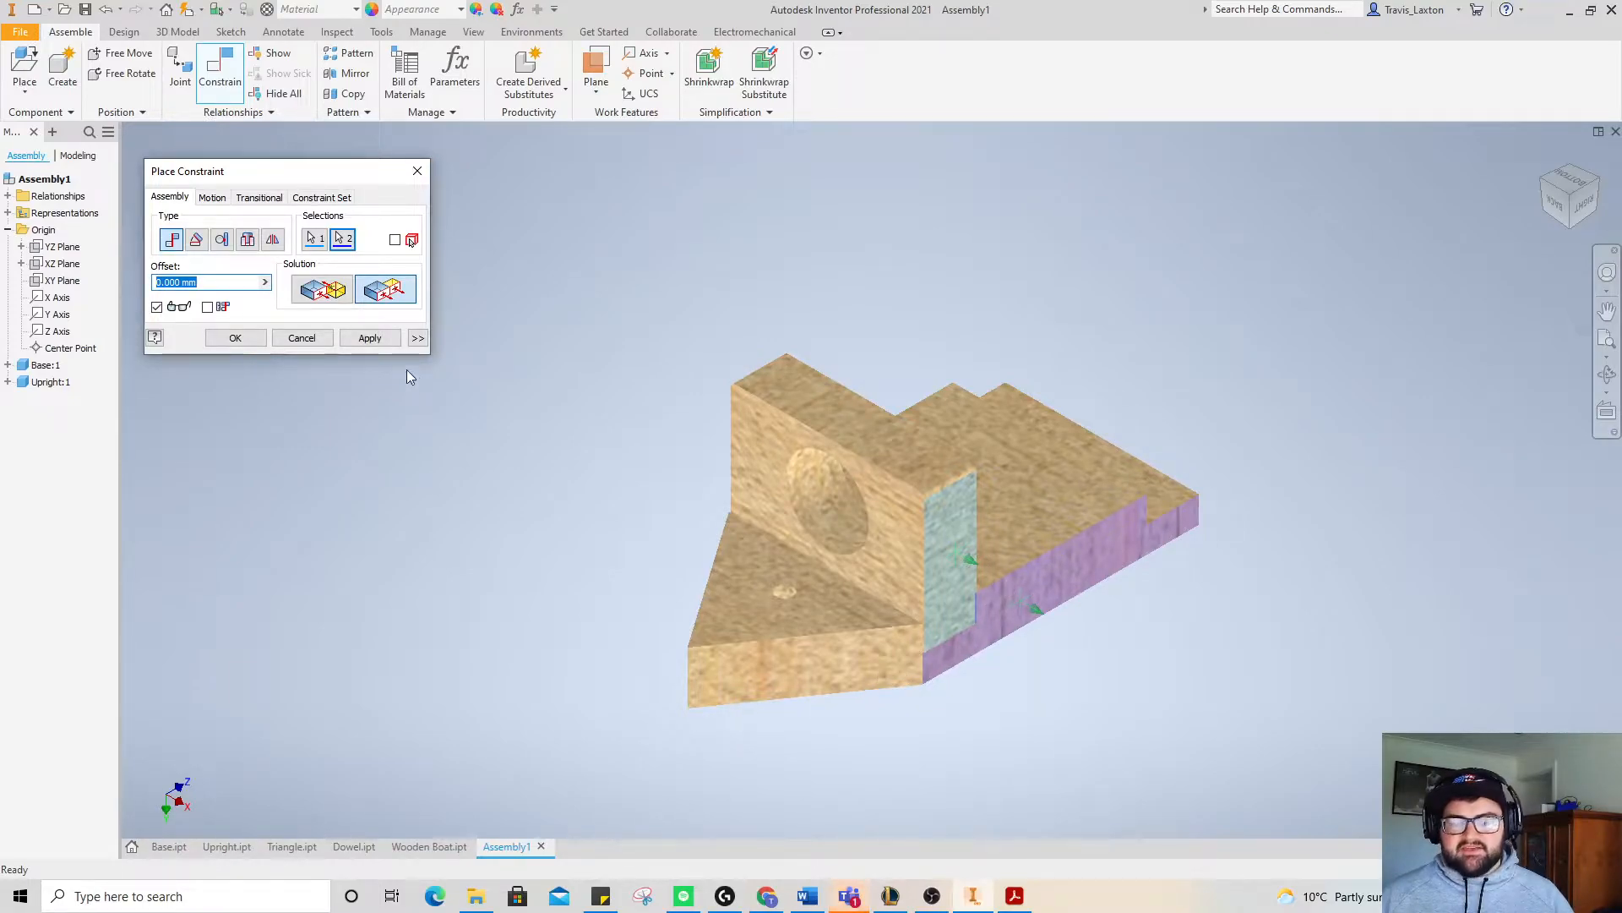
{"action": "left_click", "coordinate": [235, 337]}
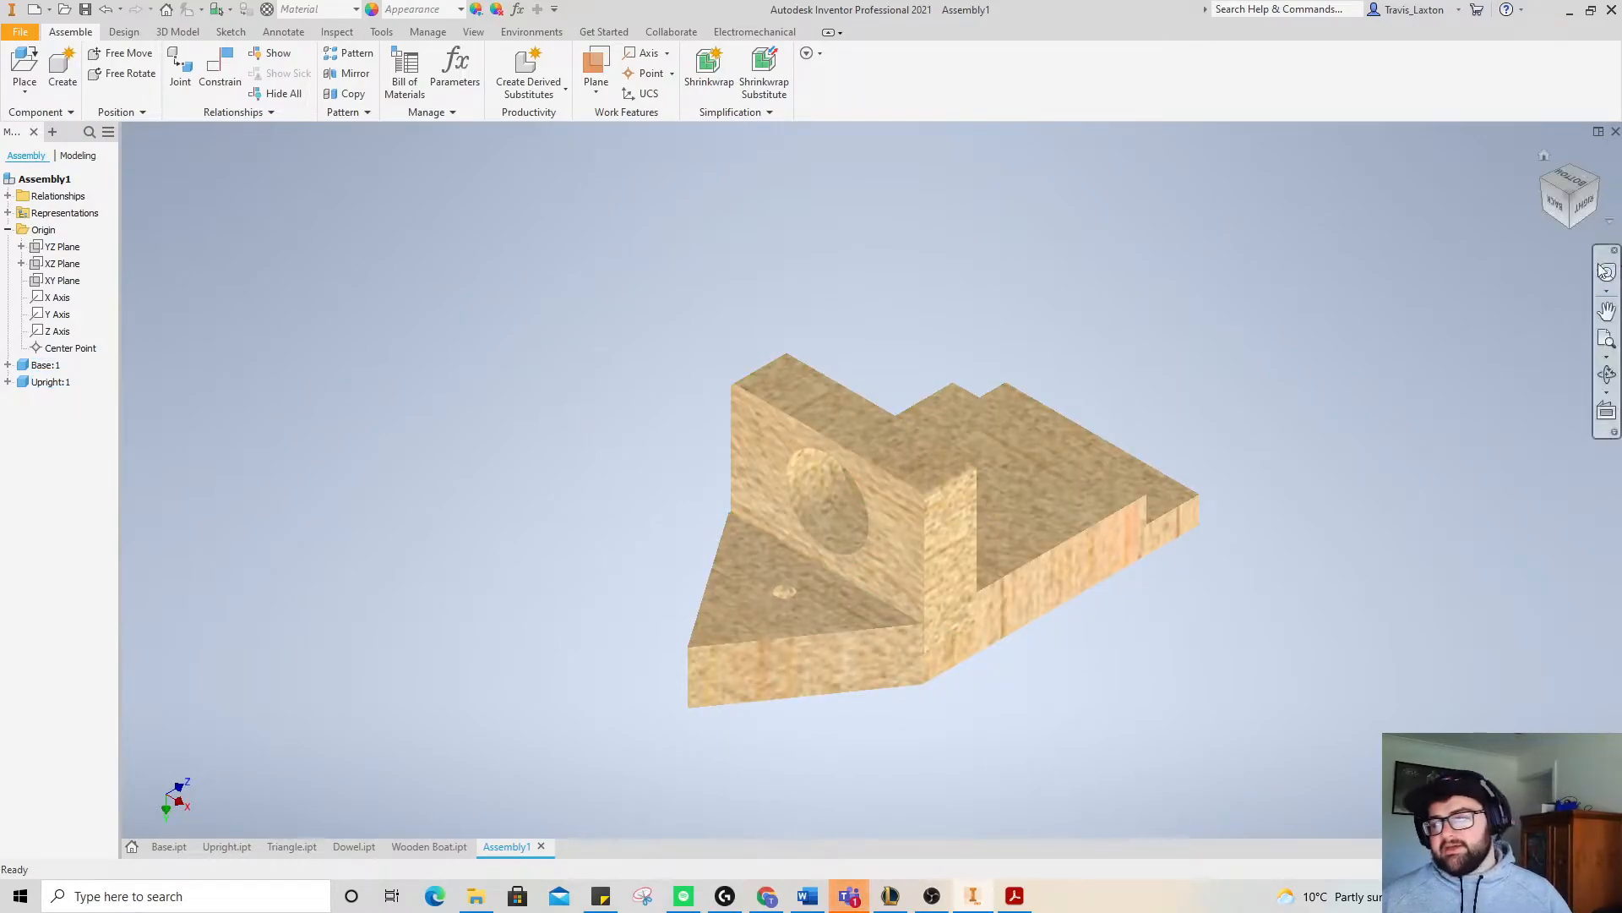
- Place one instance of the Dowel part from the Wooden boat folder beside the Base, without rotating it
{"action": "left_click", "coordinate": [1562, 205]}
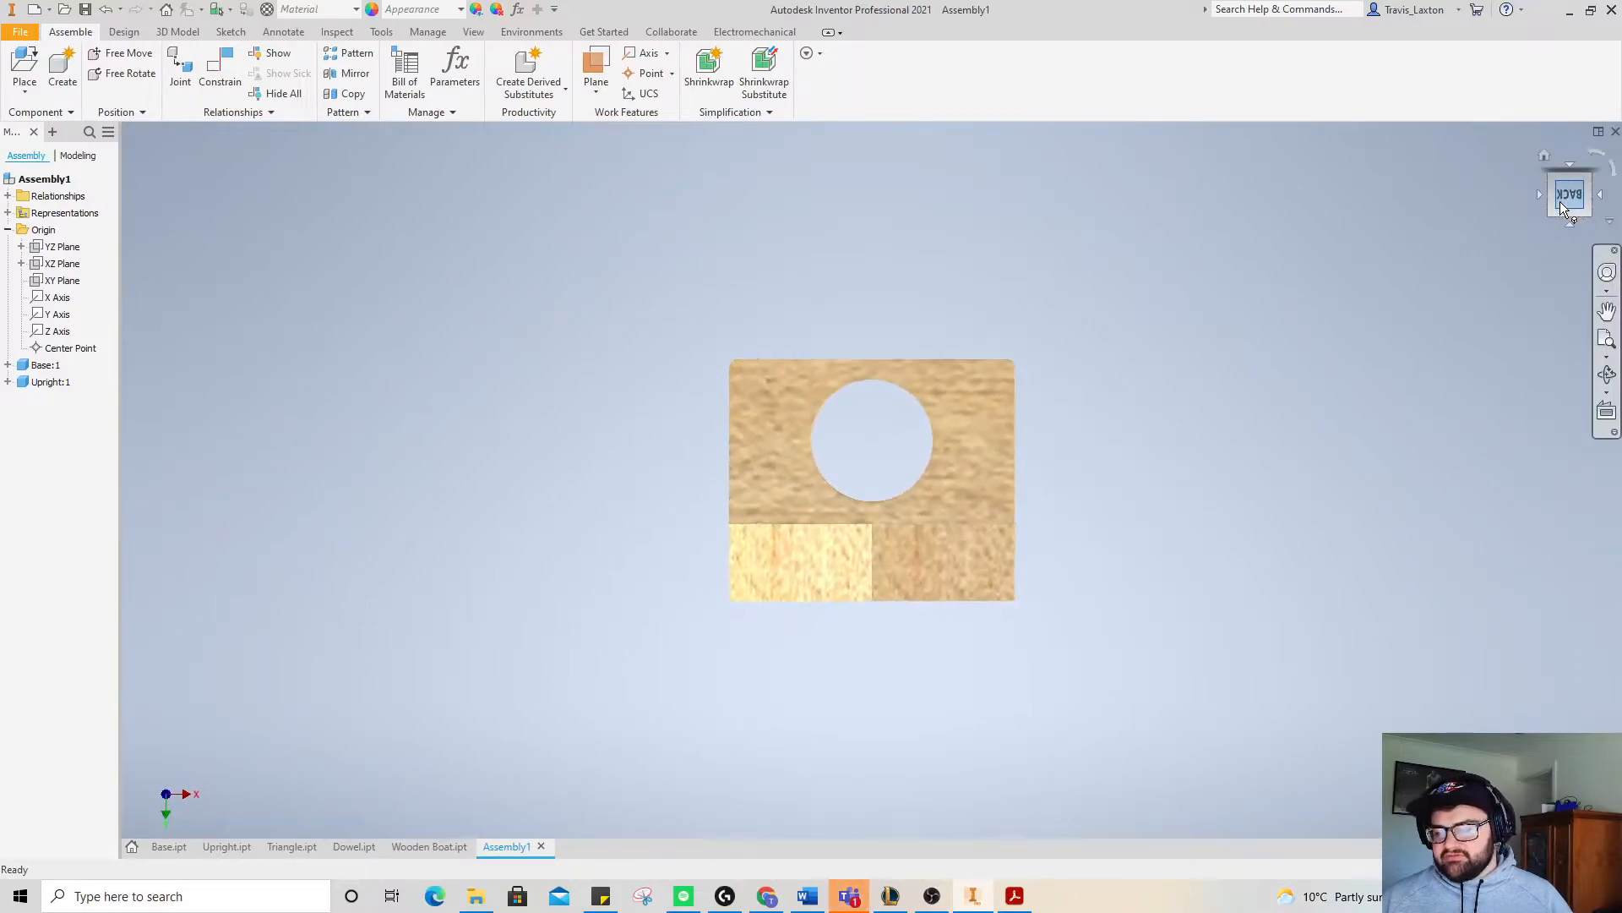
{"action": "left_click", "coordinate": [1600, 194]}
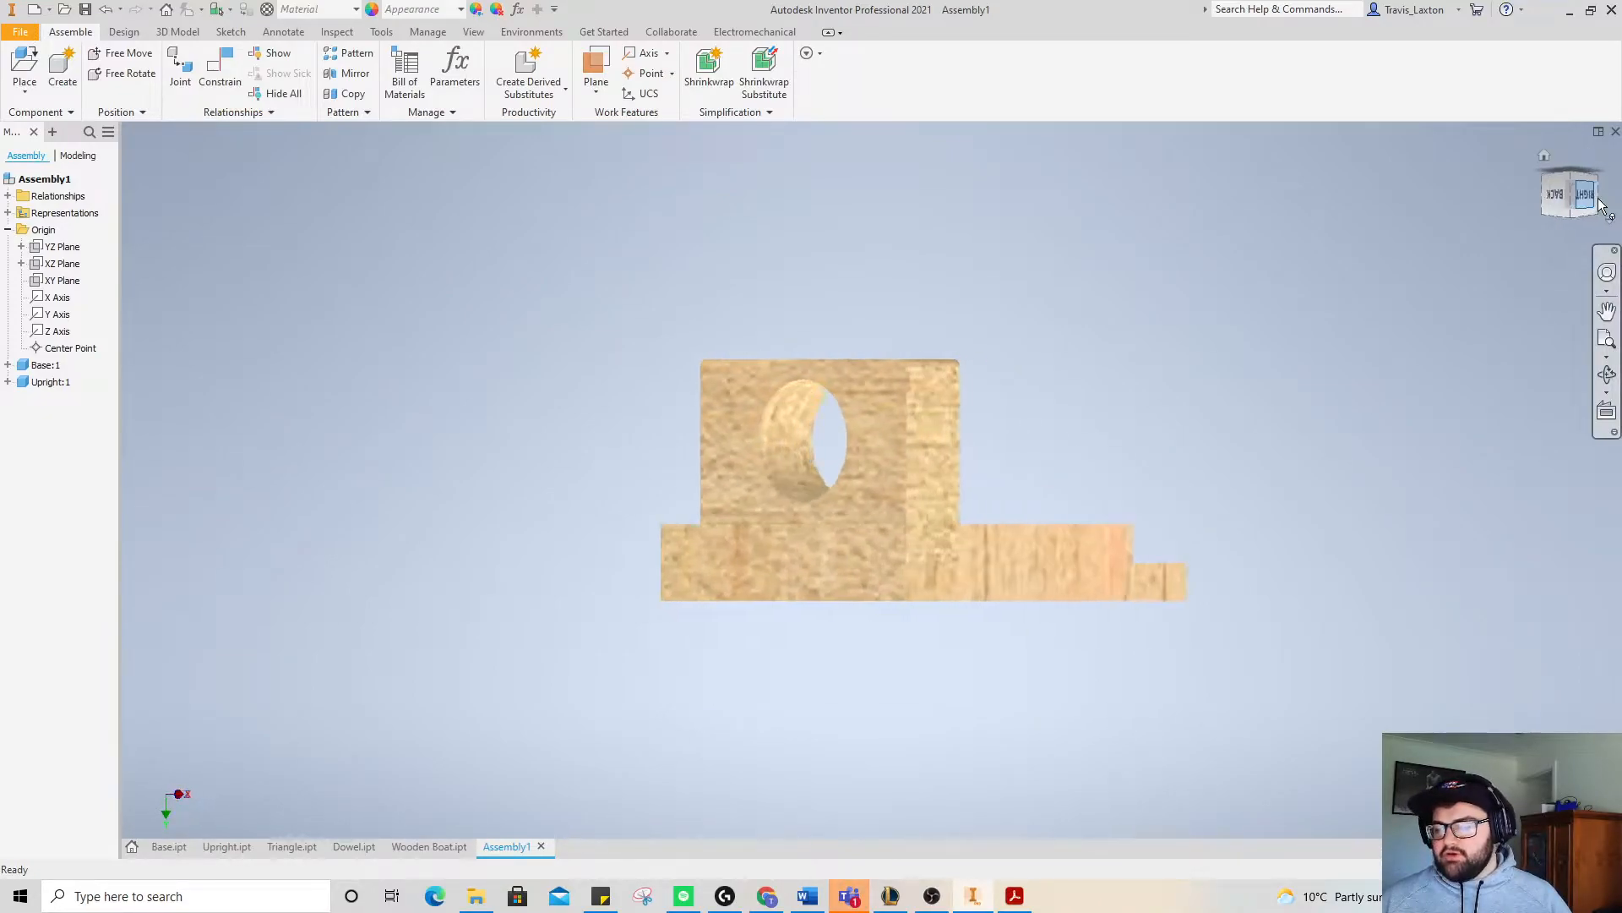
{"action": "left_click", "coordinate": [1559, 182]}
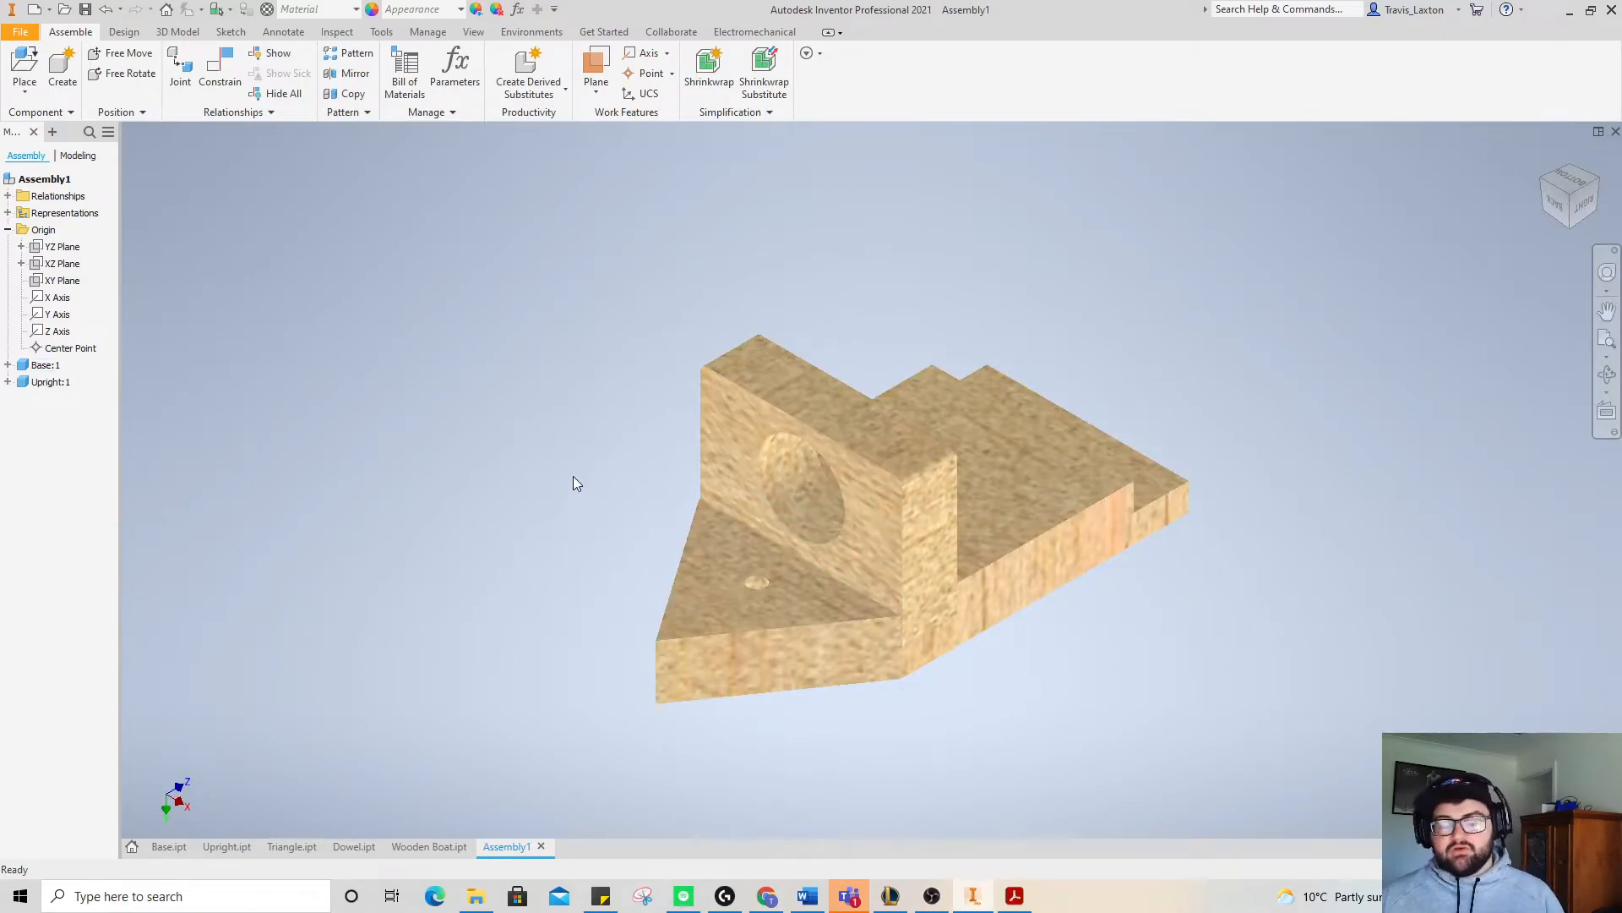
{"action": "left_click", "coordinate": [25, 67]}
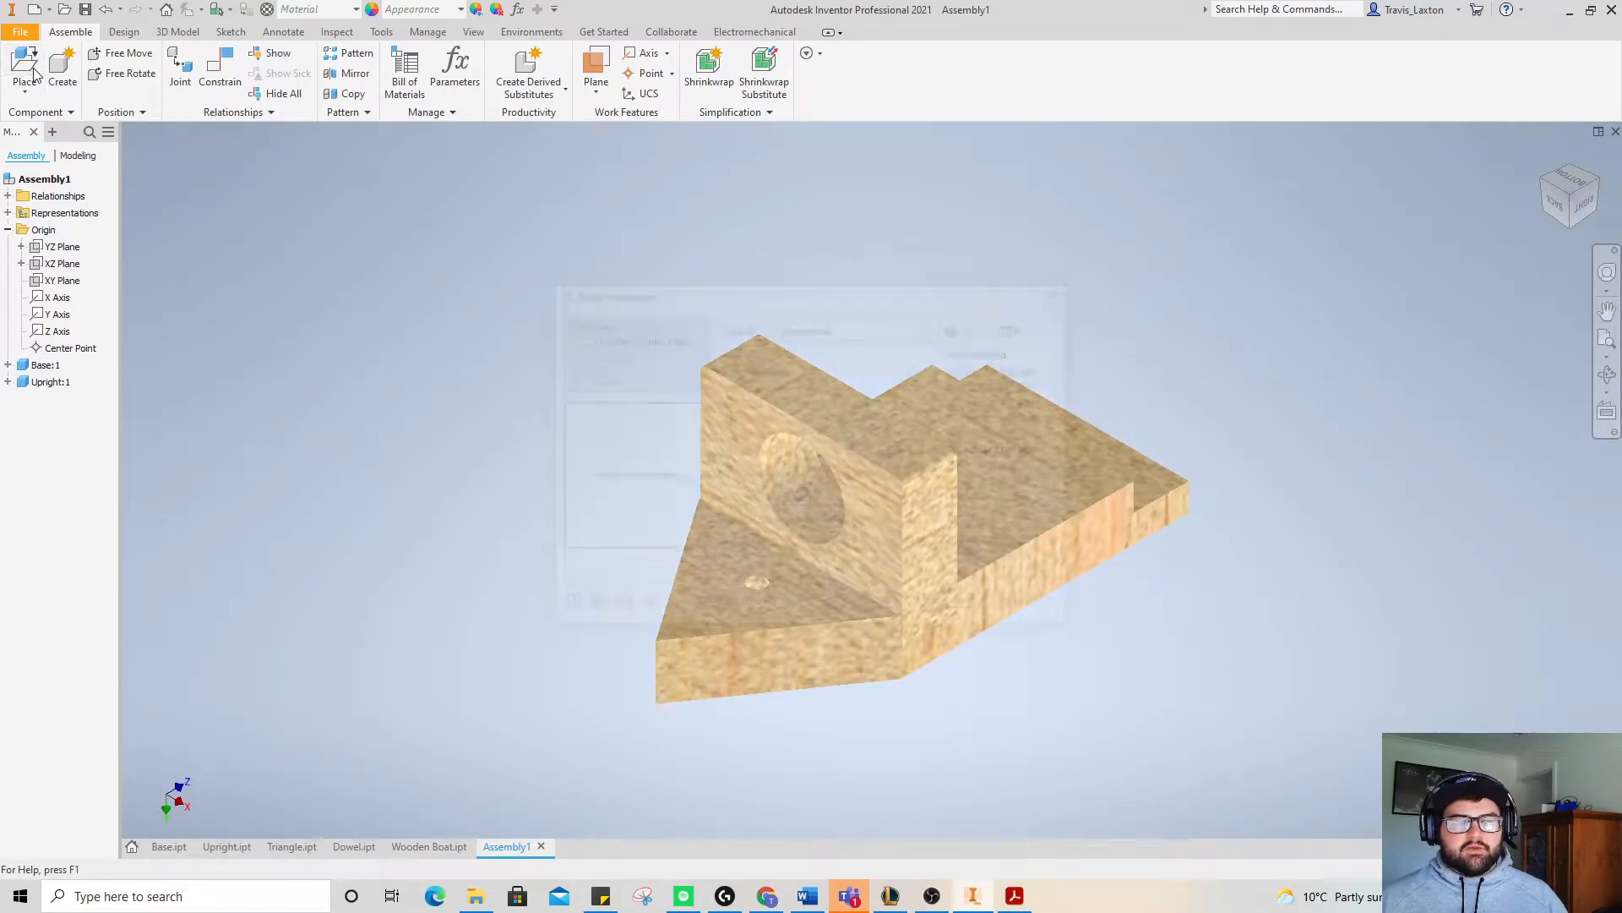
{"action": "left_click", "coordinate": [752, 402]}
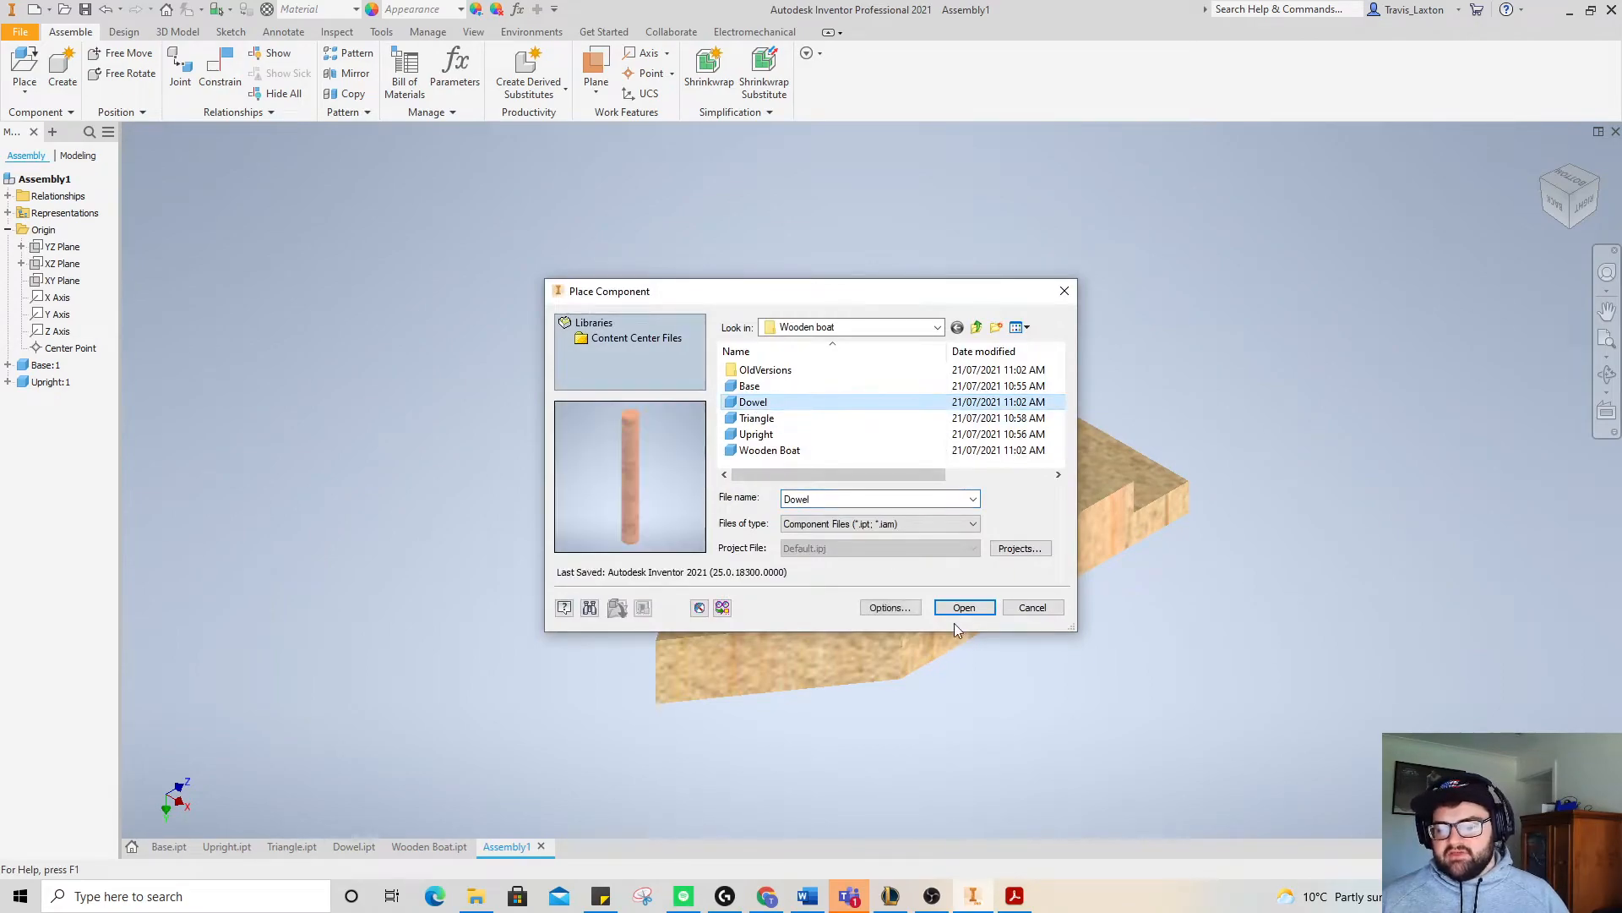
{"action": "left_click", "coordinate": [963, 607]}
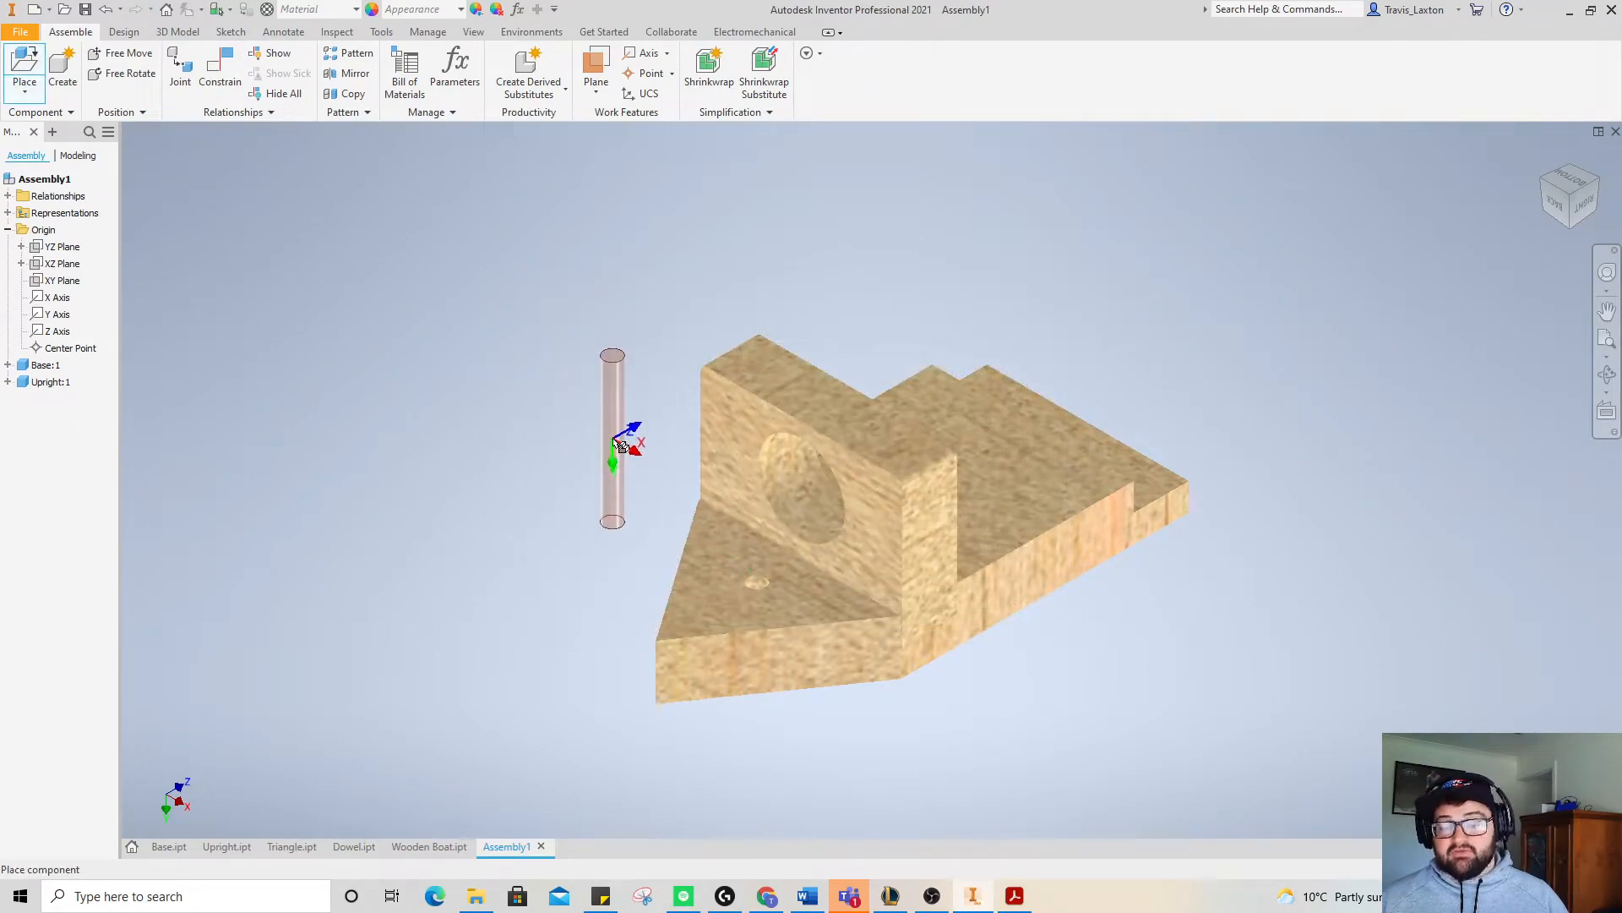
{"action": "left_click", "coordinate": [620, 444]}
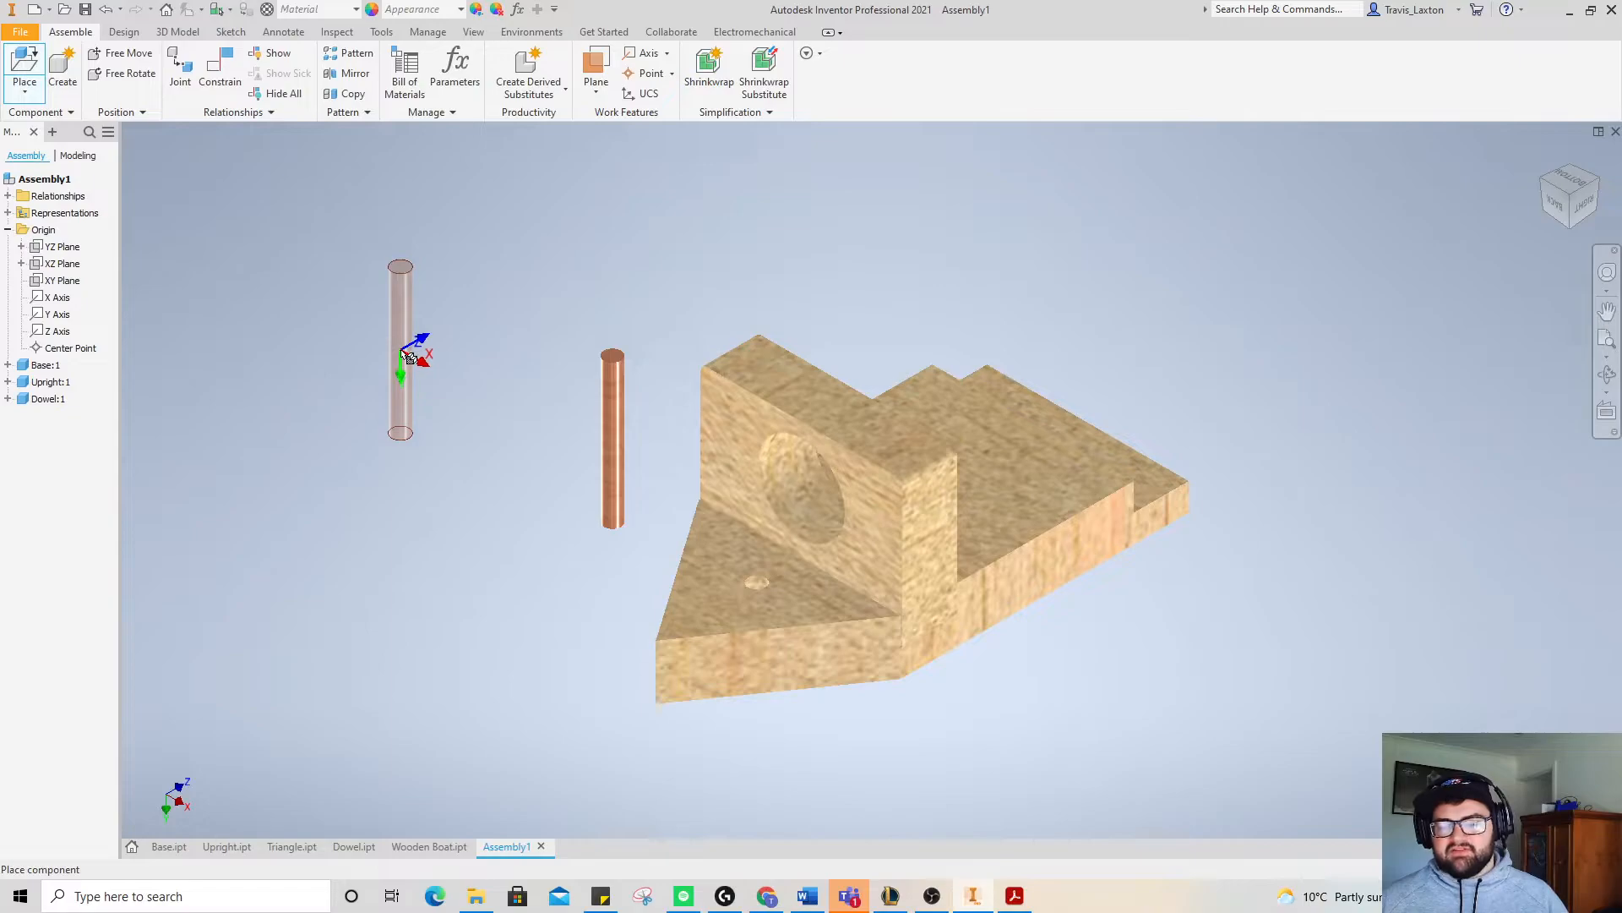
{"action": "right_click", "coordinate": [409, 348]}
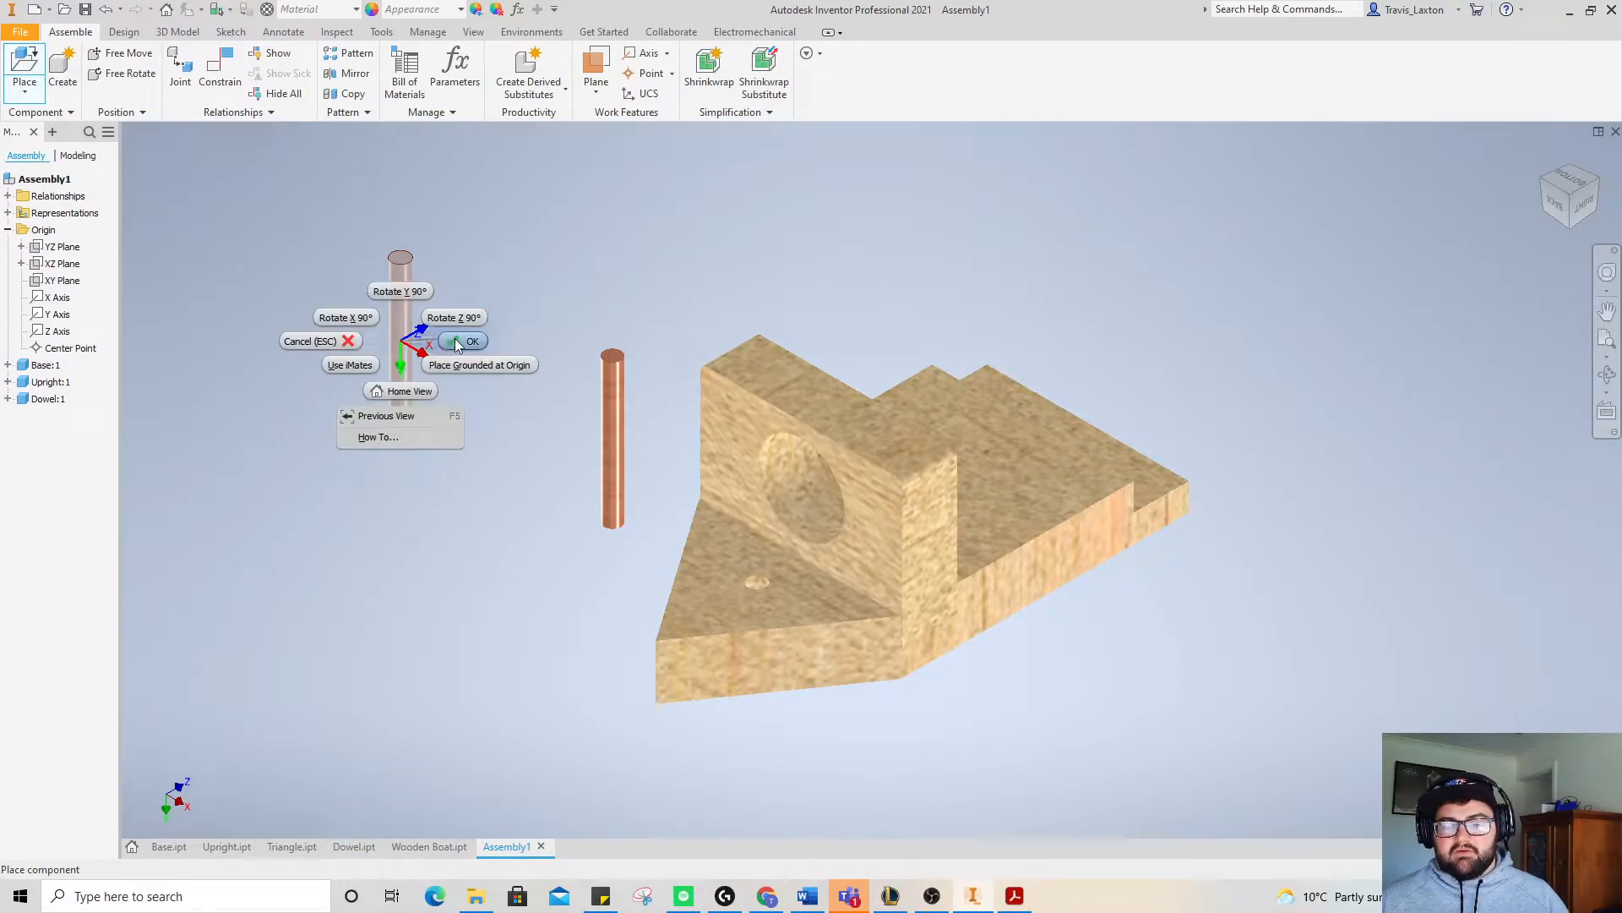
{"action": "left_click", "coordinate": [456, 343]}
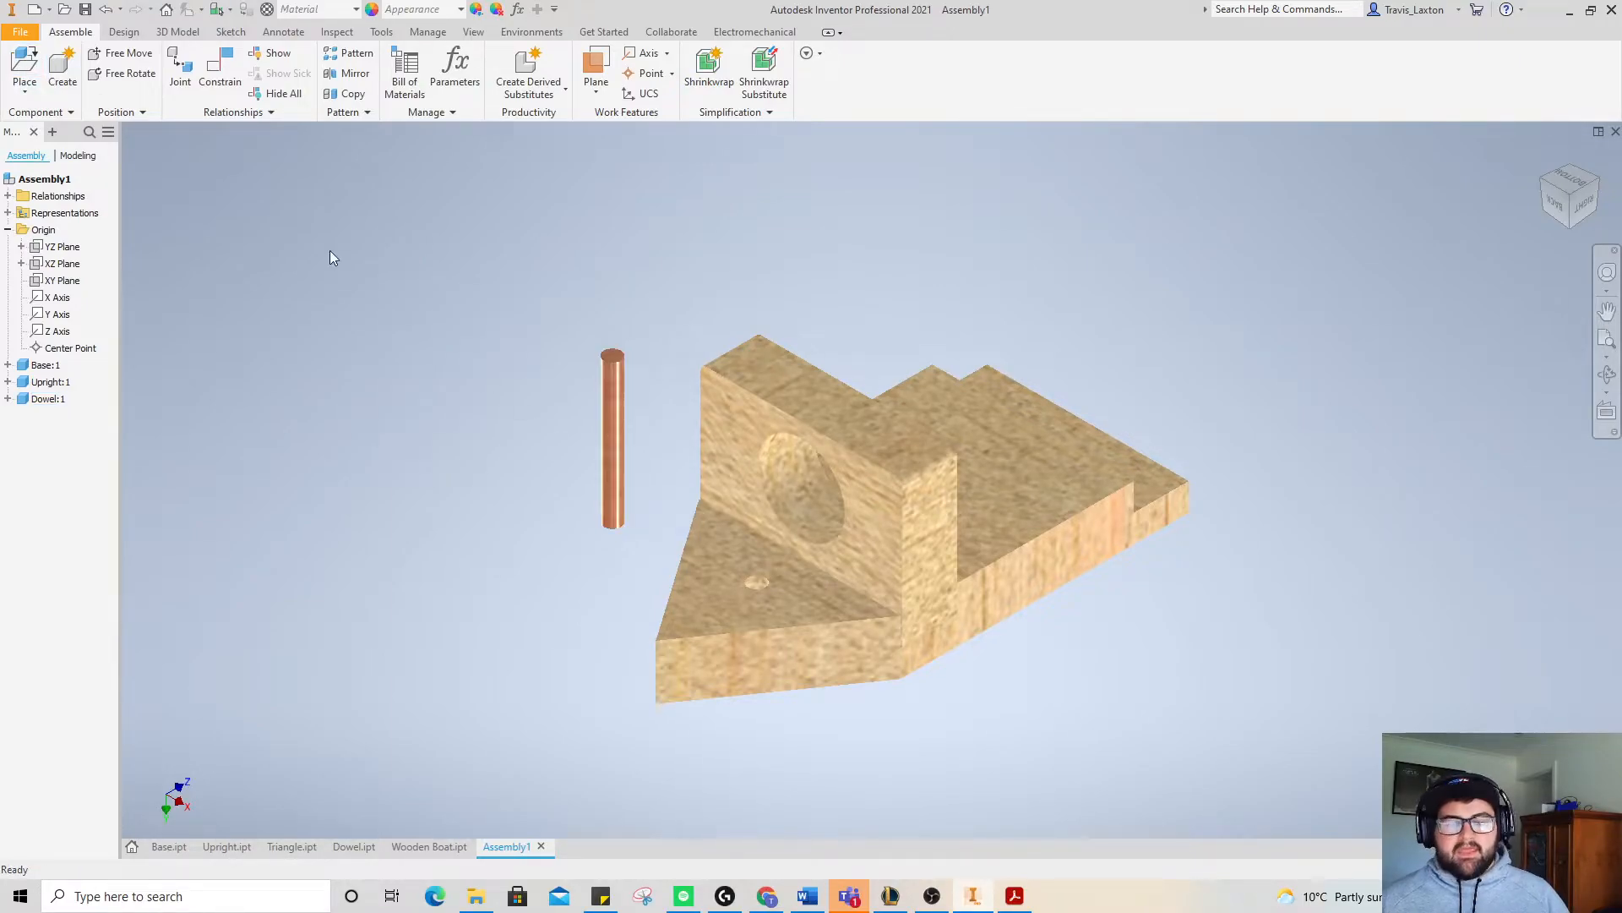
- Shift the Dowel upwards, then mate its bottom end face to the floor of the Base's bow hole with a 0 mm offset
{"action": "left_click_drag", "start_coordinate": [617, 444], "coordinate": [603, 353]}
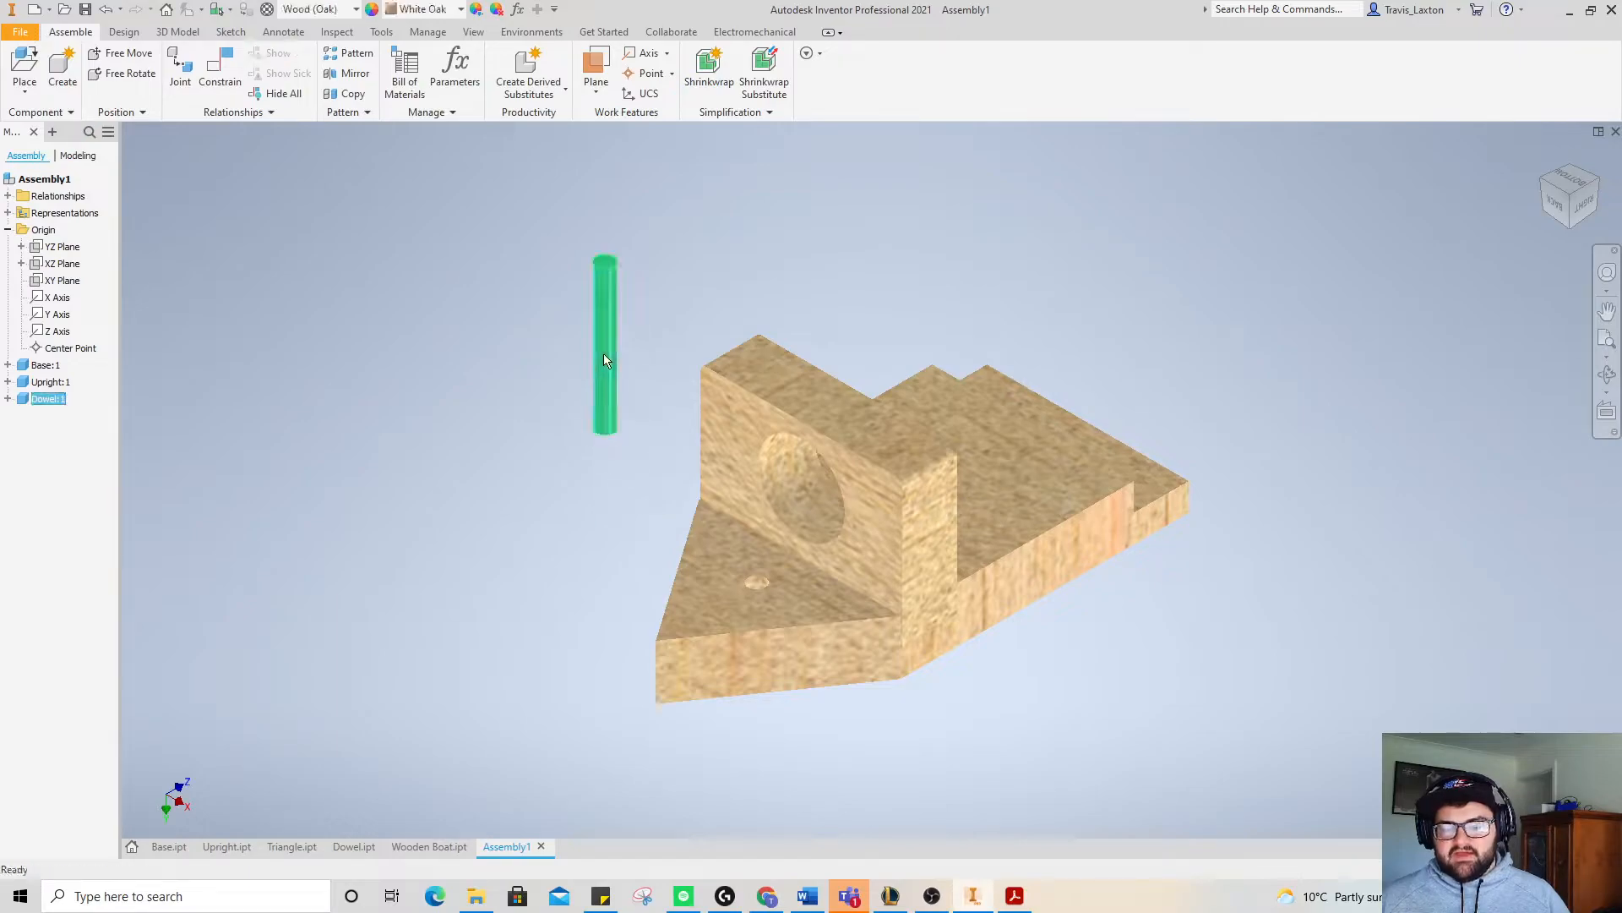
{"action": "key", "text": "c"}
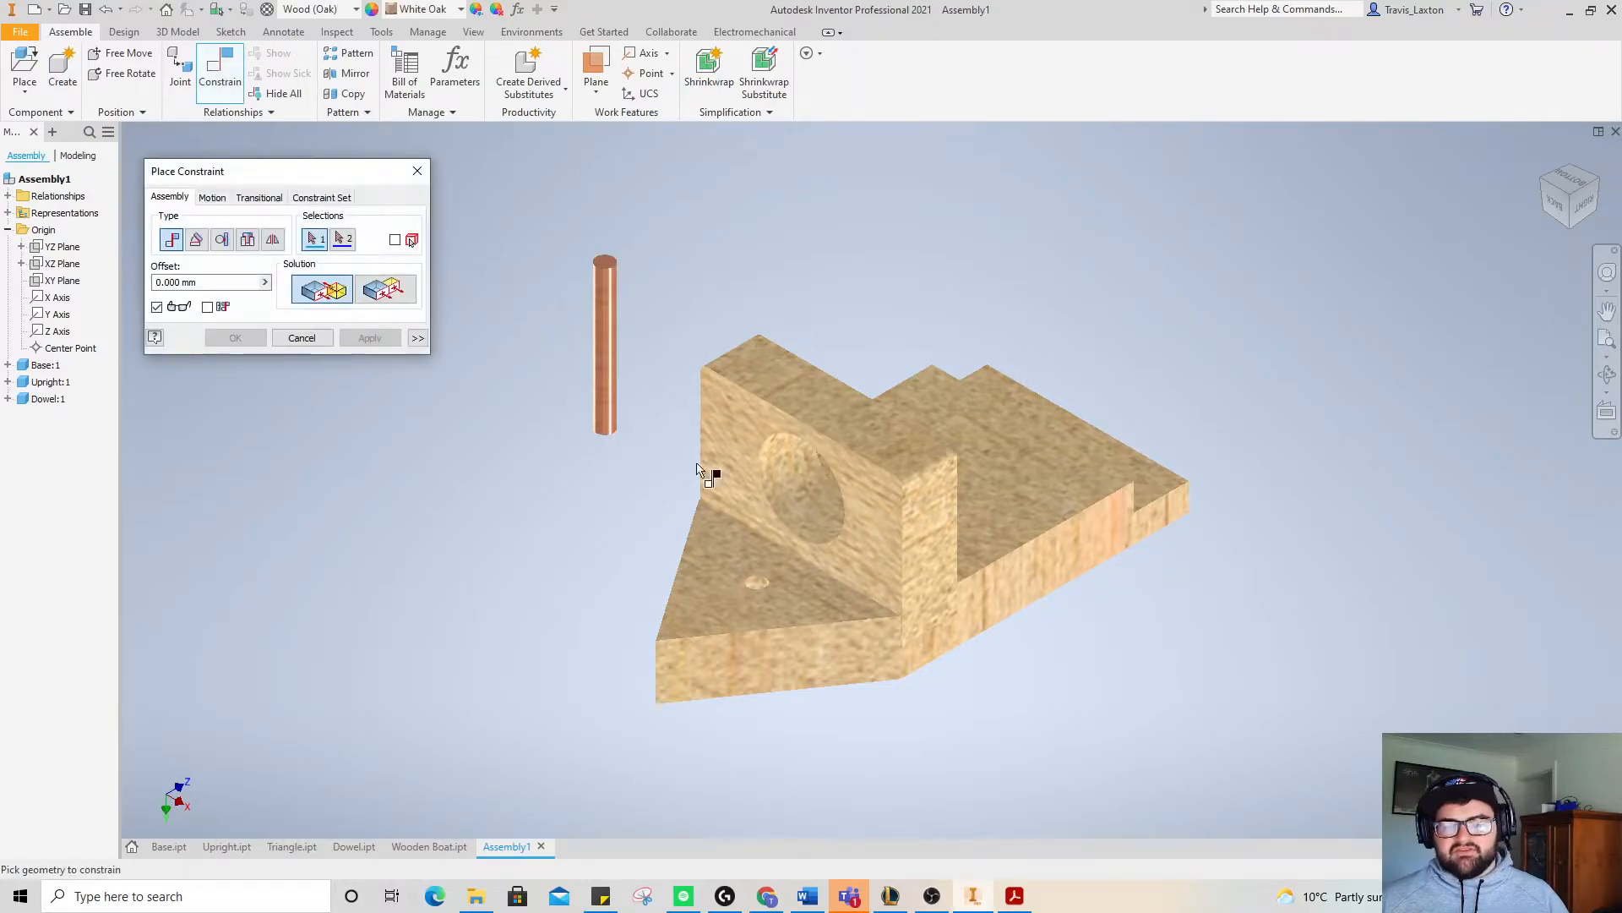
{"action": "left_click", "coordinate": [1570, 179]}
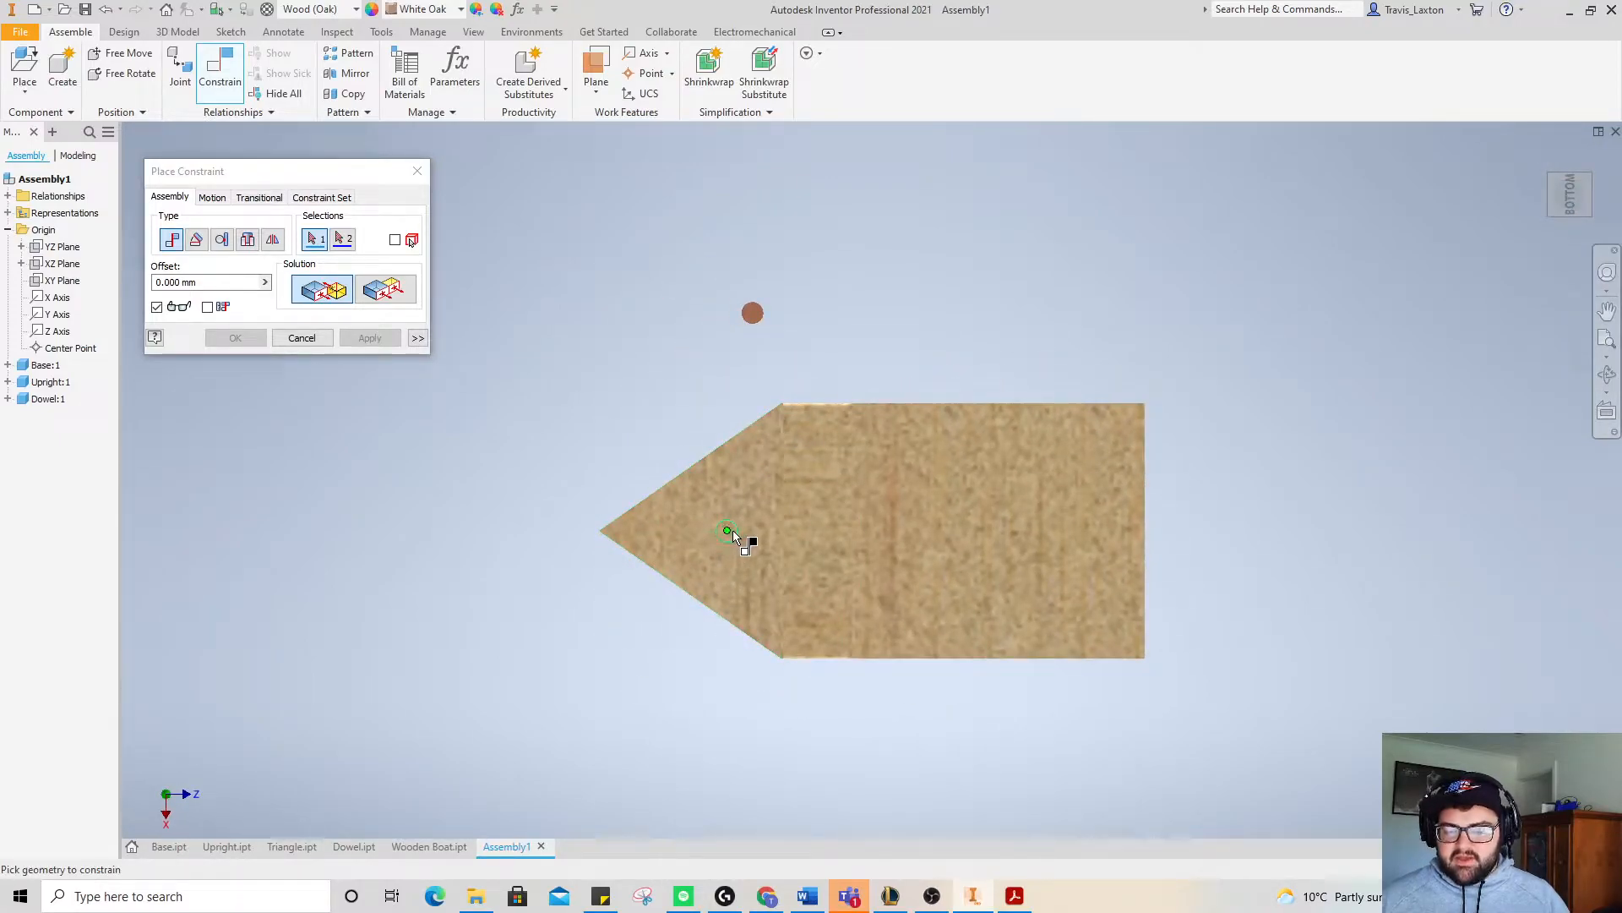
{"action": "scroll", "coordinate": [724, 534], "scroll_direction": "down", "scroll_amount": 10}
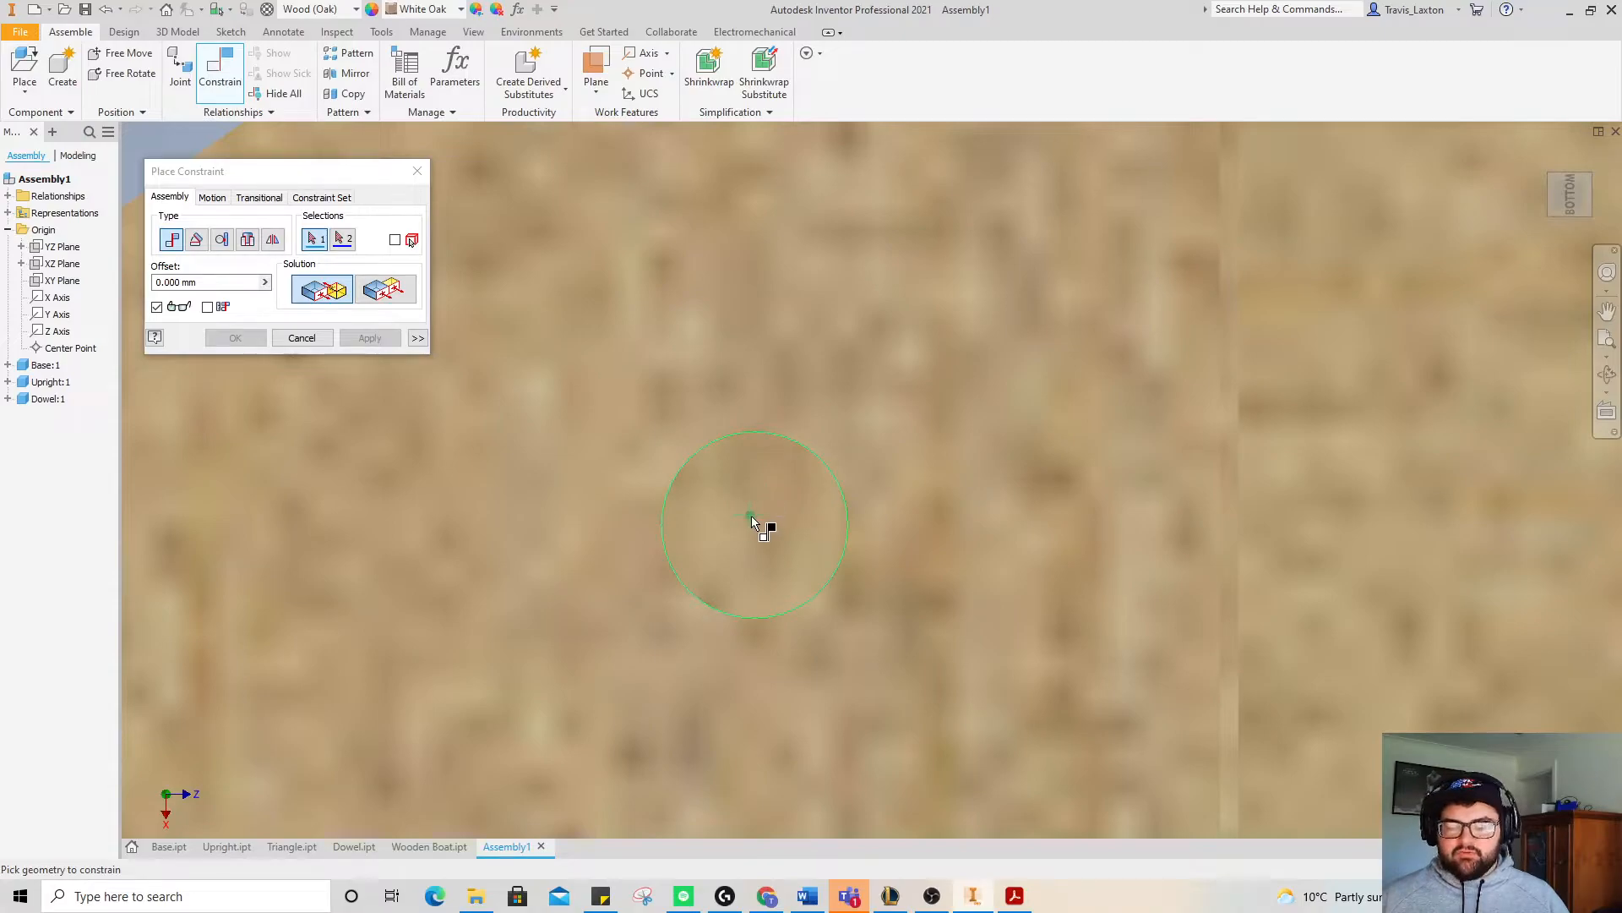
{"action": "left_click", "coordinate": [752, 518]}
{"action": "scroll", "coordinate": [676, 541], "scroll_direction": "up", "scroll_amount": 8}
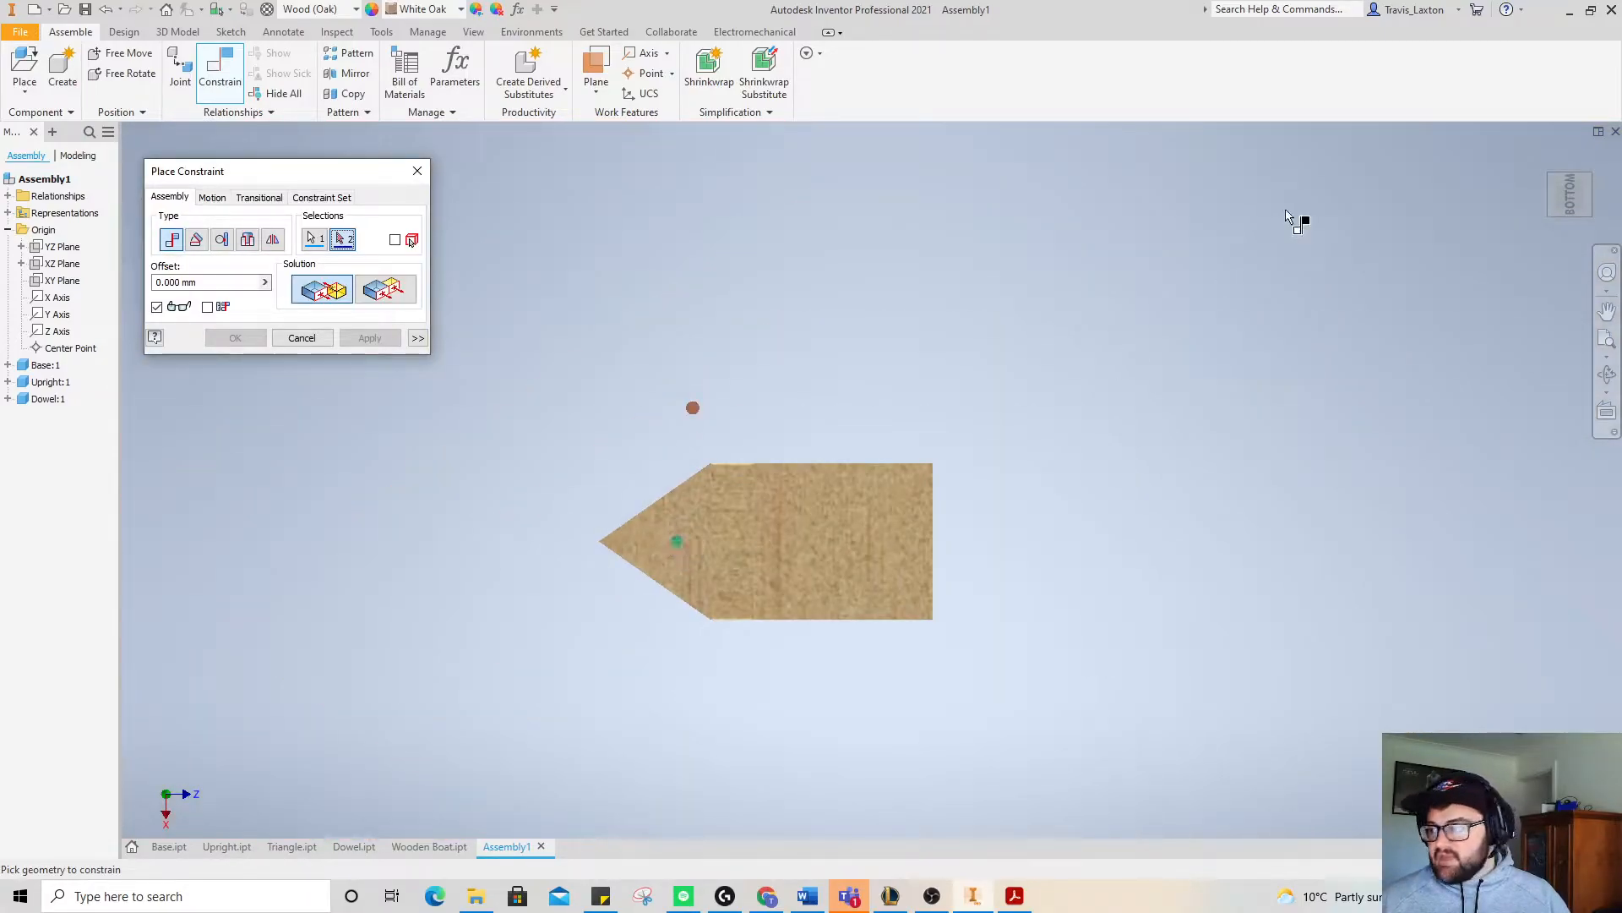
{"action": "left_click_drag", "start_coordinate": [1568, 202], "coordinate": [1606, 145]}
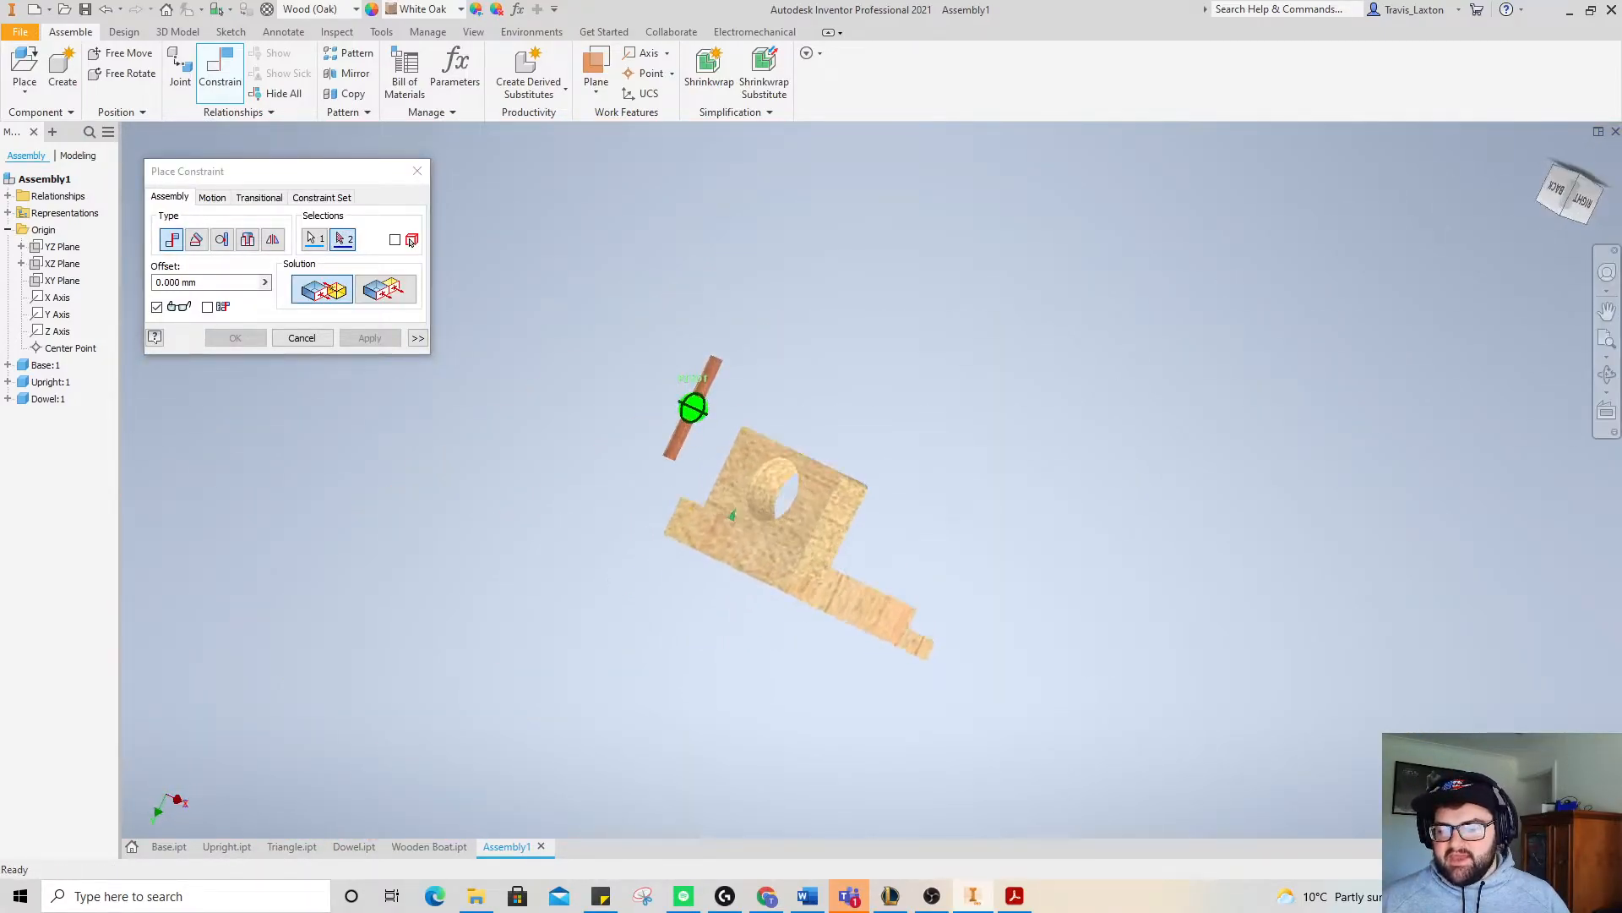
{"action": "scroll", "coordinate": [676, 460], "scroll_direction": "down", "scroll_amount": 5}
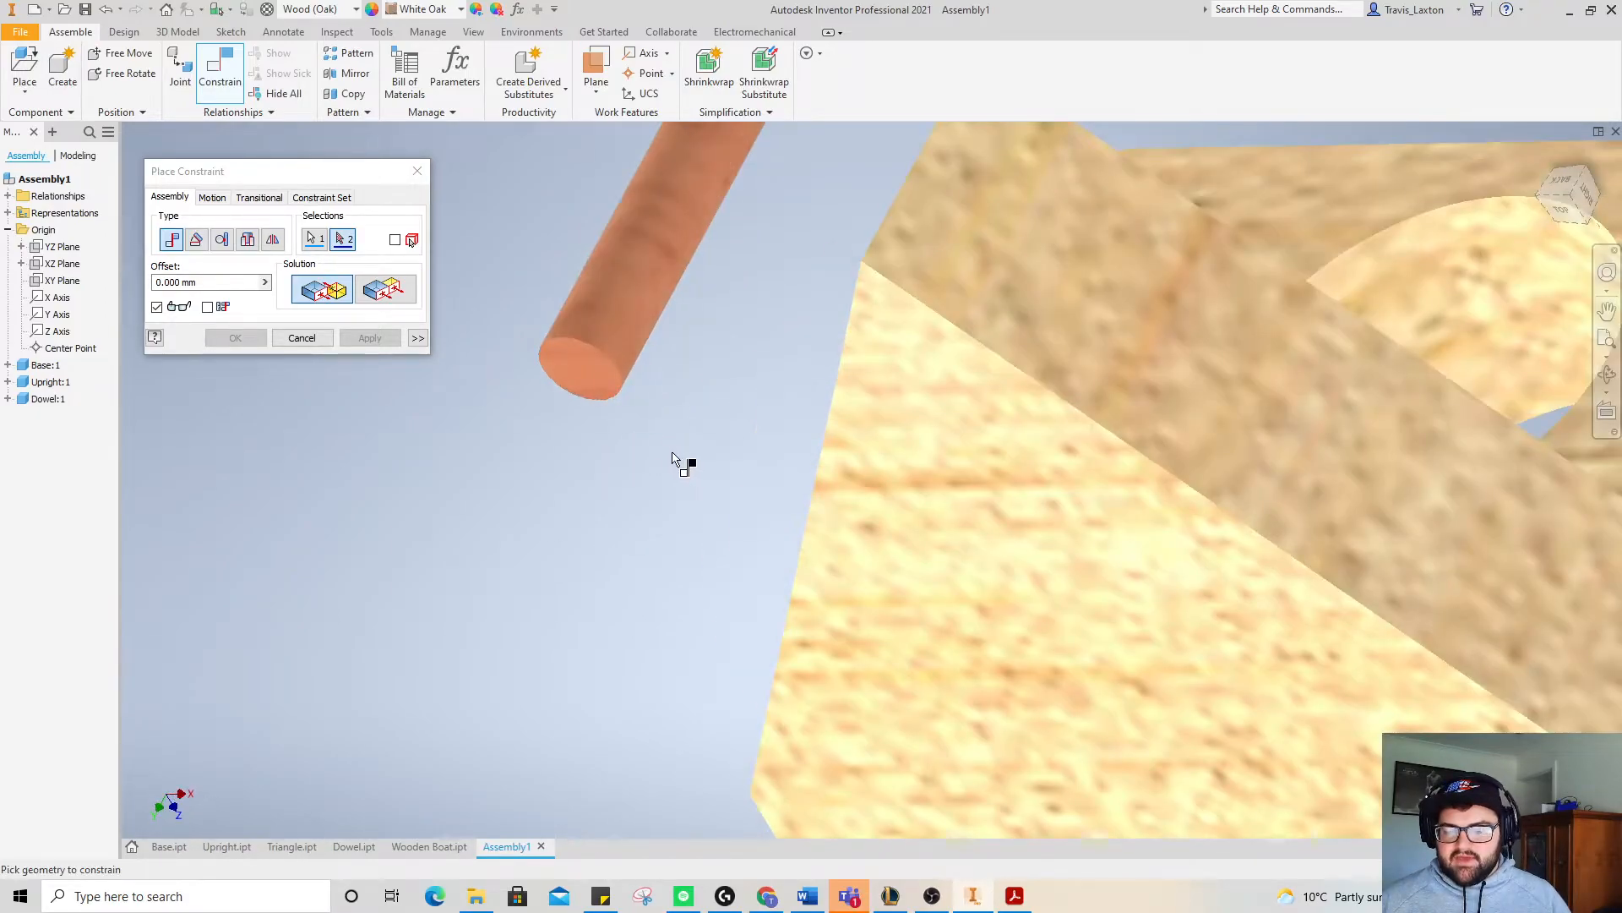
{"action": "left_click", "coordinate": [580, 374]}
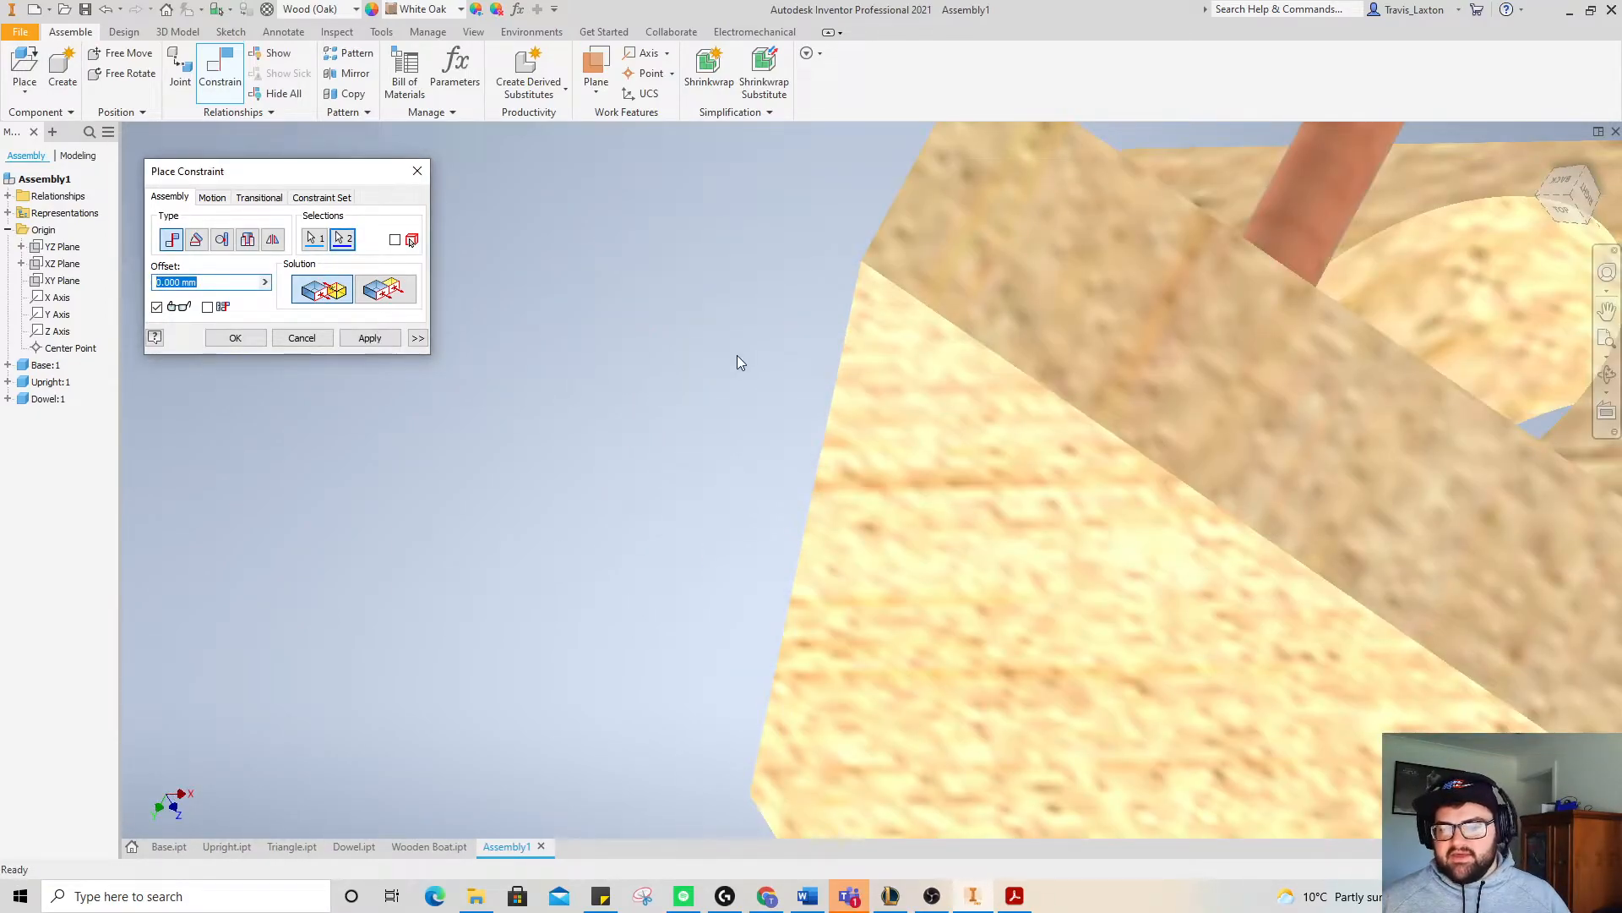
{"action": "left_click", "coordinate": [370, 338]}
{"action": "scroll", "coordinate": [724, 304], "scroll_direction": "down", "scroll_amount": 2}
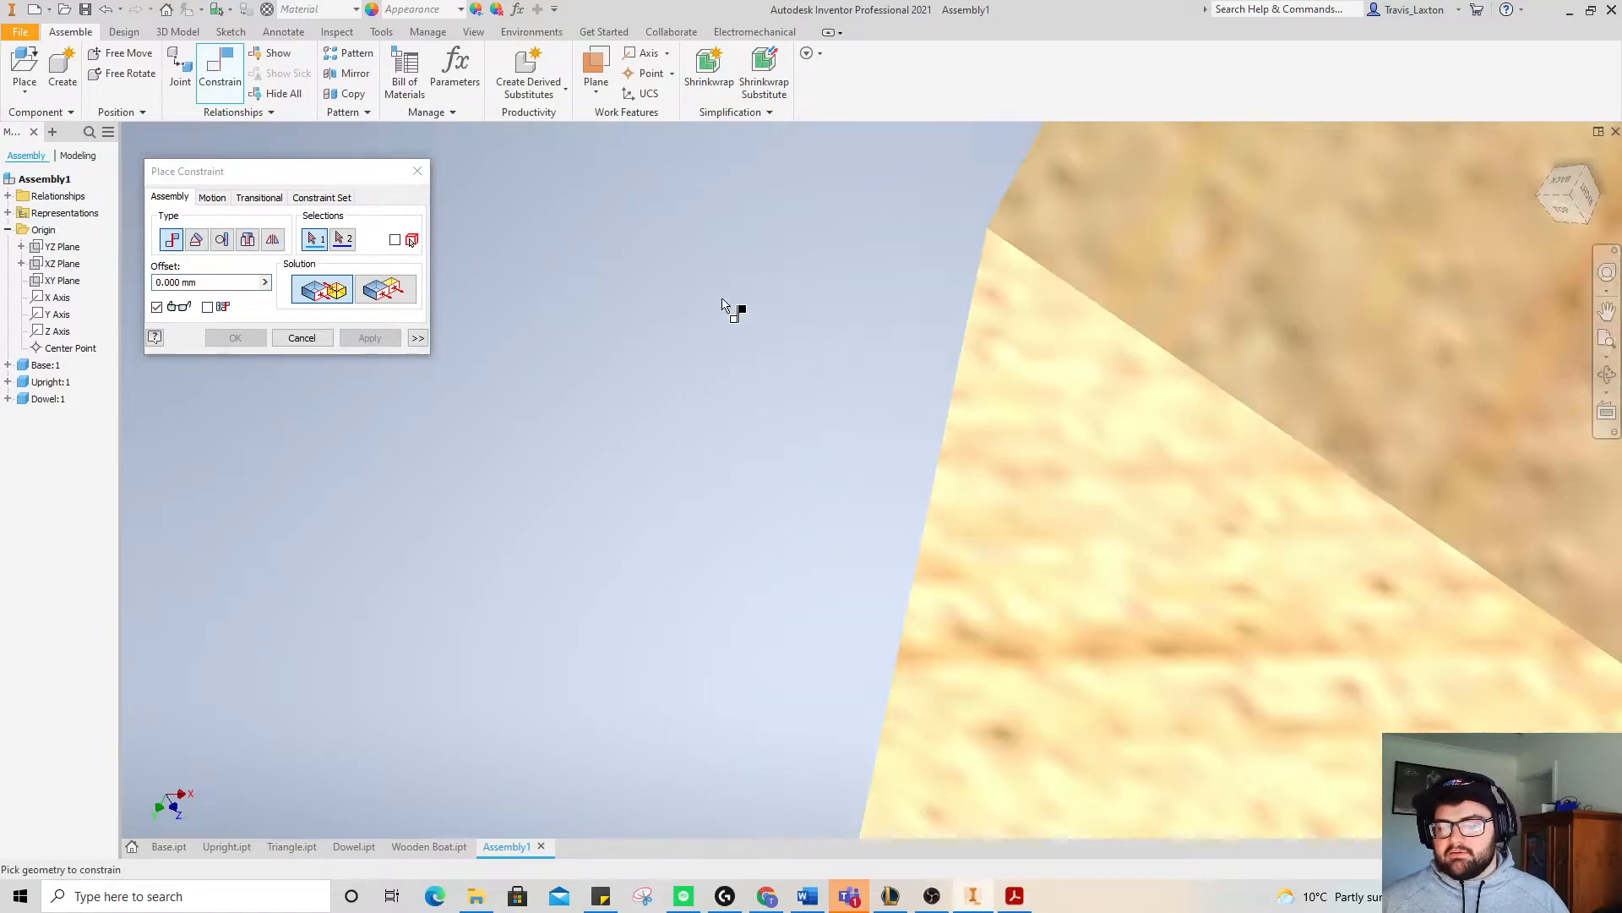
{"action": "scroll", "coordinate": [727, 306], "scroll_direction": "up", "scroll_amount": 6}
{"action": "left_click_drag", "start_coordinate": [1585, 181], "coordinate": [1565, 289]}
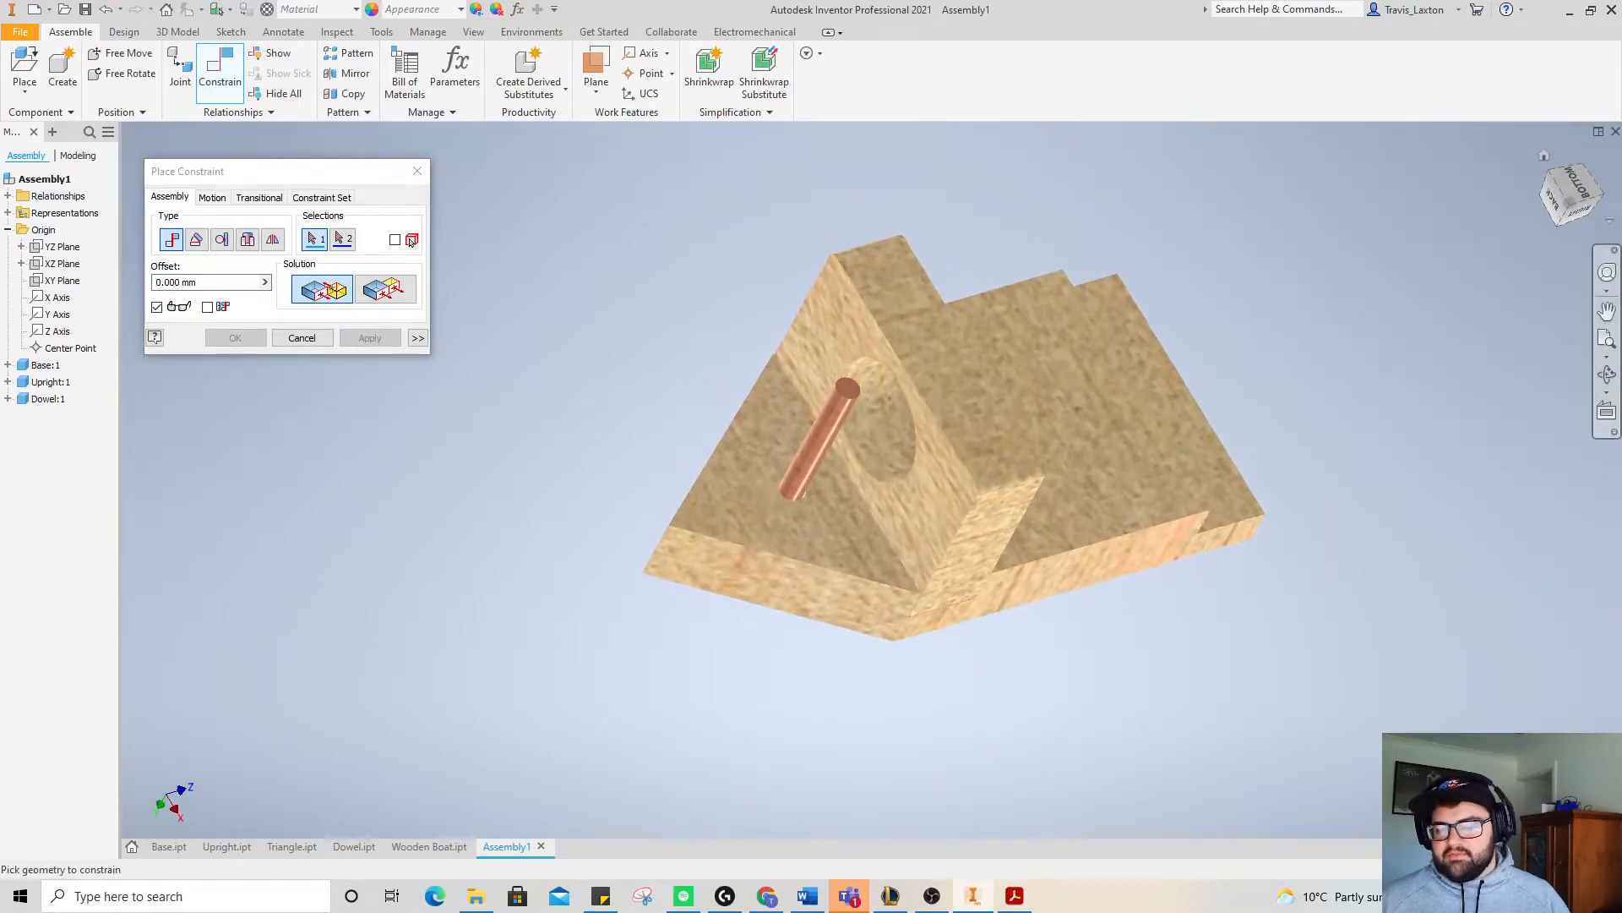
{"action": "left_click", "coordinate": [297, 341]}
- Nudge the Dowel aside and mate its centre axis to the axis of the Base's bow hole with a 0 mm offset
{"action": "mouse_move", "coordinate": [797, 467]}
{"action": "left_mouse_down"}
{"action": "mouse_move", "coordinate": [807, 502]}
{"action": "mouse_move", "coordinate": [779, 429]}
{"action": "mouse_move", "coordinate": [786, 449]}
{"action": "left_mouse_up"}
{"action": "left_click", "coordinate": [212, 63]}
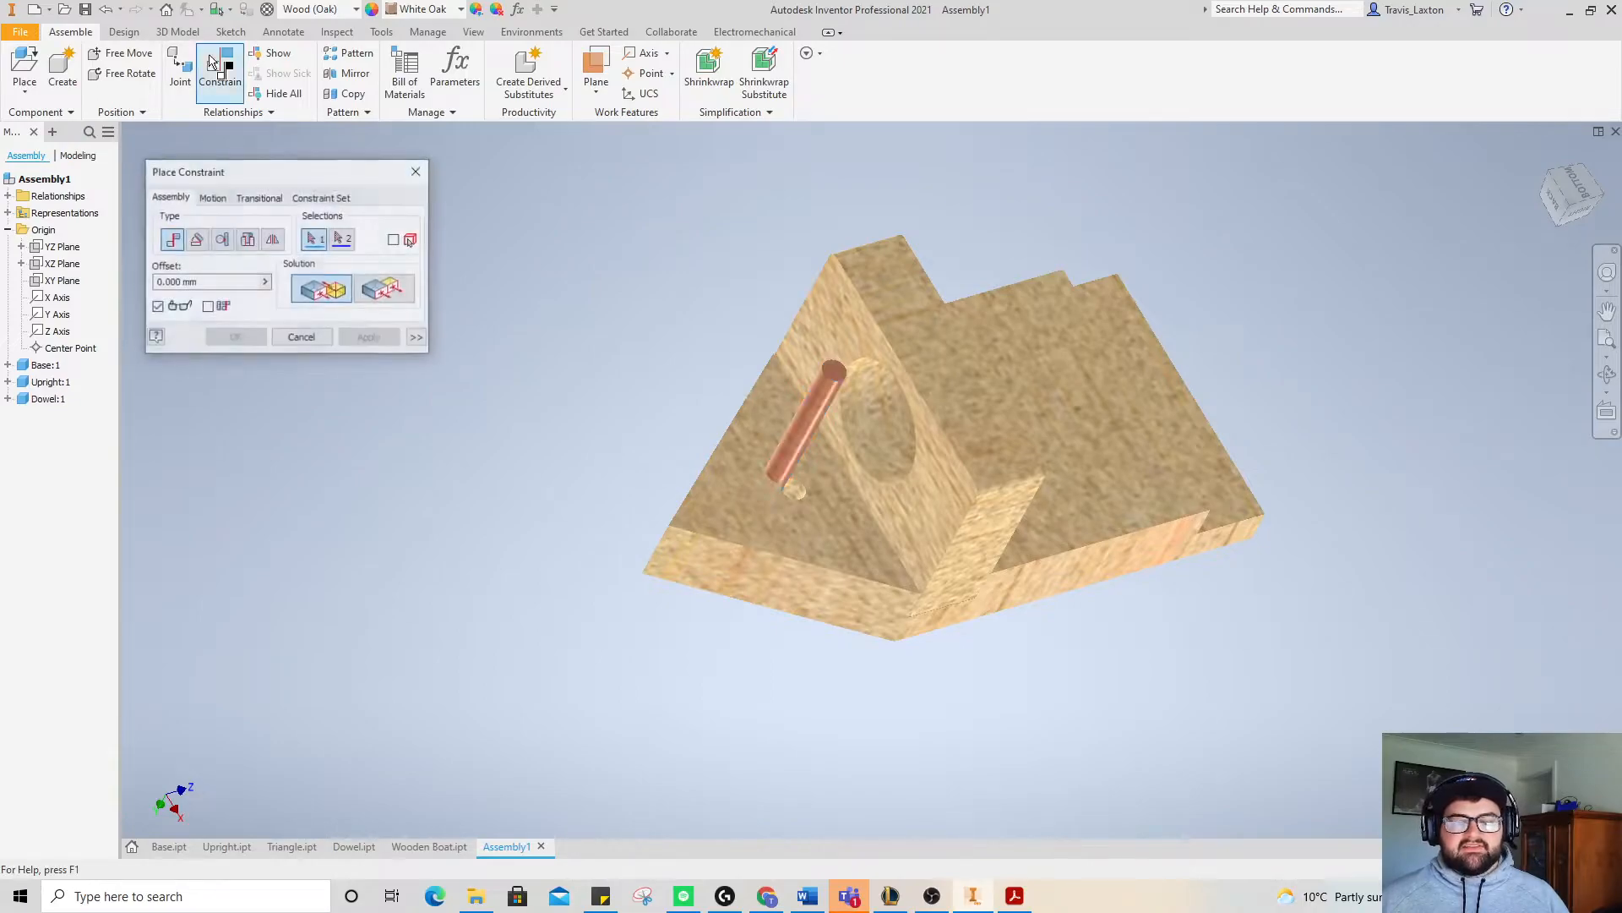
{"action": "left_click", "coordinate": [799, 447]}
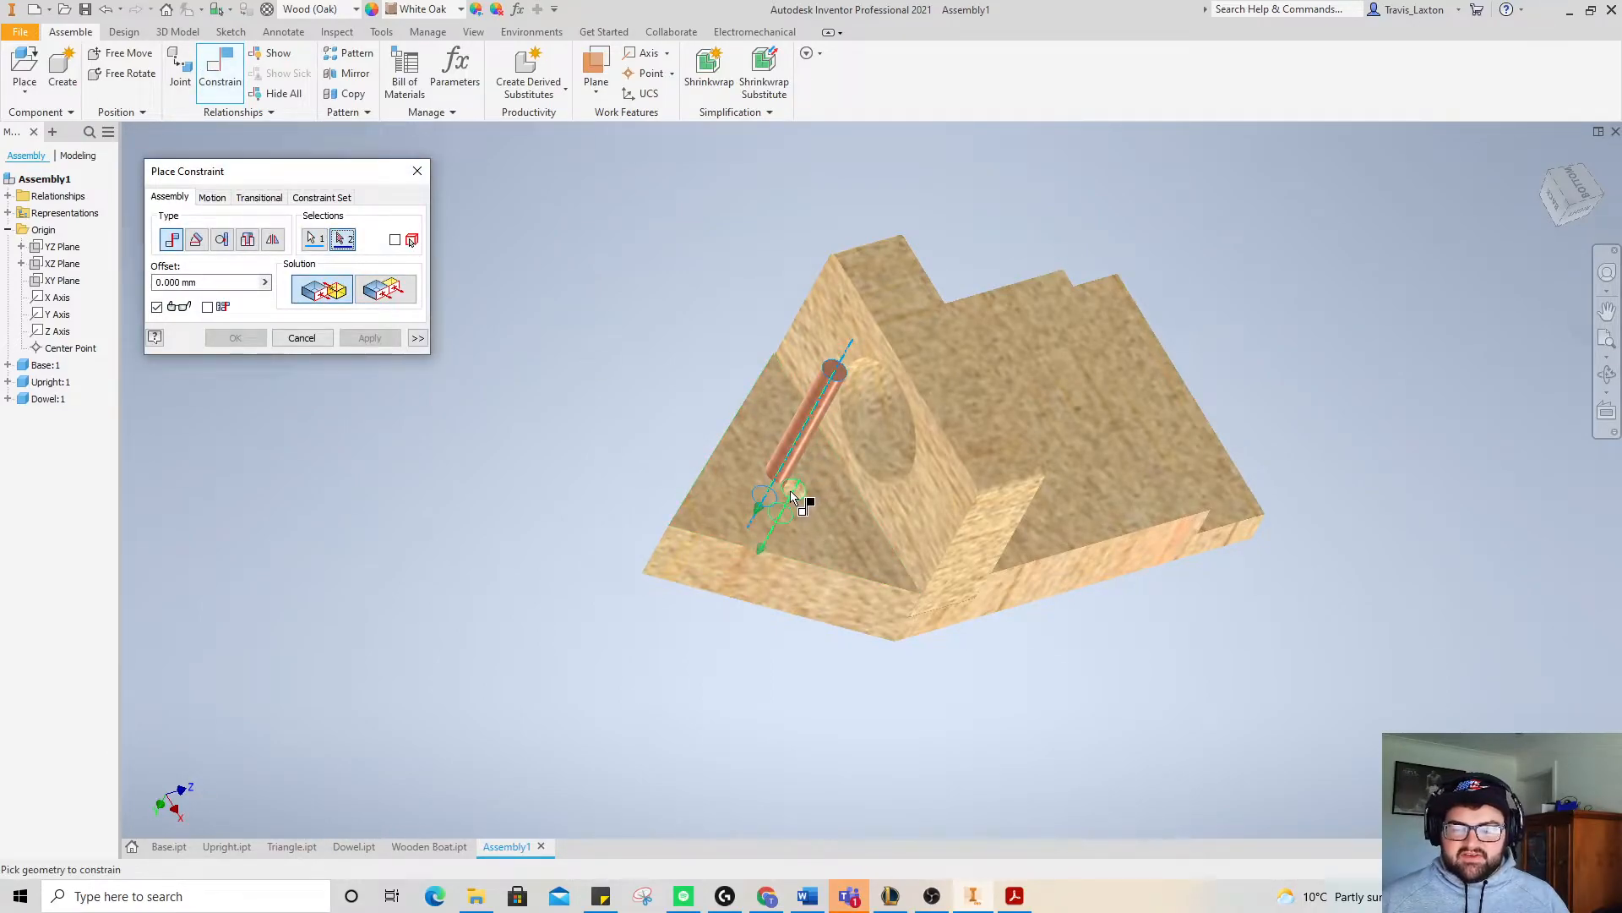
{"action": "scroll", "coordinate": [803, 507], "scroll_direction": "up", "scroll_amount": 5}
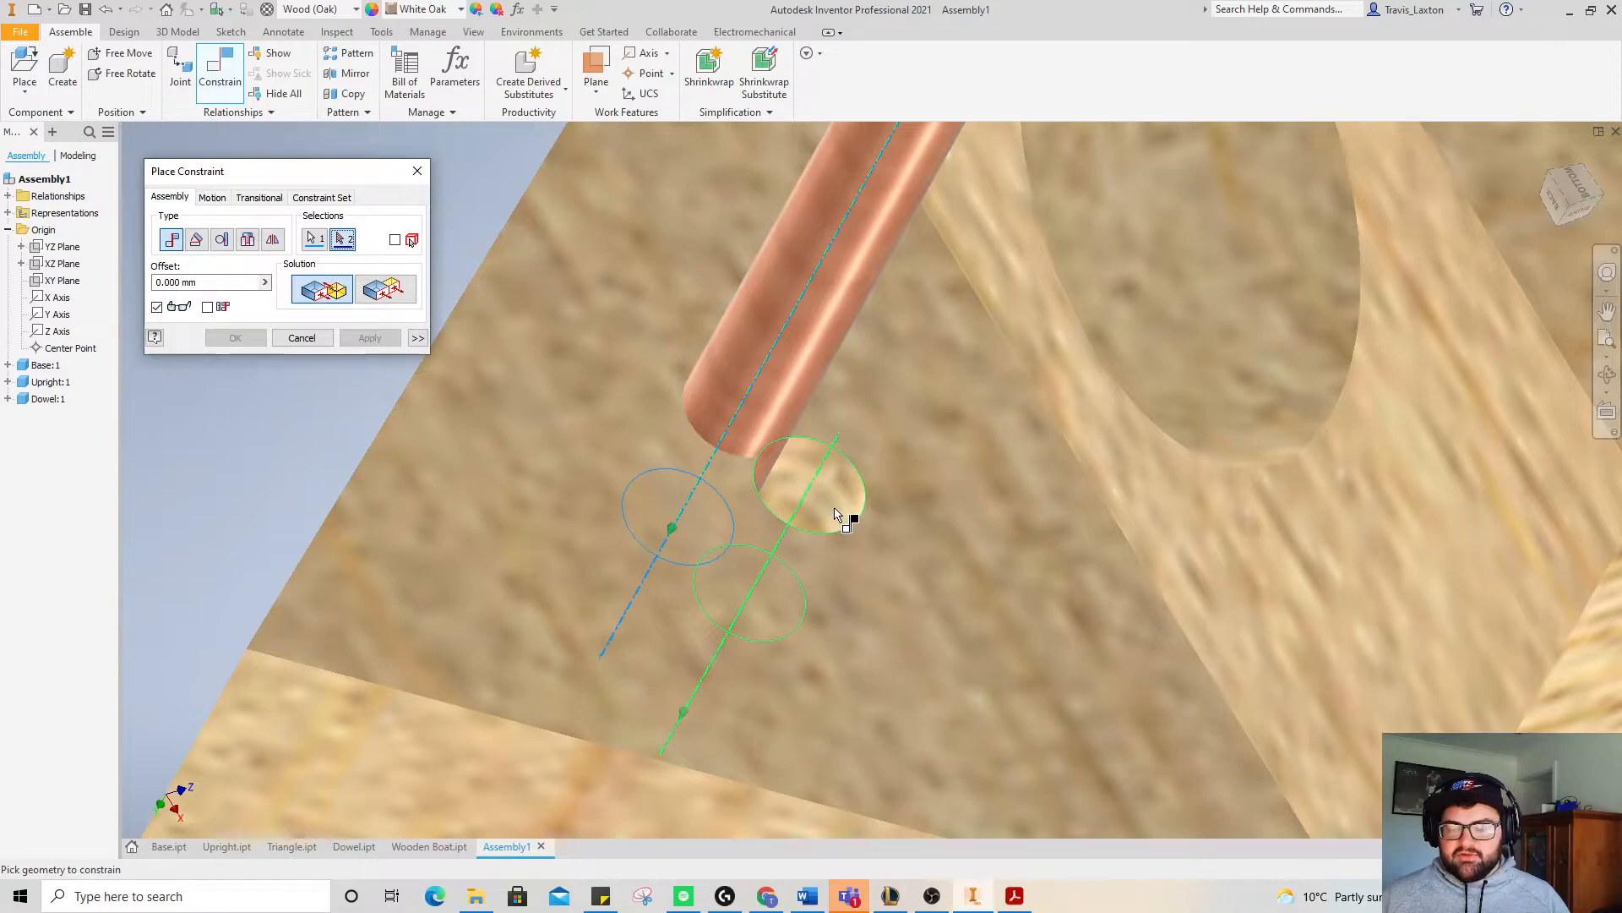
{"action": "left_click", "coordinate": [835, 514]}
{"action": "left_click", "coordinate": [235, 337]}
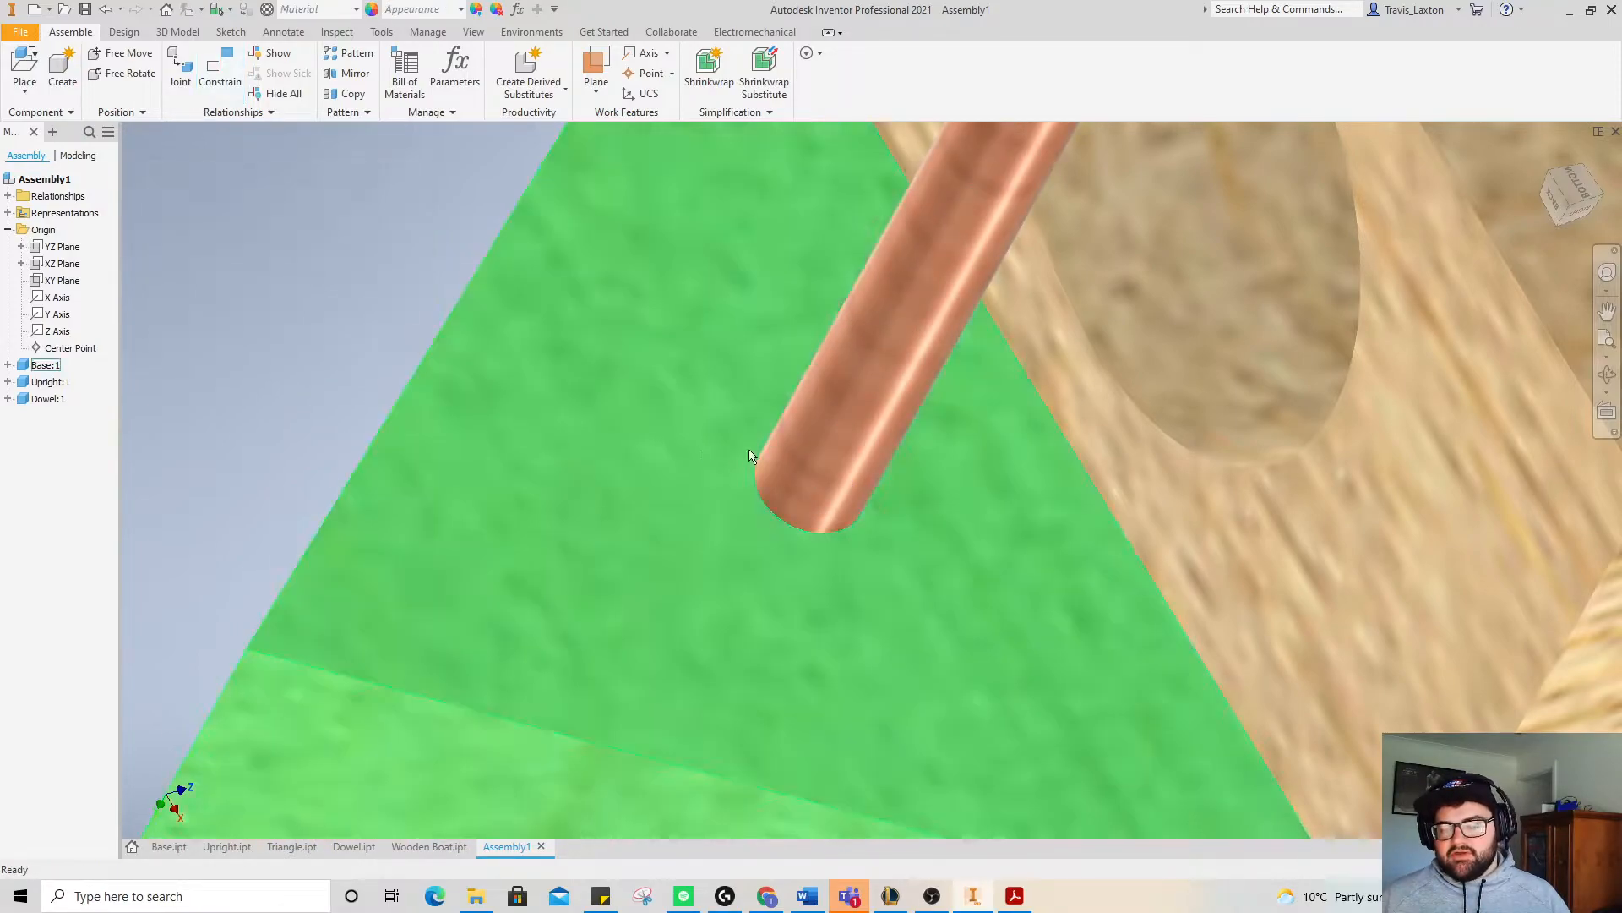
- Load the Triangle part from the Wooden boat folder for placement in the assembly
{"action": "scroll", "coordinate": [874, 435], "scroll_direction": "up", "scroll_amount": 2}
{"action": "scroll", "coordinate": [869, 433], "scroll_direction": "down", "scroll_amount": 10}
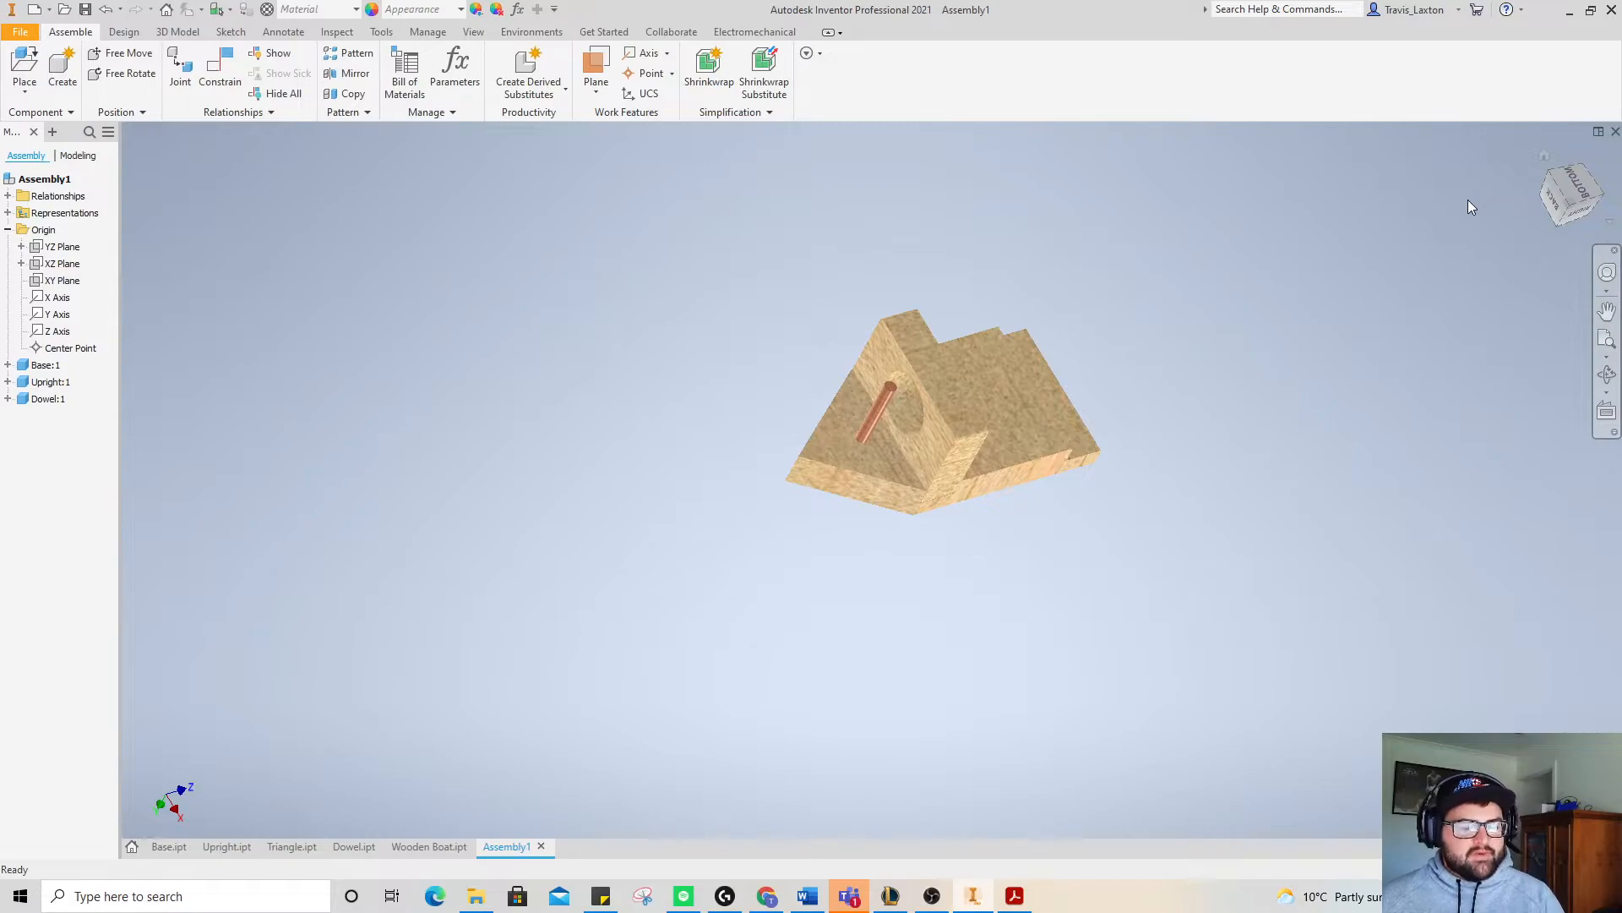
{"action": "left_click", "coordinate": [1577, 215]}
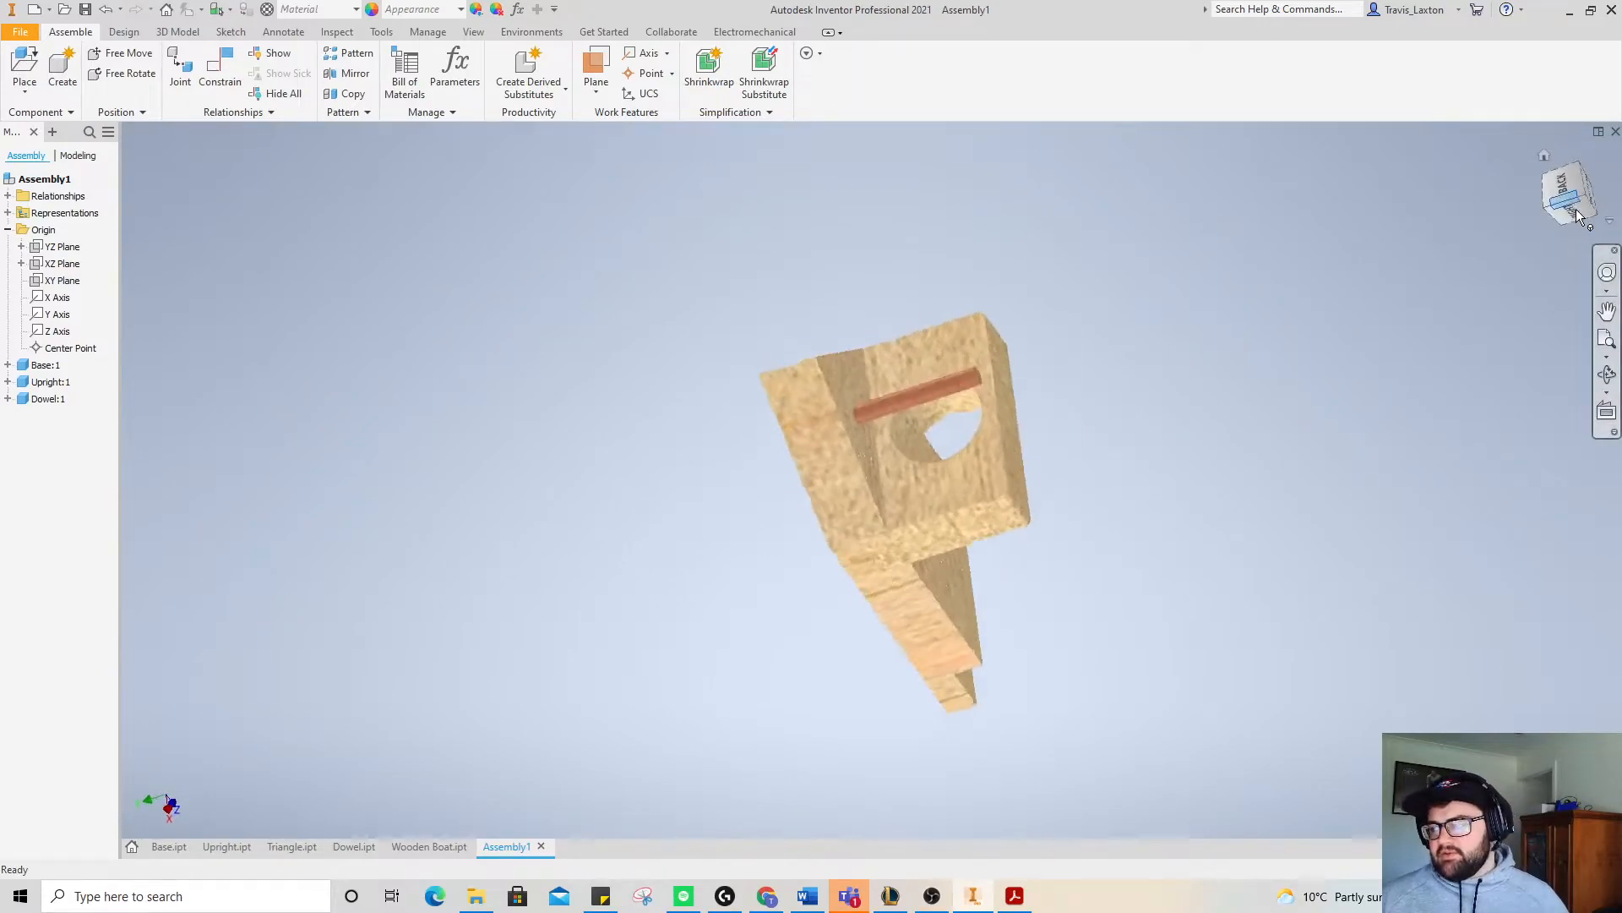
{"action": "mouse_move", "coordinate": [1592, 195]}
{"action": "left_mouse_down"}
{"action": "mouse_move", "coordinate": [1499, 63]}
{"action": "mouse_move", "coordinate": [1578, 176]}
{"action": "left_mouse_up"}
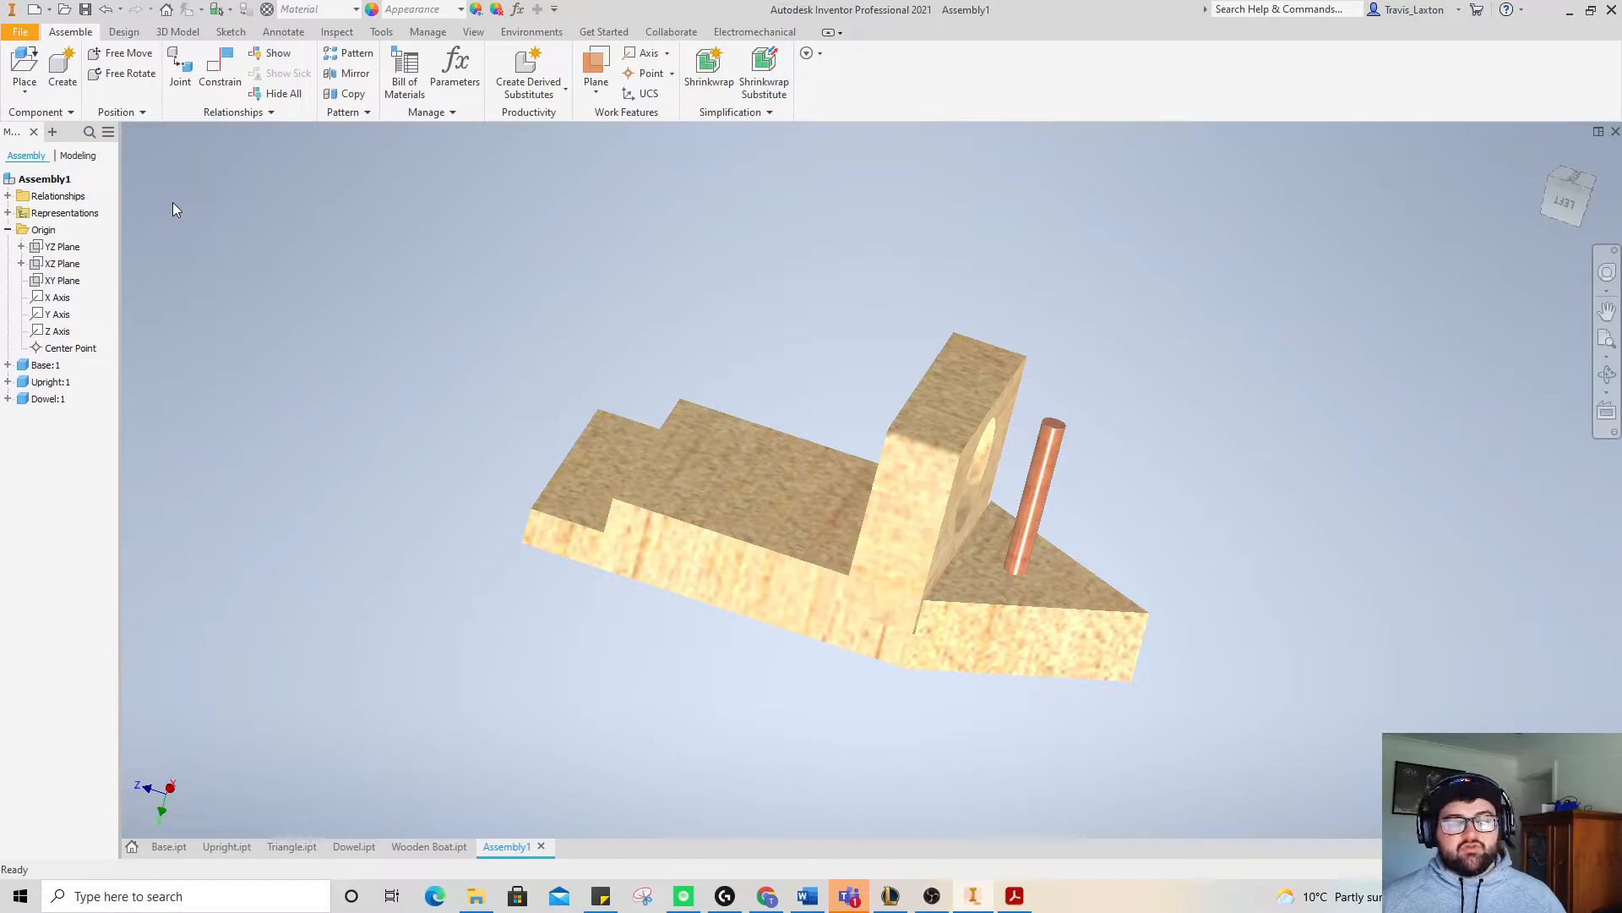
{"action": "left_click", "coordinate": [24, 65]}
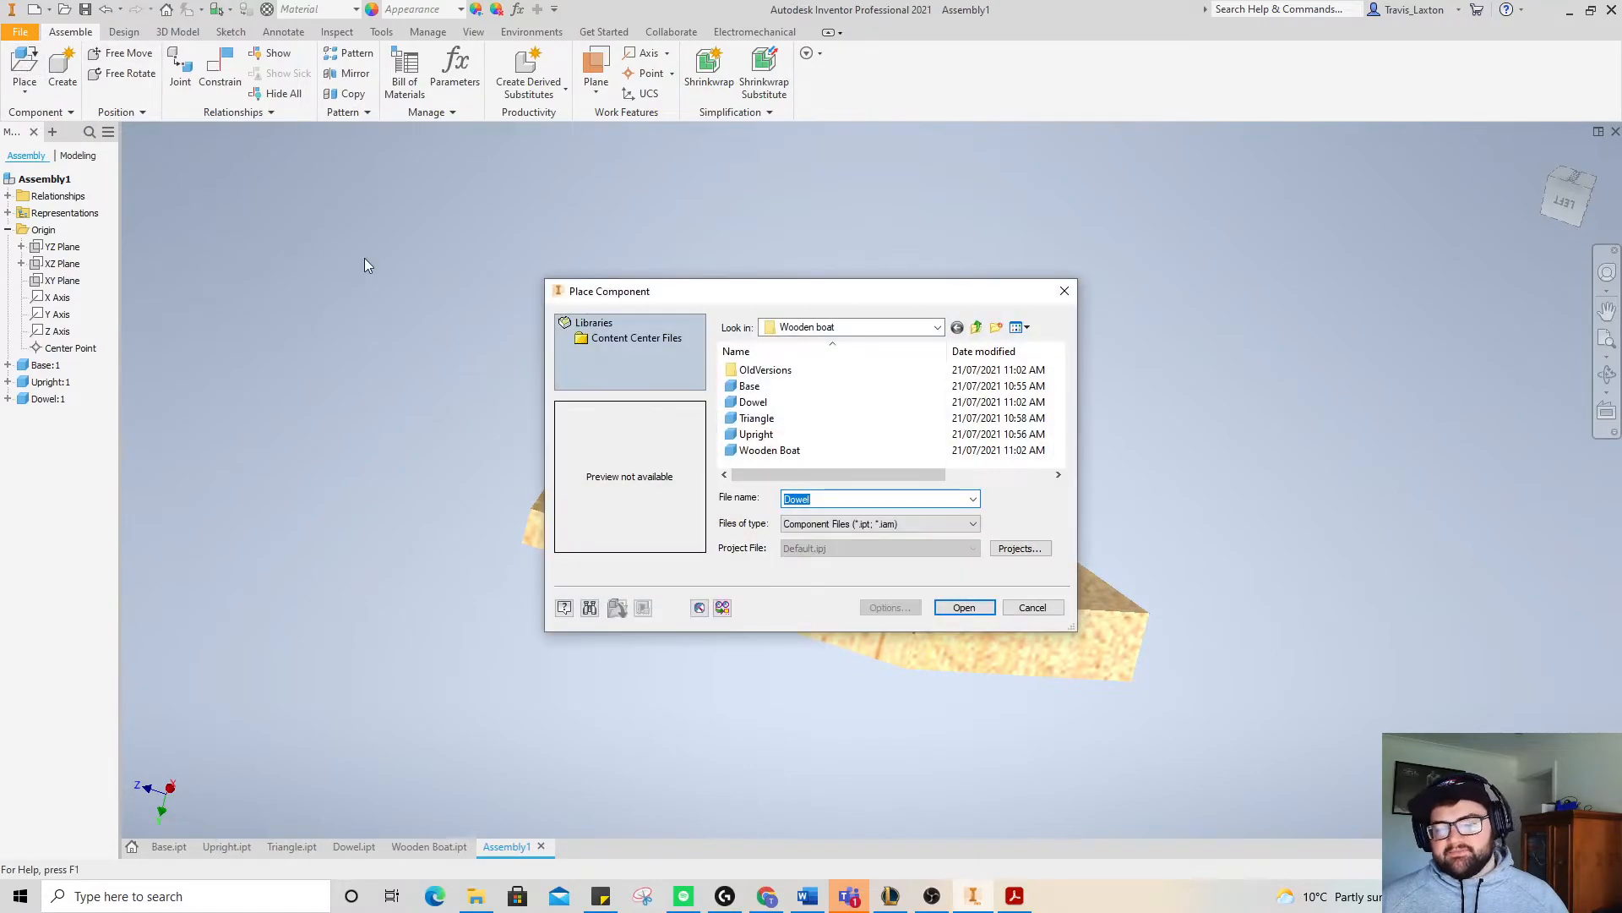
{"action": "left_click", "coordinate": [748, 419]}
{"action": "left_click", "coordinate": [974, 612]}
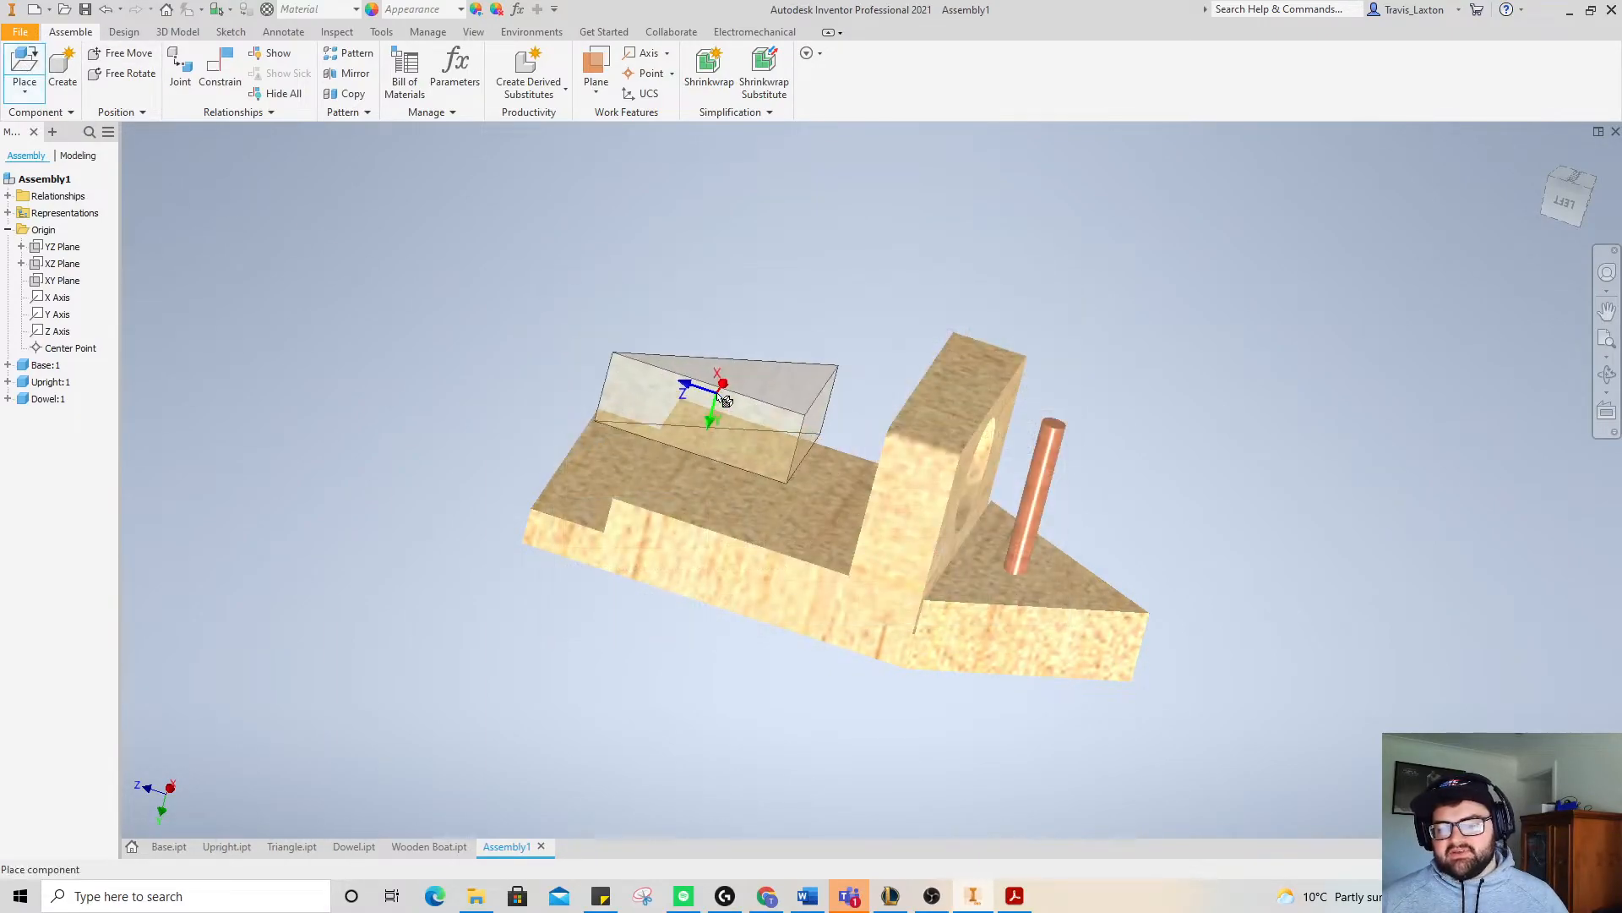
- Try rotating the Triangle preview in 90° turns about its Y axis and its X axis
{"action": "right_click", "coordinate": [697, 303]}
{"action": "left_click", "coordinate": [694, 254]}
{"action": "right_click", "coordinate": [692, 255]}
{"action": "left_click", "coordinate": [692, 207]}
{"action": "right_click", "coordinate": [699, 278]}
{"action": "left_click", "coordinate": [702, 230]}
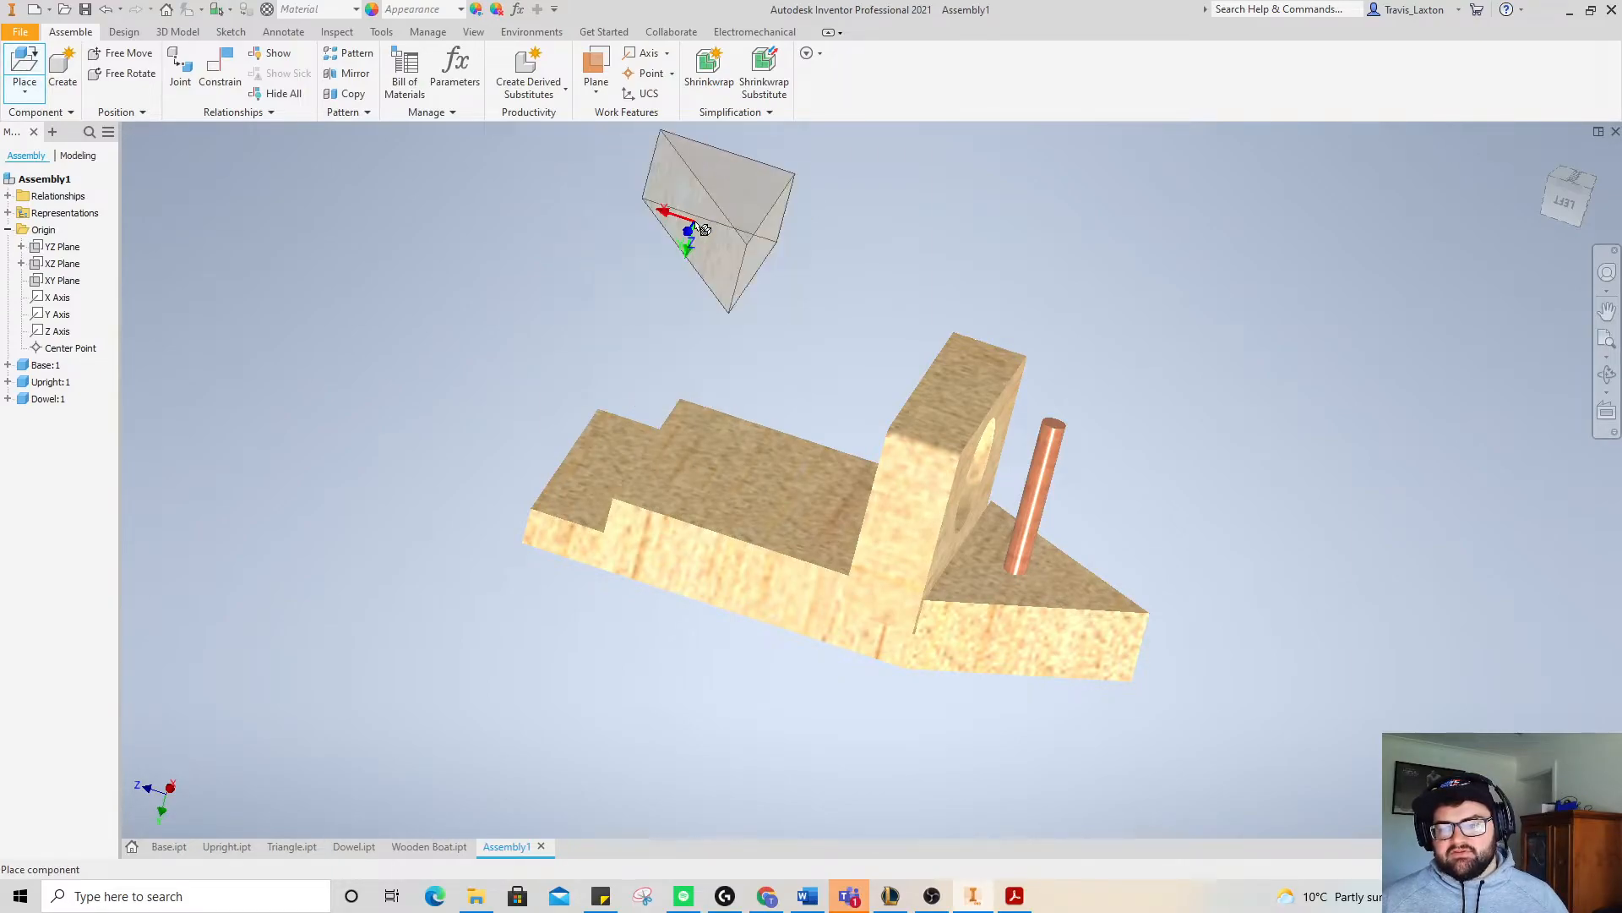
{"action": "right_click", "coordinate": [692, 255]}
{"action": "left_click", "coordinate": [689, 207]}
{"action": "right_click", "coordinate": [689, 257]}
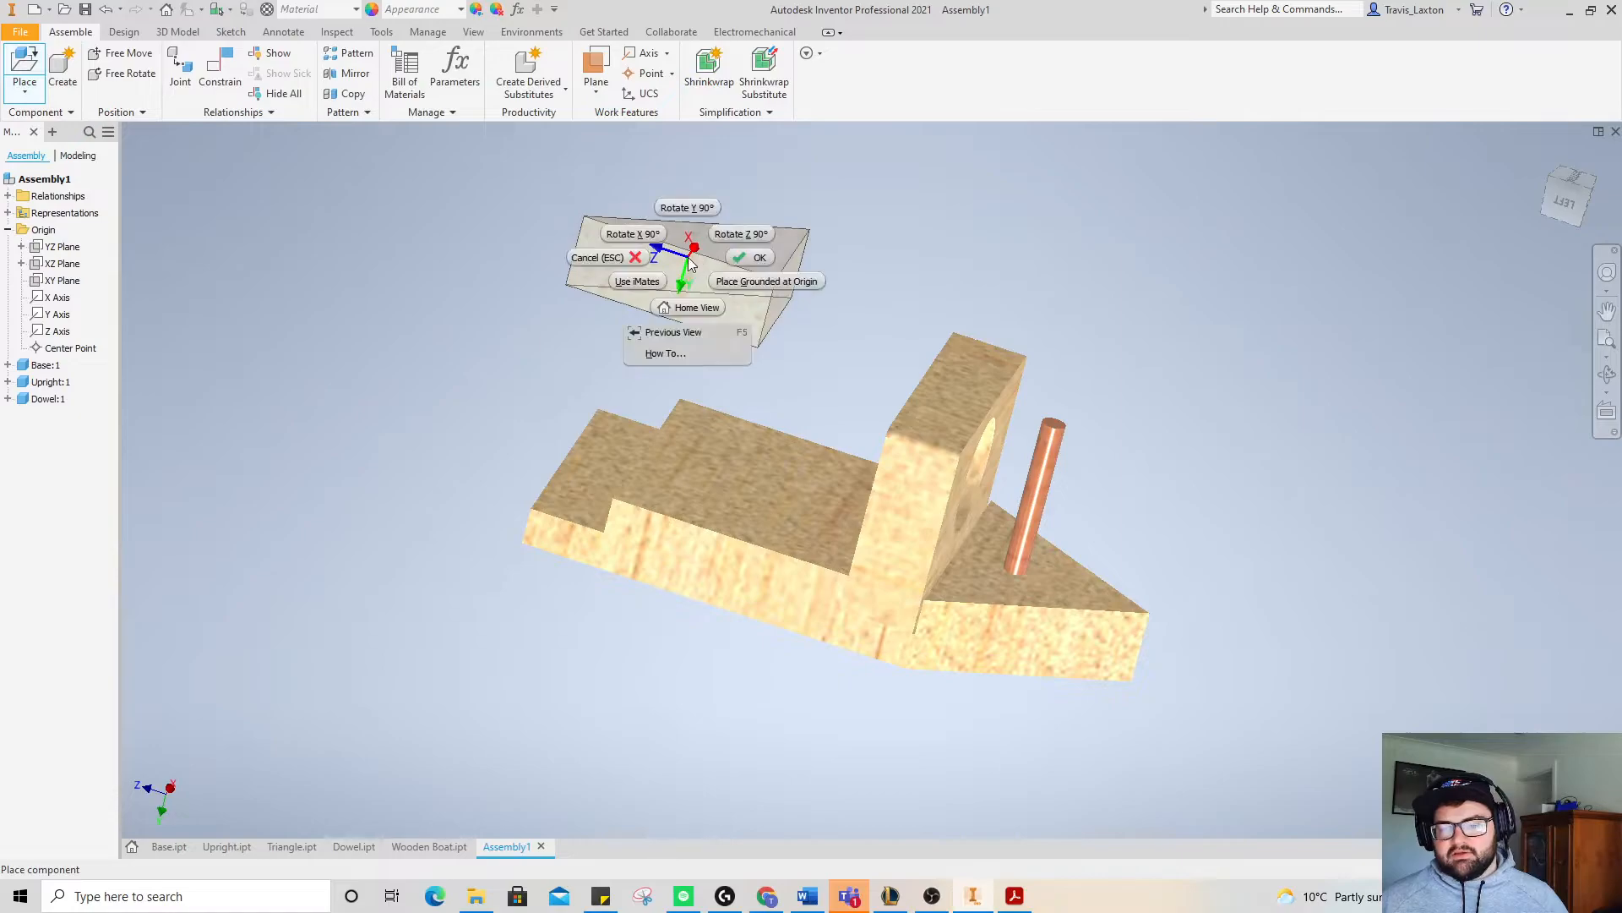
{"action": "left_click", "coordinate": [647, 240]}
{"action": "right_click", "coordinate": [653, 245]}
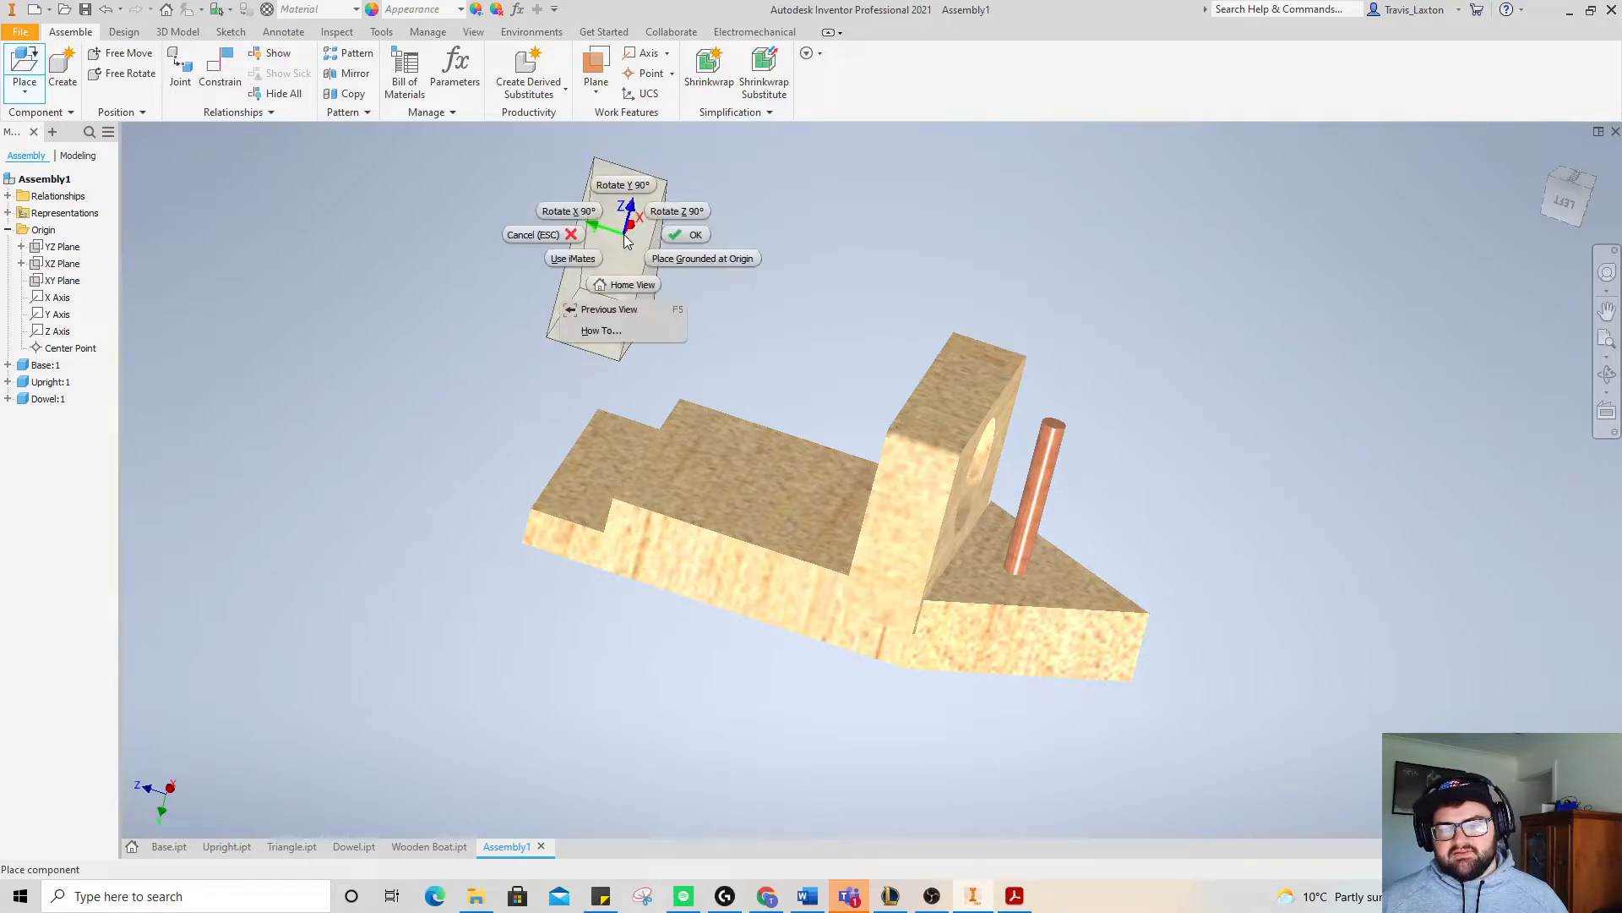
{"action": "left_click", "coordinate": [605, 208]}
{"action": "right_click", "coordinate": [624, 235]}
{"action": "left_click", "coordinate": [572, 207]}
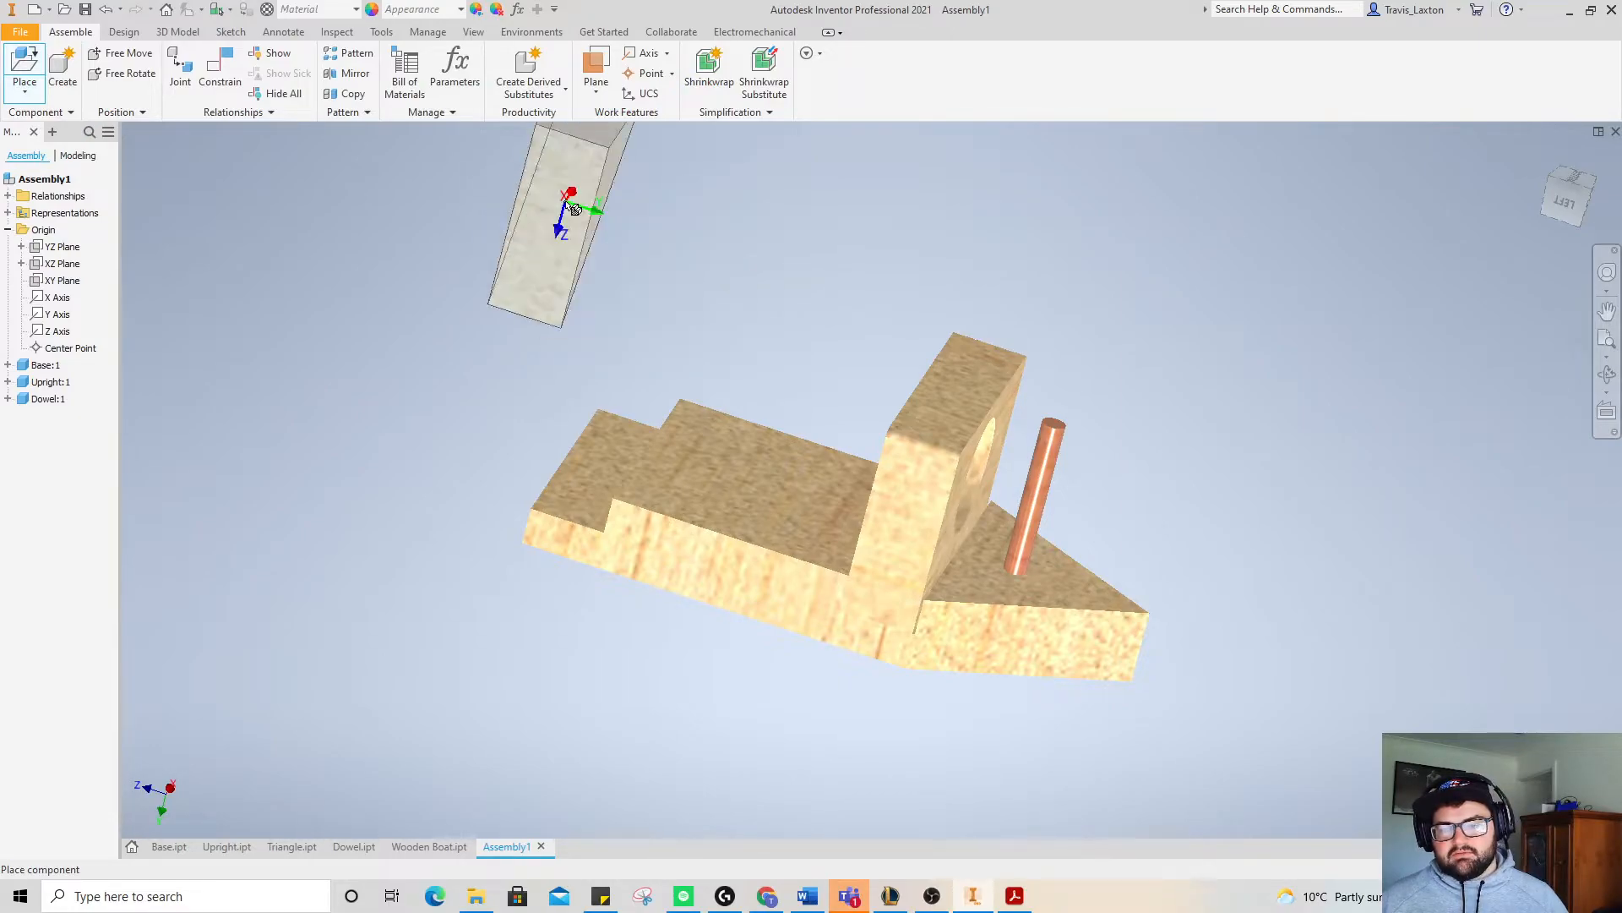
{"action": "right_click", "coordinate": [569, 234]}
{"action": "left_click", "coordinate": [512, 211]}
- Rotate the Triangle three times by 90° about Z and place two instances, one beside the Upright and one above the stern
{"action": "right_click", "coordinate": [571, 241]}
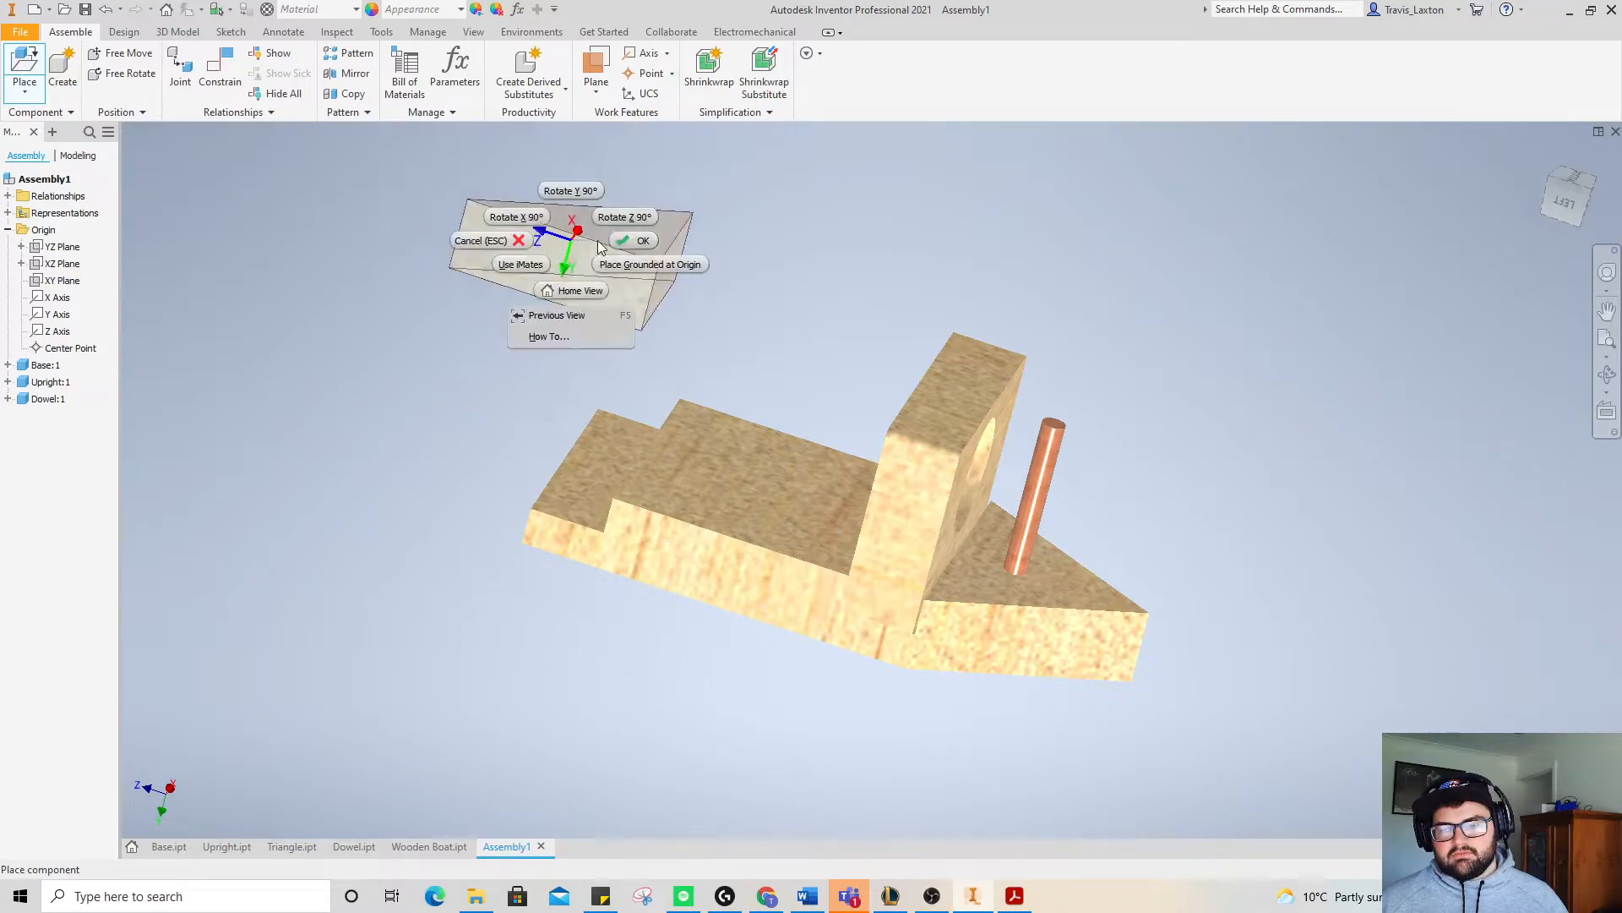
{"action": "left_click", "coordinate": [646, 219]}
{"action": "right_click", "coordinate": [645, 220]}
{"action": "left_click", "coordinate": [706, 198]}
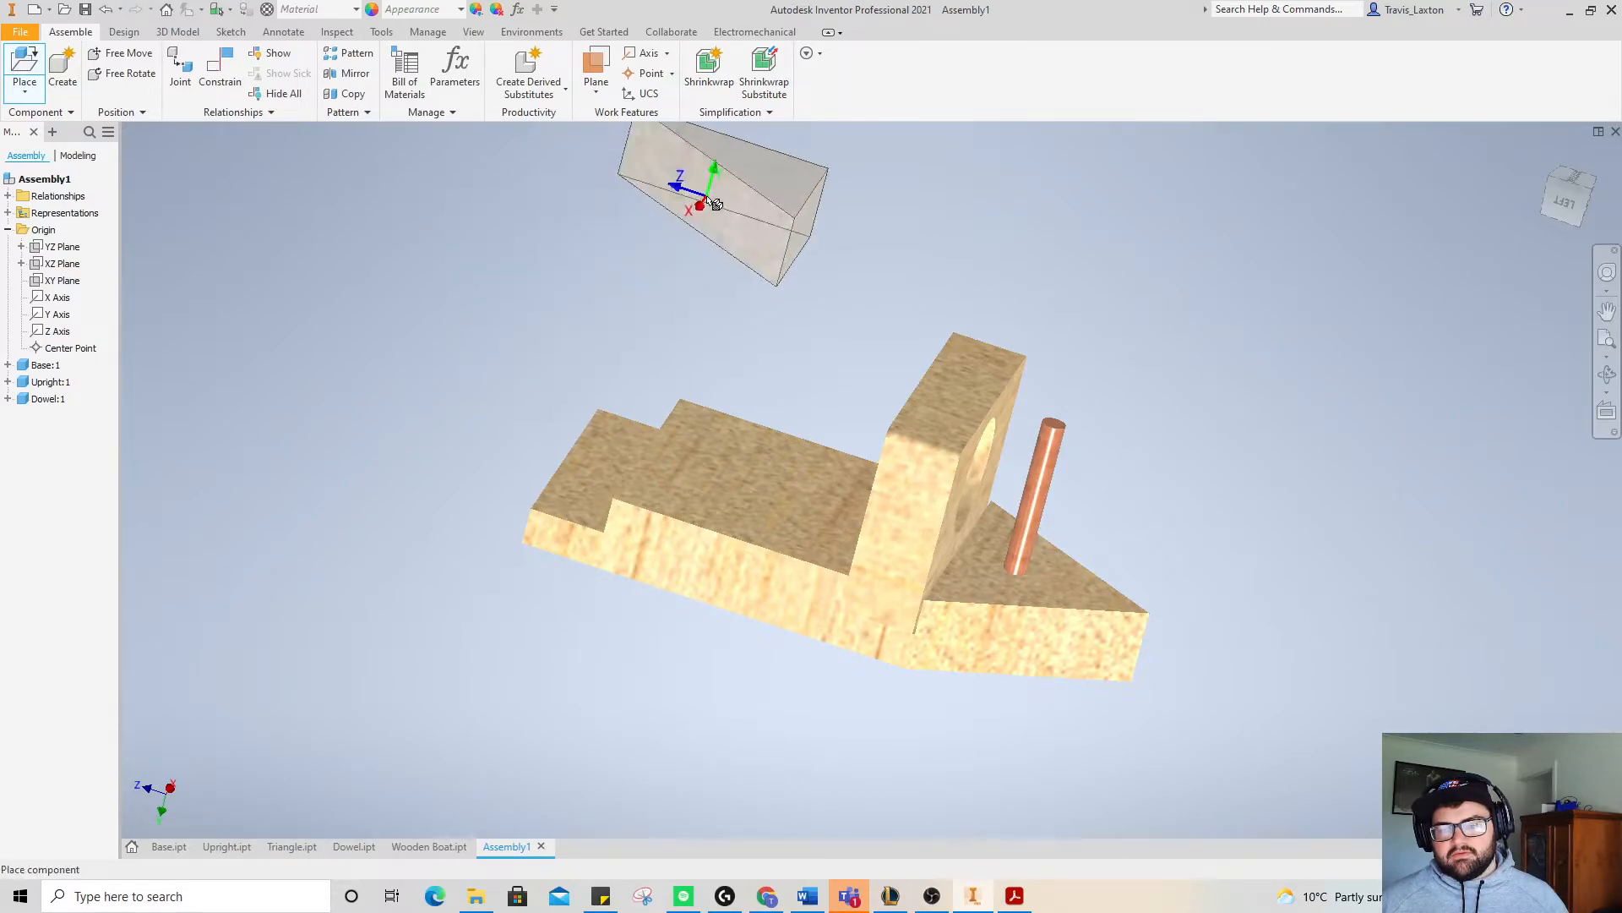
{"action": "right_click", "coordinate": [708, 203]}
{"action": "left_click", "coordinate": [765, 180]}
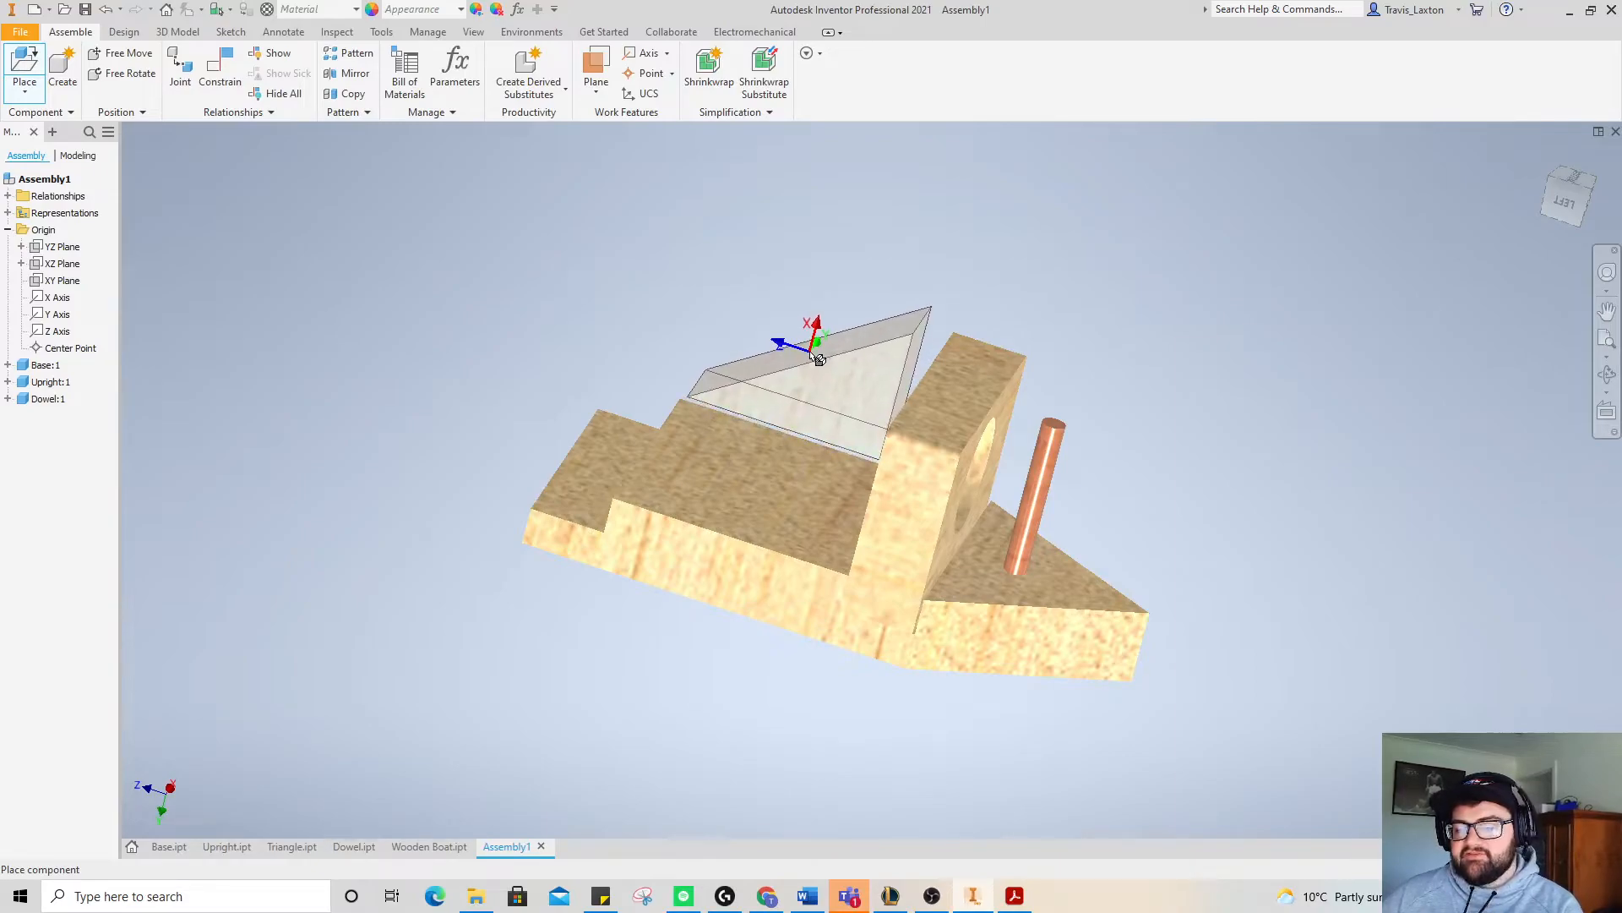
{"action": "left_click", "coordinate": [815, 355]}
{"action": "left_click", "coordinate": [580, 252]}
{"action": "right_click", "coordinate": [380, 231]}
{"action": "left_click", "coordinate": [441, 234]}
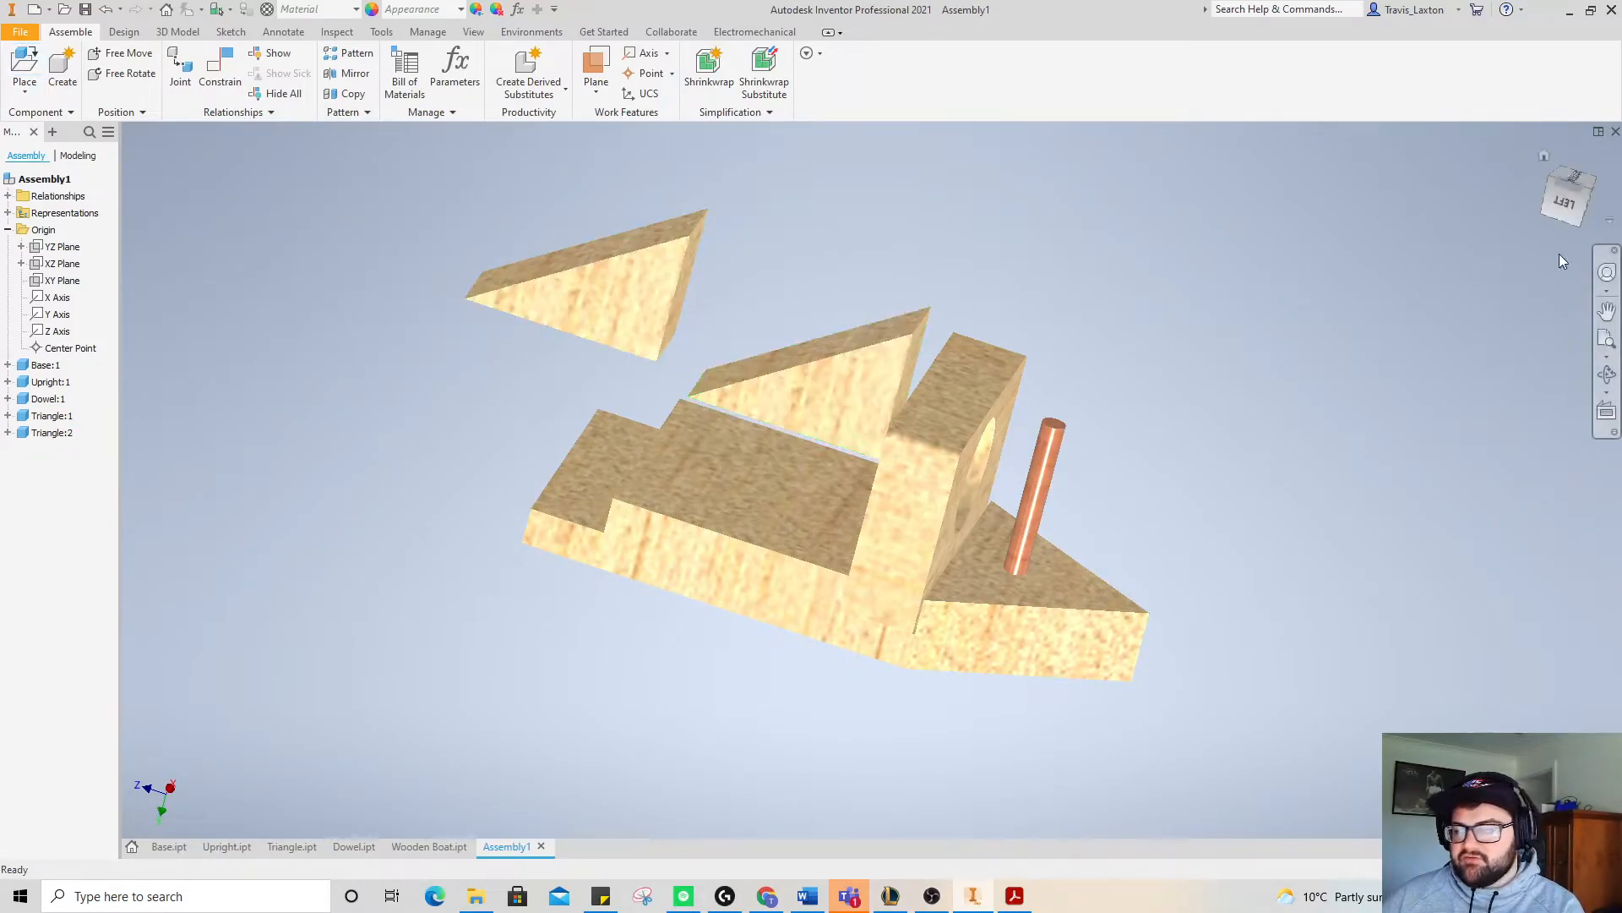
{"action": "mouse_move", "coordinate": [1575, 207]}
{"action": "left_mouse_down"}
{"action": "mouse_move", "coordinate": [1513, 210]}
{"action": "mouse_move", "coordinate": [1469, 253]}
{"action": "mouse_move", "coordinate": [1592, 253]}
{"action": "left_mouse_up"}
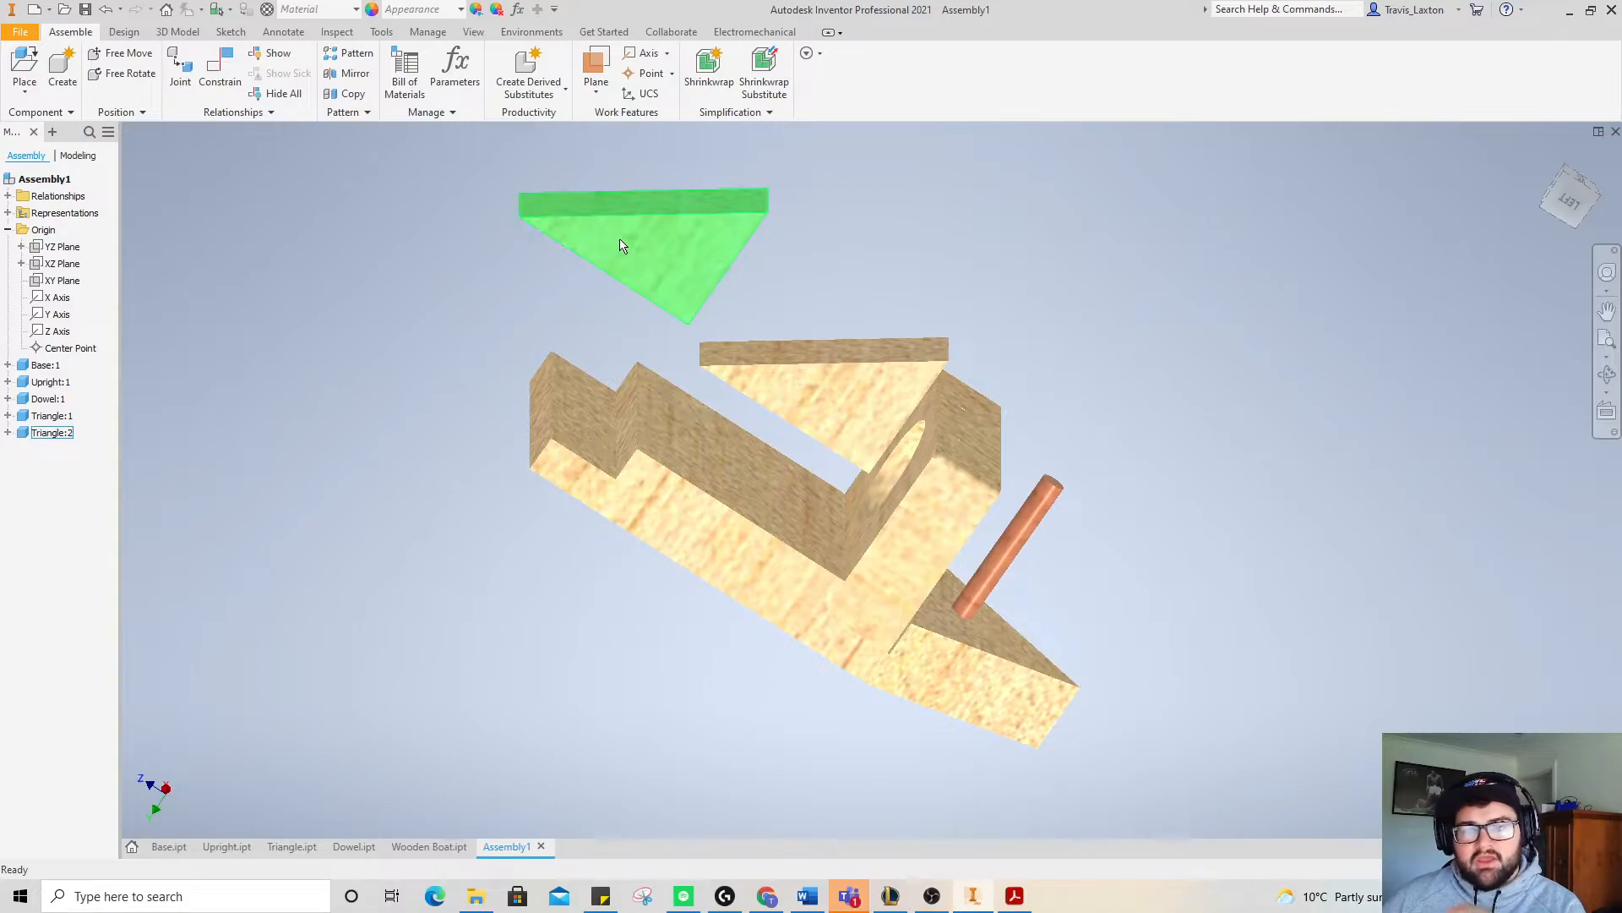
{"action": "left_click", "coordinate": [219, 85]}
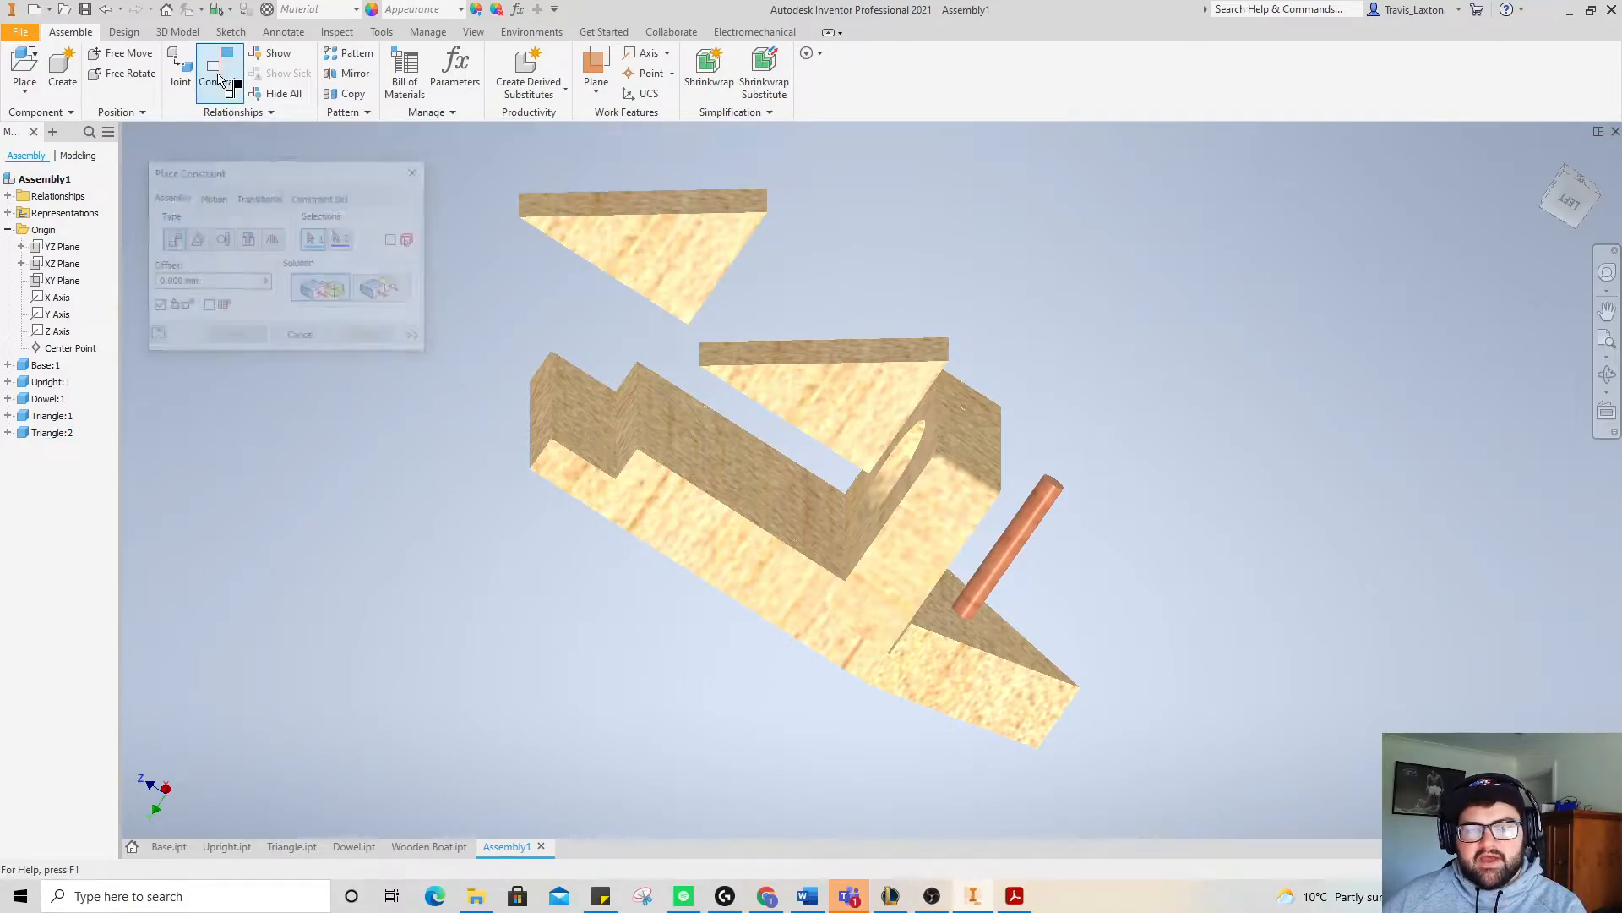
{"action": "left_click", "coordinate": [912, 442]}
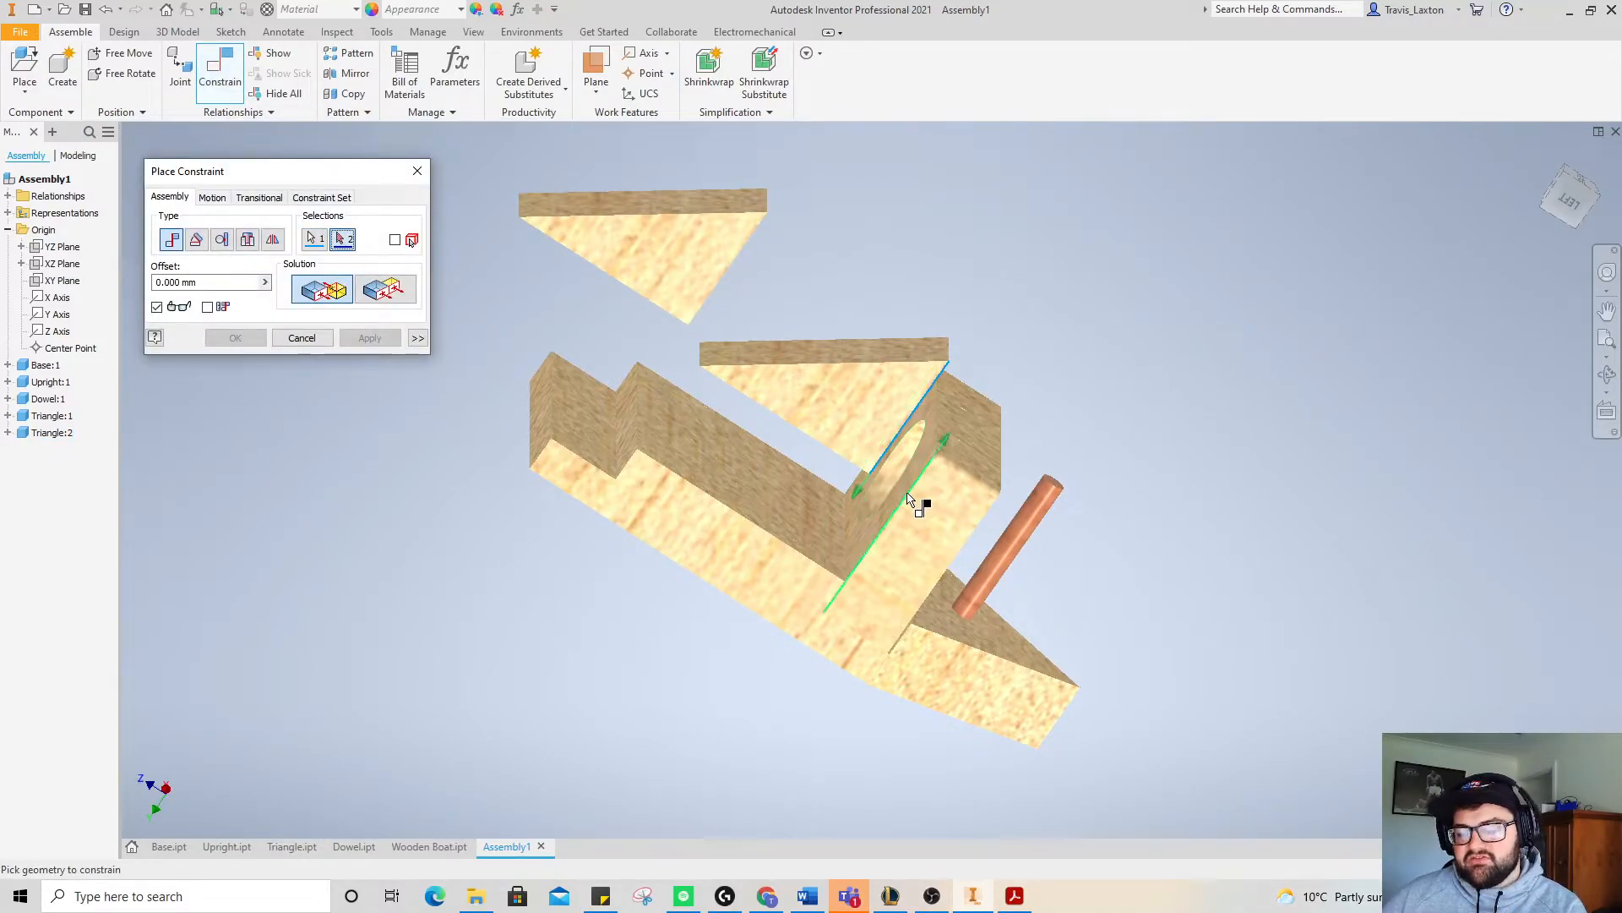
{"action": "left_click", "coordinate": [302, 338]}
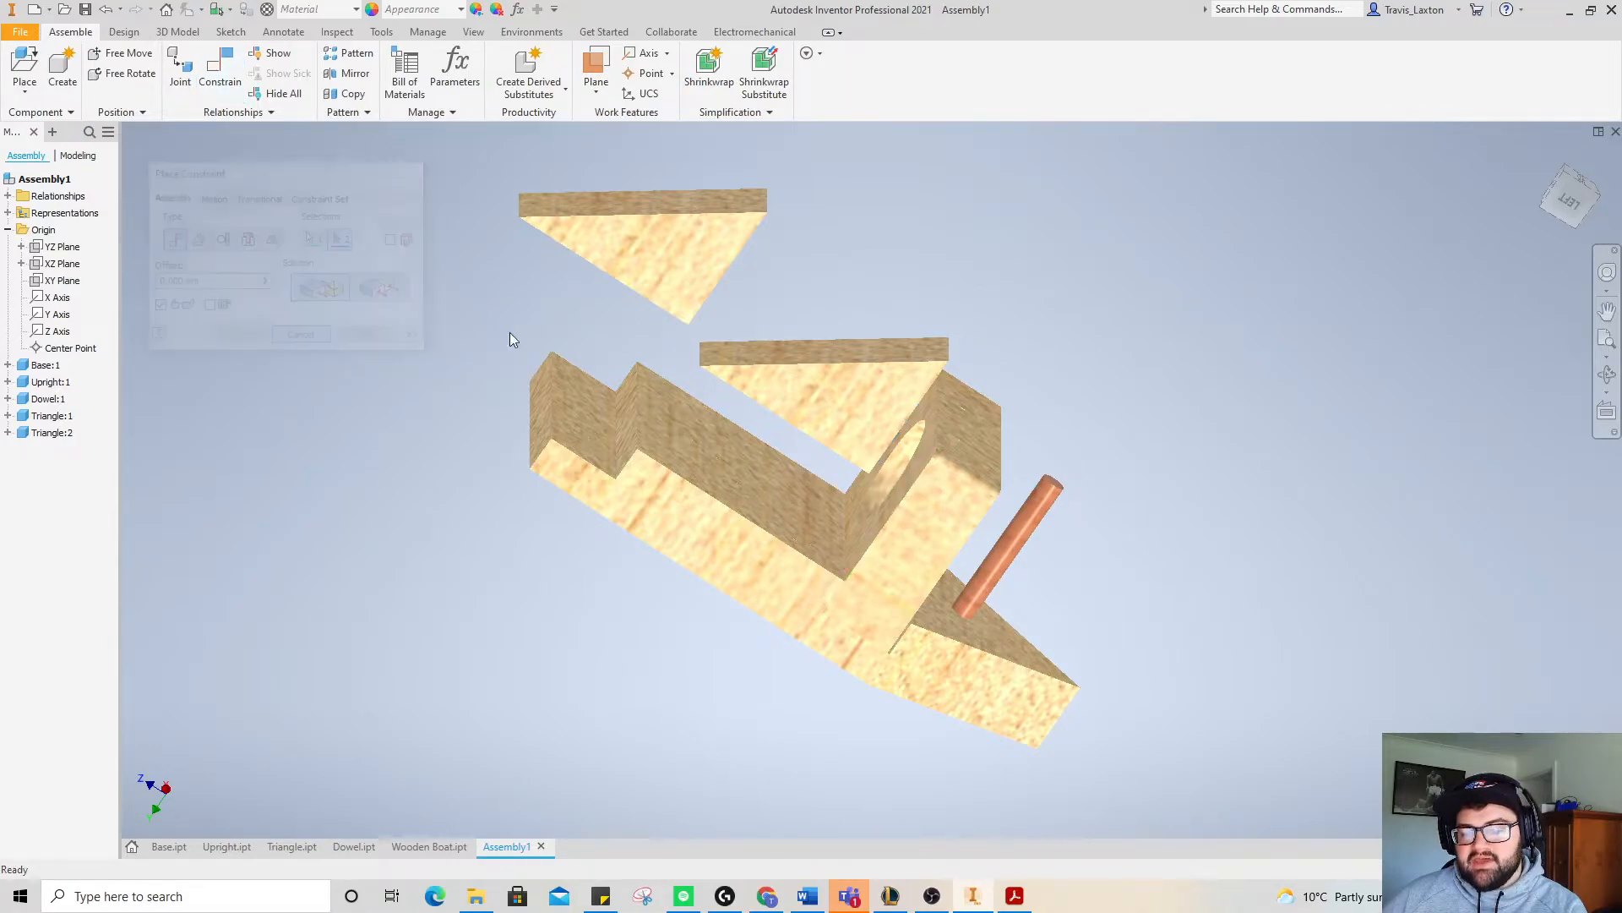
- Constrain the side face of the Triangle nearest the Upright flush with the Base's long side face at a 0 mm offset
{"action": "left_click", "coordinate": [213, 81]}
{"action": "left_click", "coordinate": [837, 411]}
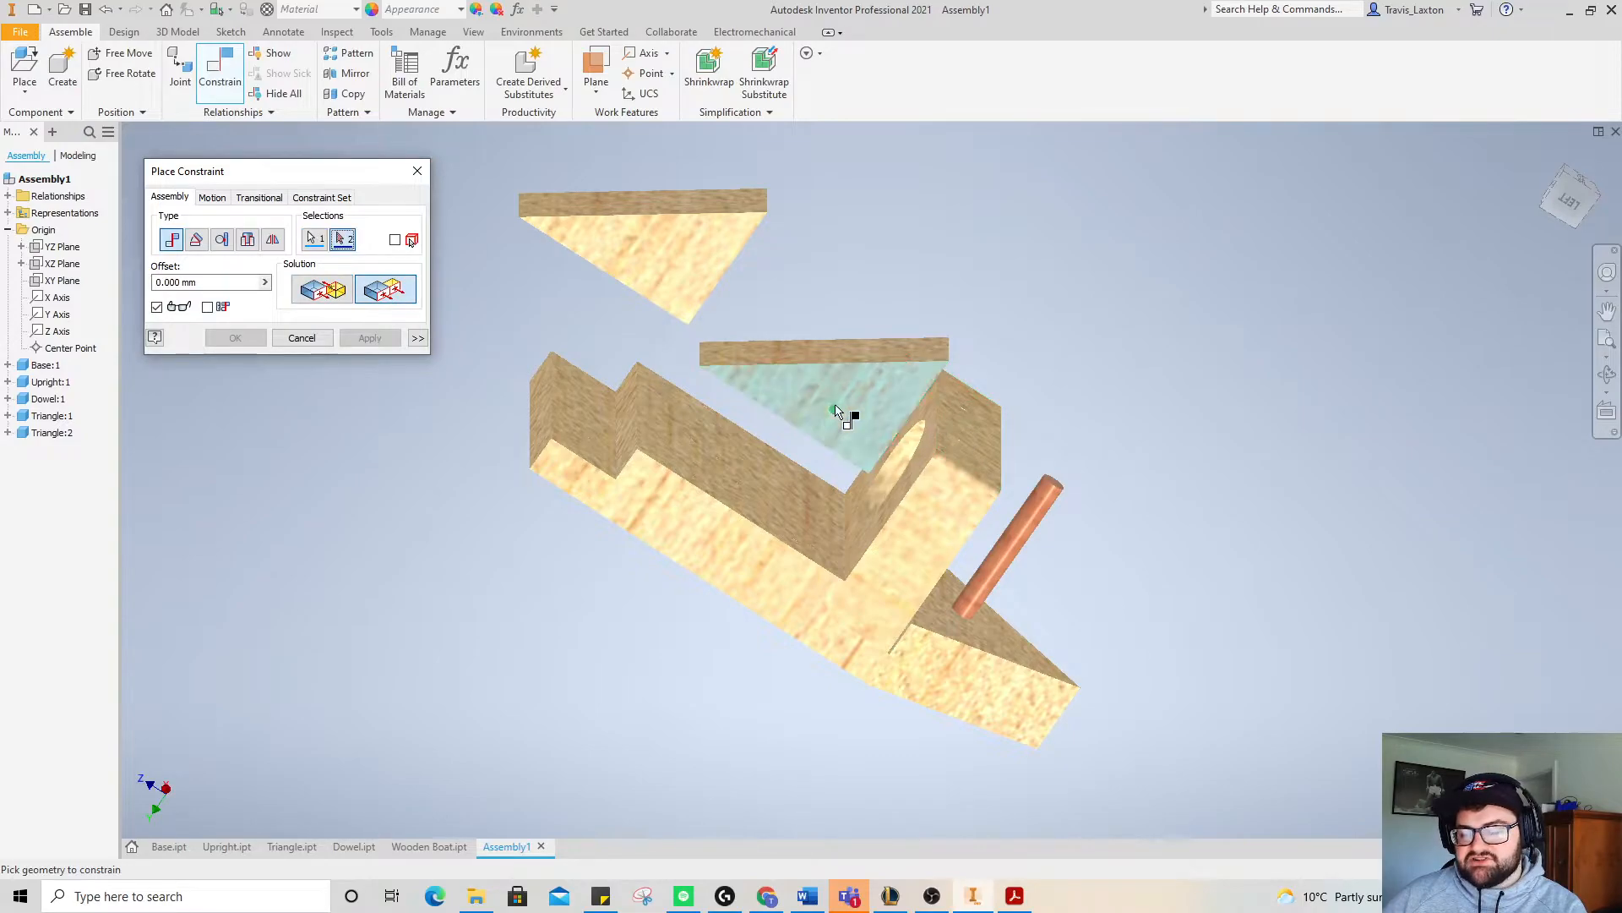
{"action": "left_click", "coordinate": [735, 572]}
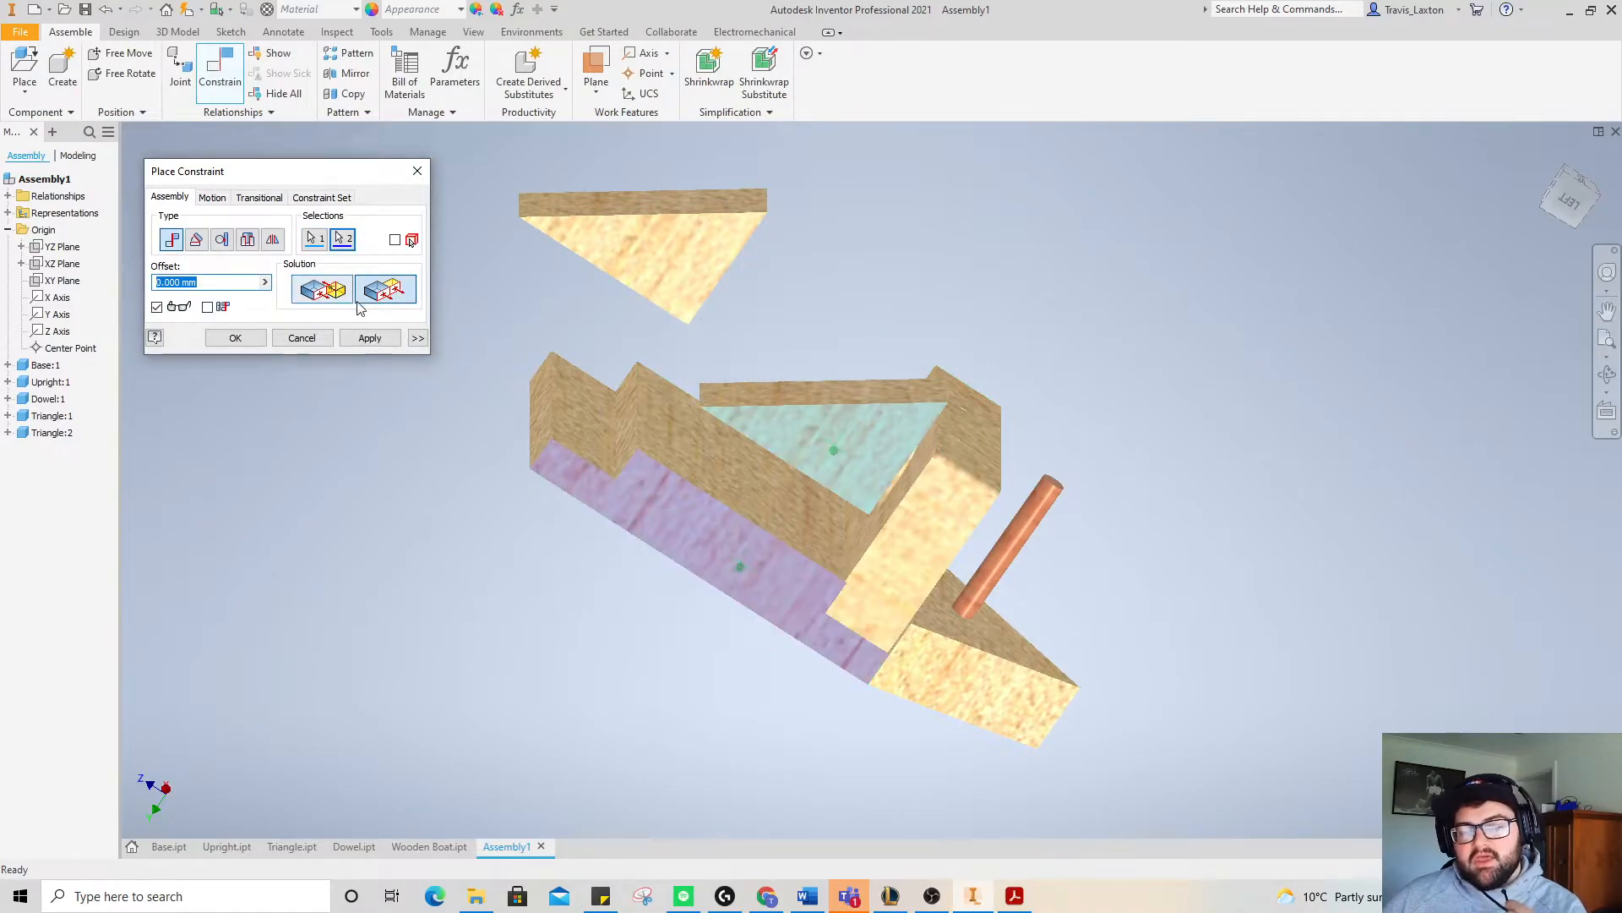
{"action": "left_click", "coordinate": [370, 338]}
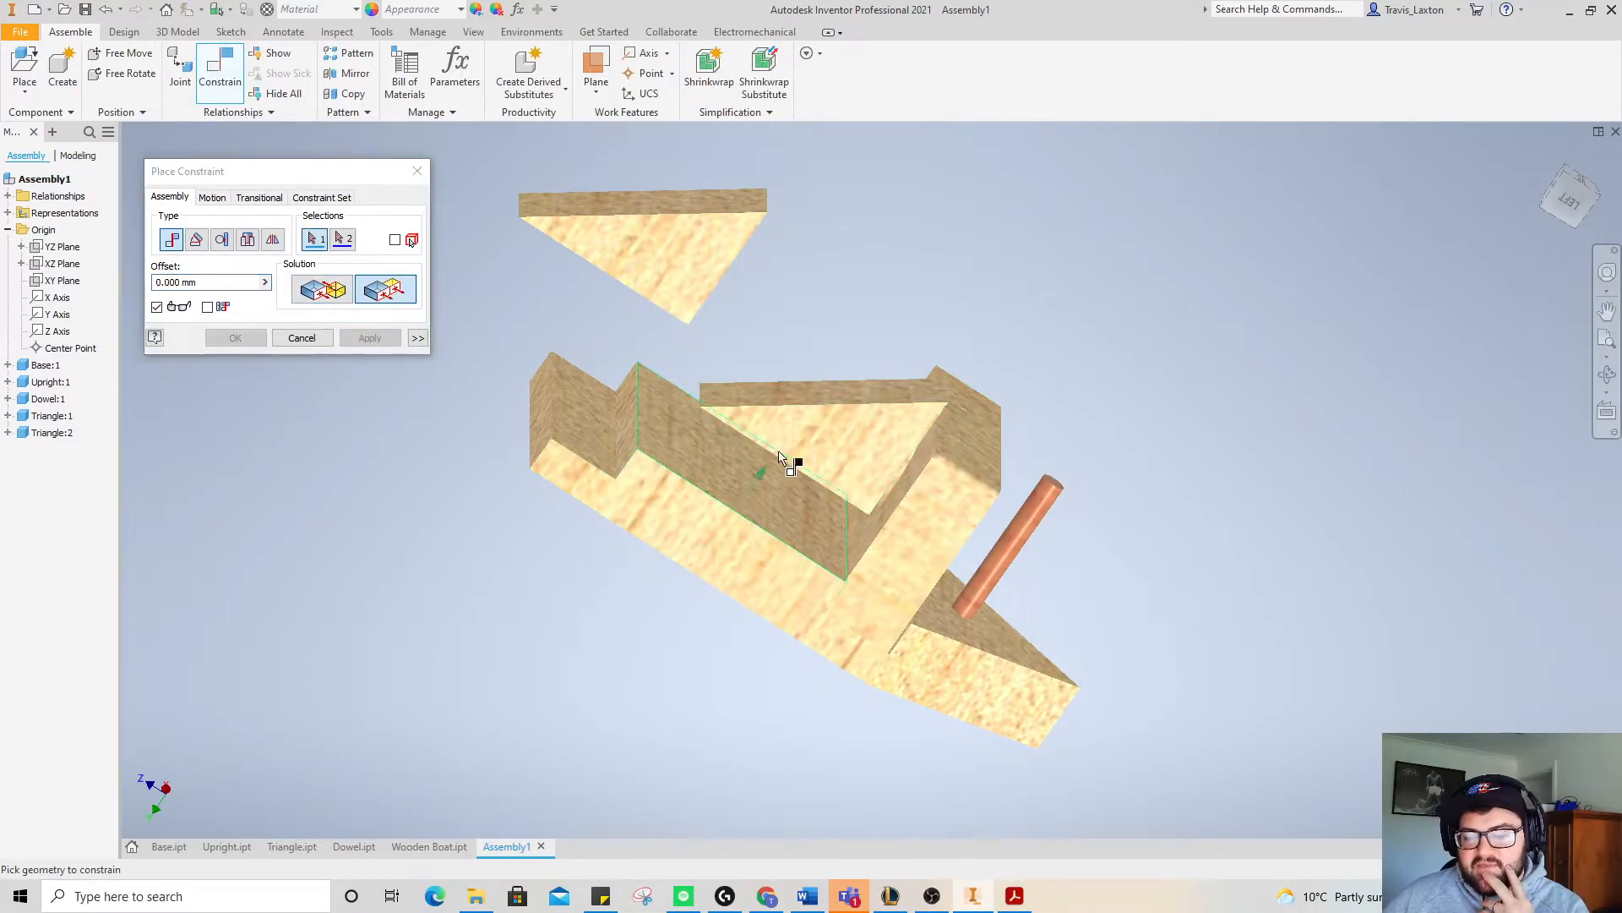
{"action": "left_click", "coordinate": [1585, 205]}
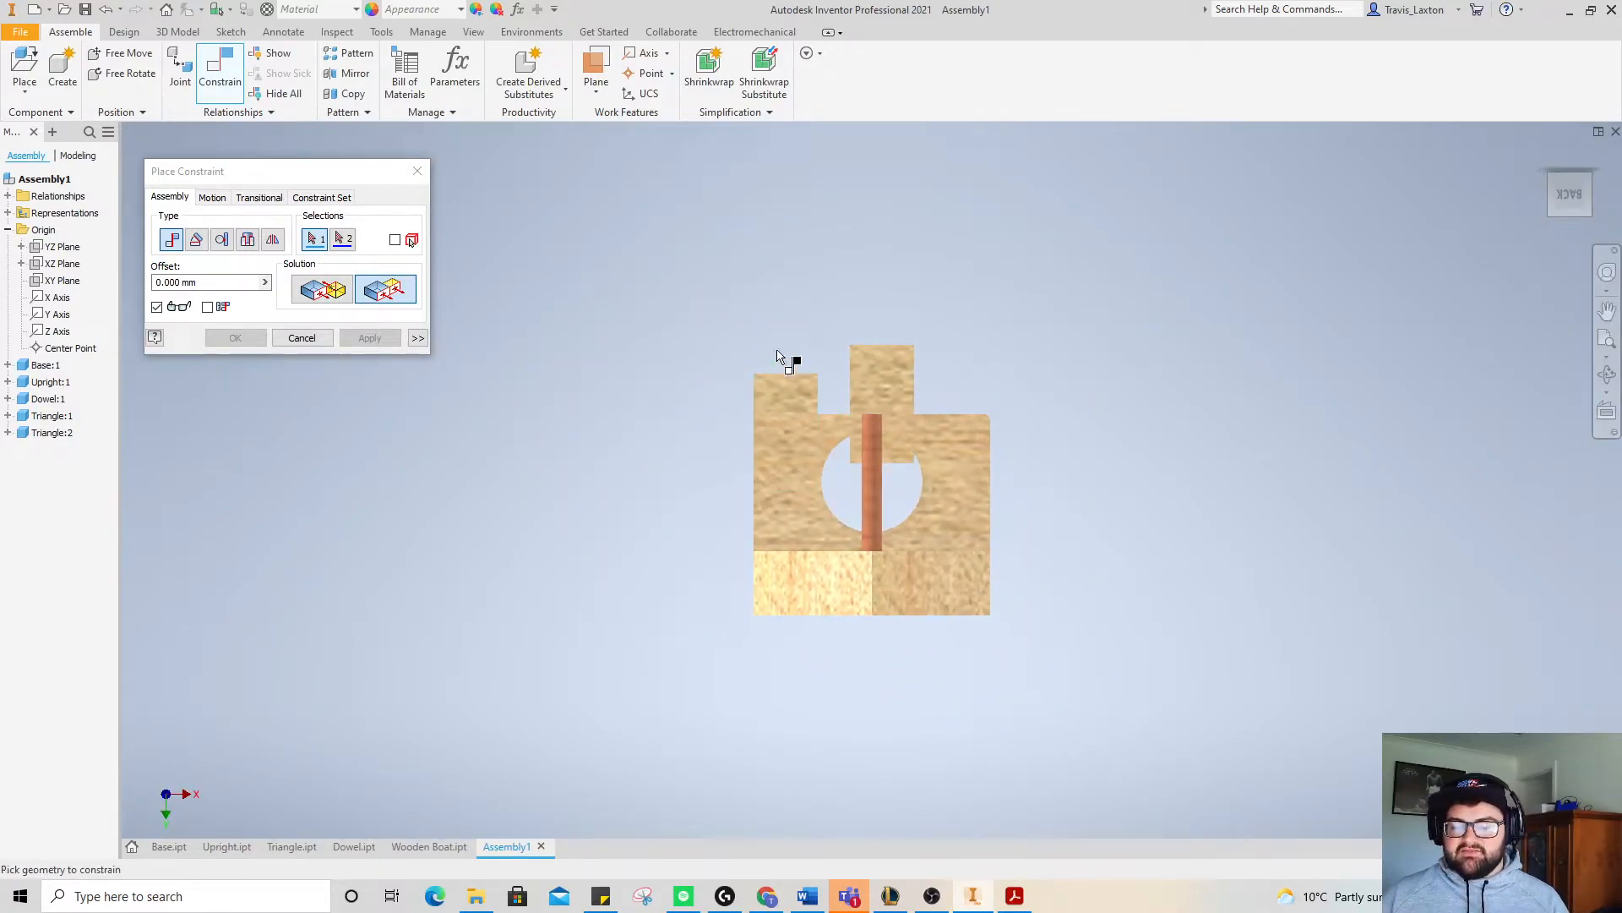
- Mate the flush Triangle's lower edge to the Base's top edge and its vertical edge to the Upright's edge, with 0 mm offsets
{"action": "left_click", "coordinate": [1540, 194]}
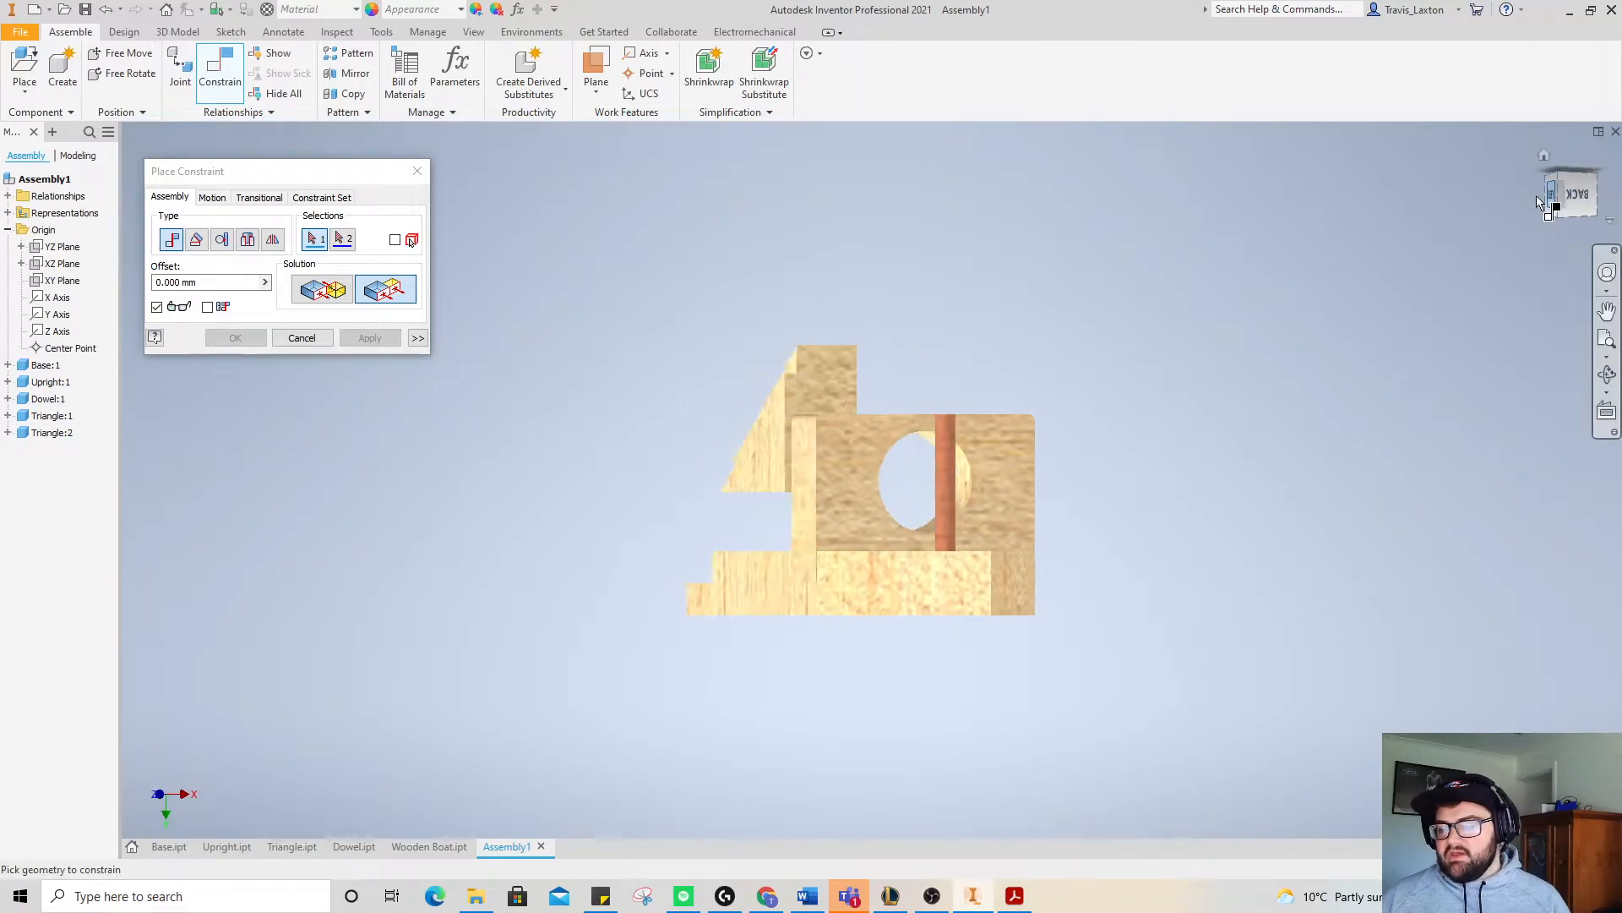
{"action": "left_click", "coordinate": [1587, 183]}
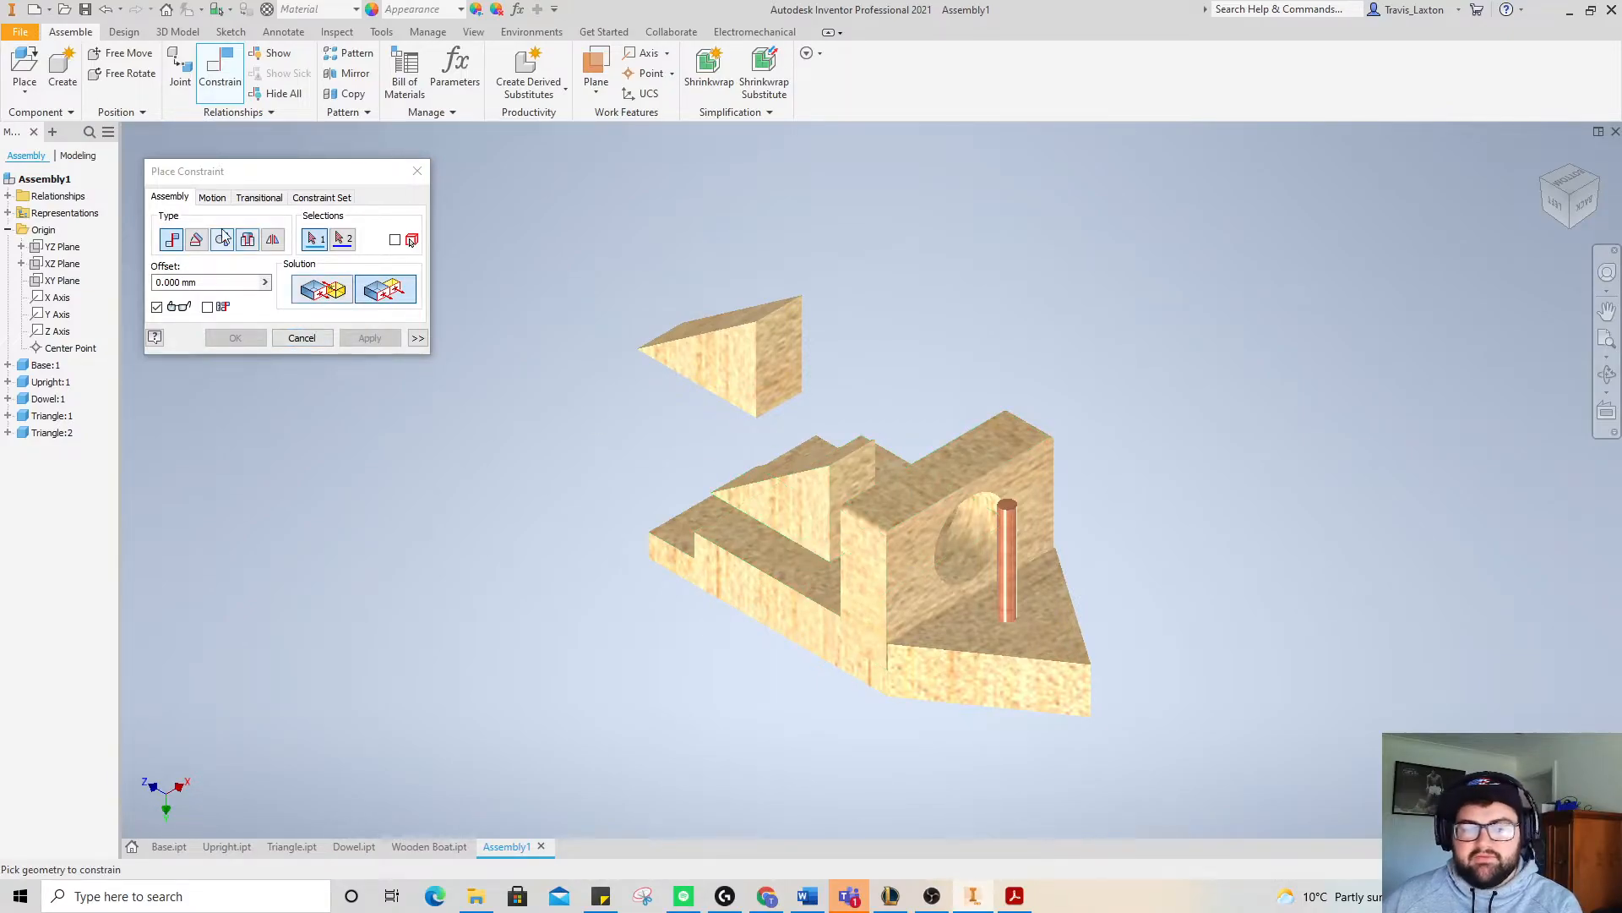
{"action": "left_click", "coordinate": [323, 294]}
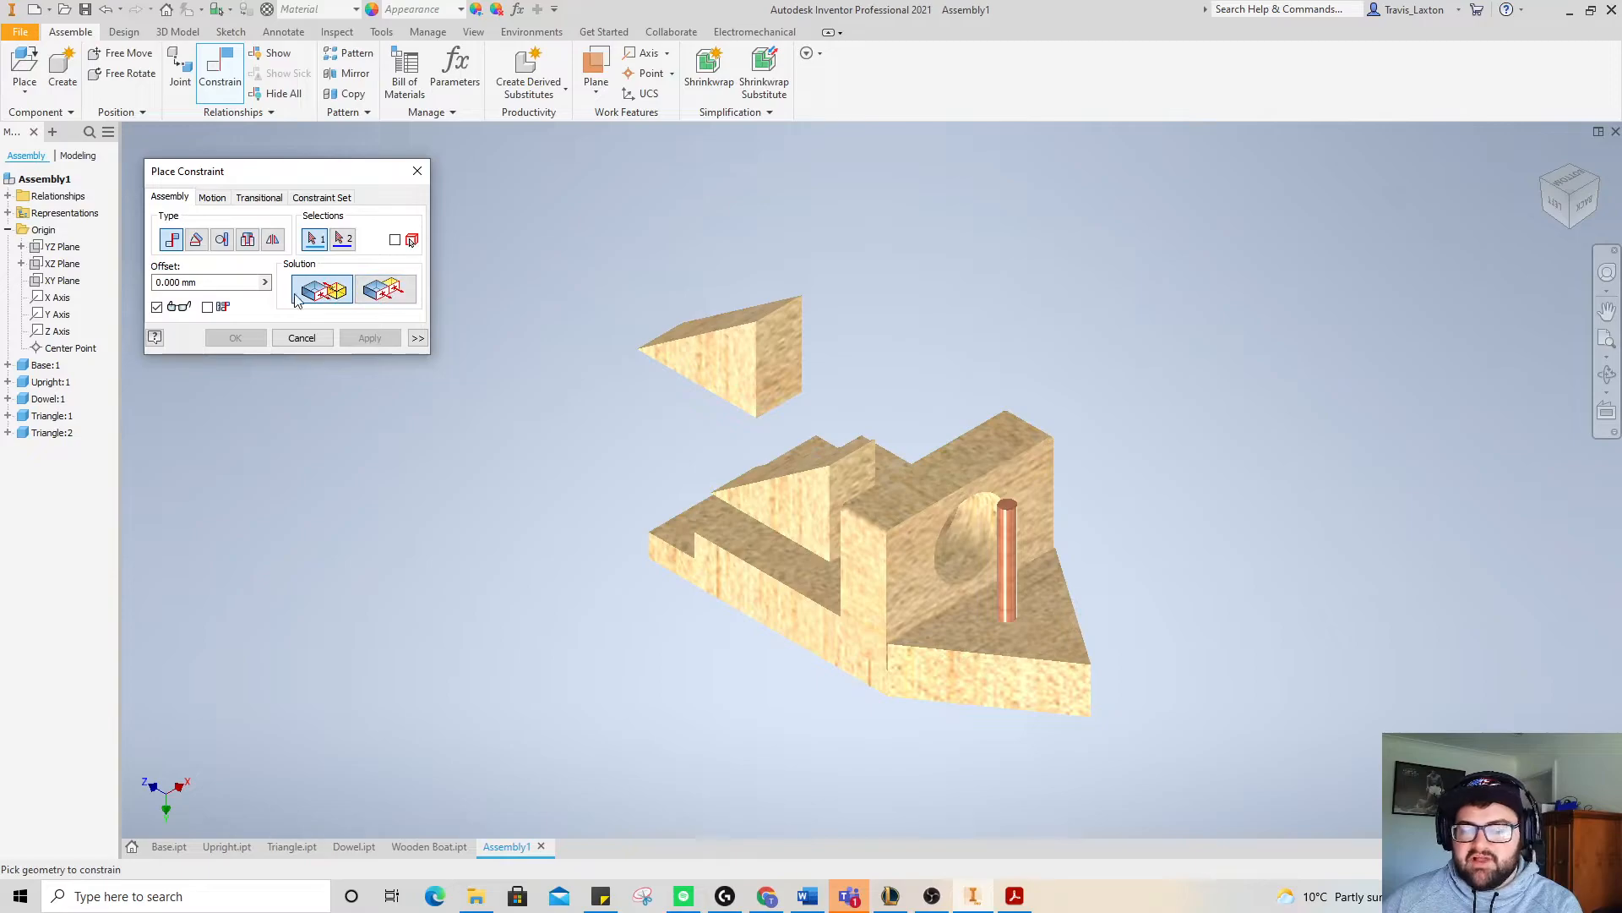
{"action": "left_click", "coordinate": [797, 543]}
{"action": "left_click", "coordinate": [789, 585]}
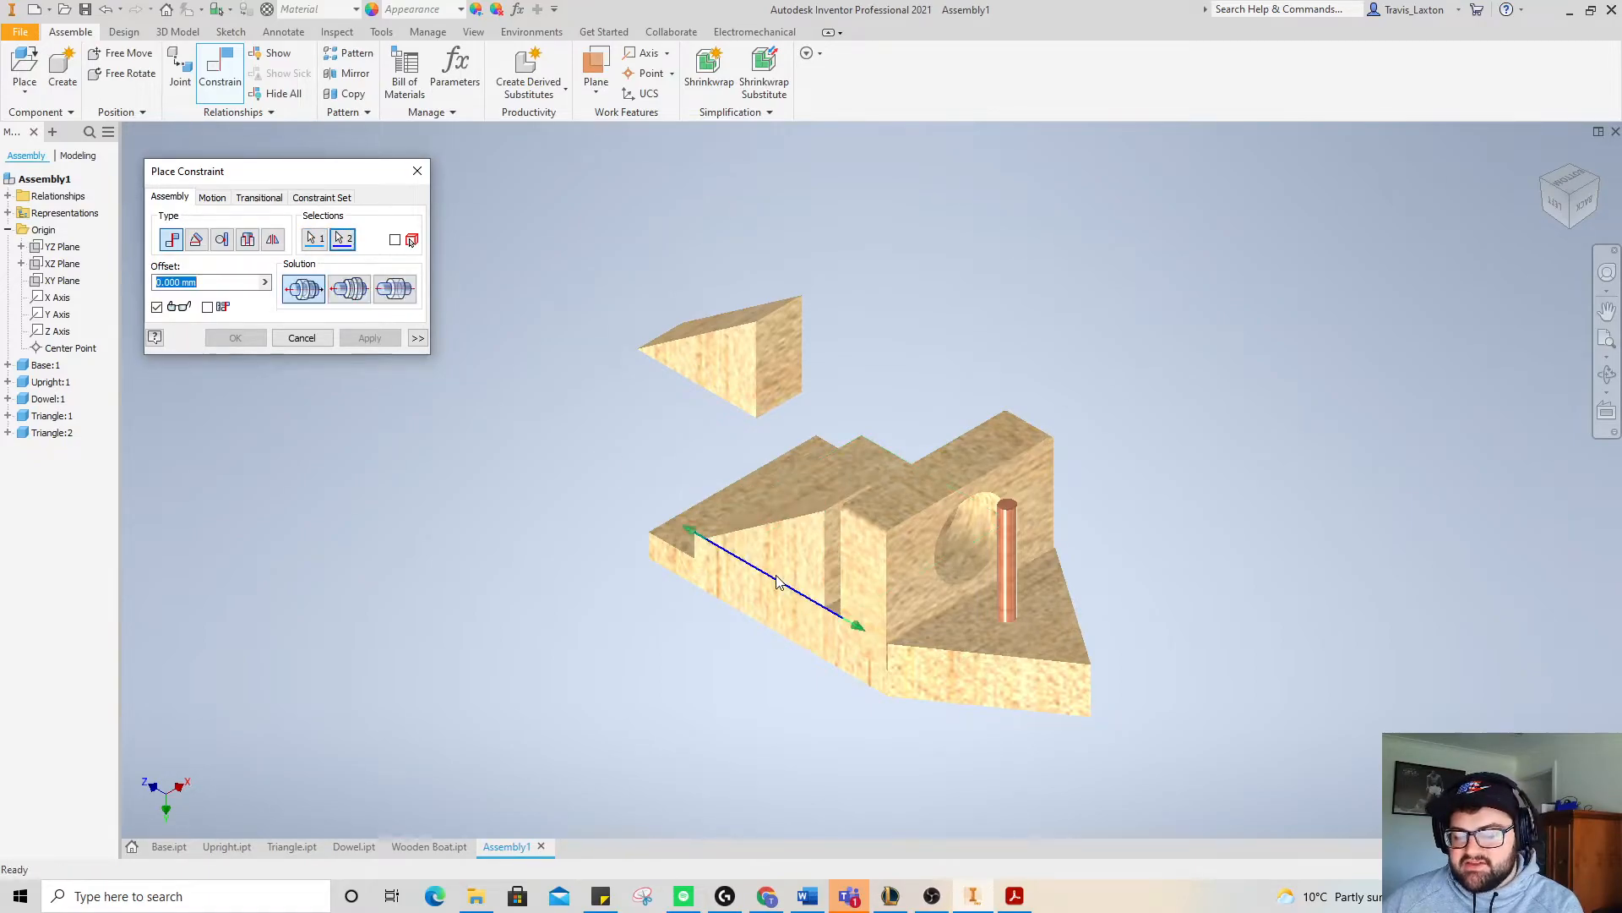
{"action": "left_click", "coordinate": [394, 339]}
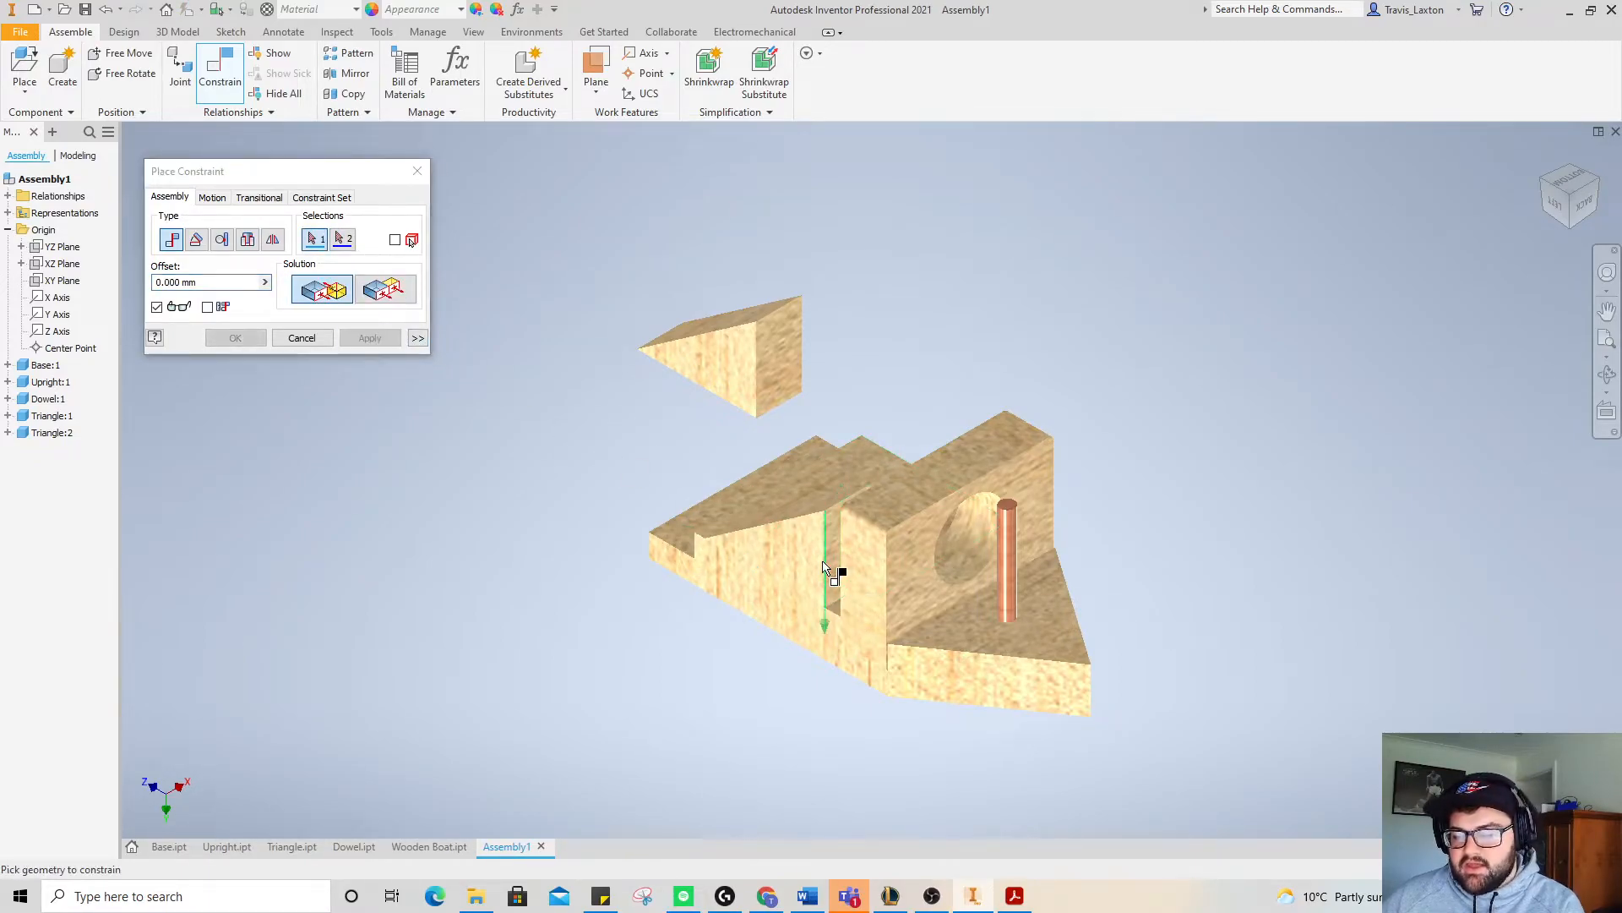
{"action": "left_click", "coordinate": [840, 572]}
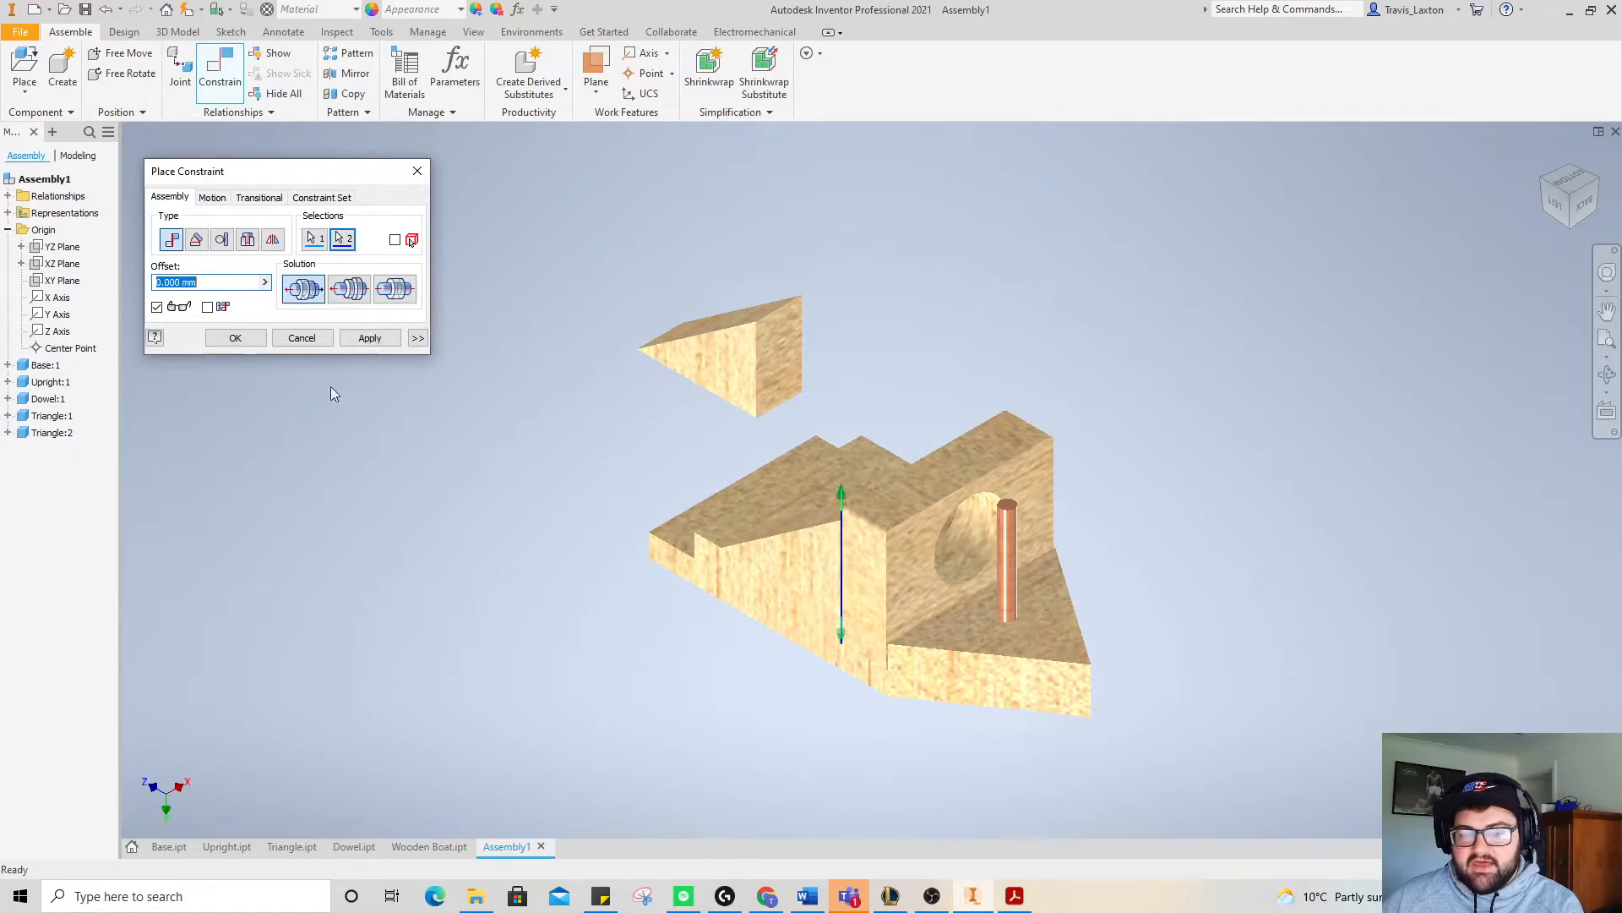
{"action": "left_click", "coordinate": [237, 338]}
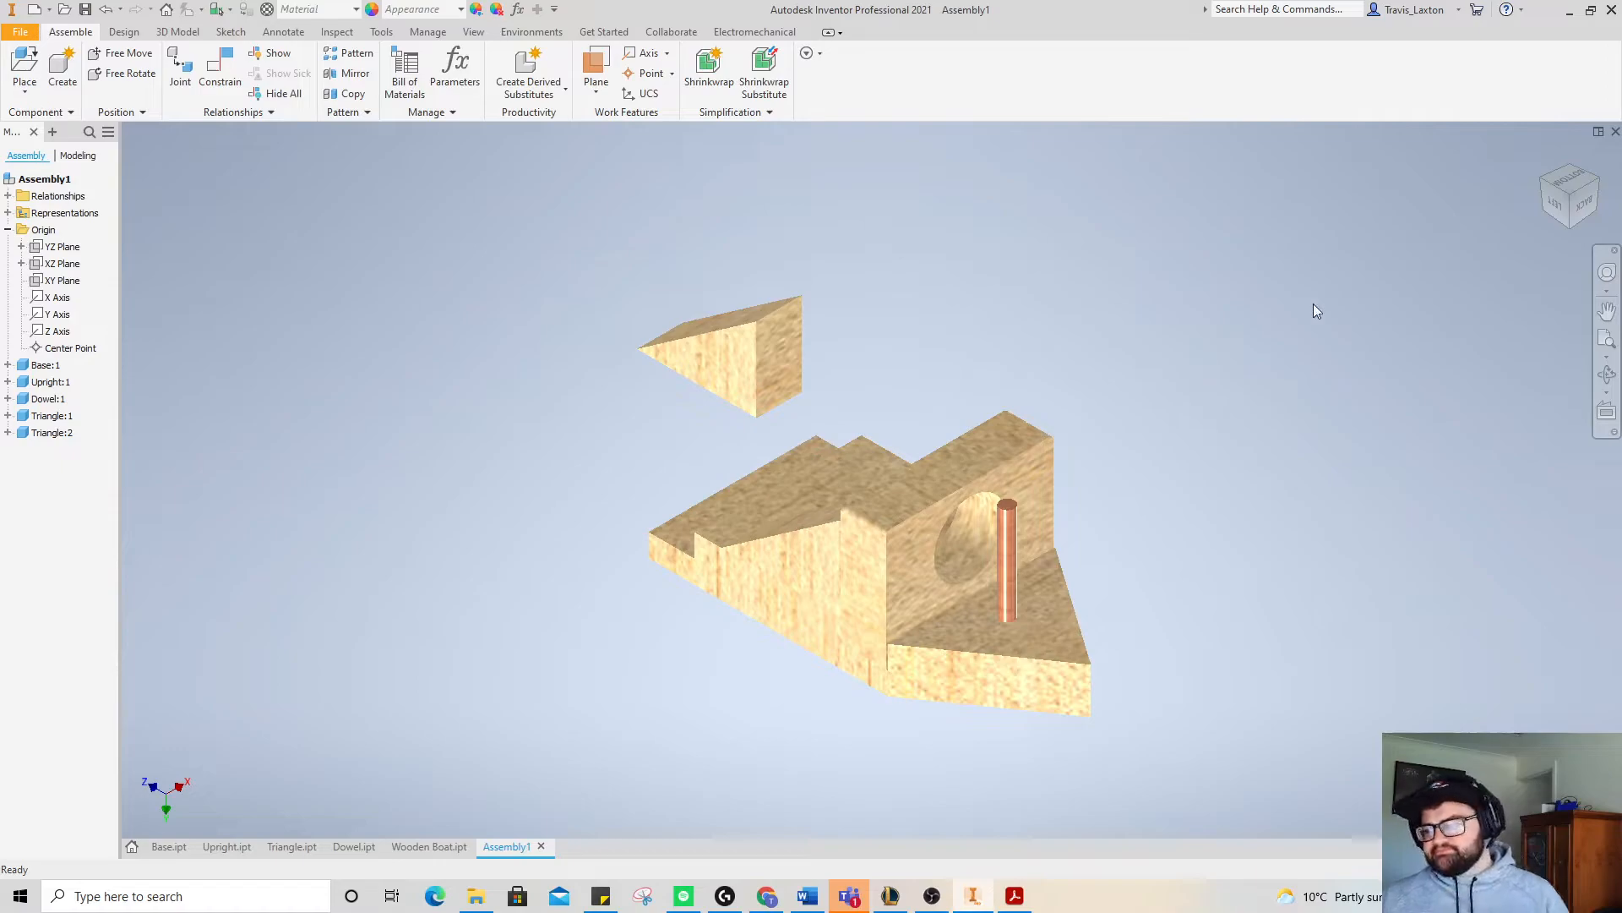
- Constrain the outer side face of the raised second Triangle flush with the Base's opposite long side face at a 0 mm offset
{"action": "left_click", "coordinate": [1592, 206]}
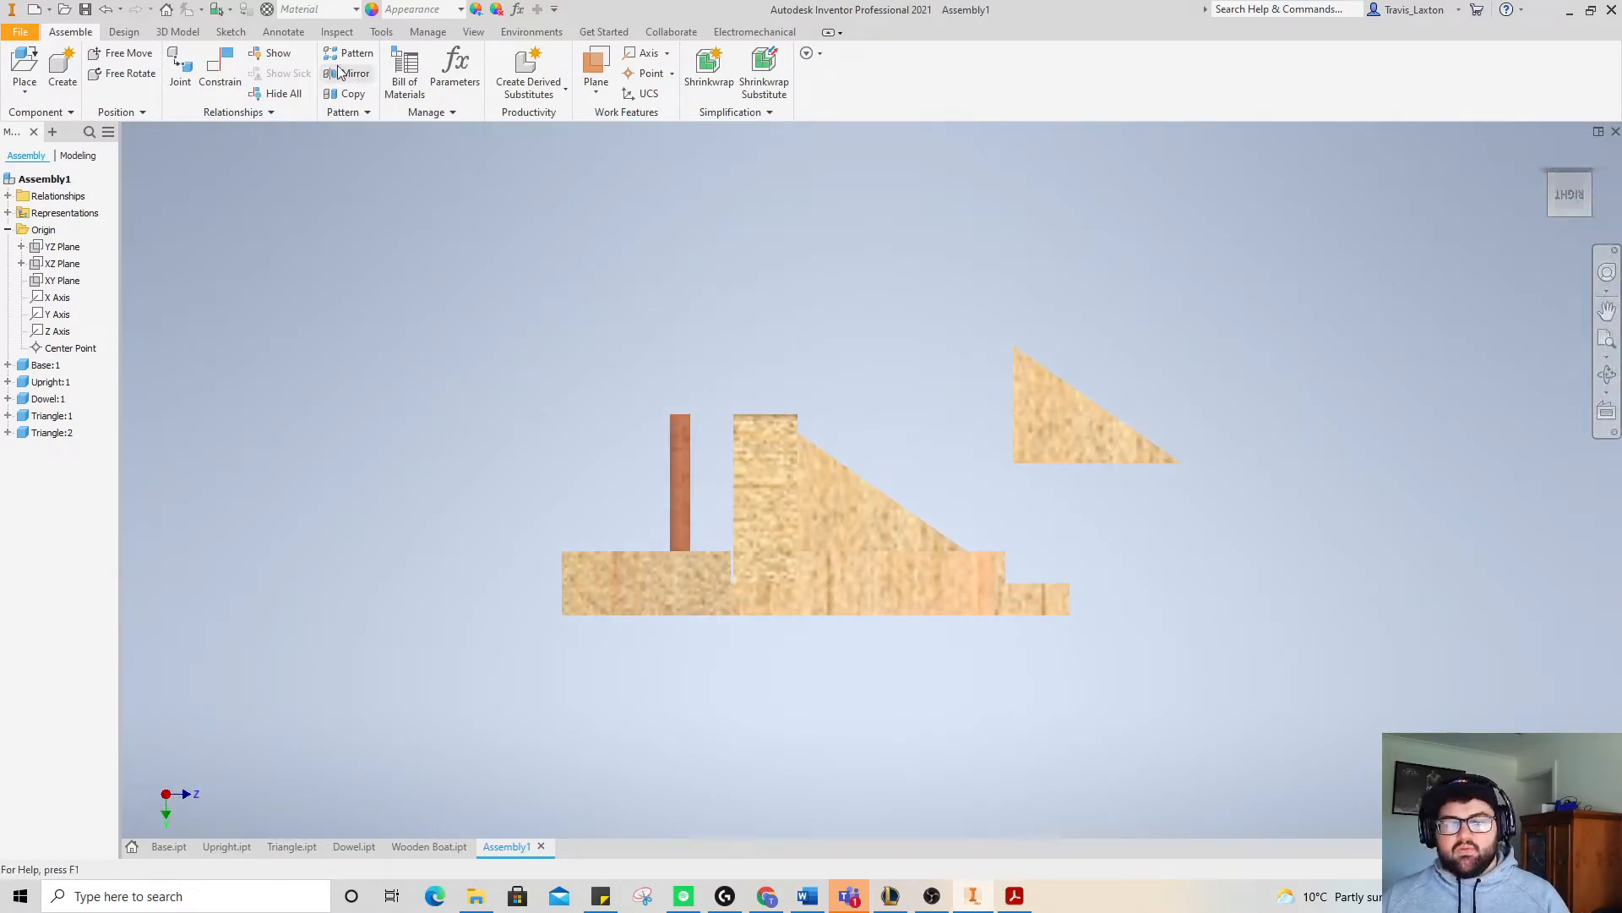
{"action": "left_click", "coordinate": [225, 74]}
{"action": "left_click", "coordinate": [397, 292]}
{"action": "left_click", "coordinate": [1057, 427]}
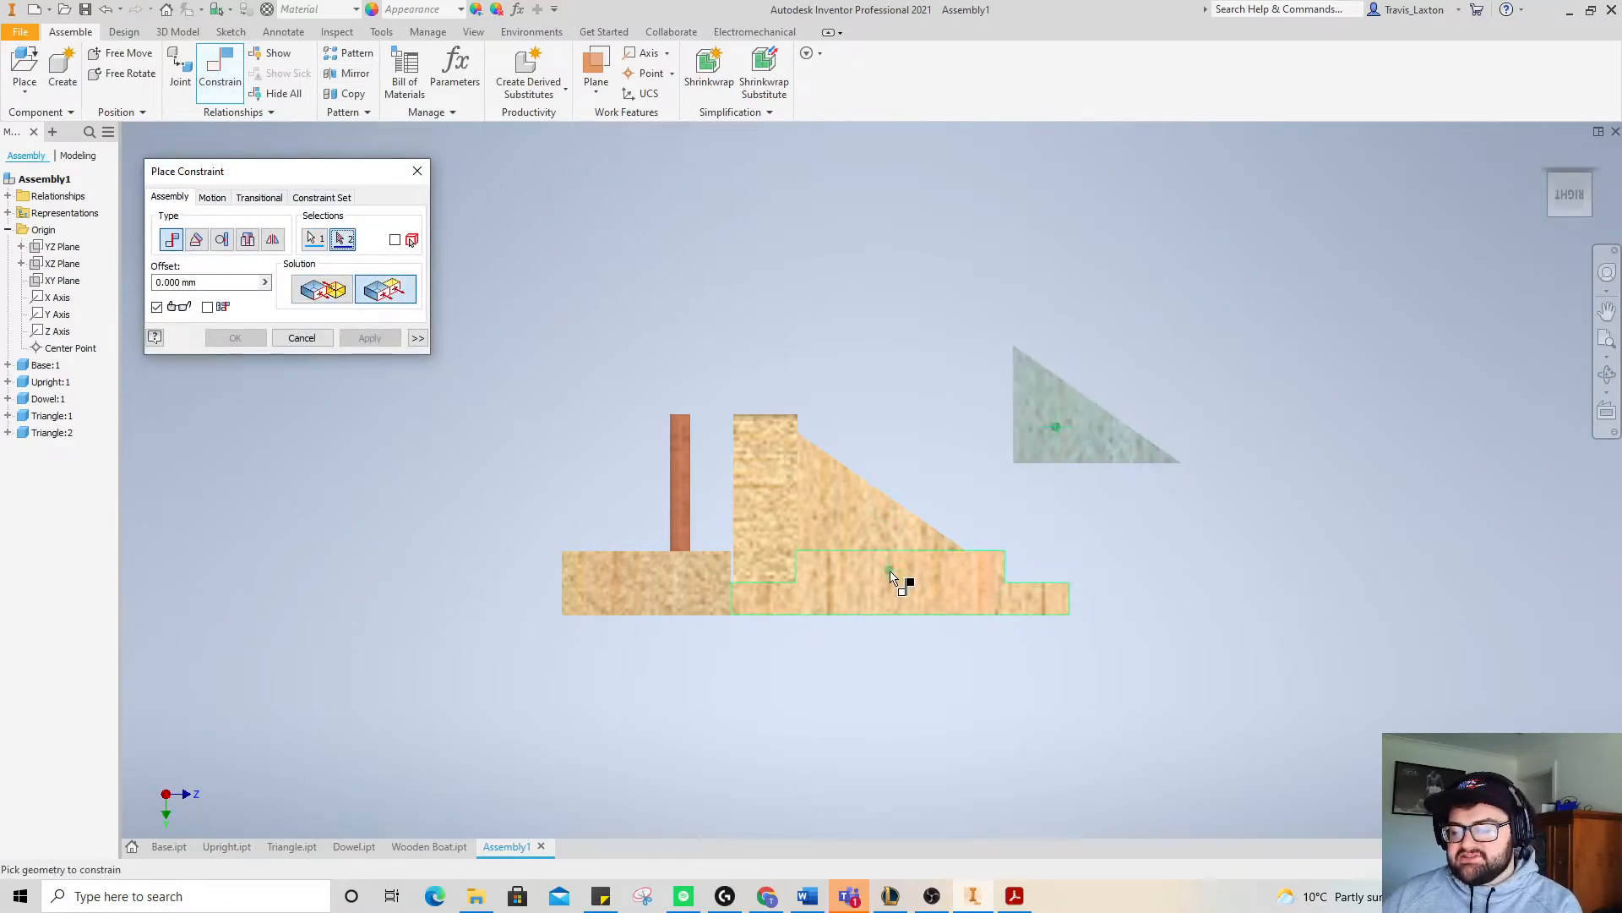
{"action": "left_click", "coordinate": [892, 575]}
{"action": "left_click", "coordinate": [345, 339]}
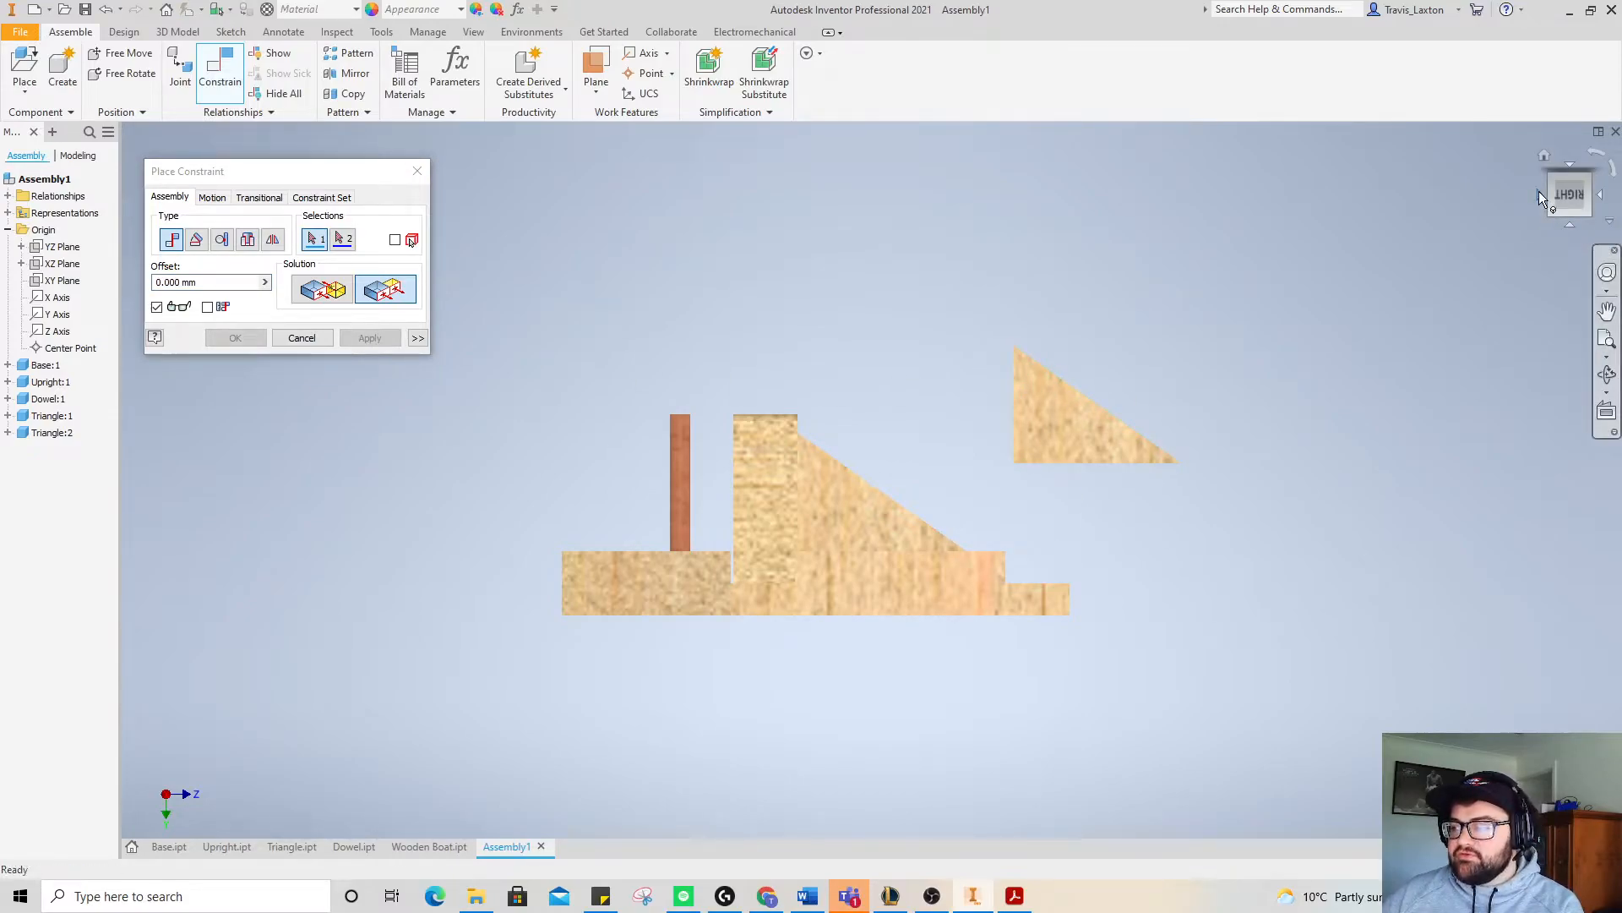
- Mate the second Triangle's outer vertical edge with the adjacent vertical edge of the Upright at a 0 mm offset
{"action": "left_click", "coordinate": [1539, 191]}
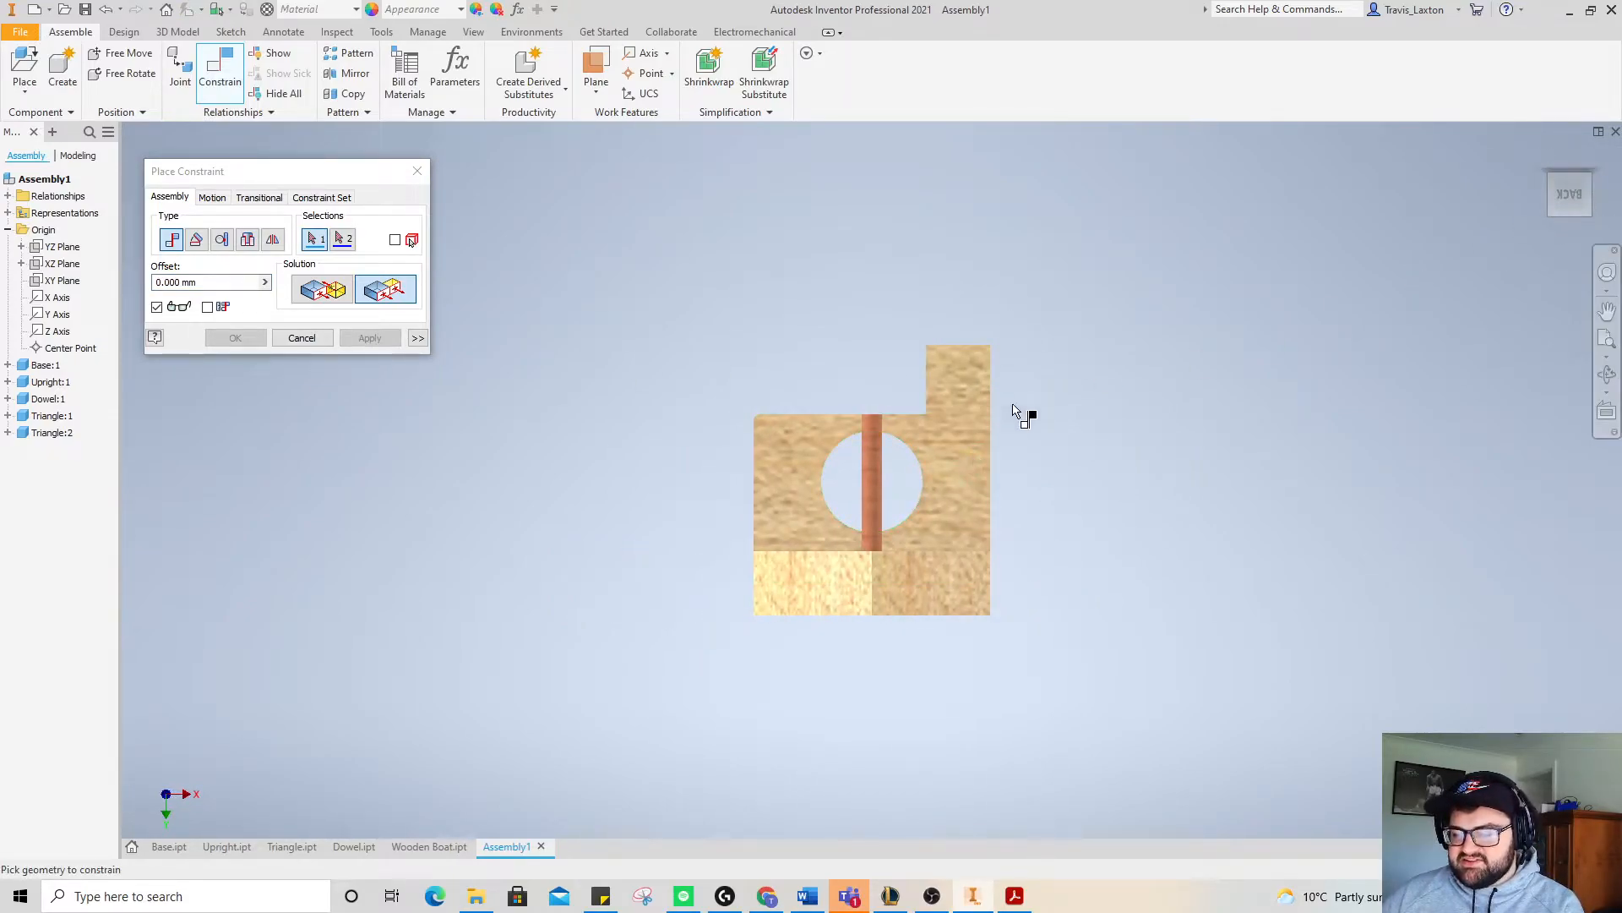
{"action": "mouse_move", "coordinate": [1538, 189]}
{"action": "left_mouse_down"}
{"action": "mouse_move", "coordinate": [1527, 200]}
{"action": "mouse_move", "coordinate": [1554, 216]}
{"action": "left_mouse_up"}
{"action": "left_click", "coordinate": [307, 291]}
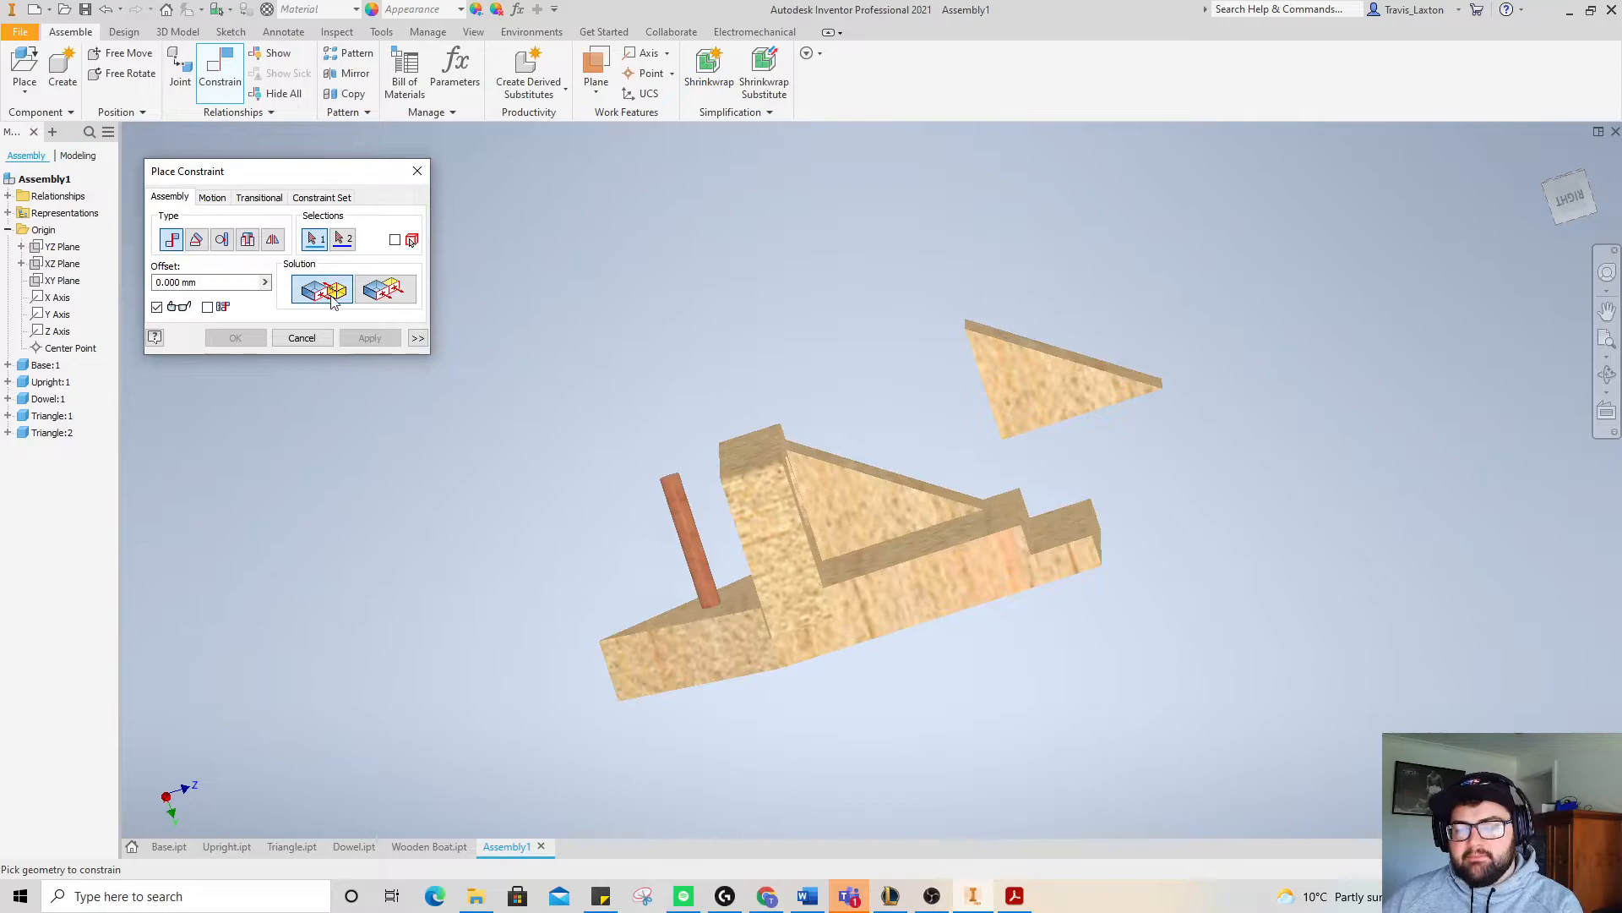
{"action": "left_click", "coordinate": [980, 382]}
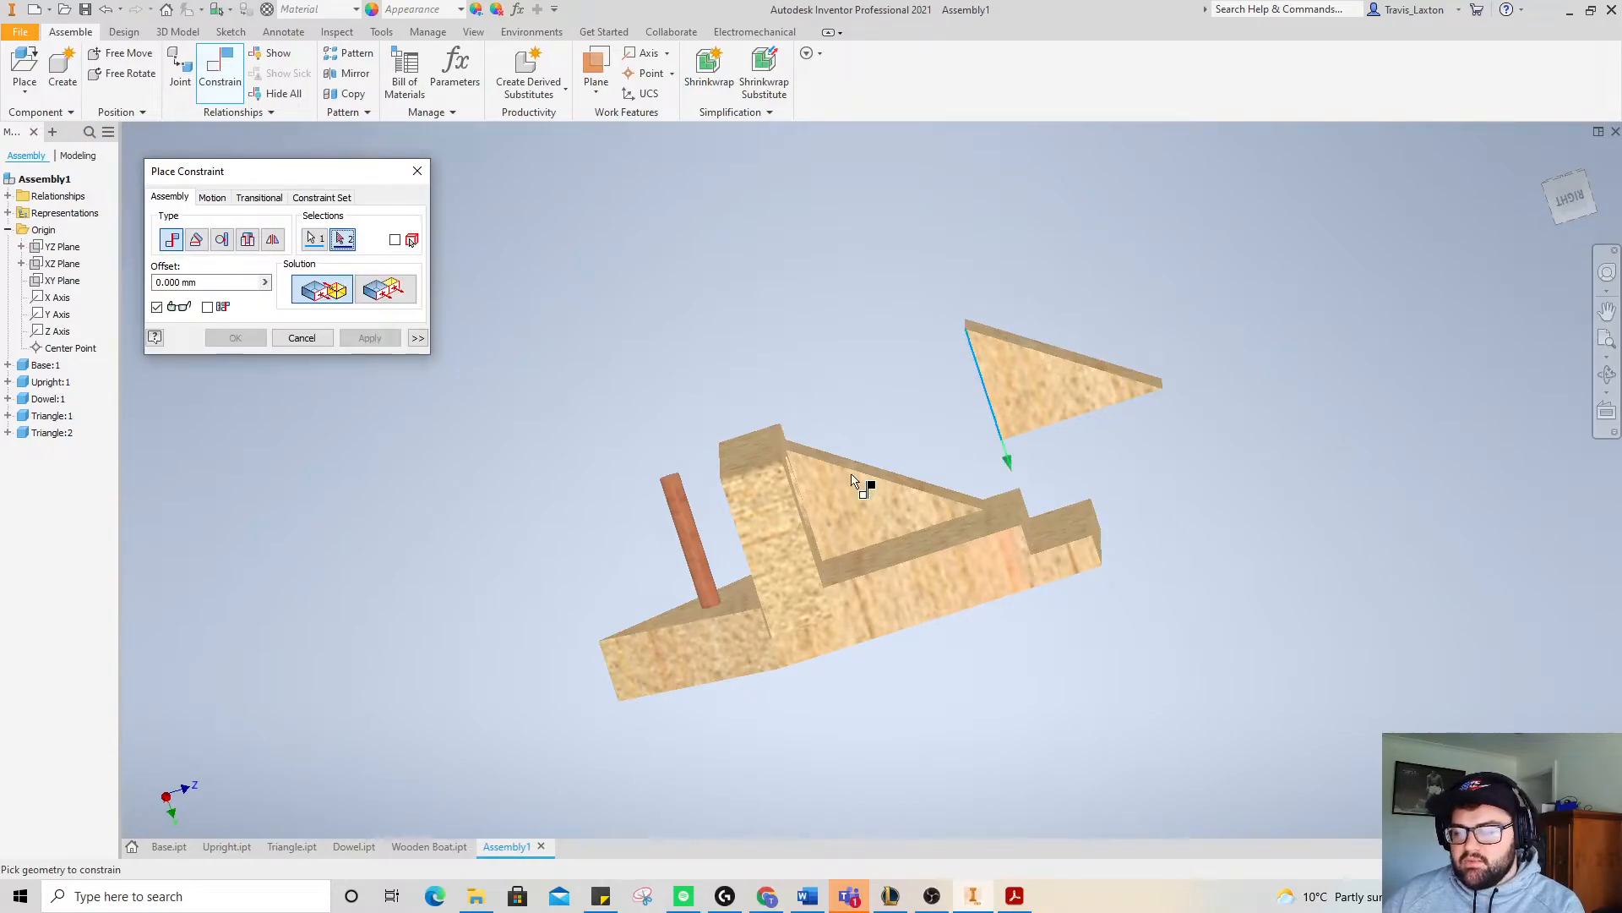
{"action": "left_click", "coordinate": [807, 517]}
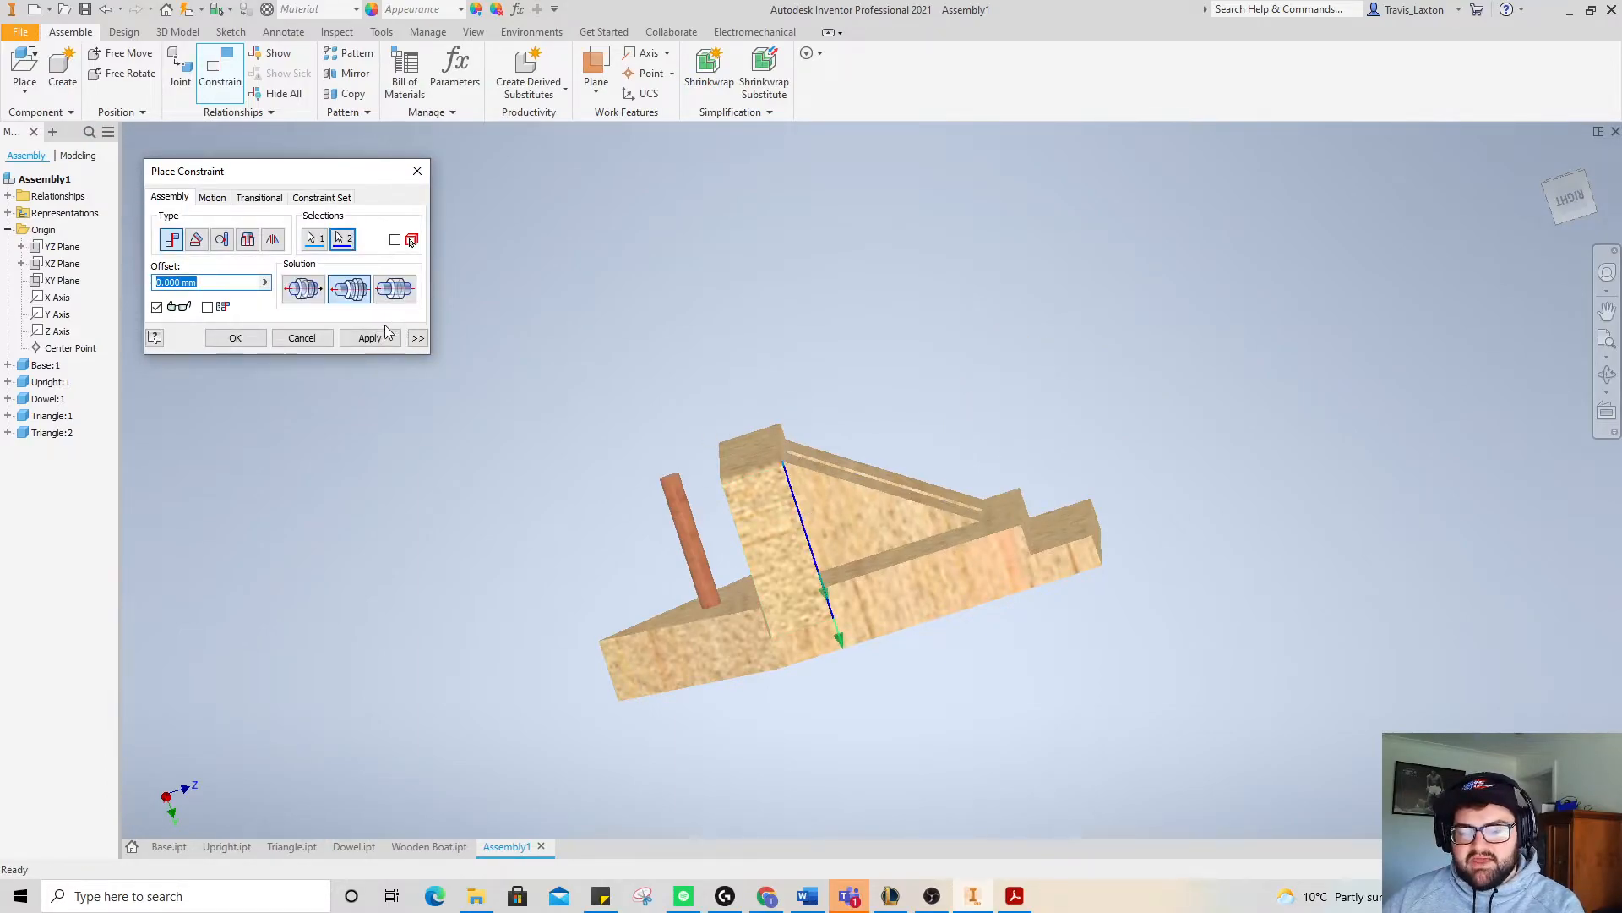
{"action": "left_click", "coordinate": [381, 337]}
- Mate the second Triangle's lower outer edge with the Base's top side edge at a 0 mm offset
{"action": "left_click", "coordinate": [915, 562]}
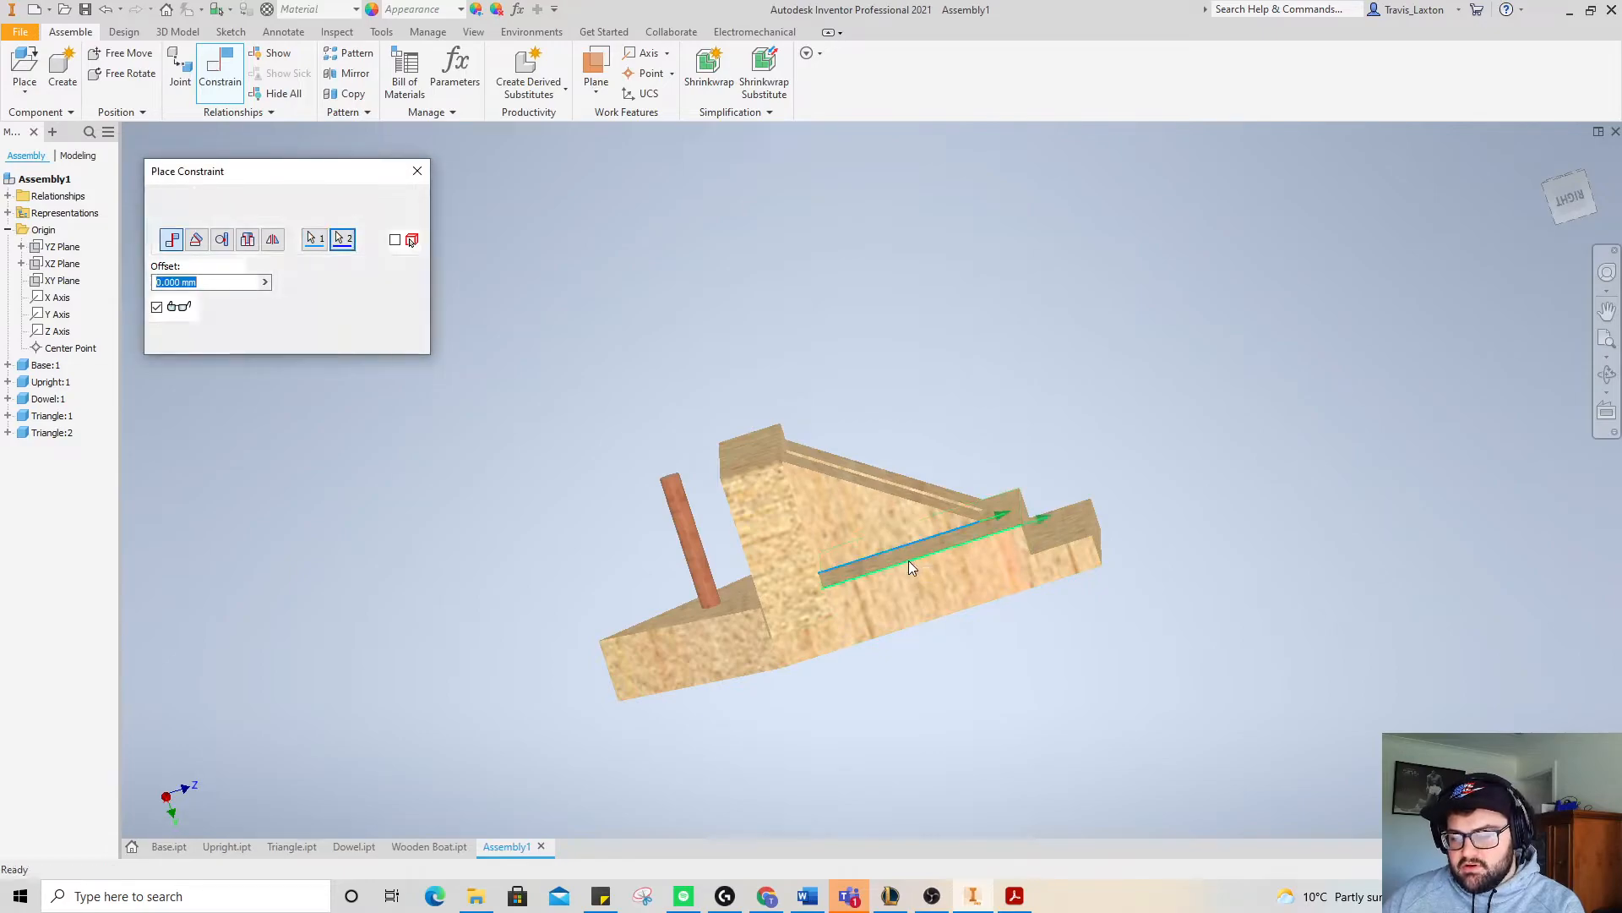
{"action": "left_click", "coordinate": [909, 562]}
{"action": "left_click", "coordinate": [237, 338]}
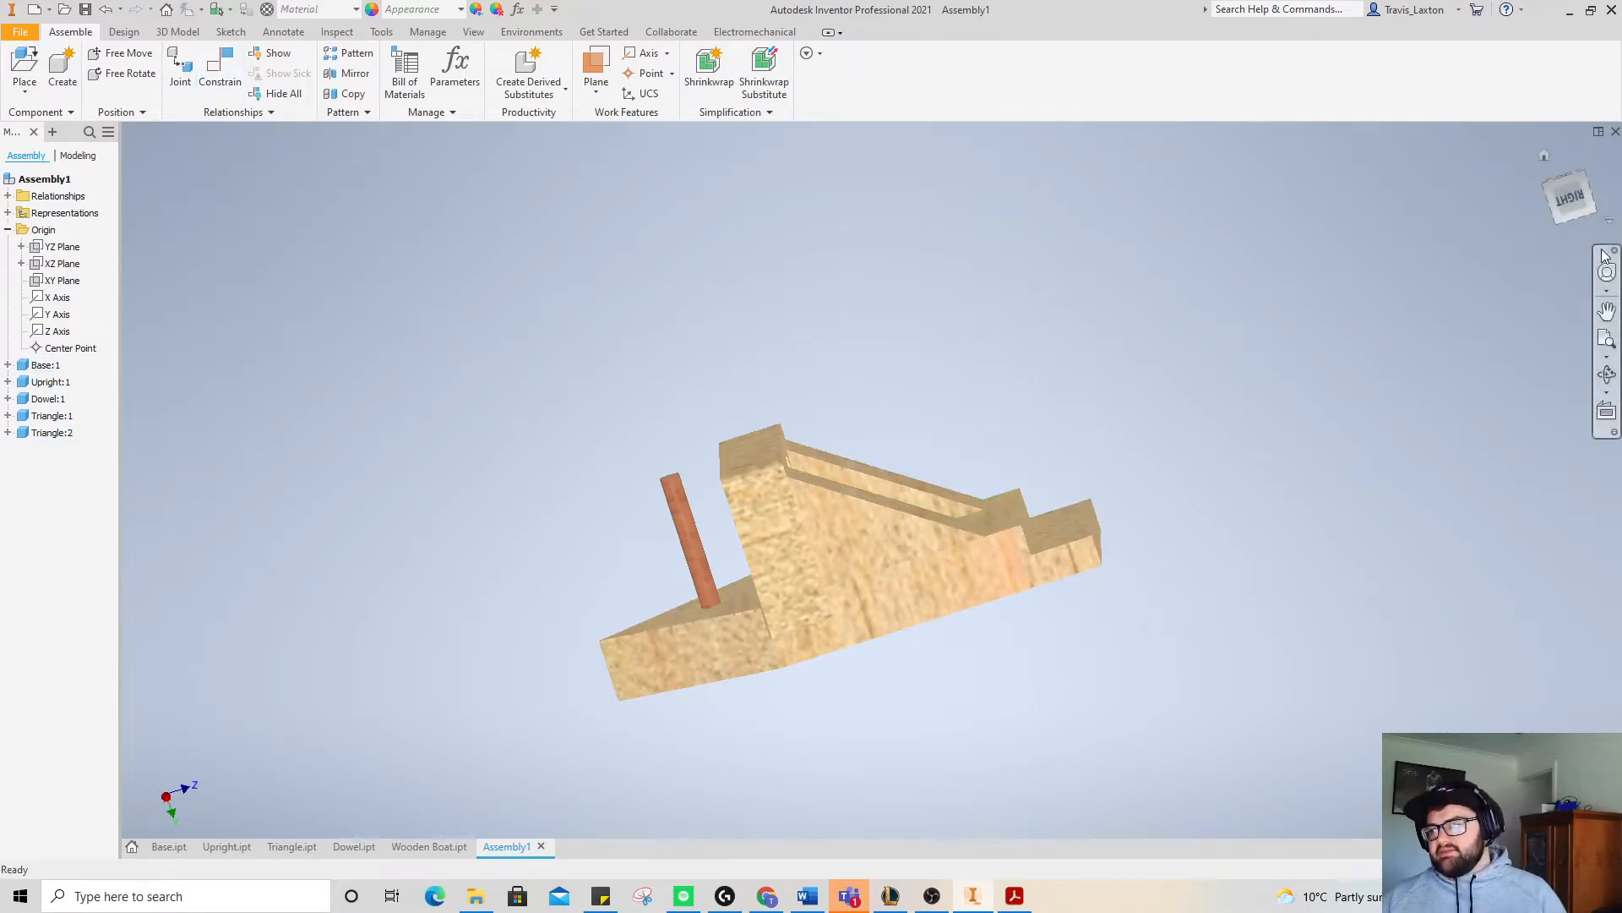
{"action": "left_click", "coordinate": [1543, 193]}
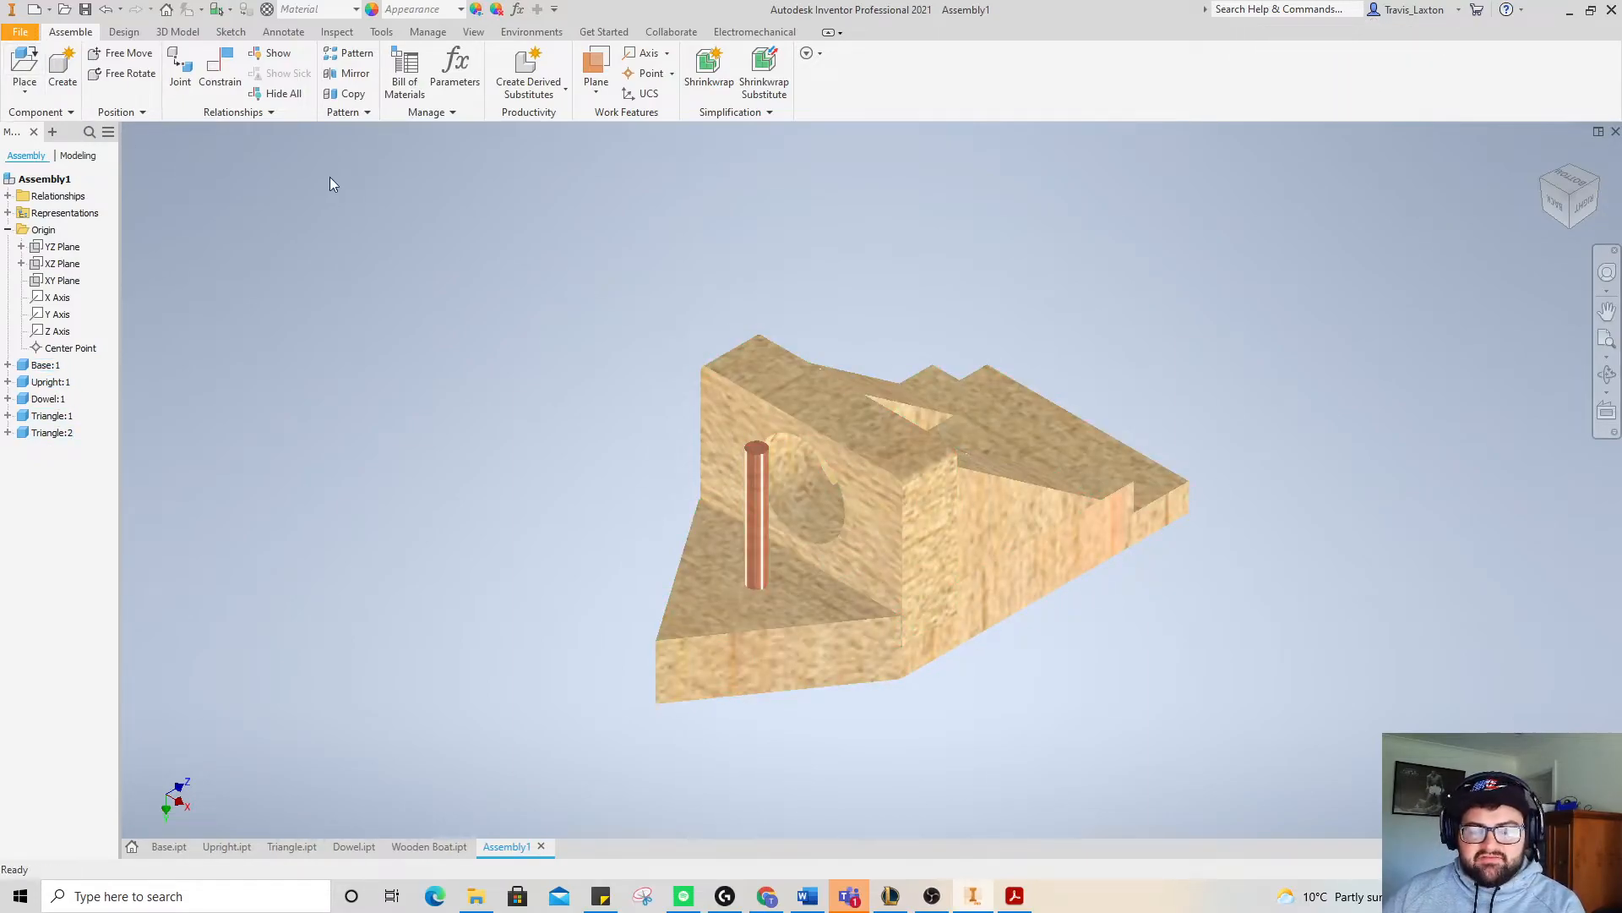
- Save the assembly as Wooden Boat Assembly in the Wooden boat folder, including the changes to its dependent Base part
{"action": "left_click", "coordinate": [85, 10]}
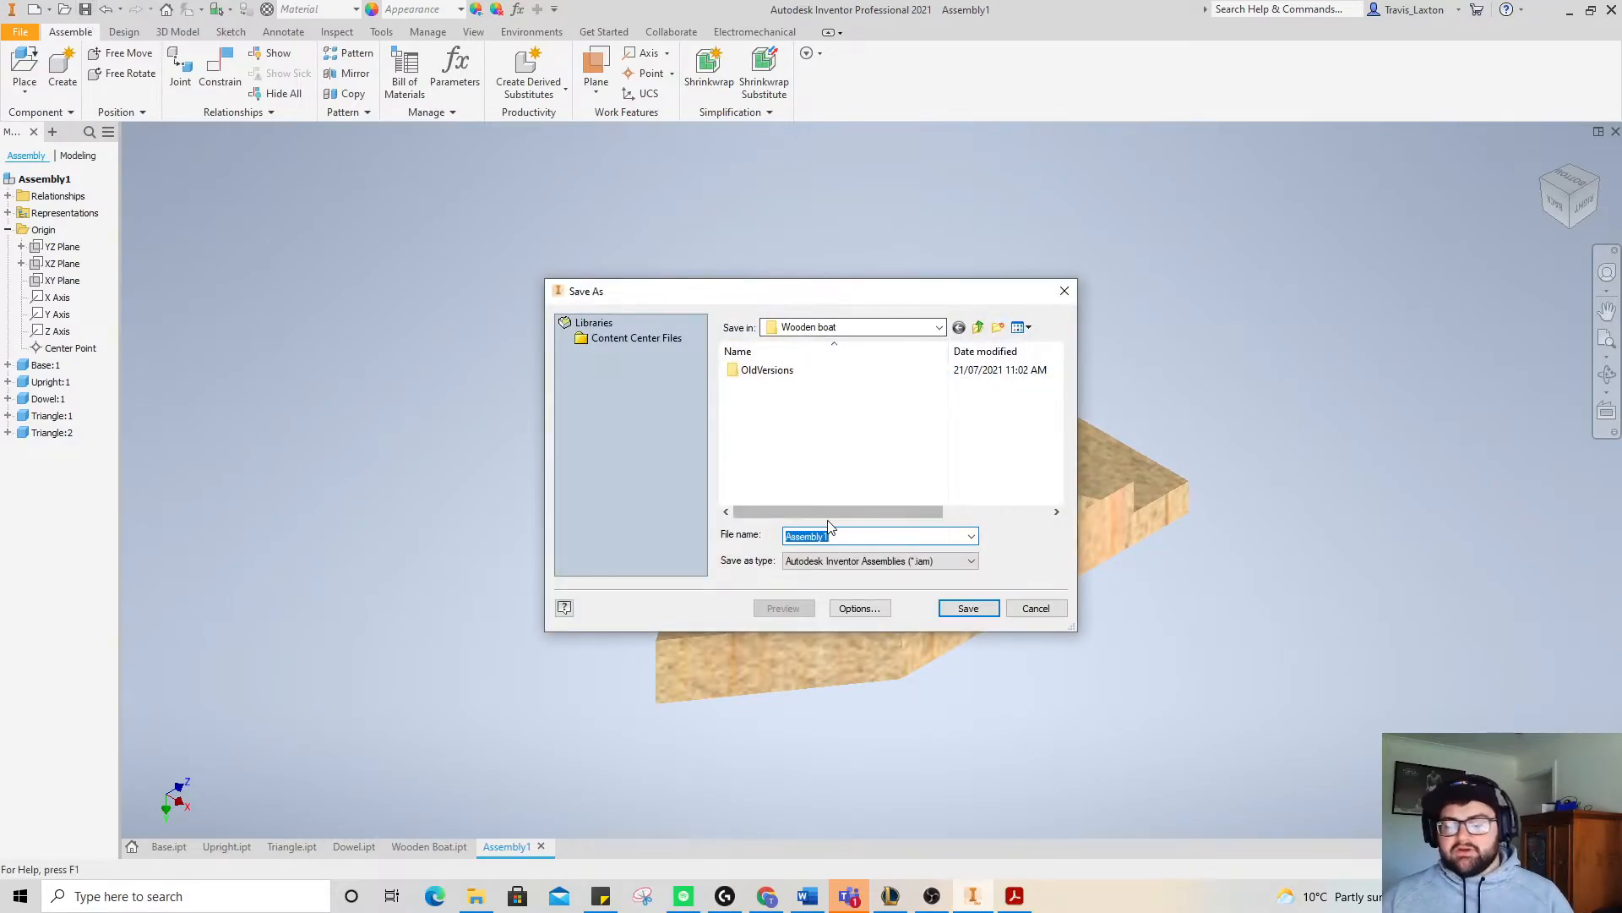
{"action": "type", "text": "Wooden "}
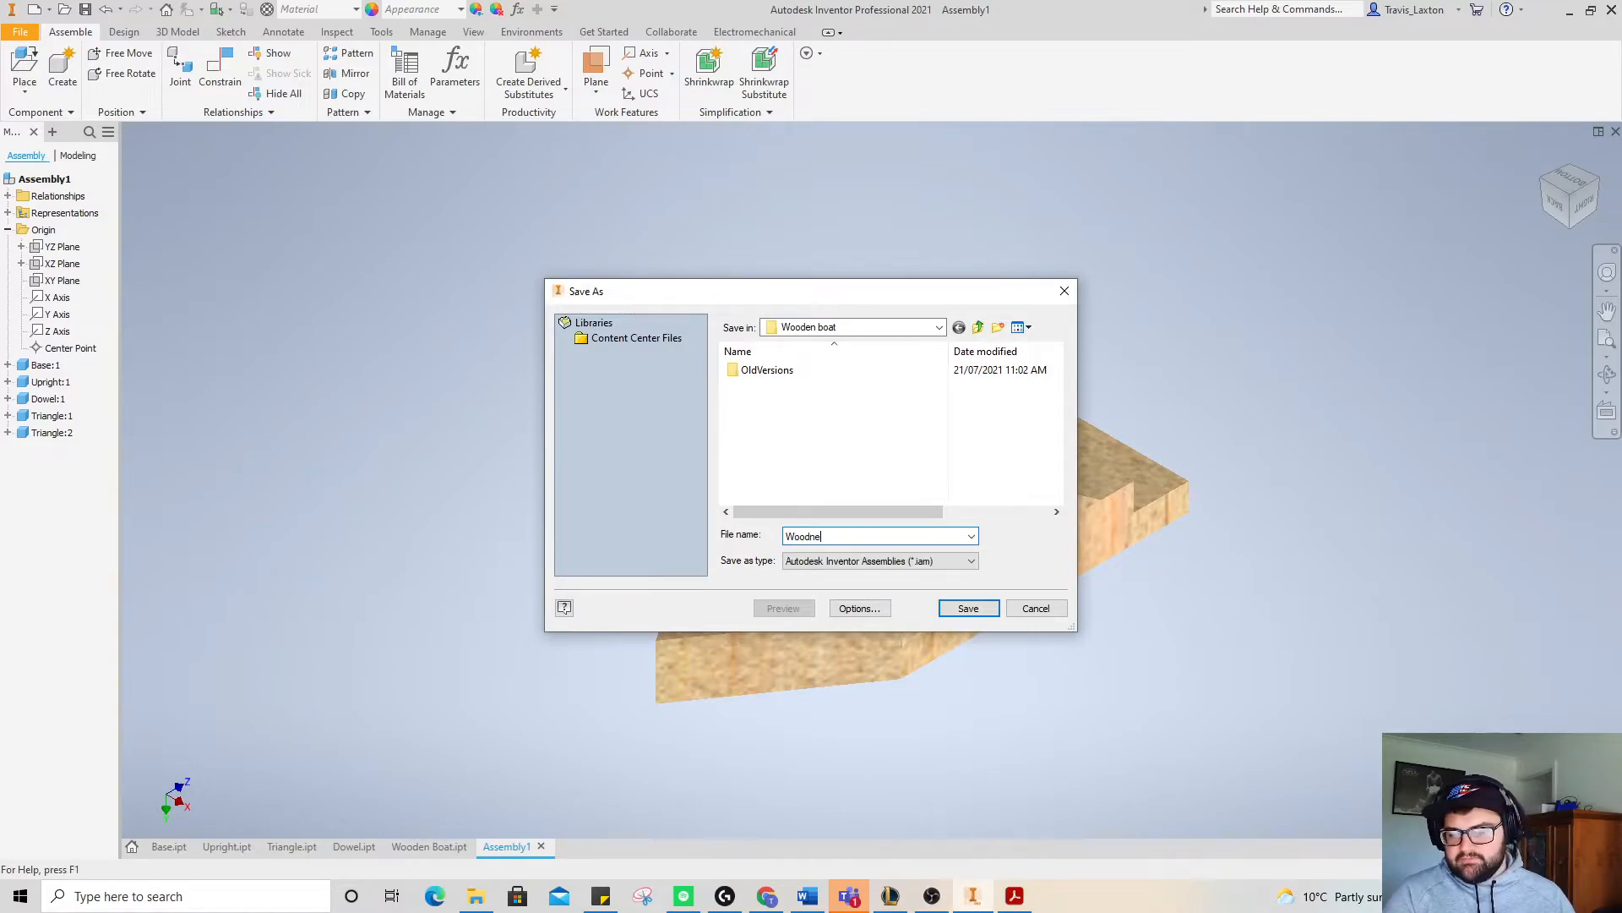
{"action": "type", "text": "Boat Assembly"}
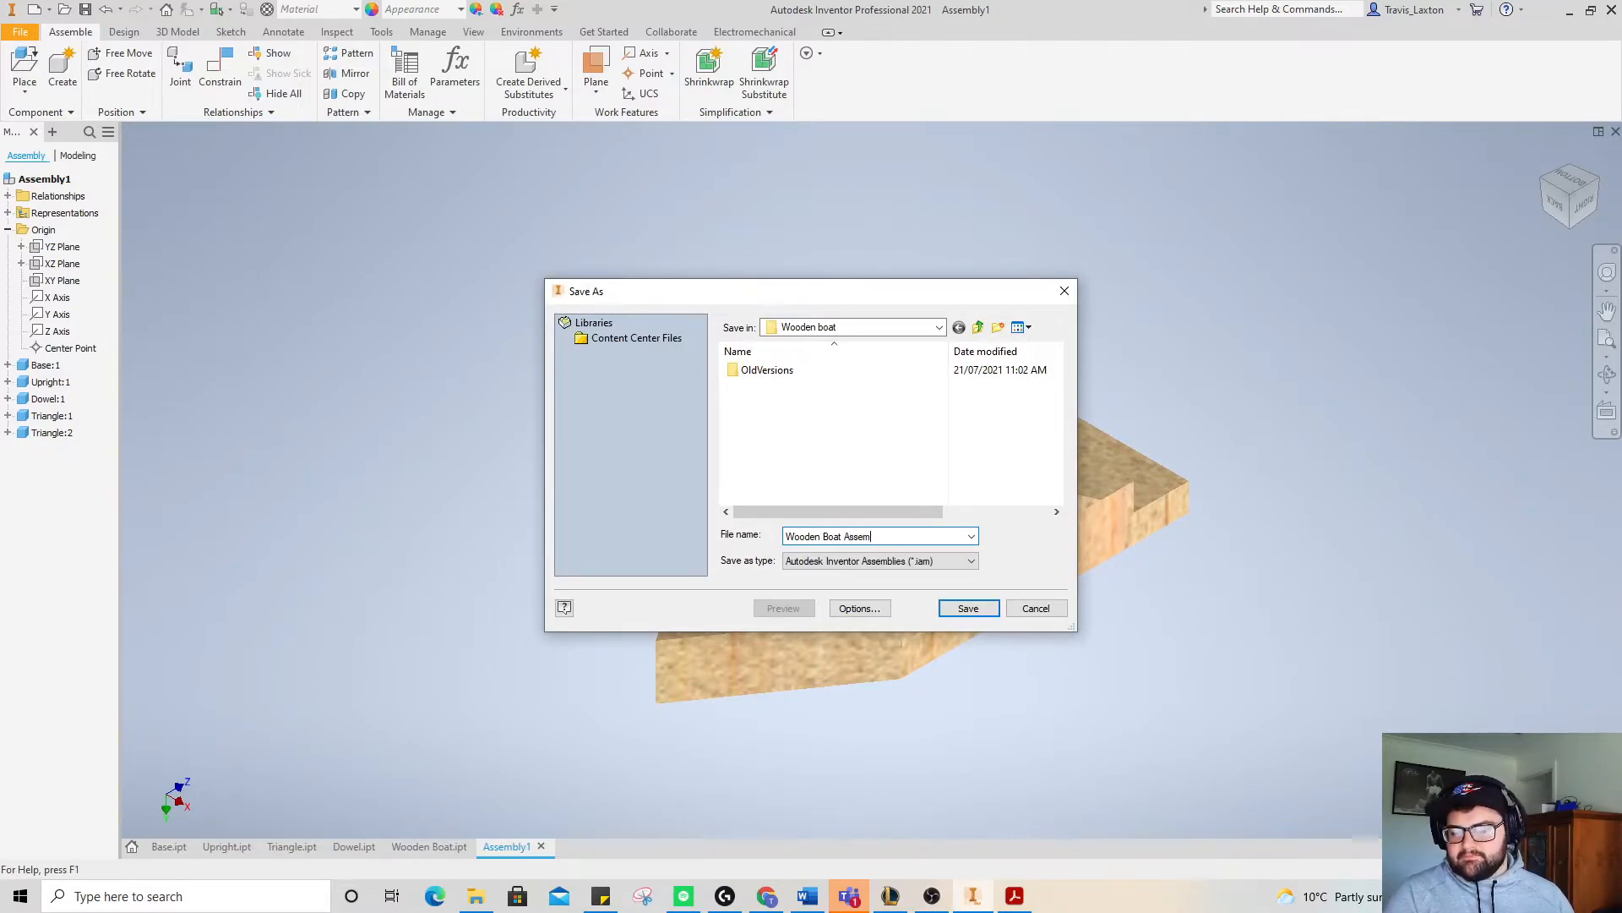
{"action": "left_click", "coordinate": [969, 608]}
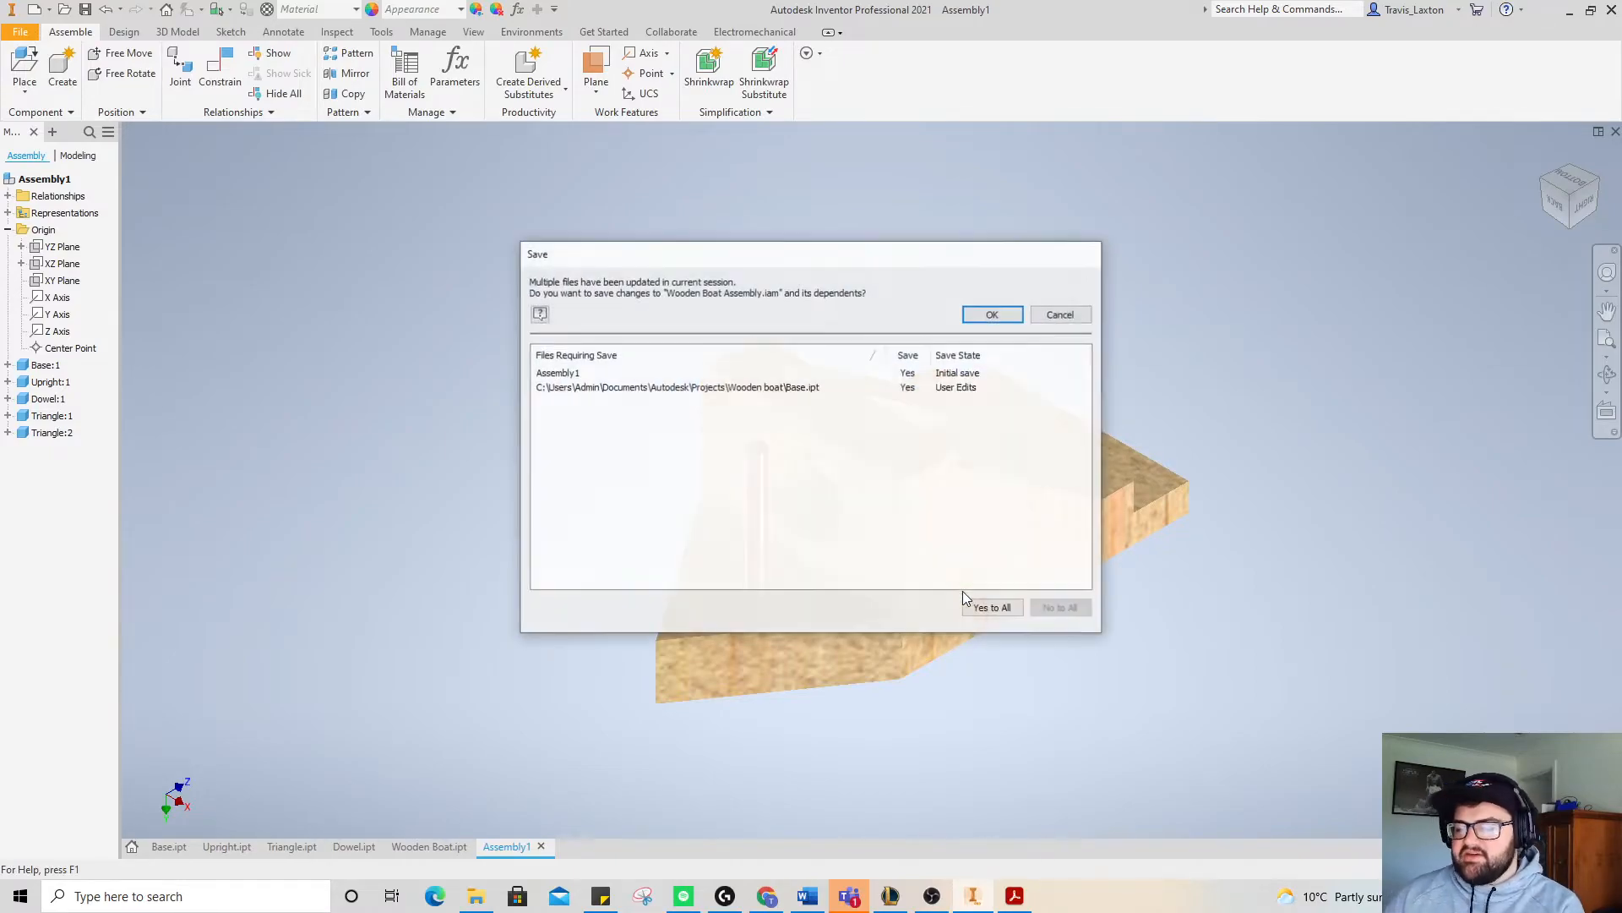
{"action": "left_click", "coordinate": [996, 316]}
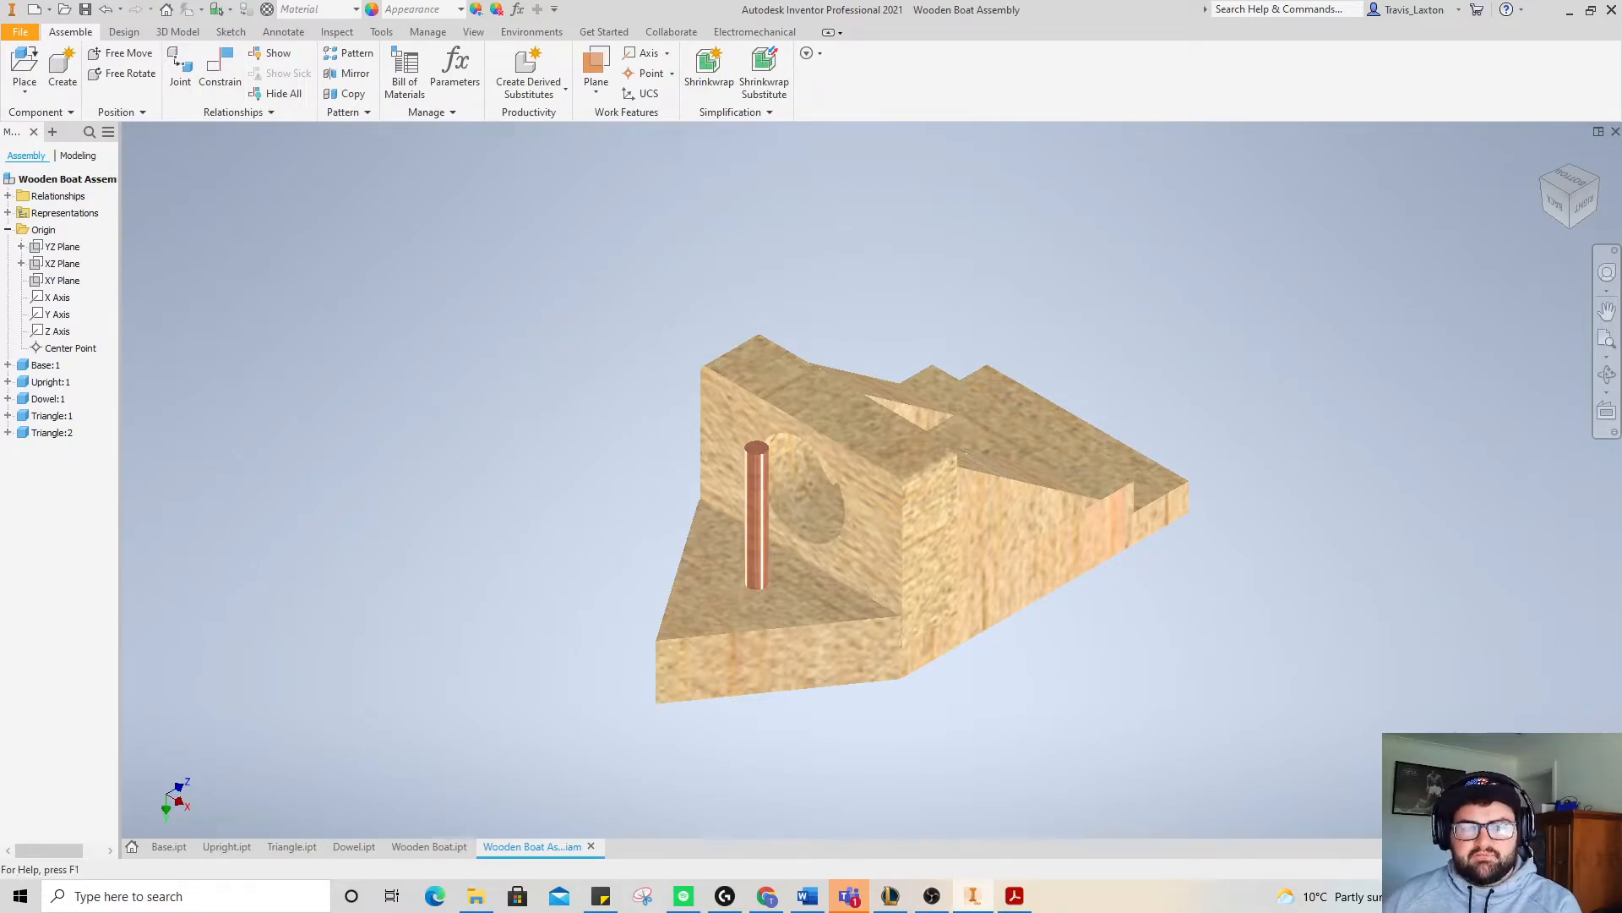
- Create a new metric presentation file from the Standard (mm).ipn template
{"action": "left_click", "coordinate": [39, 13]}
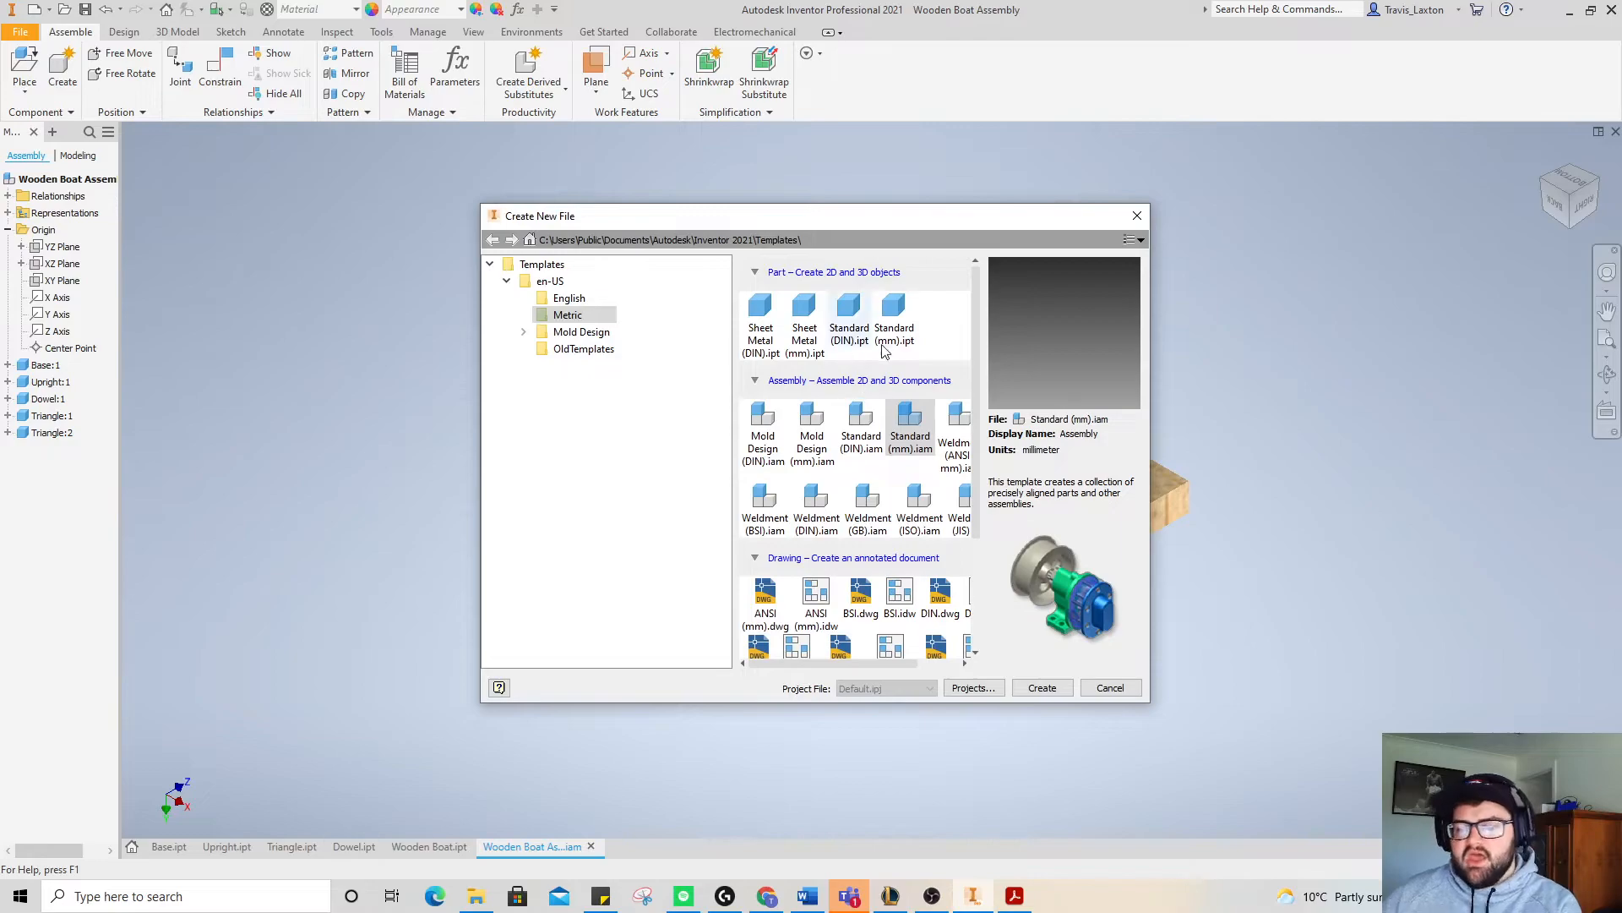
{"action": "scroll", "coordinate": [875, 362], "scroll_direction": "down", "scroll_amount": 3}
{"action": "left_click", "coordinate": [818, 630]}
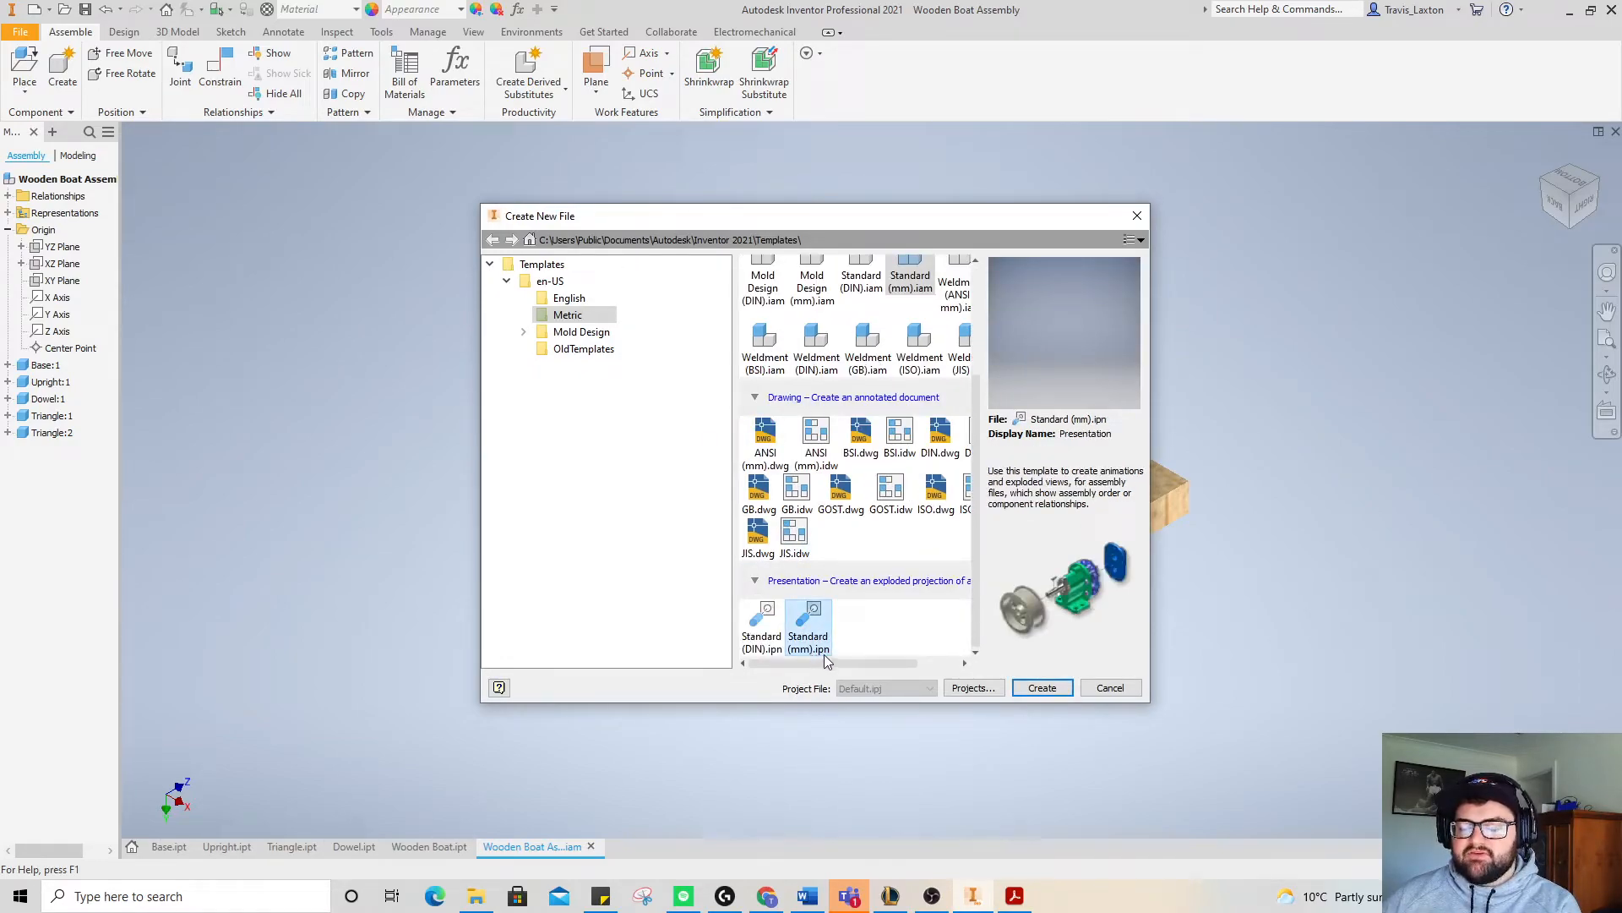
{"action": "left_click", "coordinate": [1041, 689]}
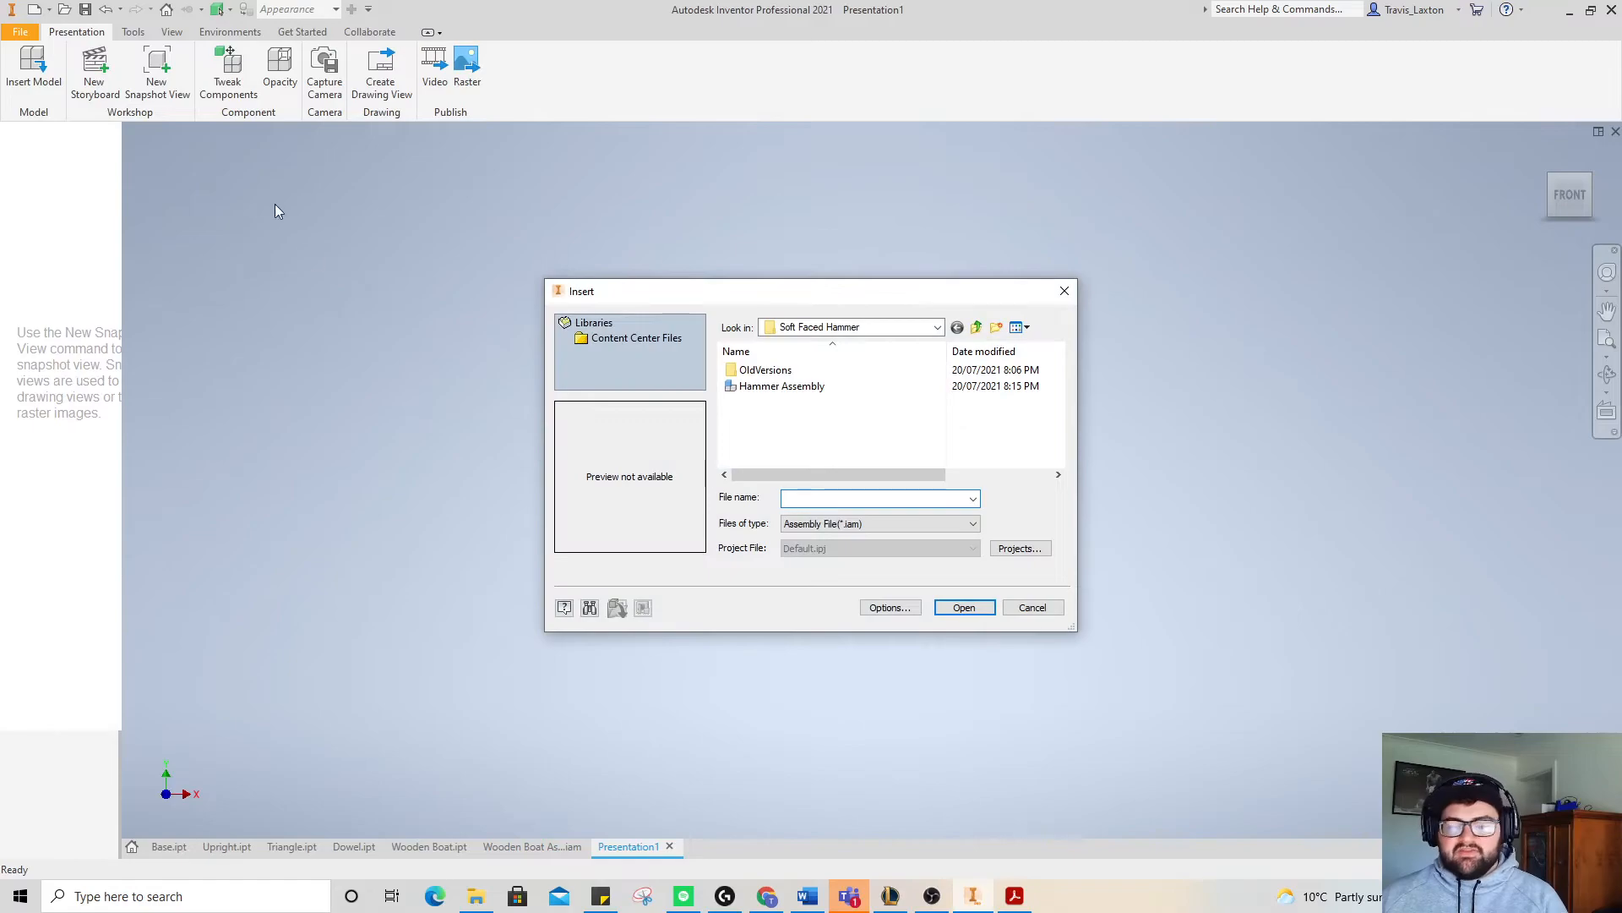
- Insert Wooden Boat Assembly from the Projects > Wooden boat folder into the presentation
{"action": "left_click", "coordinate": [853, 327]}
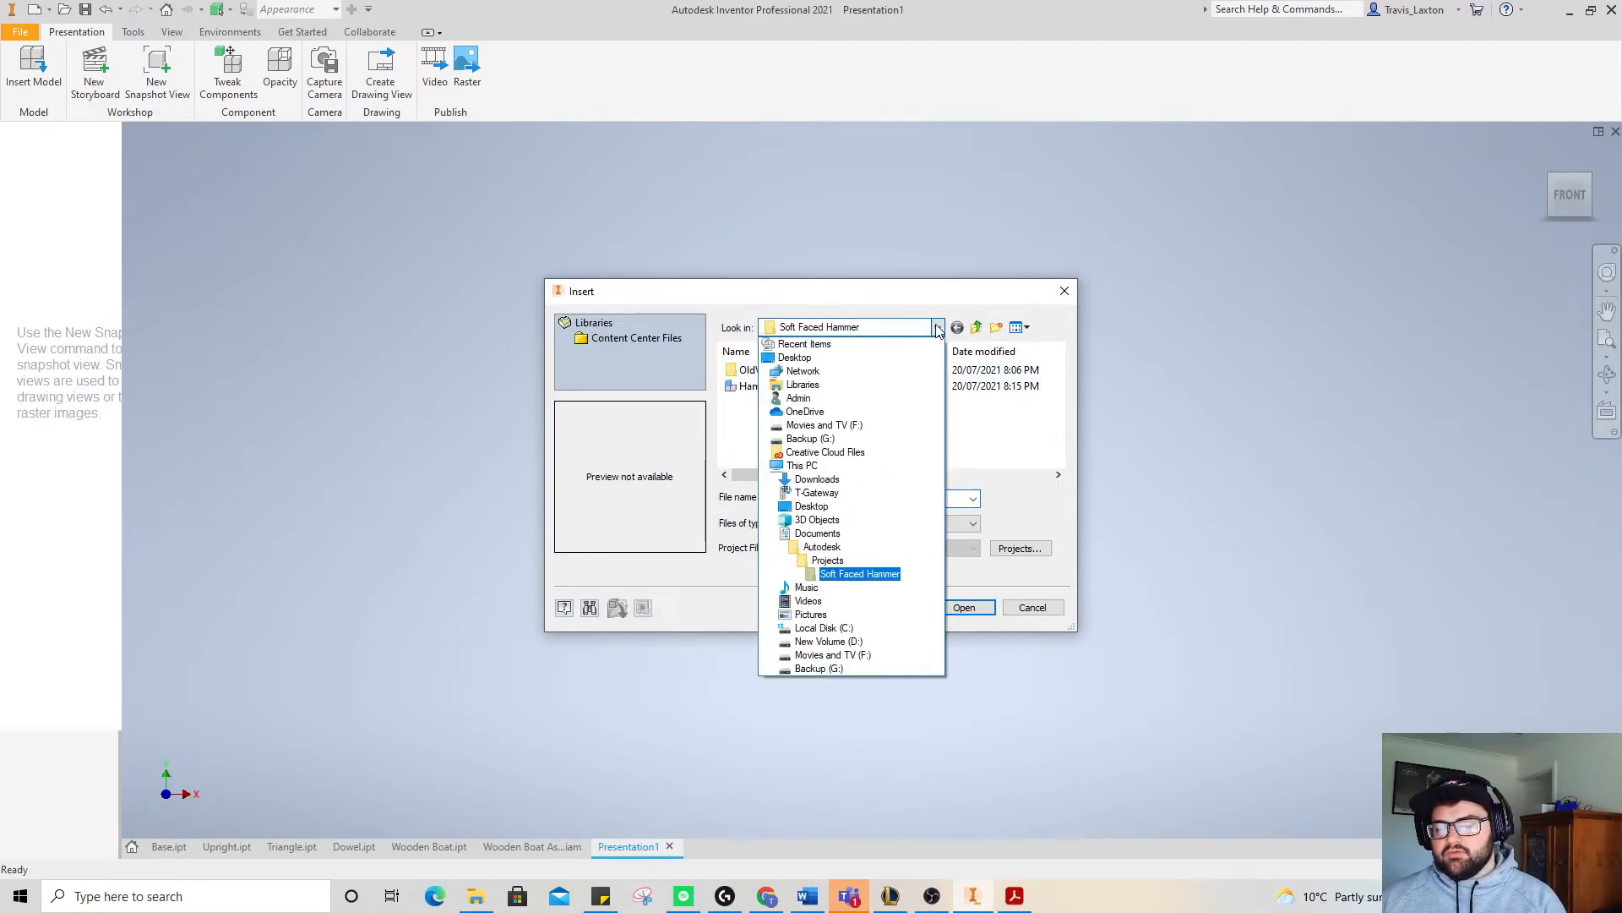
{"action": "left_click", "coordinate": [827, 560]}
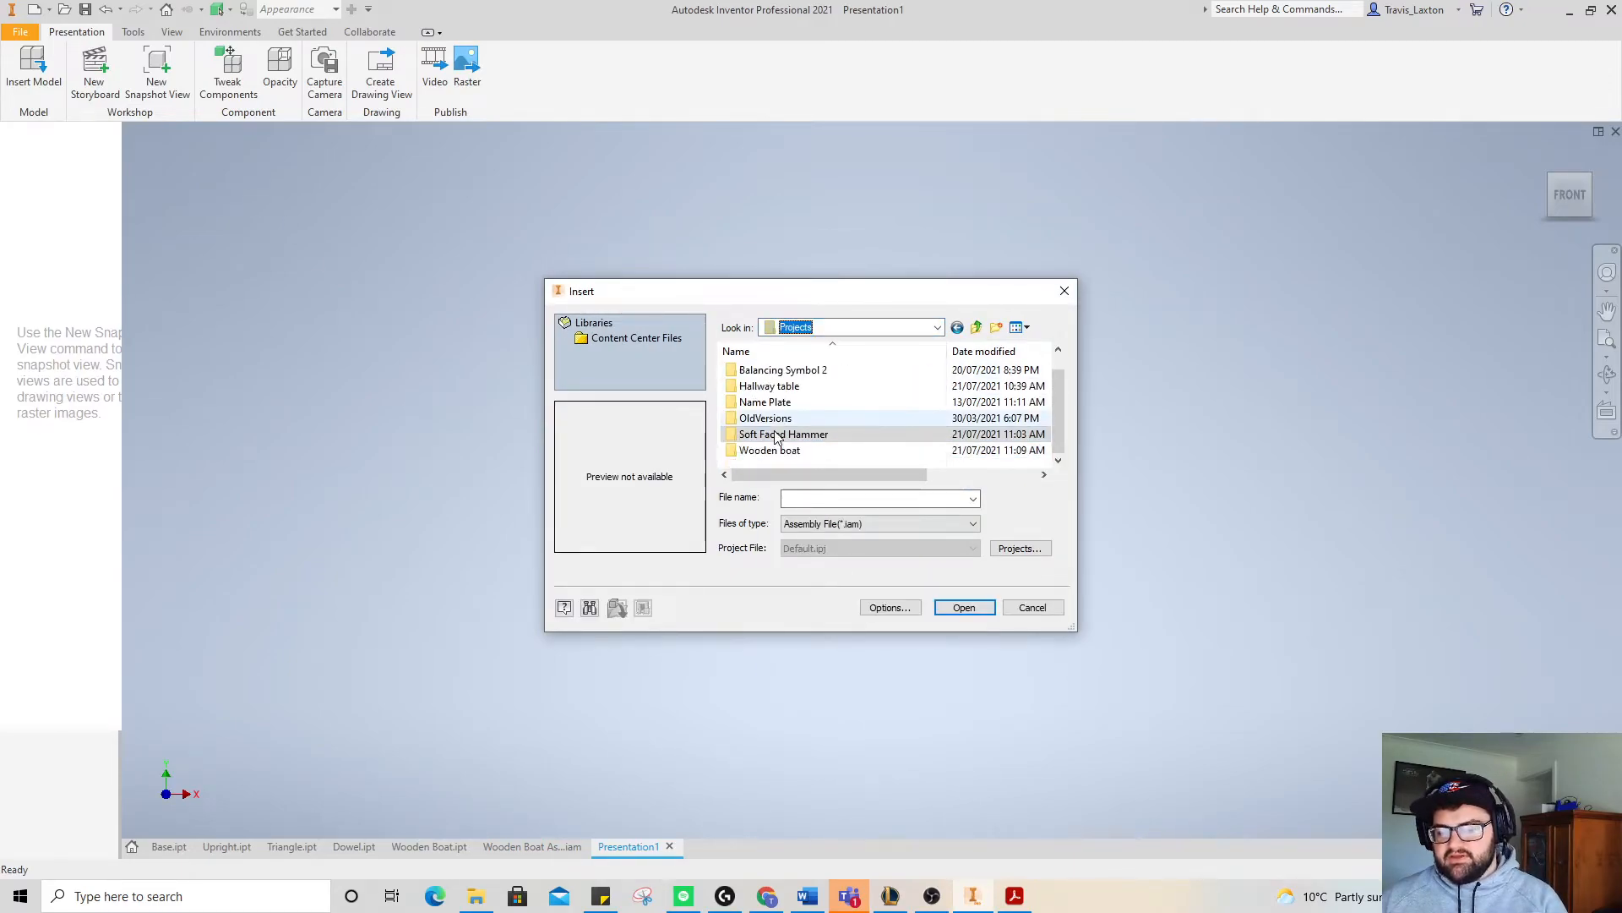
{"action": "double_click", "coordinate": [778, 450]}
{"action": "left_click", "coordinate": [792, 386]}
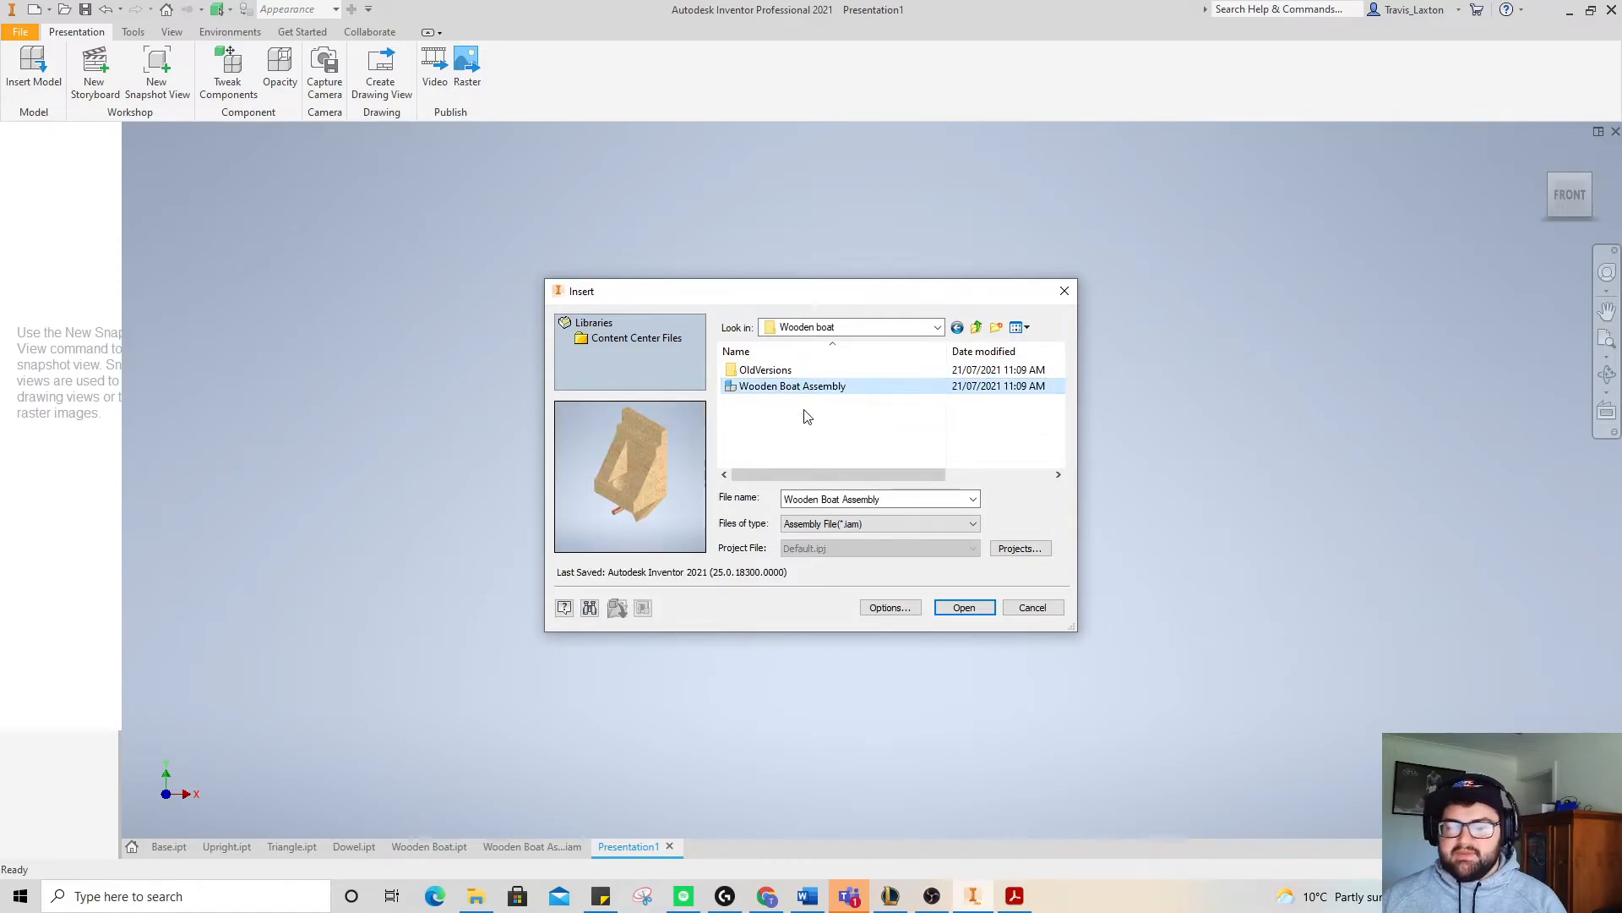
{"action": "left_click", "coordinate": [965, 607]}
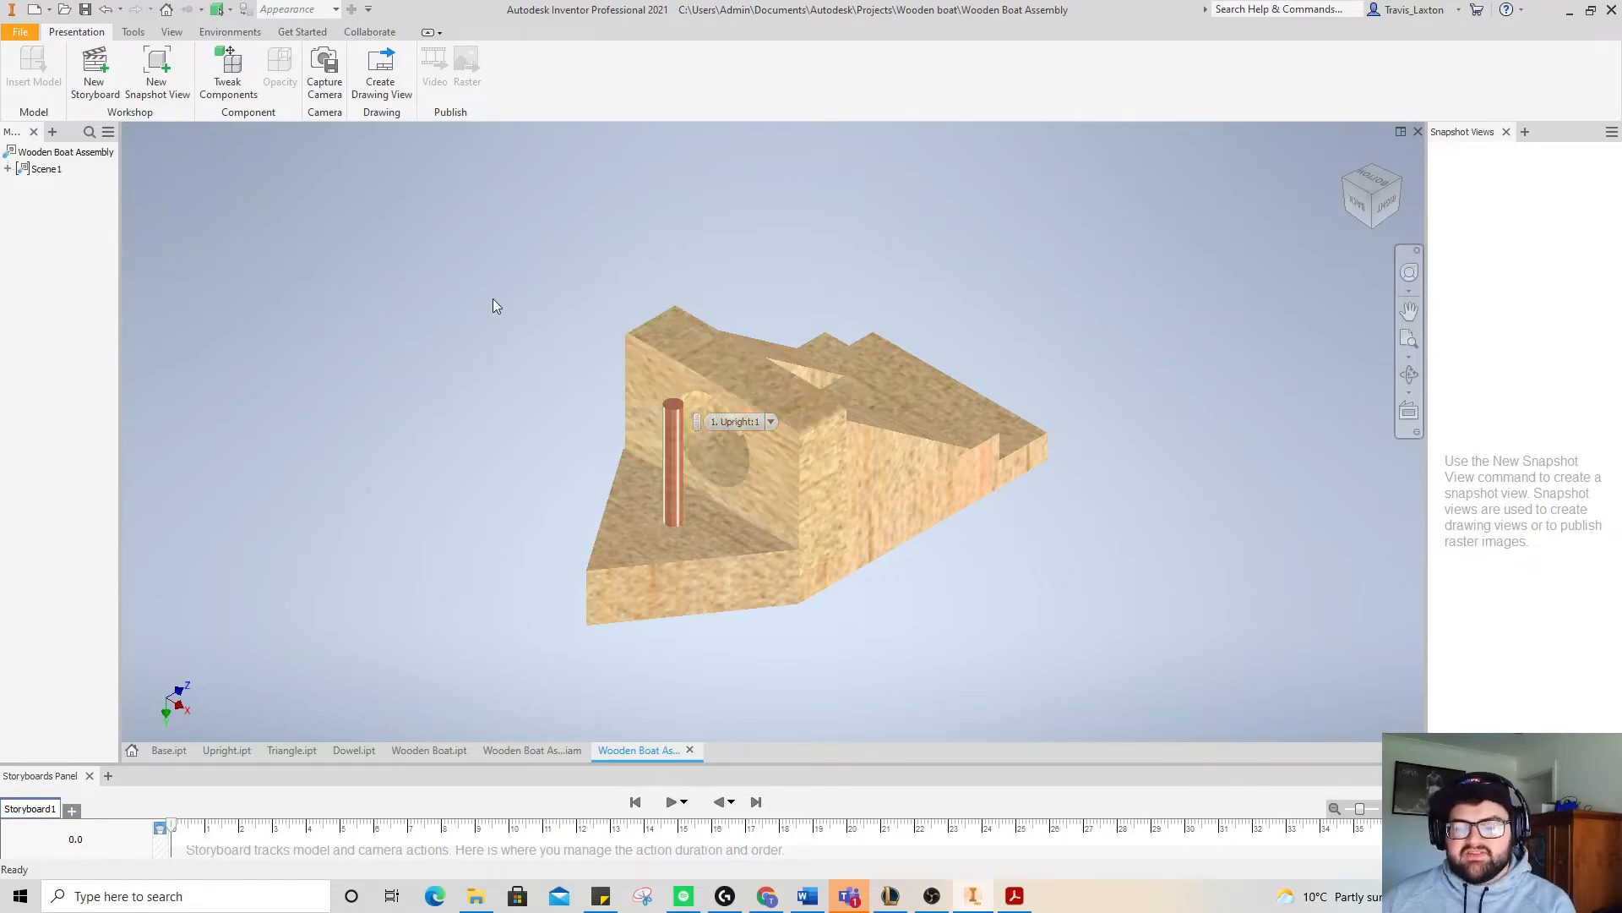
- Return to the assembly file and mate the Upright's dowel-side vertical edge with the Base's notch edge at a 0 mm offset
{"action": "left_click", "coordinate": [1385, 204]}
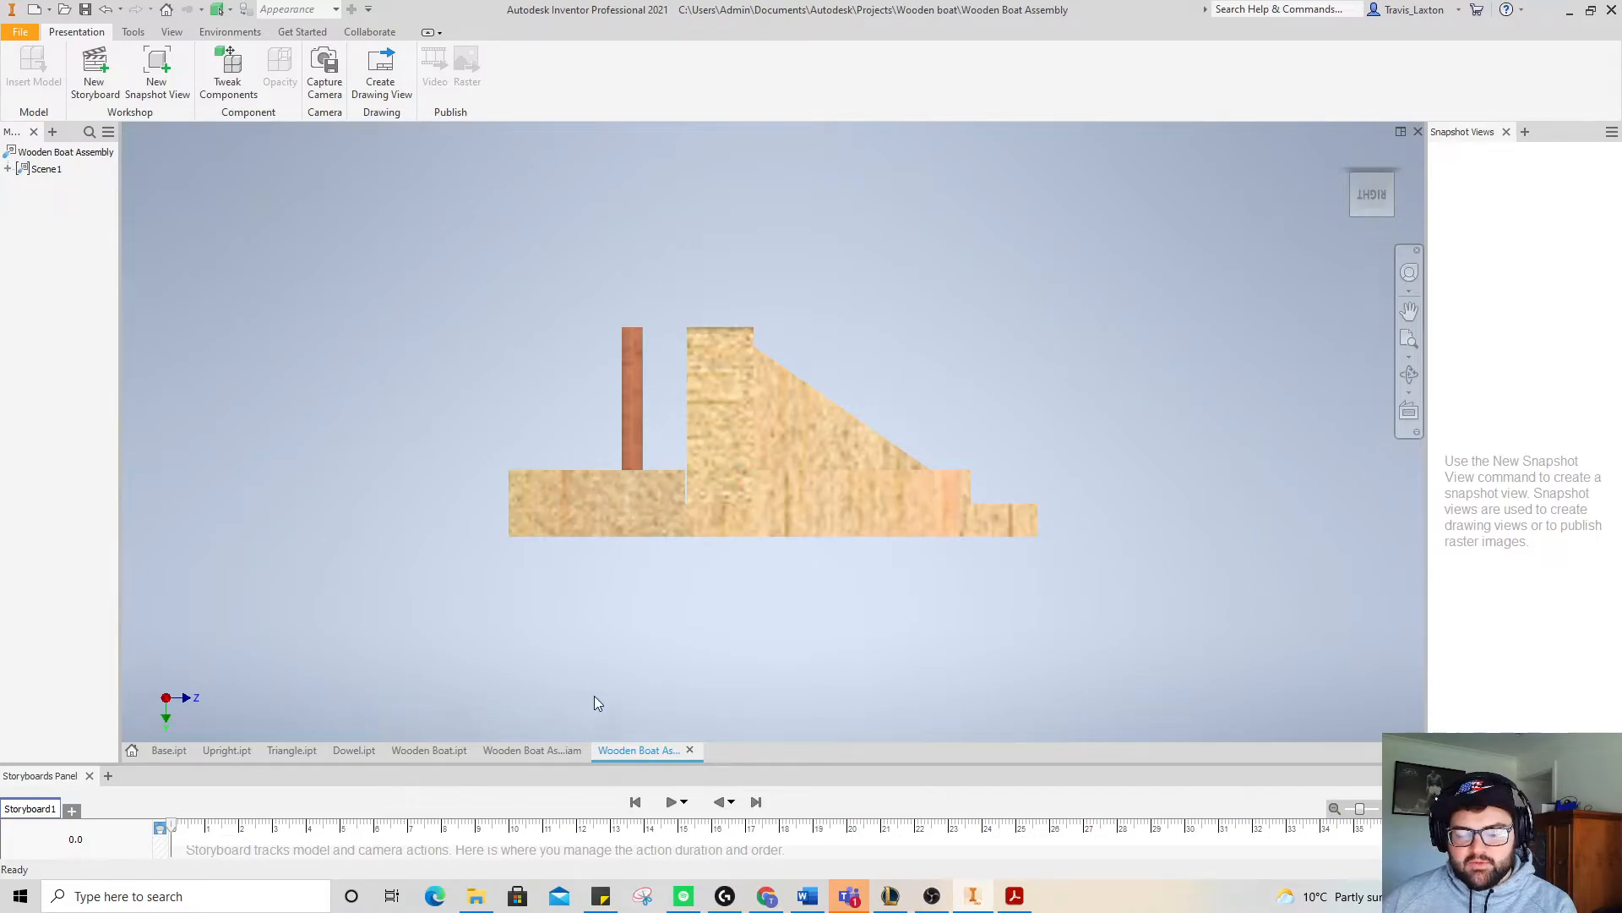
{"action": "left_click", "coordinate": [541, 751]}
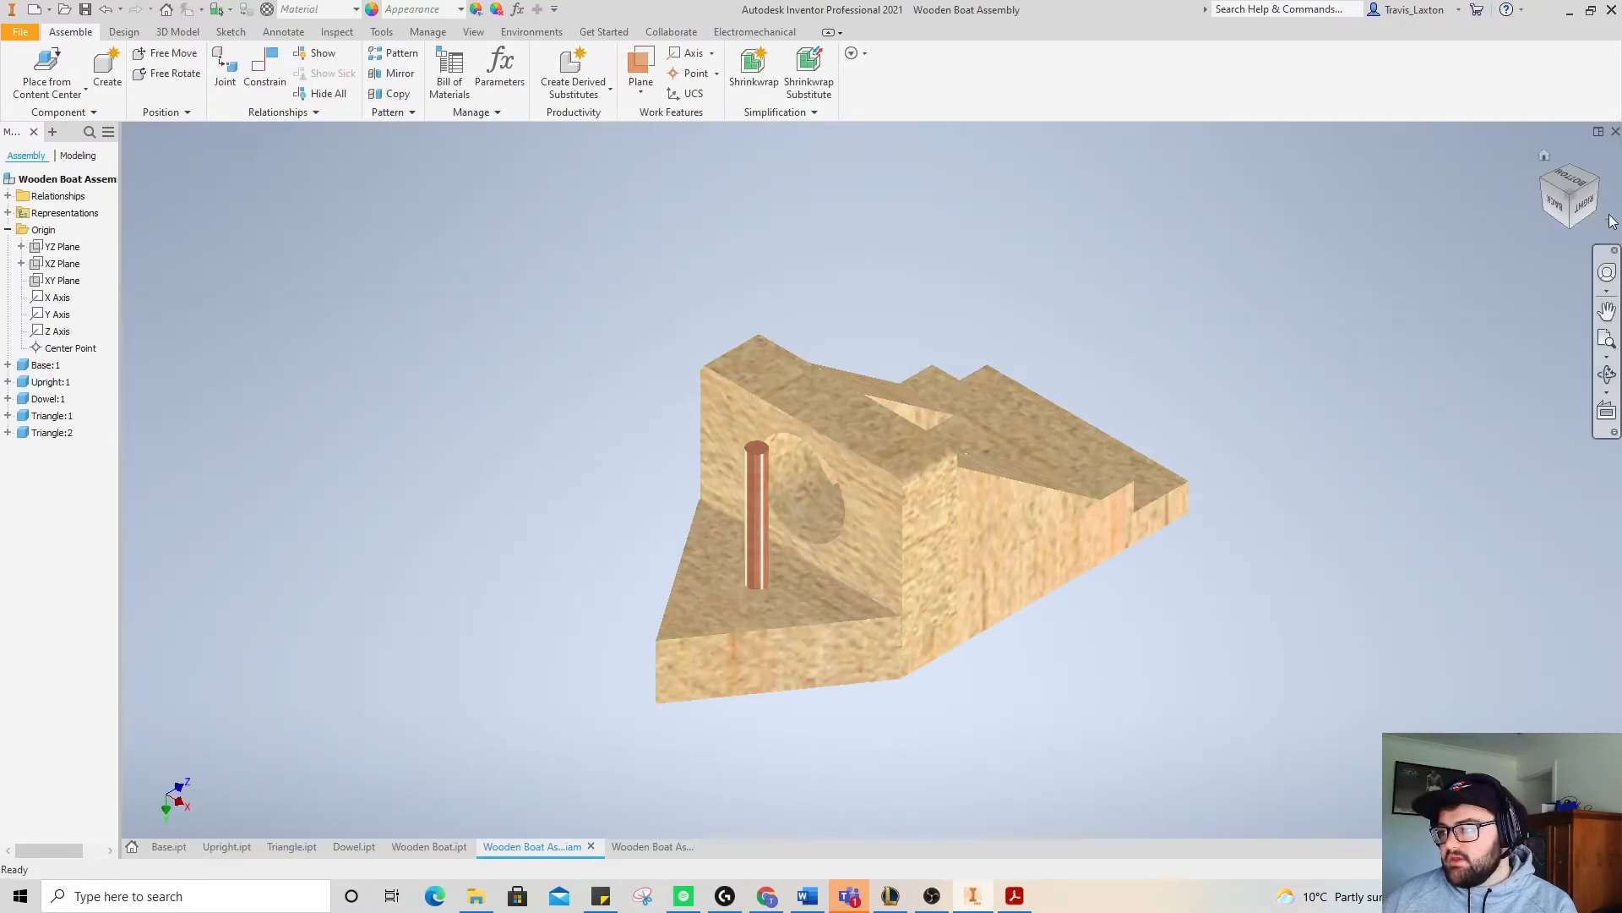
{"action": "left_click", "coordinate": [1582, 201]}
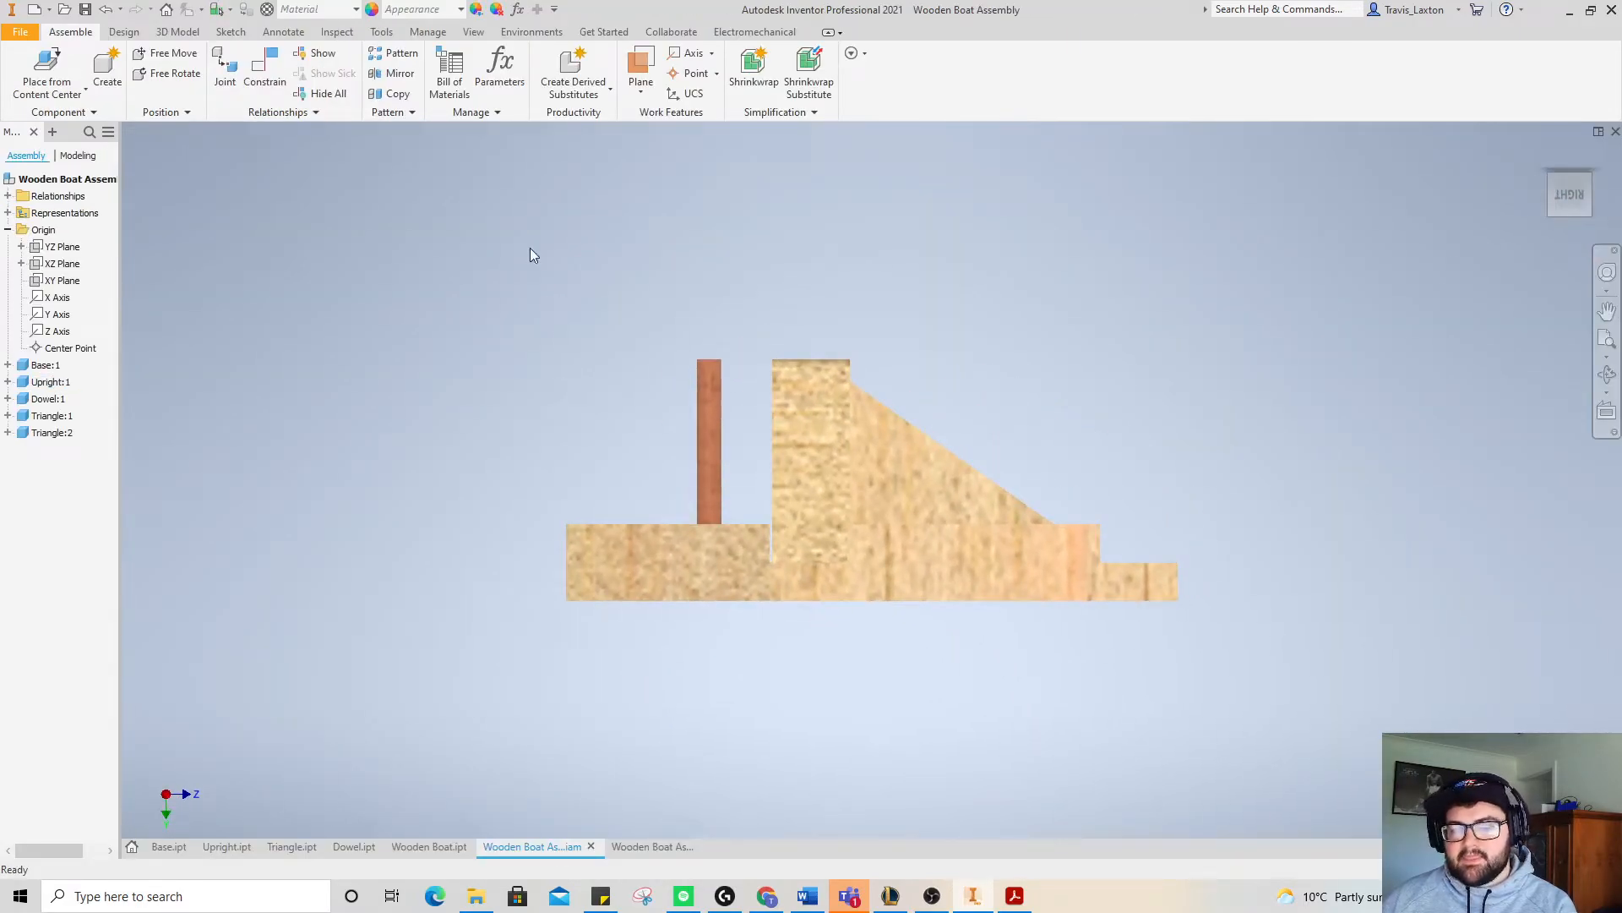
{"action": "left_click", "coordinate": [264, 71]}
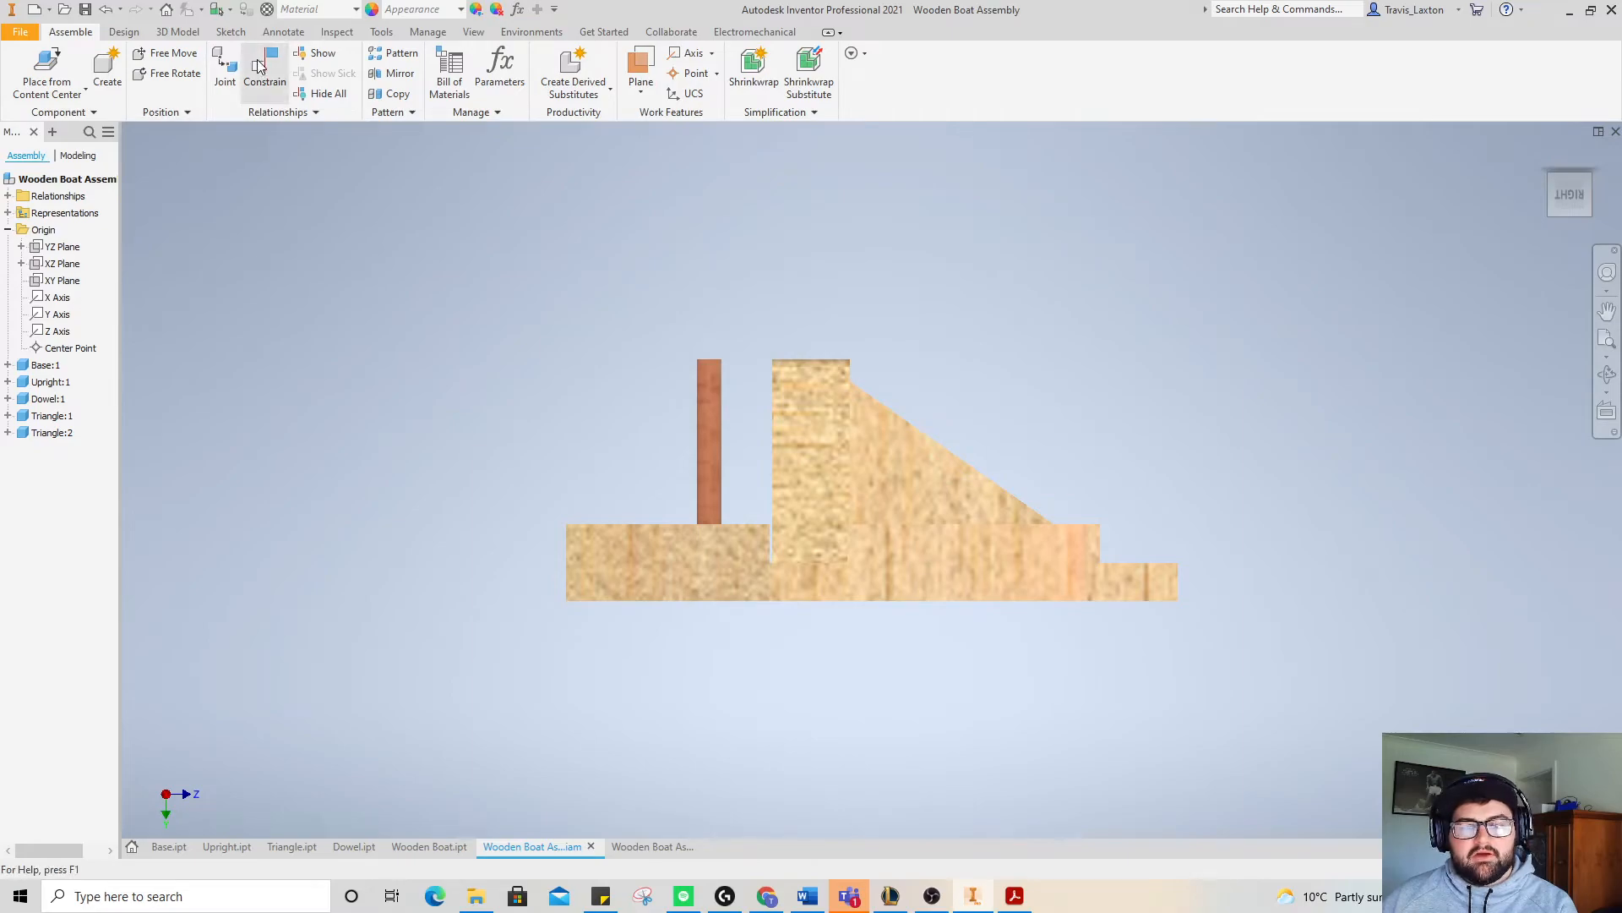
{"action": "scroll", "coordinate": [779, 541], "scroll_direction": "down", "scroll_amount": 3}
{"action": "scroll", "coordinate": [793, 547], "scroll_direction": "up", "scroll_amount": 10}
{"action": "left_click", "coordinate": [758, 556]}
{"action": "left_click", "coordinate": [746, 558]}
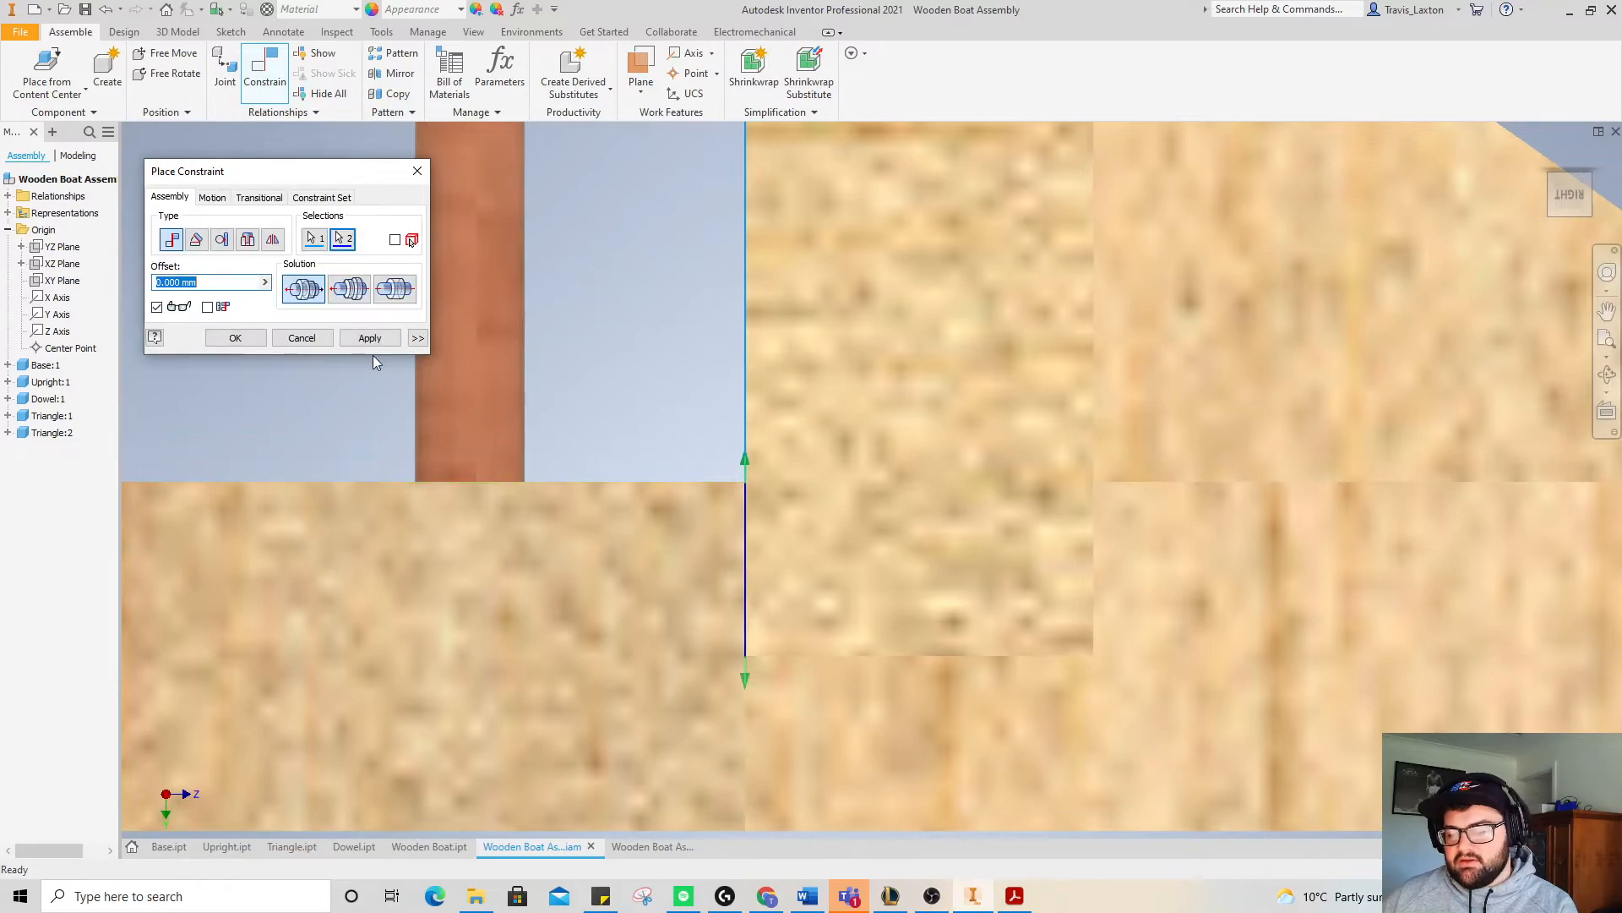
{"action": "left_click", "coordinate": [233, 340]}
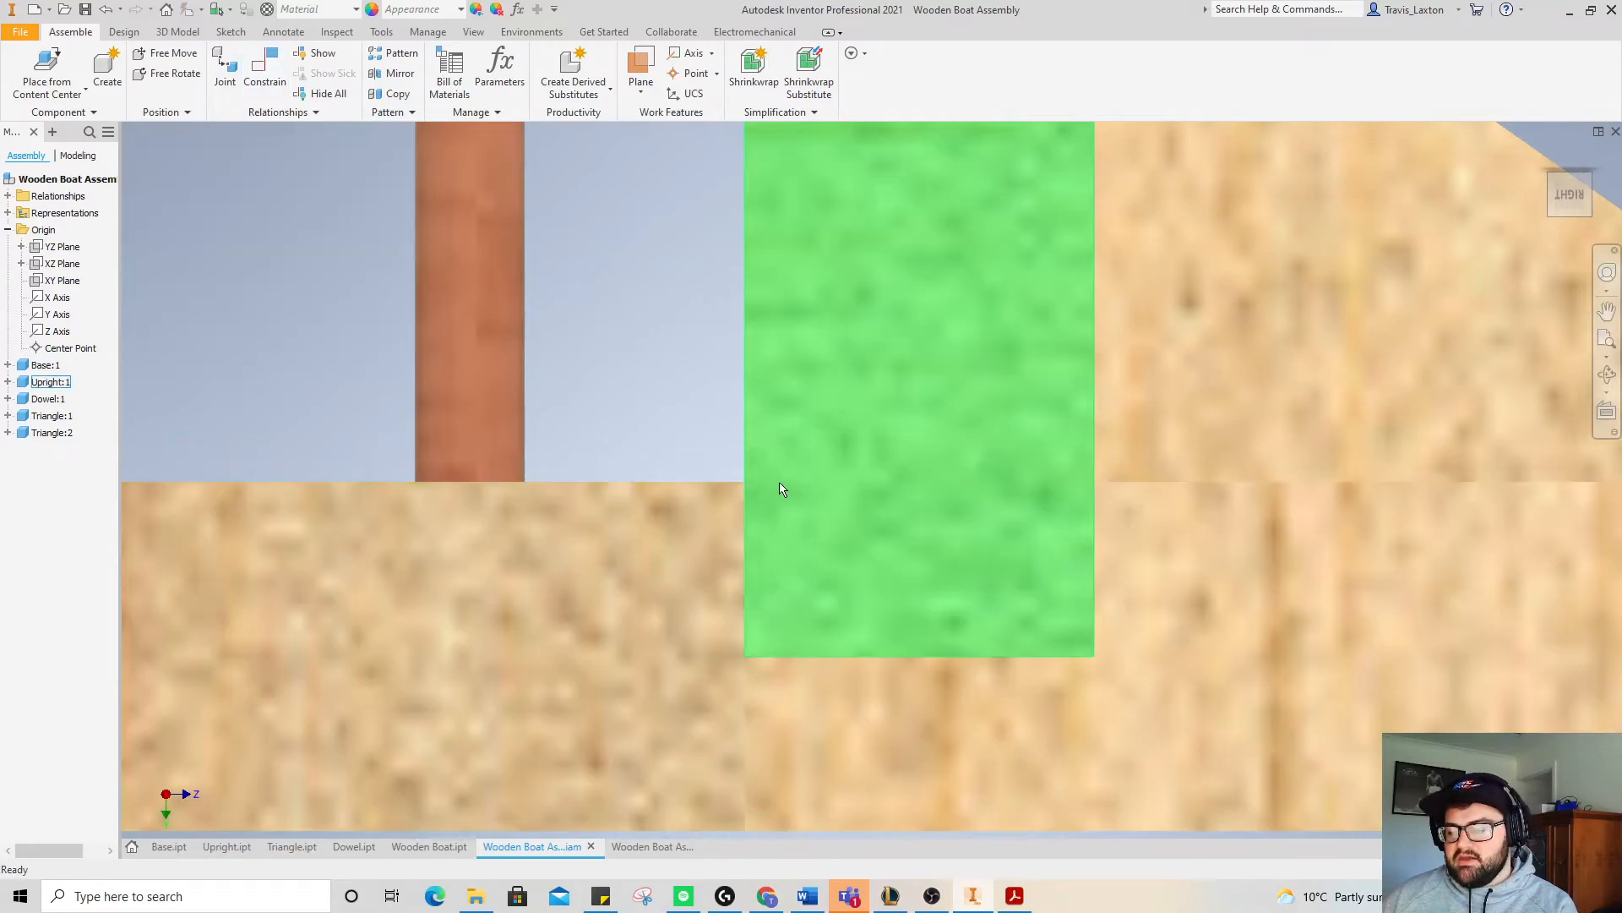
- Save the Wooden Boat Assembly file and return to the presentation file
{"action": "scroll", "coordinate": [643, 445], "scroll_direction": "up", "scroll_amount": 2}
{"action": "scroll", "coordinate": [644, 445], "scroll_direction": "down", "scroll_amount": 4}
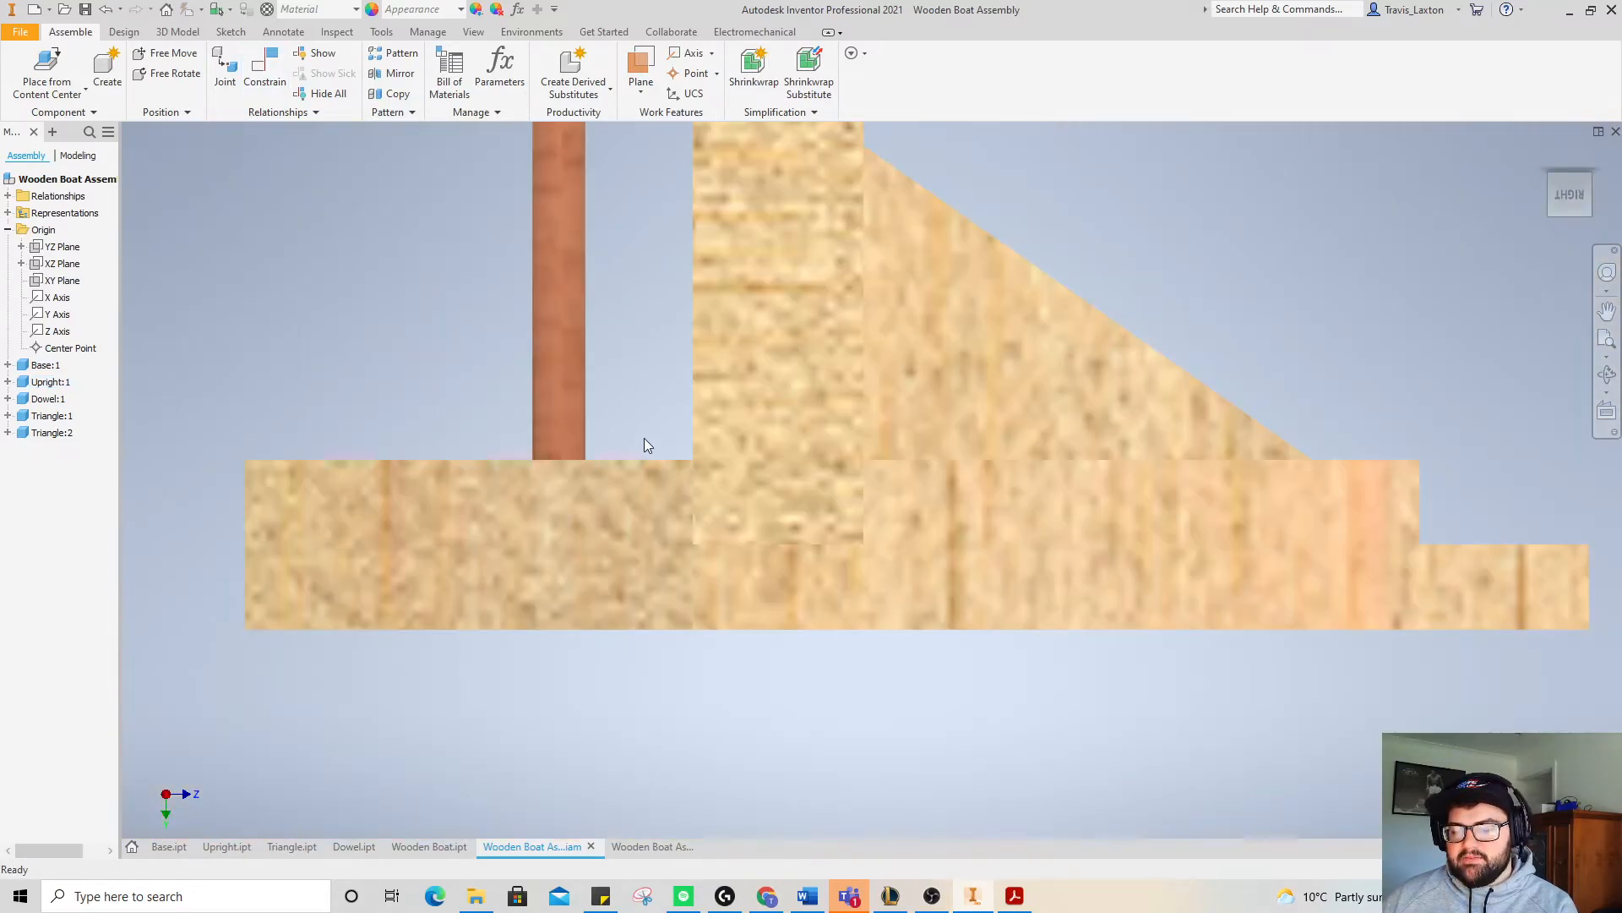
{"action": "left_click", "coordinate": [85, 10]}
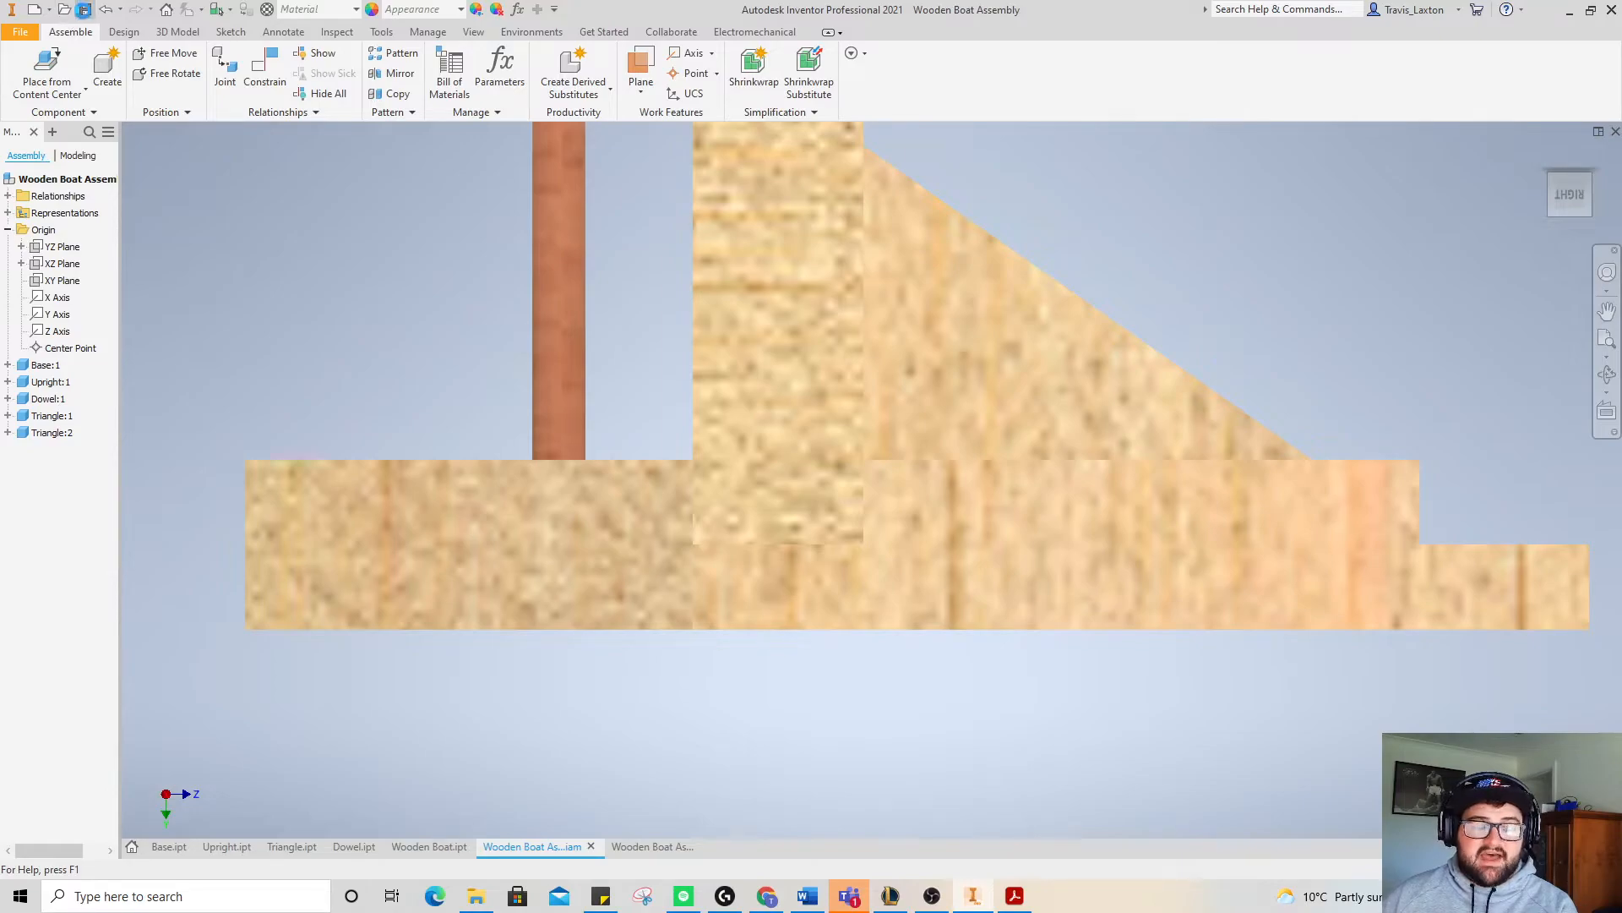
{"action": "left_click", "coordinate": [642, 848]}
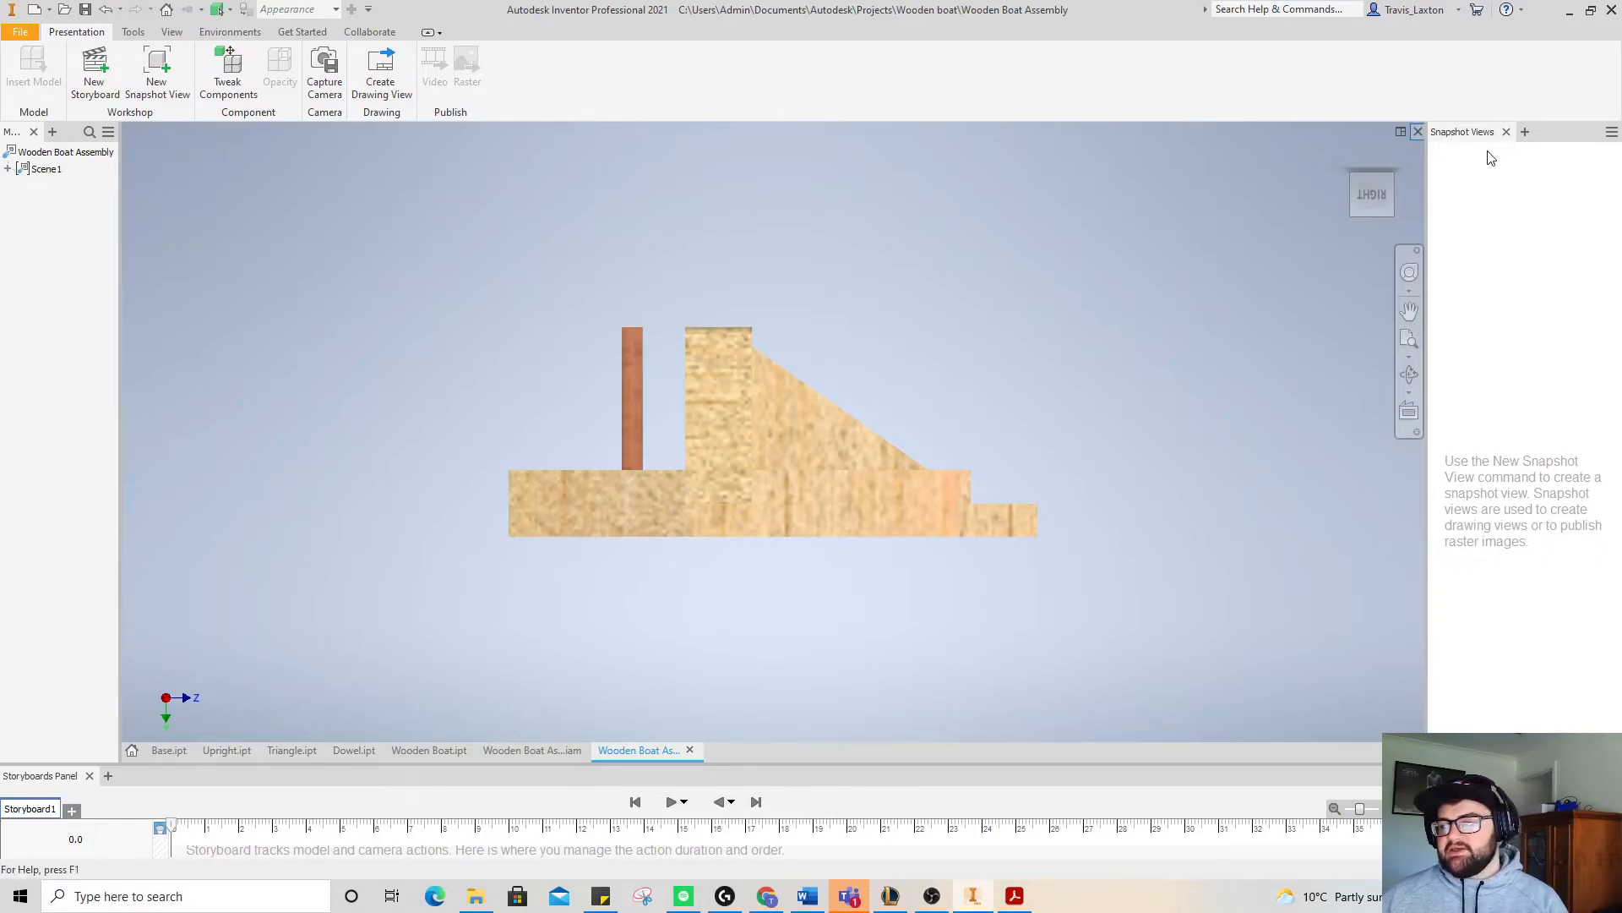
- Tweak the dowel straight up out of the Base with a Y move of -30 mm over 2.5 seconds
{"action": "left_click", "coordinate": [1353, 213]}
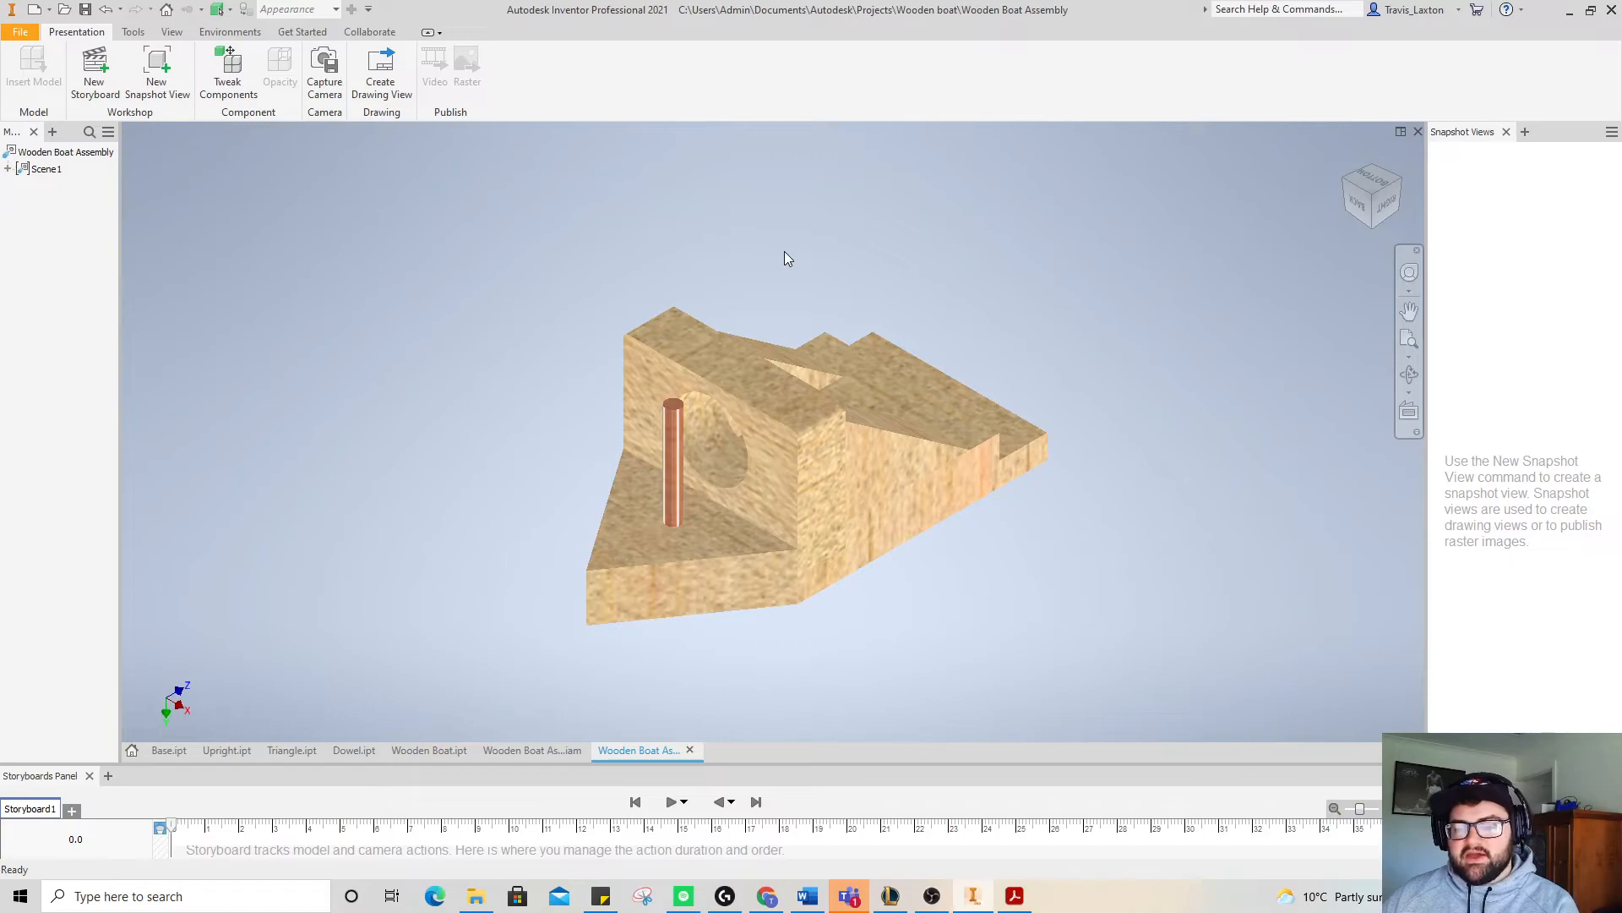
{"action": "key", "text": "F5"}
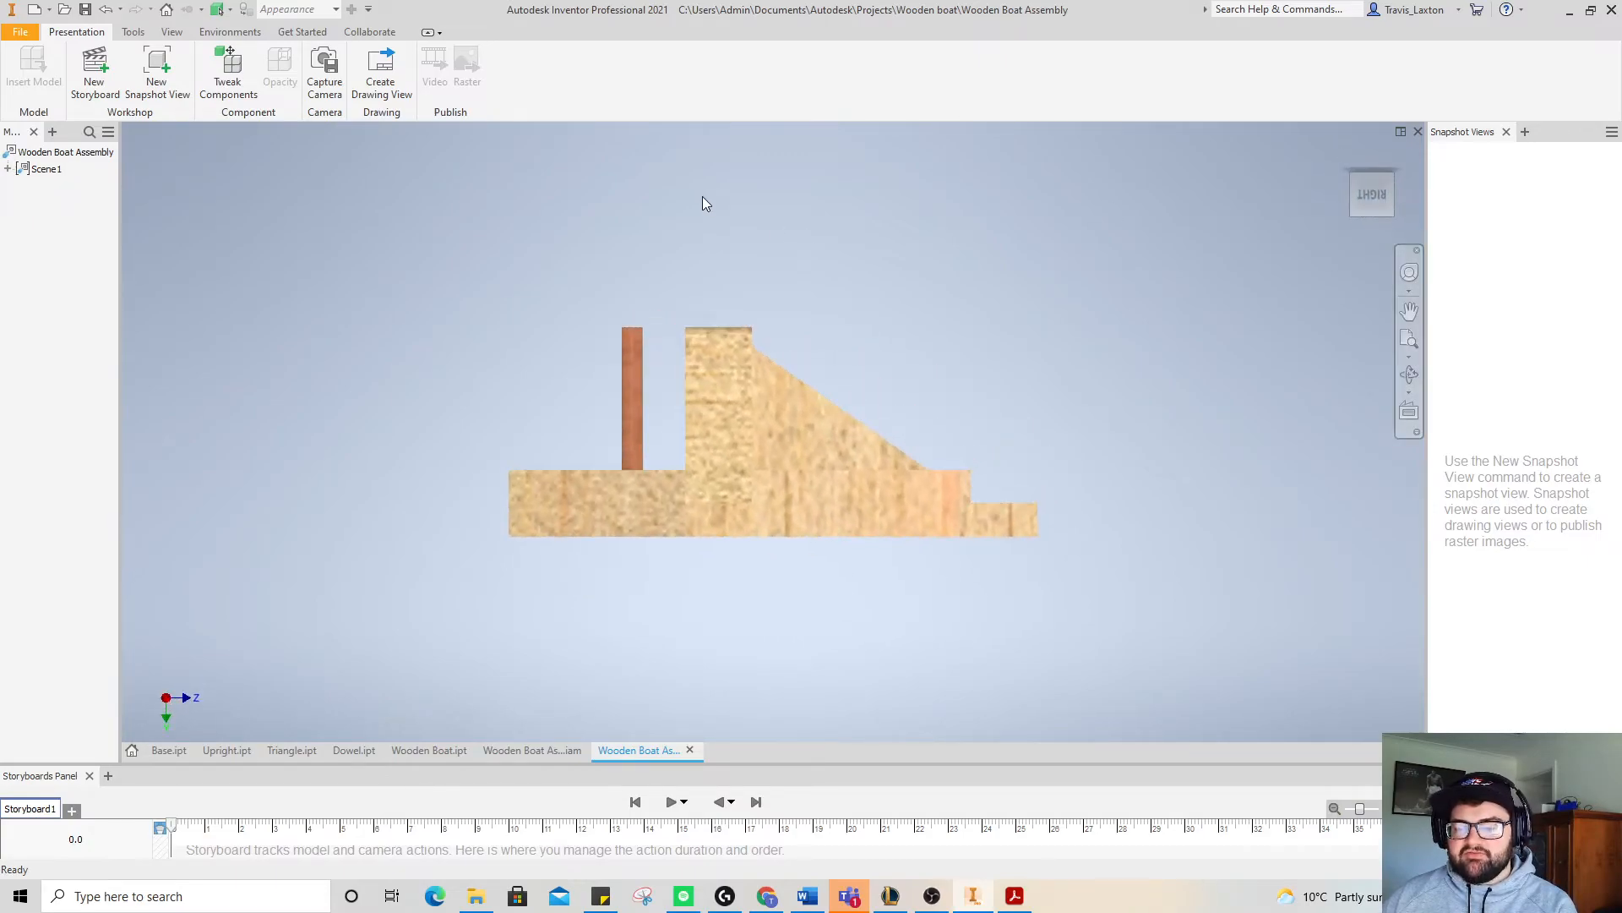
{"action": "right_click", "coordinate": [631, 387]}
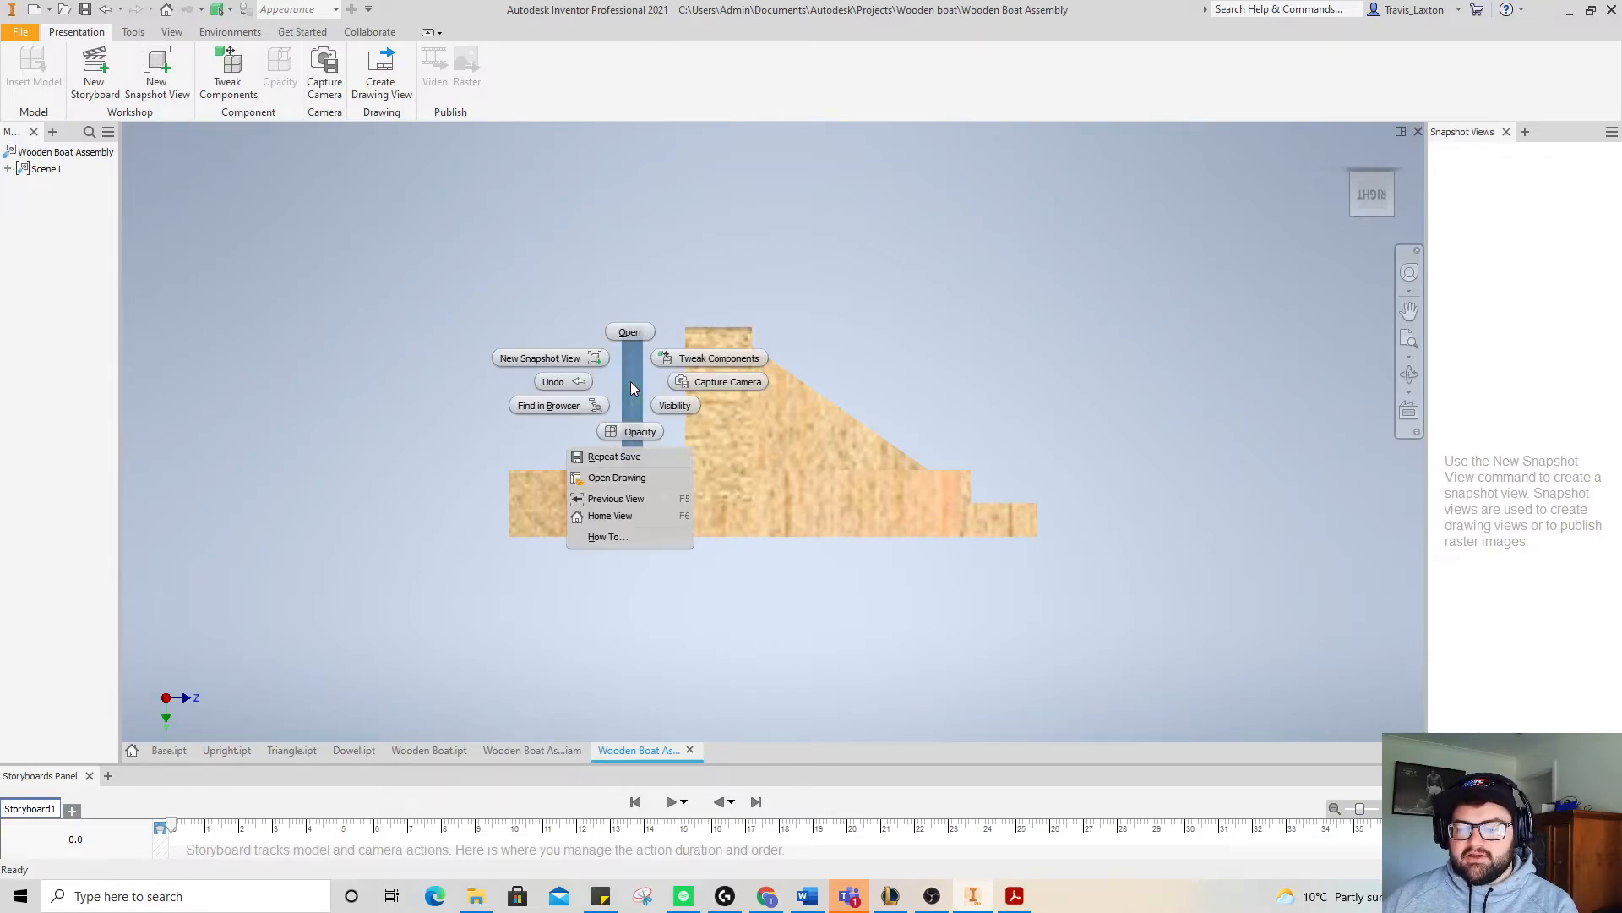
{"action": "left_click", "coordinate": [688, 357]}
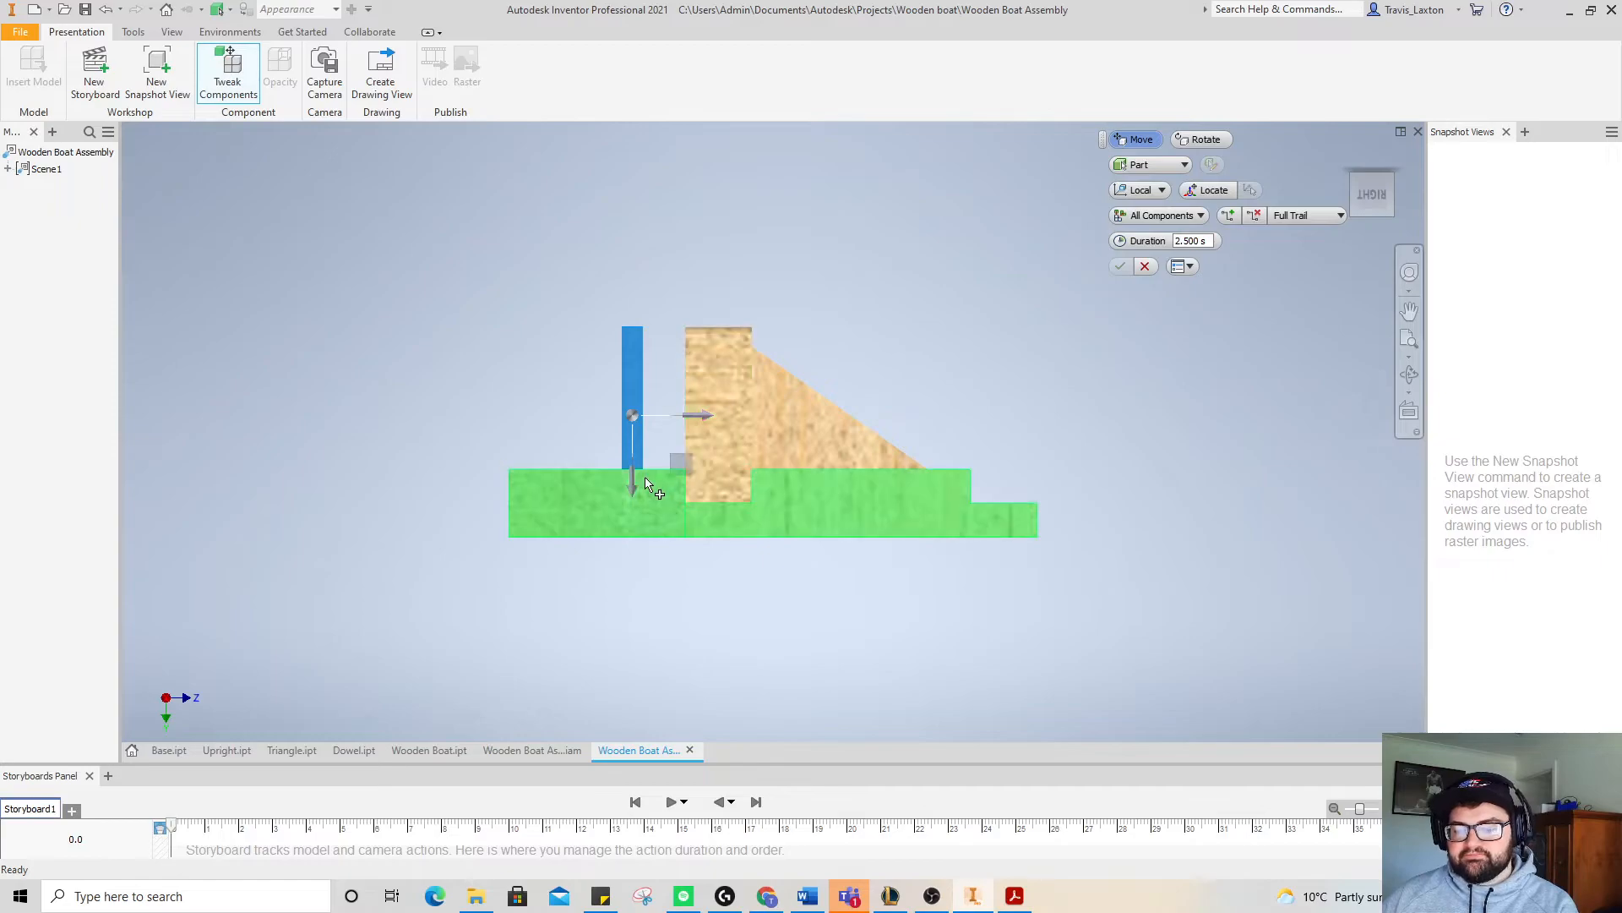
{"action": "left_click_drag", "start_coordinate": [630, 492], "coordinate": [629, 408]}
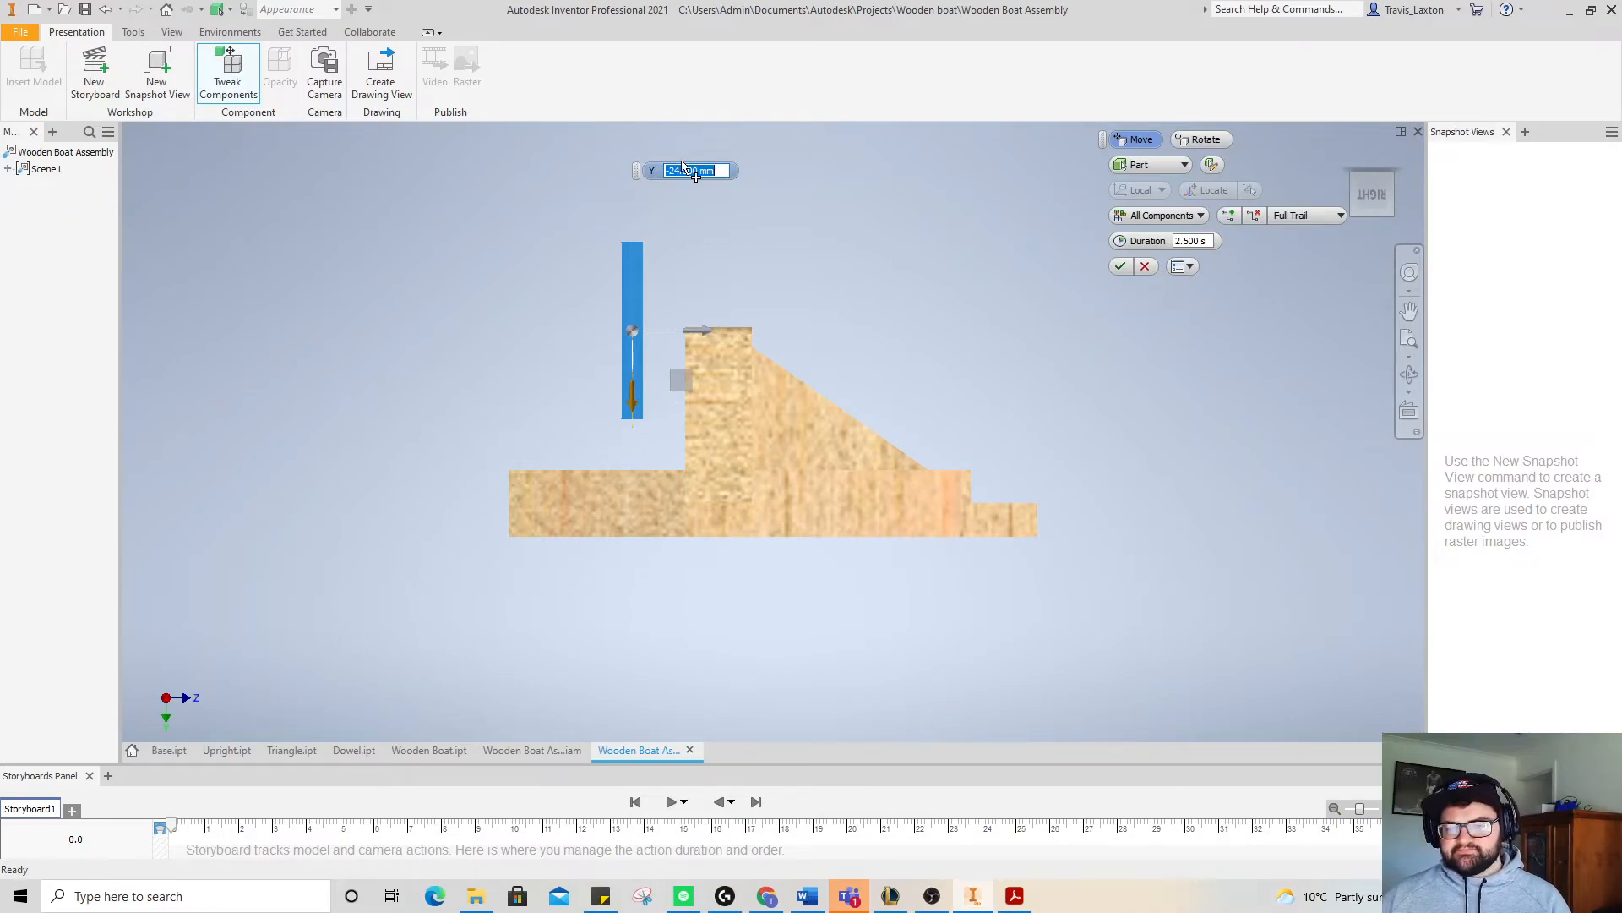
{"action": "type", "text": "30"}
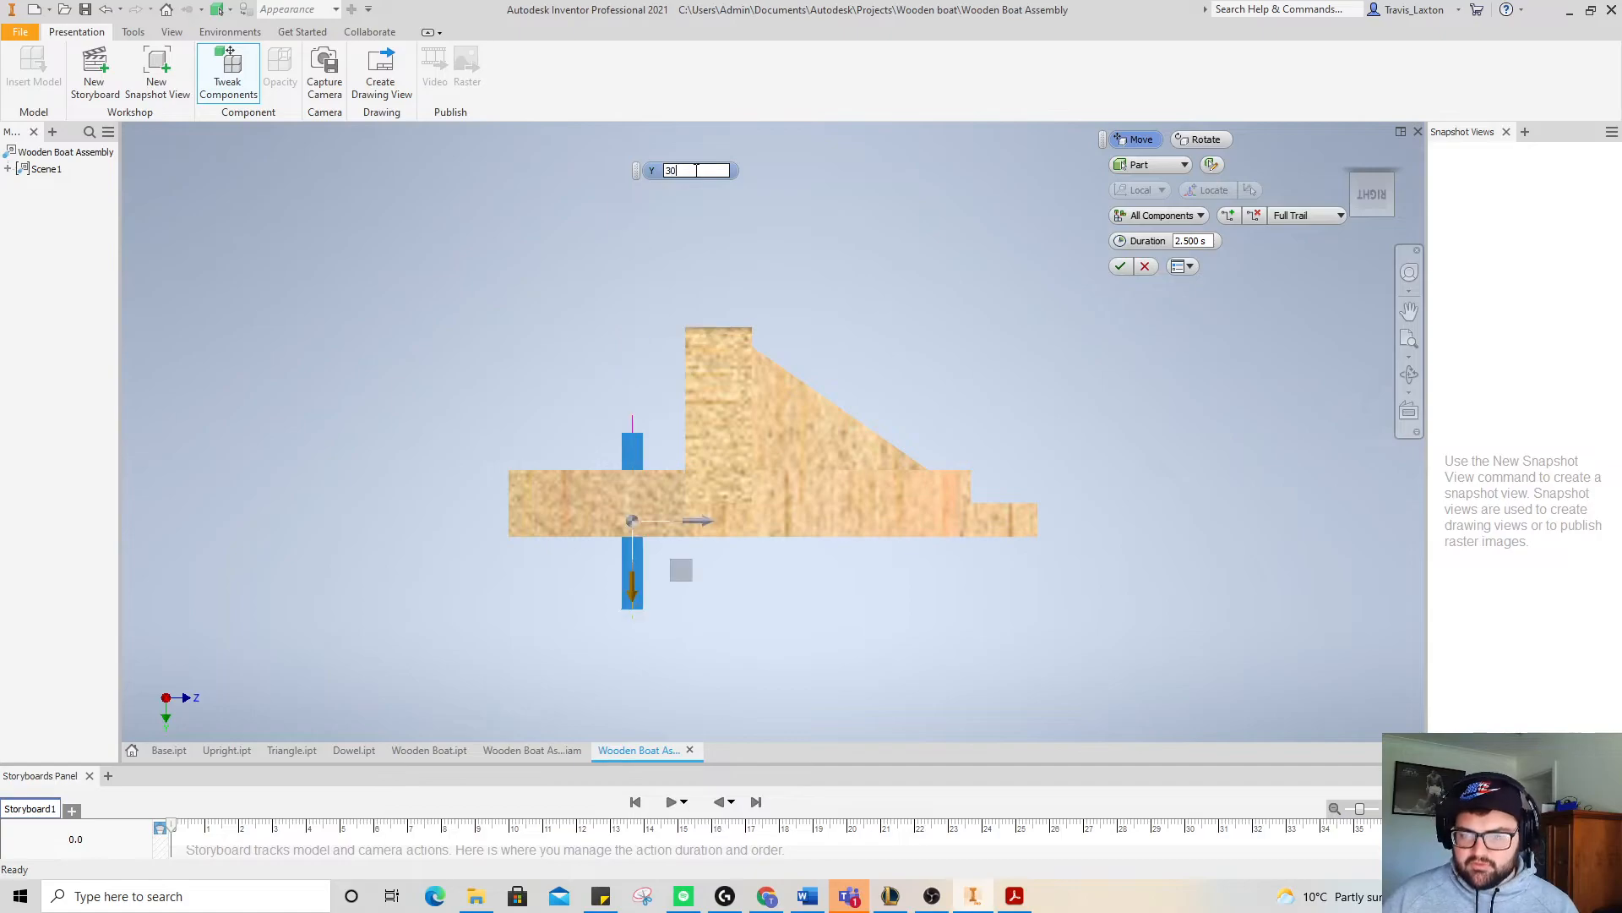
{"action": "key", "text": "Return"}
{"action": "type", "text": "-30"}
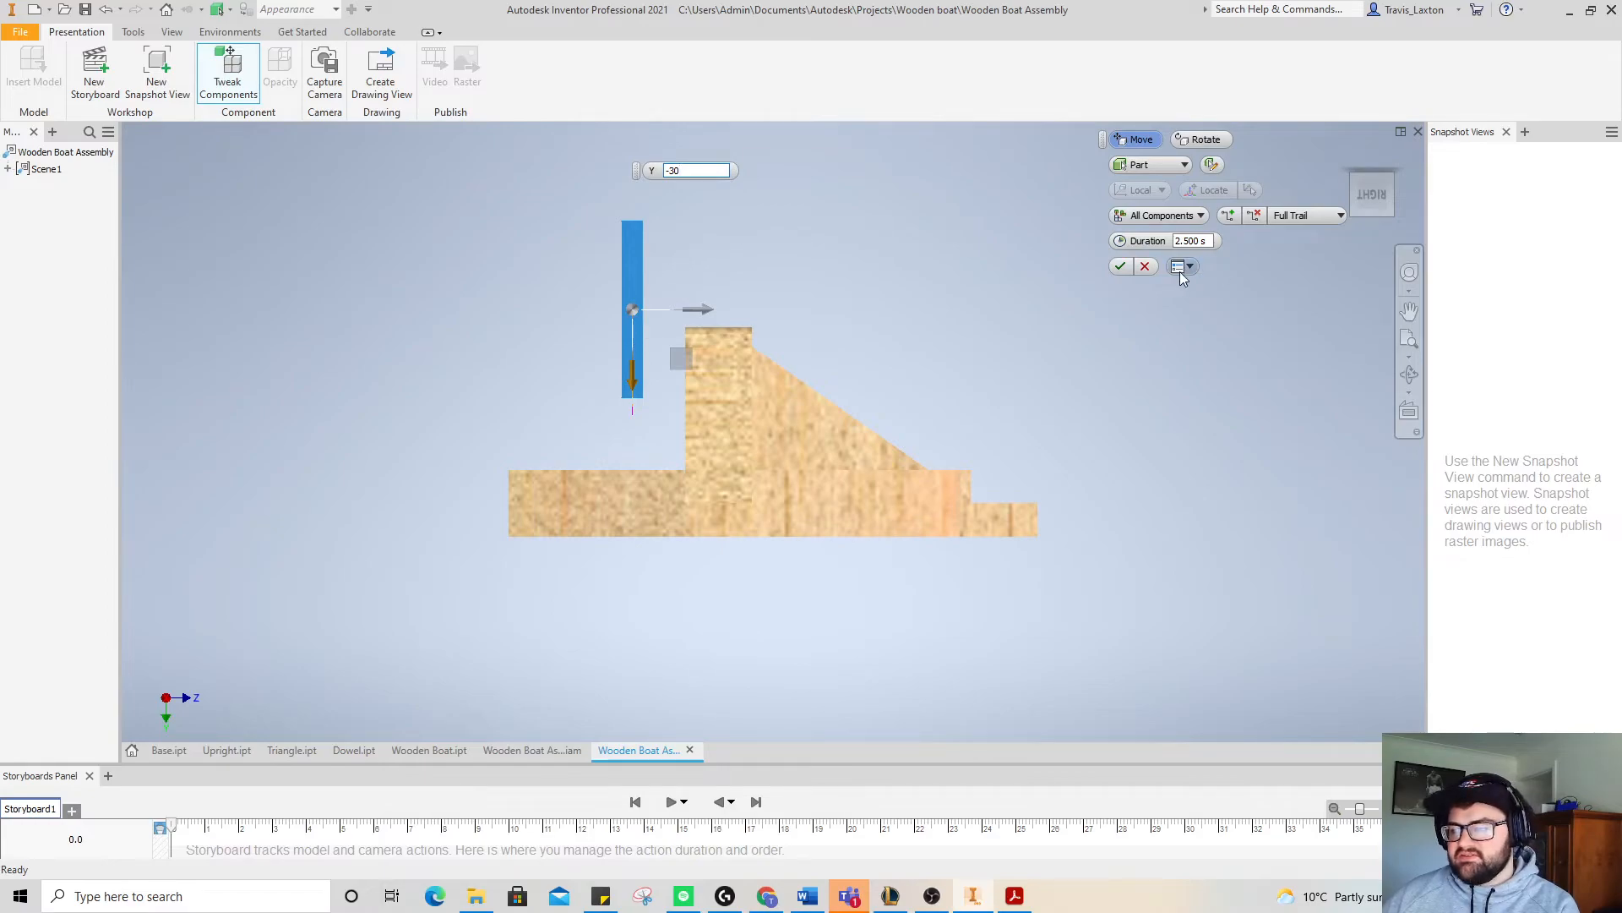
{"action": "left_click", "coordinate": [1121, 267]}
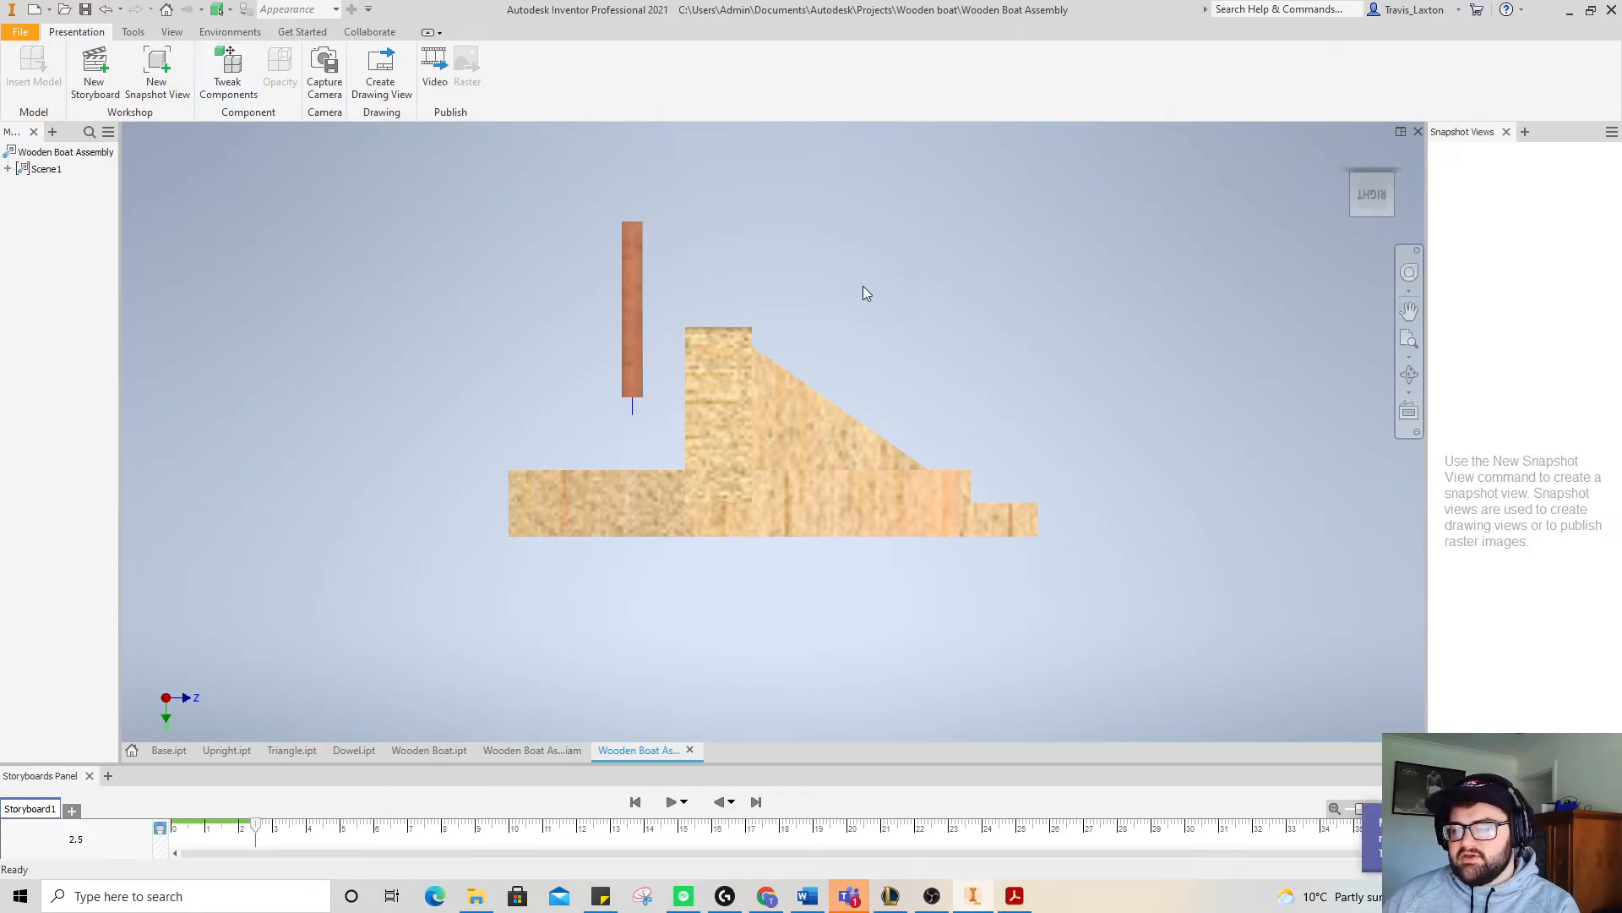
- Tweak the Upright straight up out of the Base's notch with a Z move of 30 mm
{"action": "right_click", "coordinate": [715, 381]}
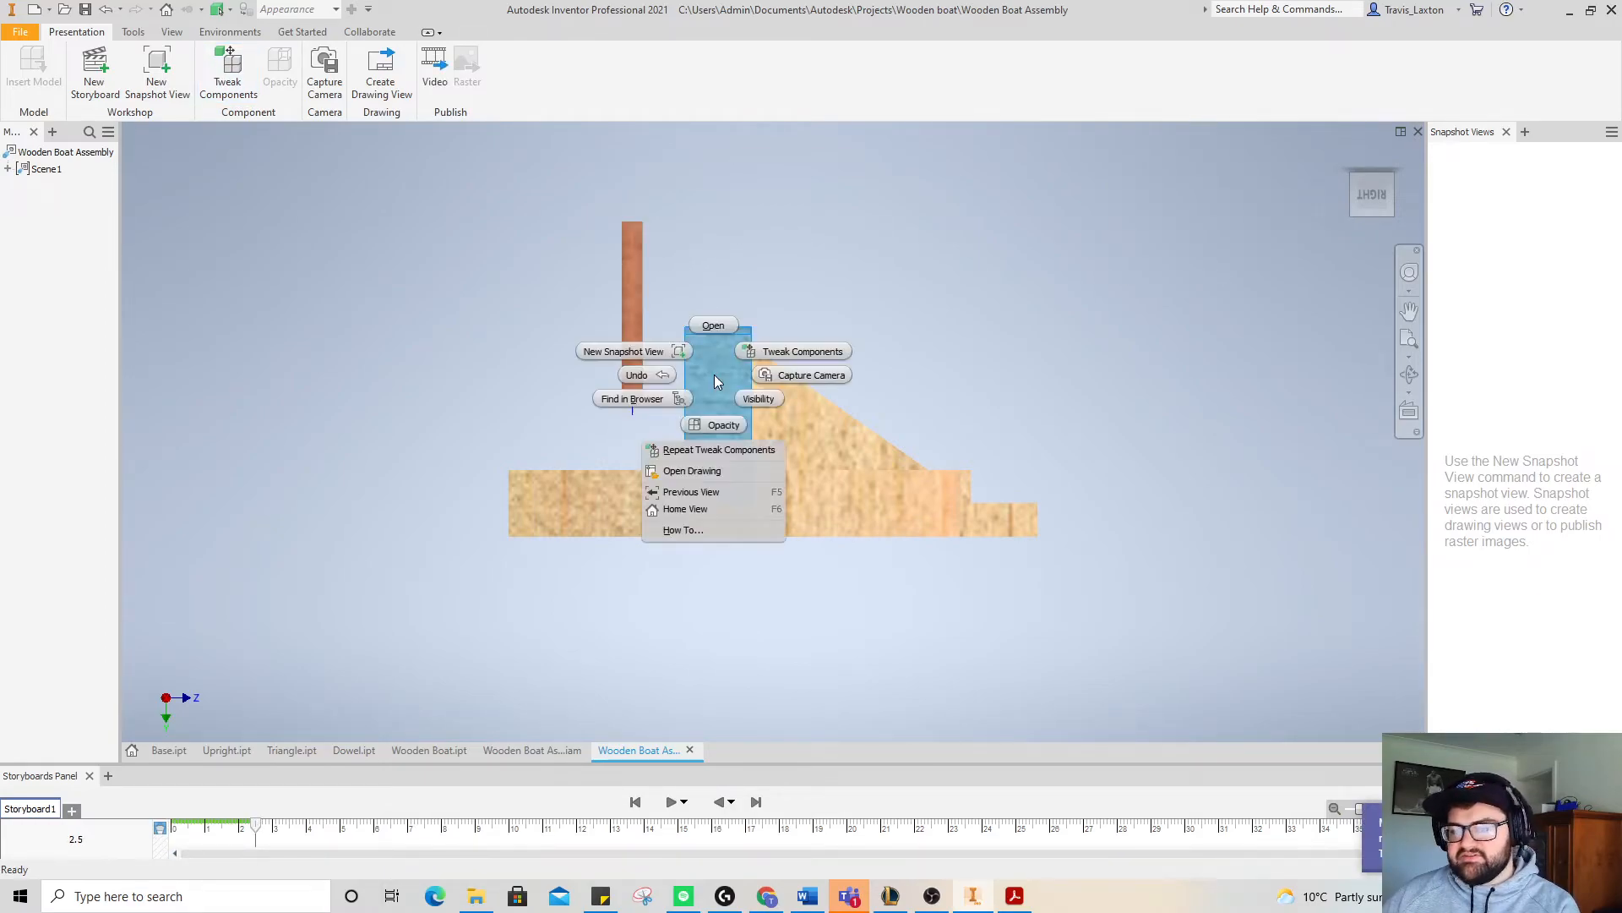
{"action": "left_click", "coordinate": [763, 358]}
{"action": "left_click_drag", "start_coordinate": [720, 343], "coordinate": [720, 248]}
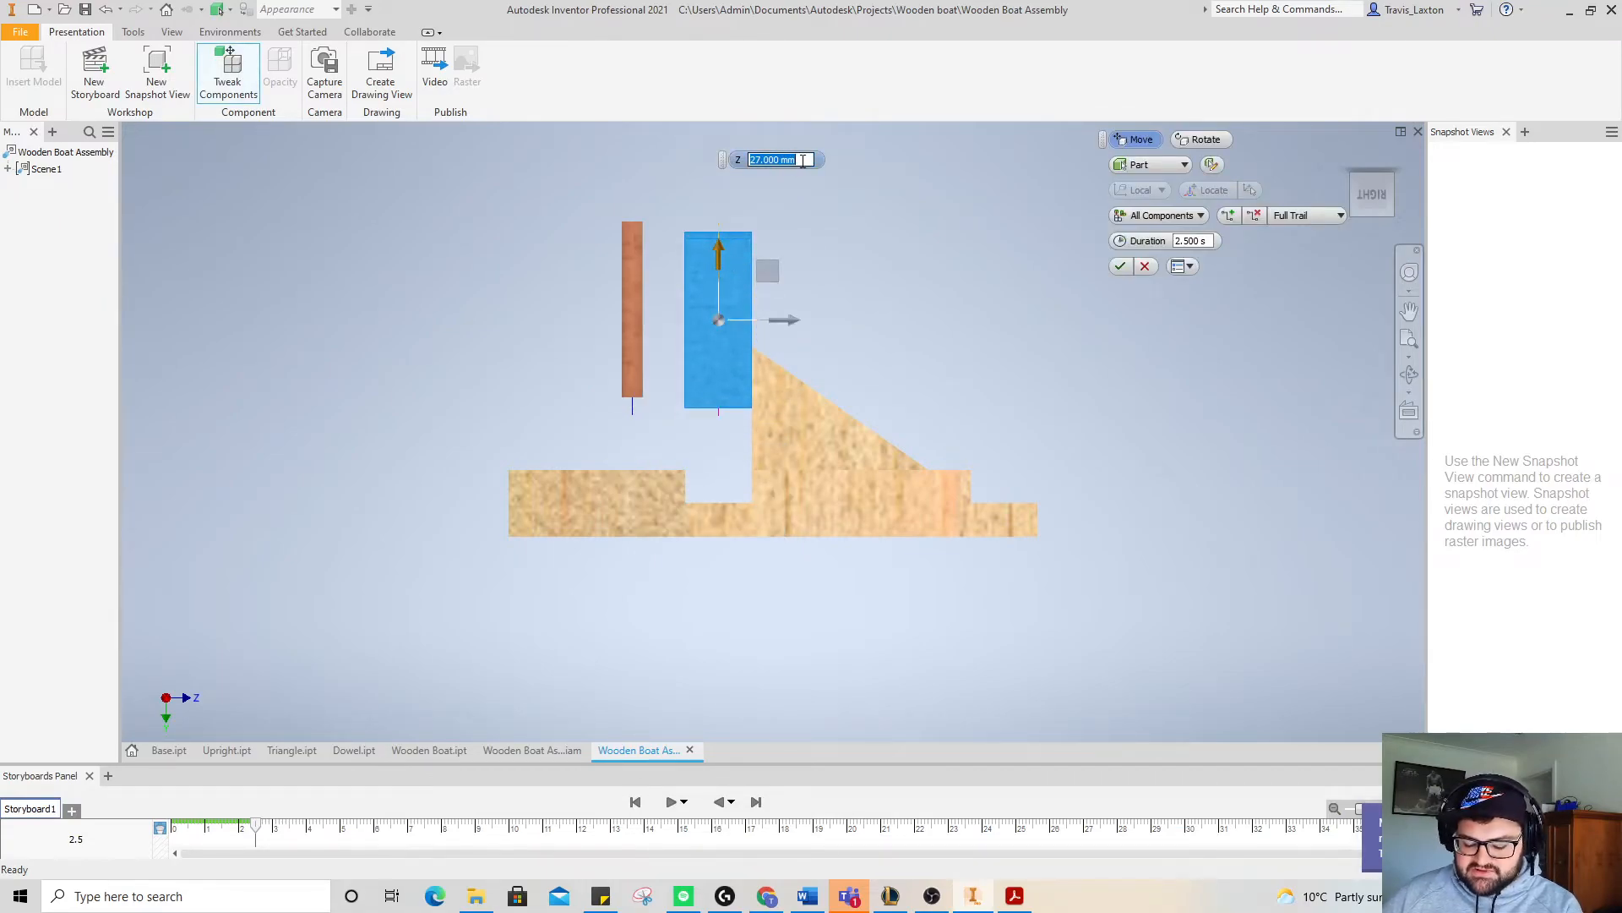
{"action": "type", "text": "30"}
{"action": "key", "text": "Return"}
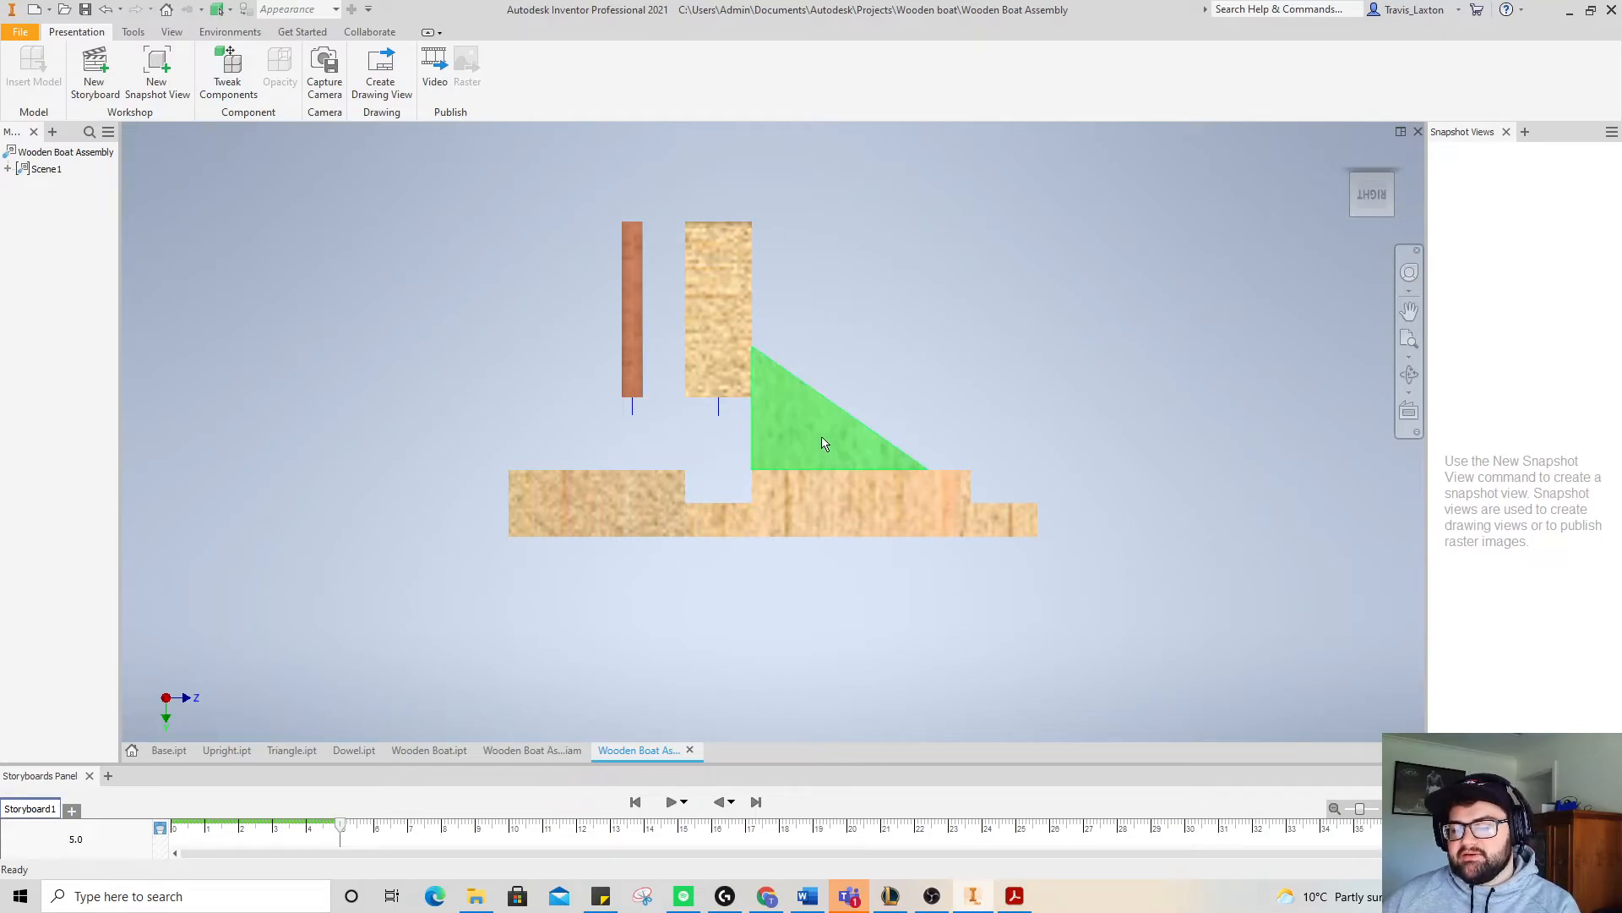
- Tweak the Base downward away from the other parts with a Y move of -30 mm
{"action": "left_click", "coordinate": [623, 507]}
{"action": "right_click", "coordinate": [644, 511]}
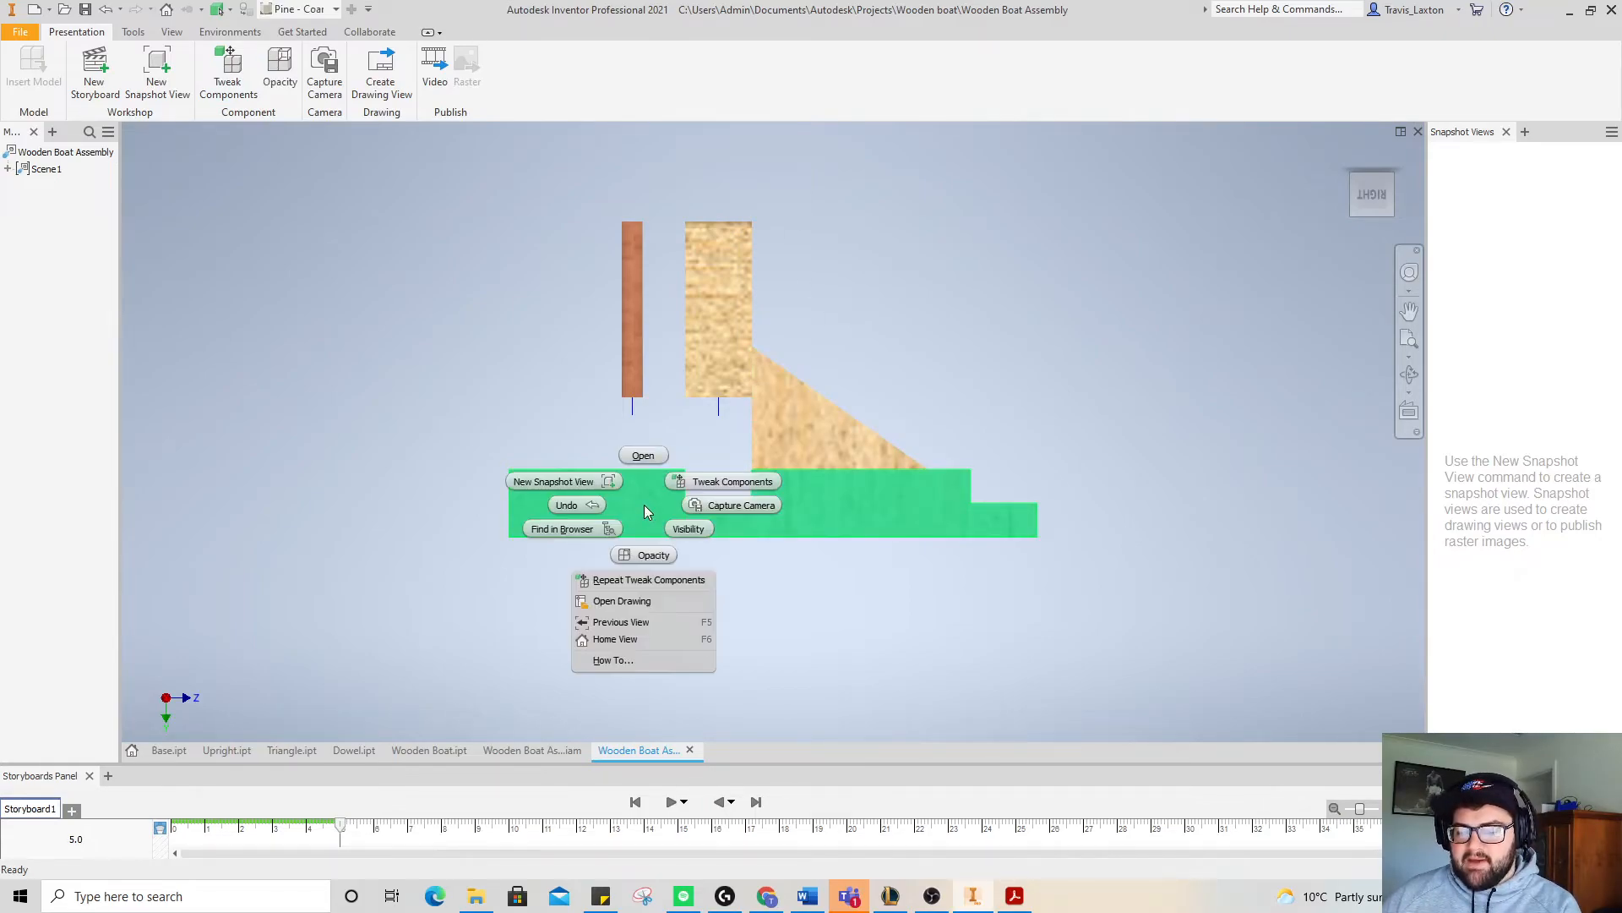
{"action": "left_click", "coordinate": [732, 482]}
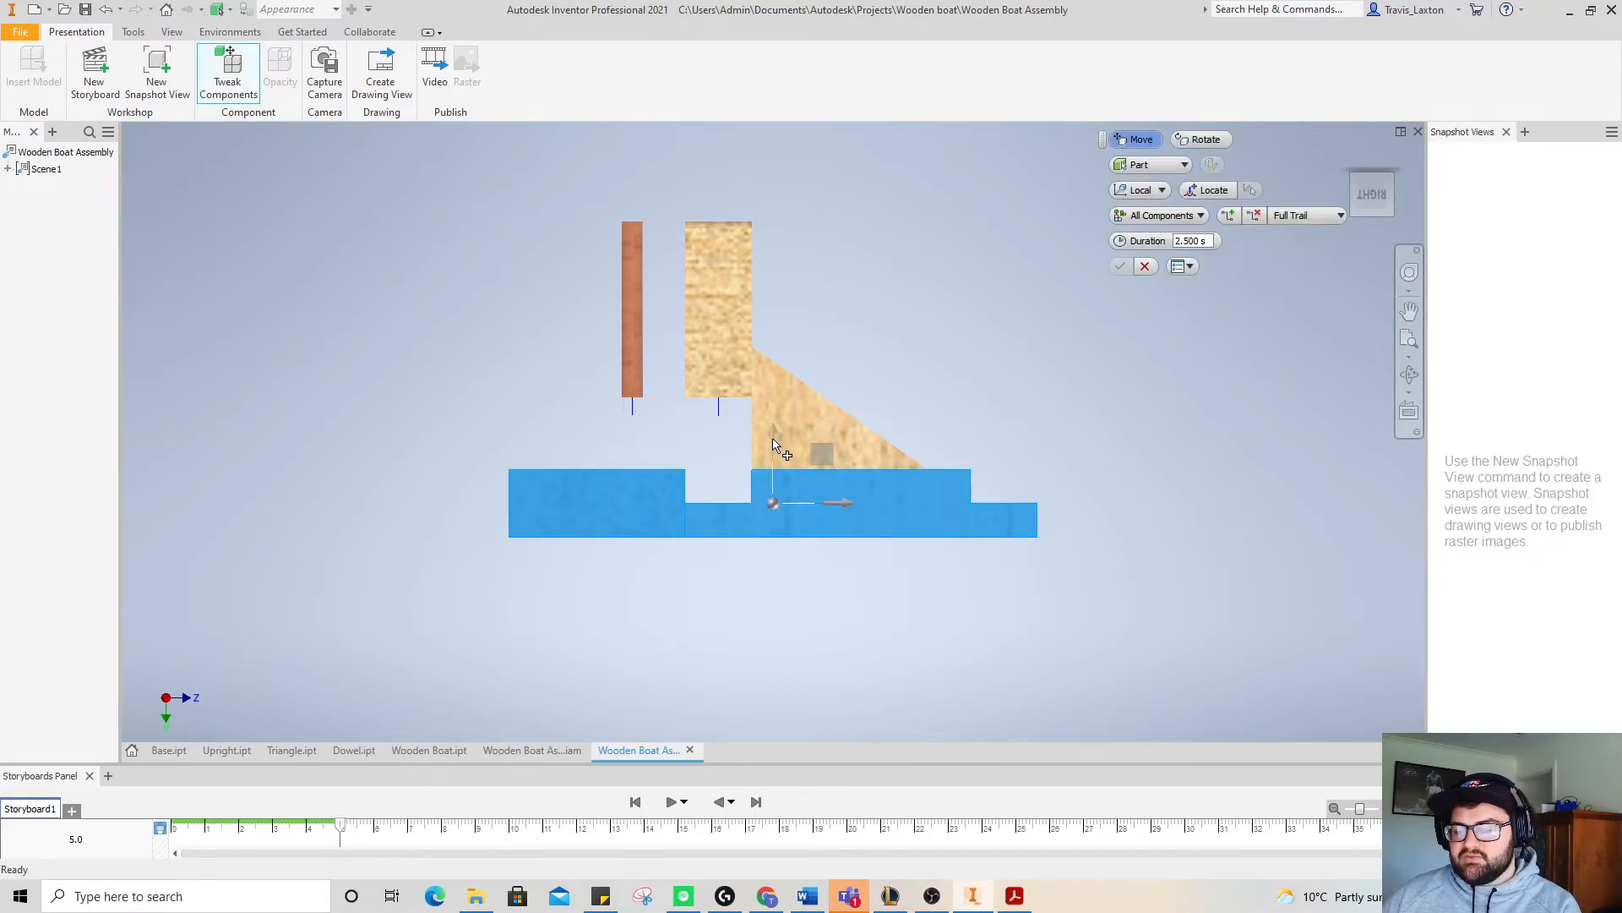
{"action": "left_click_drag", "start_coordinate": [772, 445], "coordinate": [772, 518]}
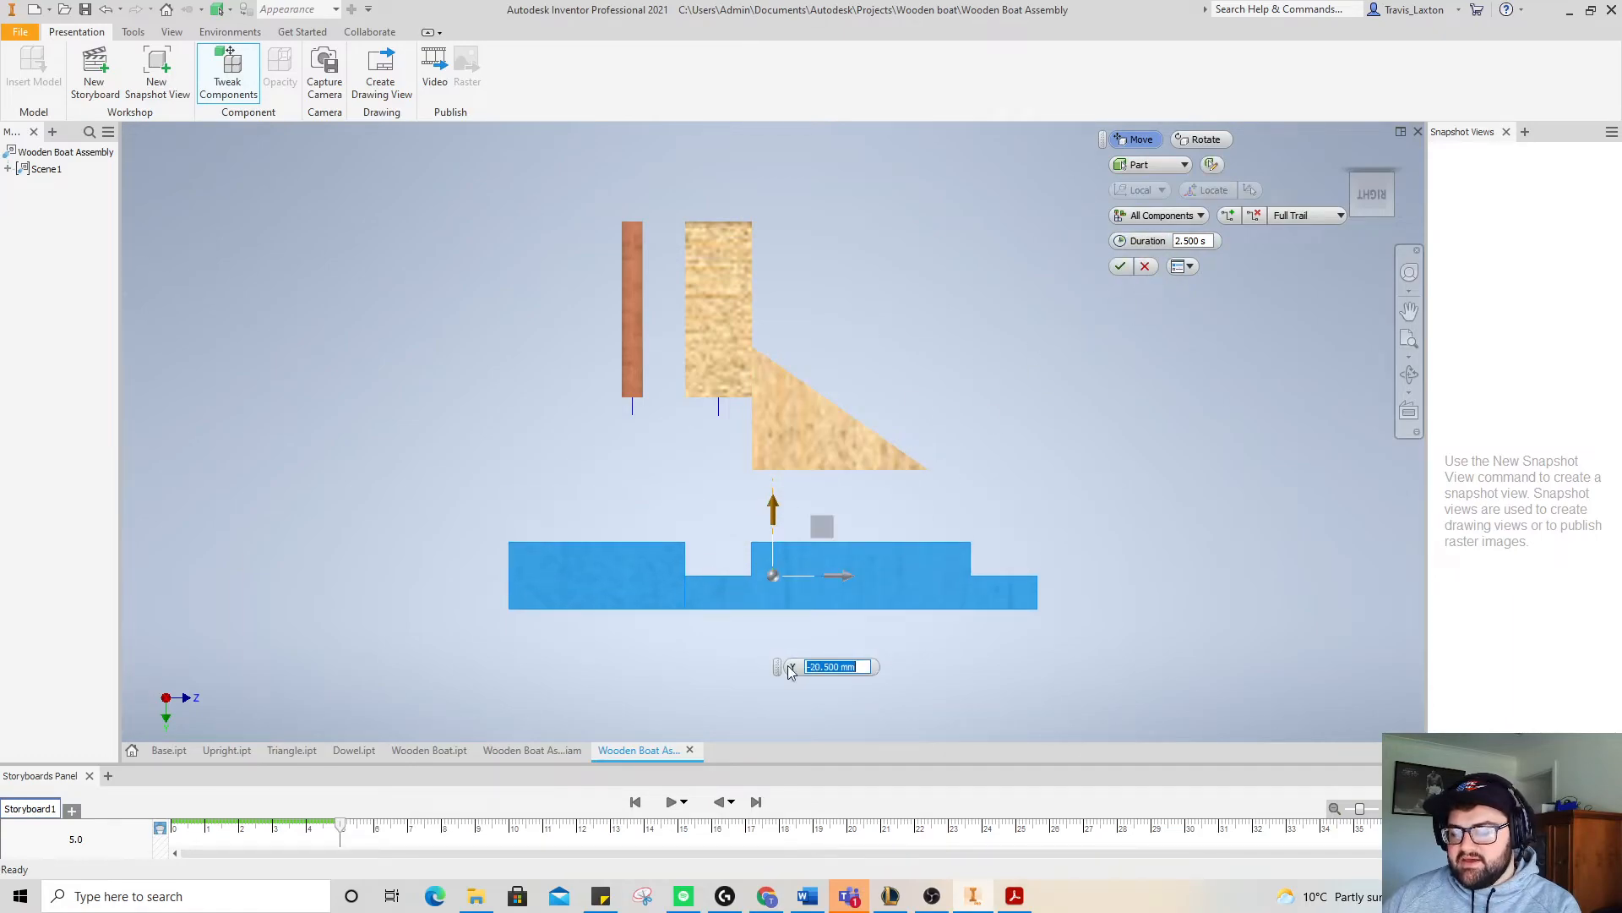
{"action": "type", "text": "-30"}
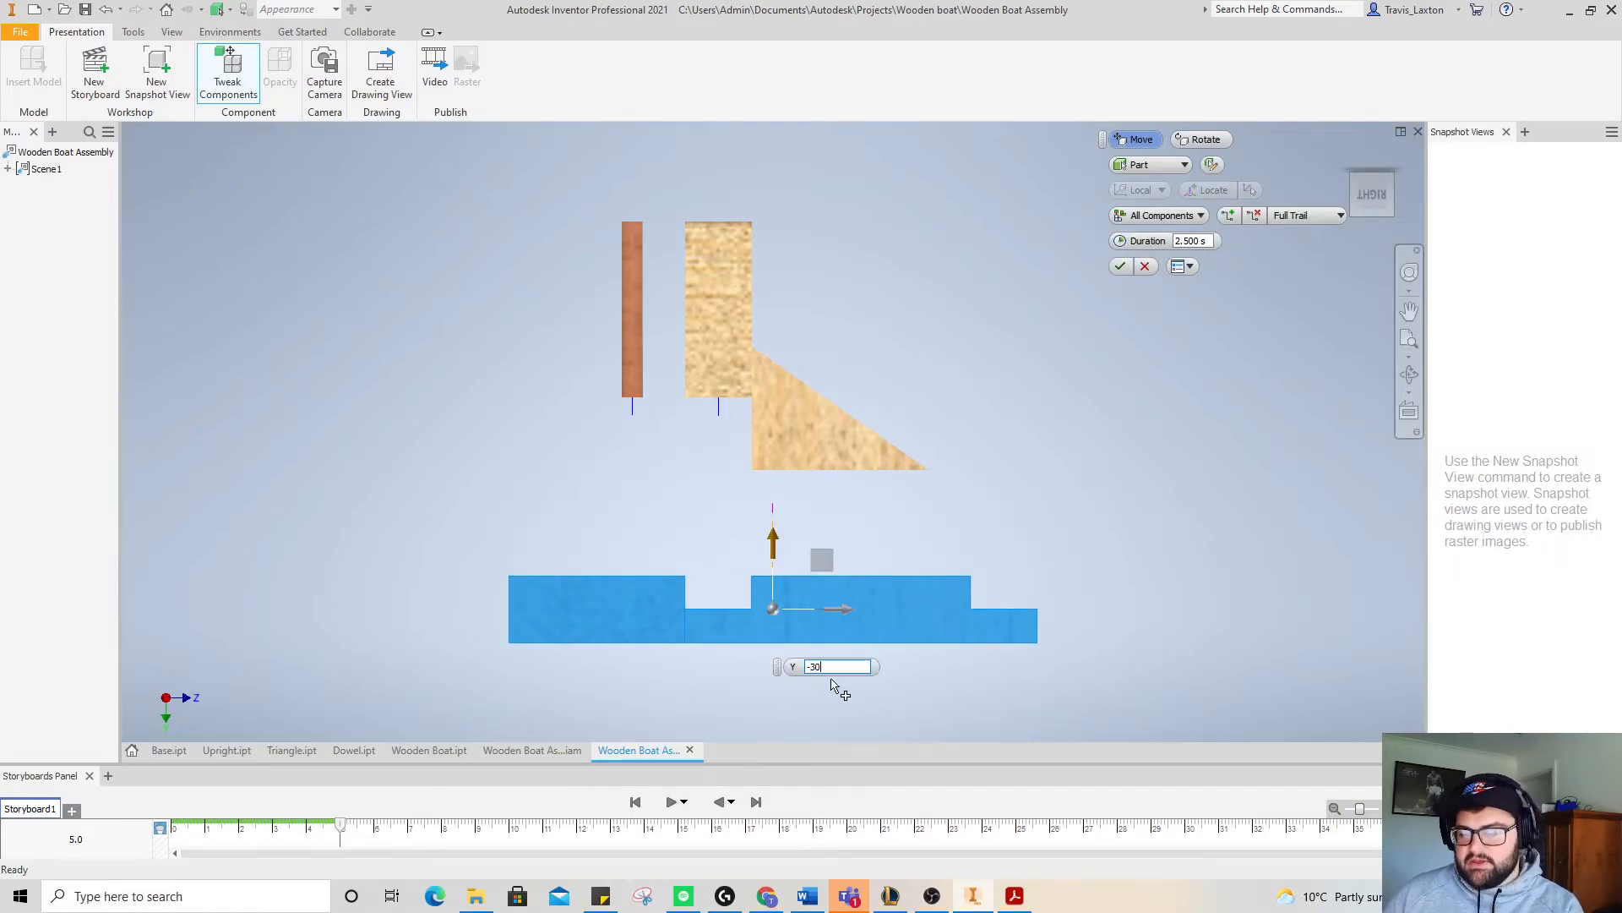
{"action": "key", "text": "Return"}
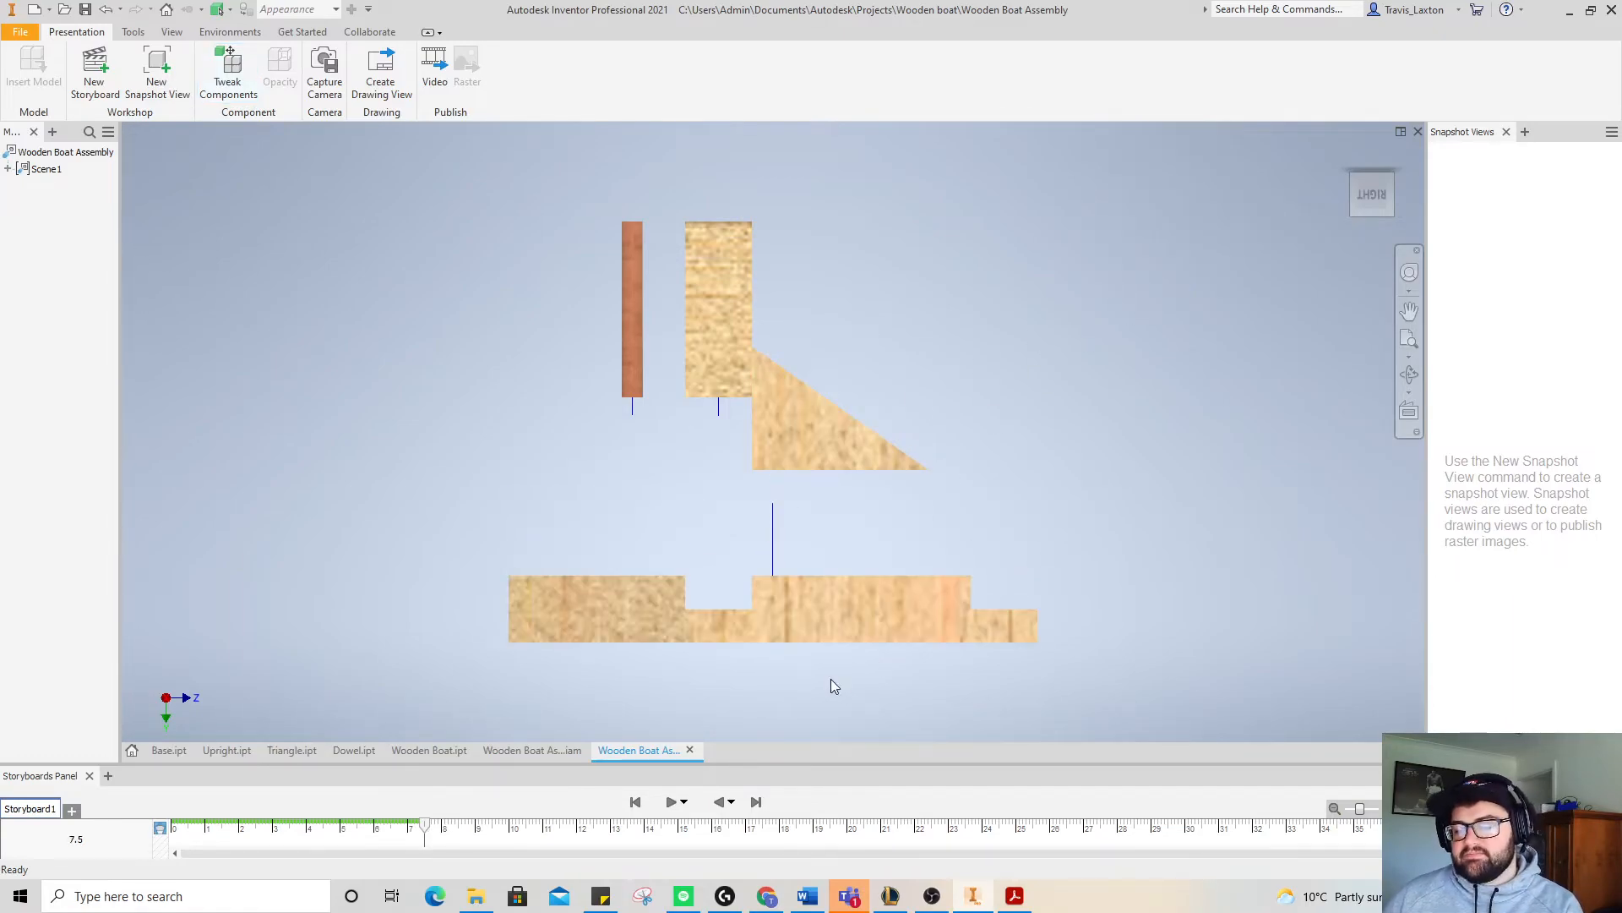
- Tweak the nearer triangle horizontally away from the Upright with a Z move of 30 mm
{"action": "right_click", "coordinate": [804, 427]}
{"action": "left_click", "coordinate": [877, 403]}
{"action": "left_click_drag", "start_coordinate": [906, 408], "coordinate": [983, 409]}
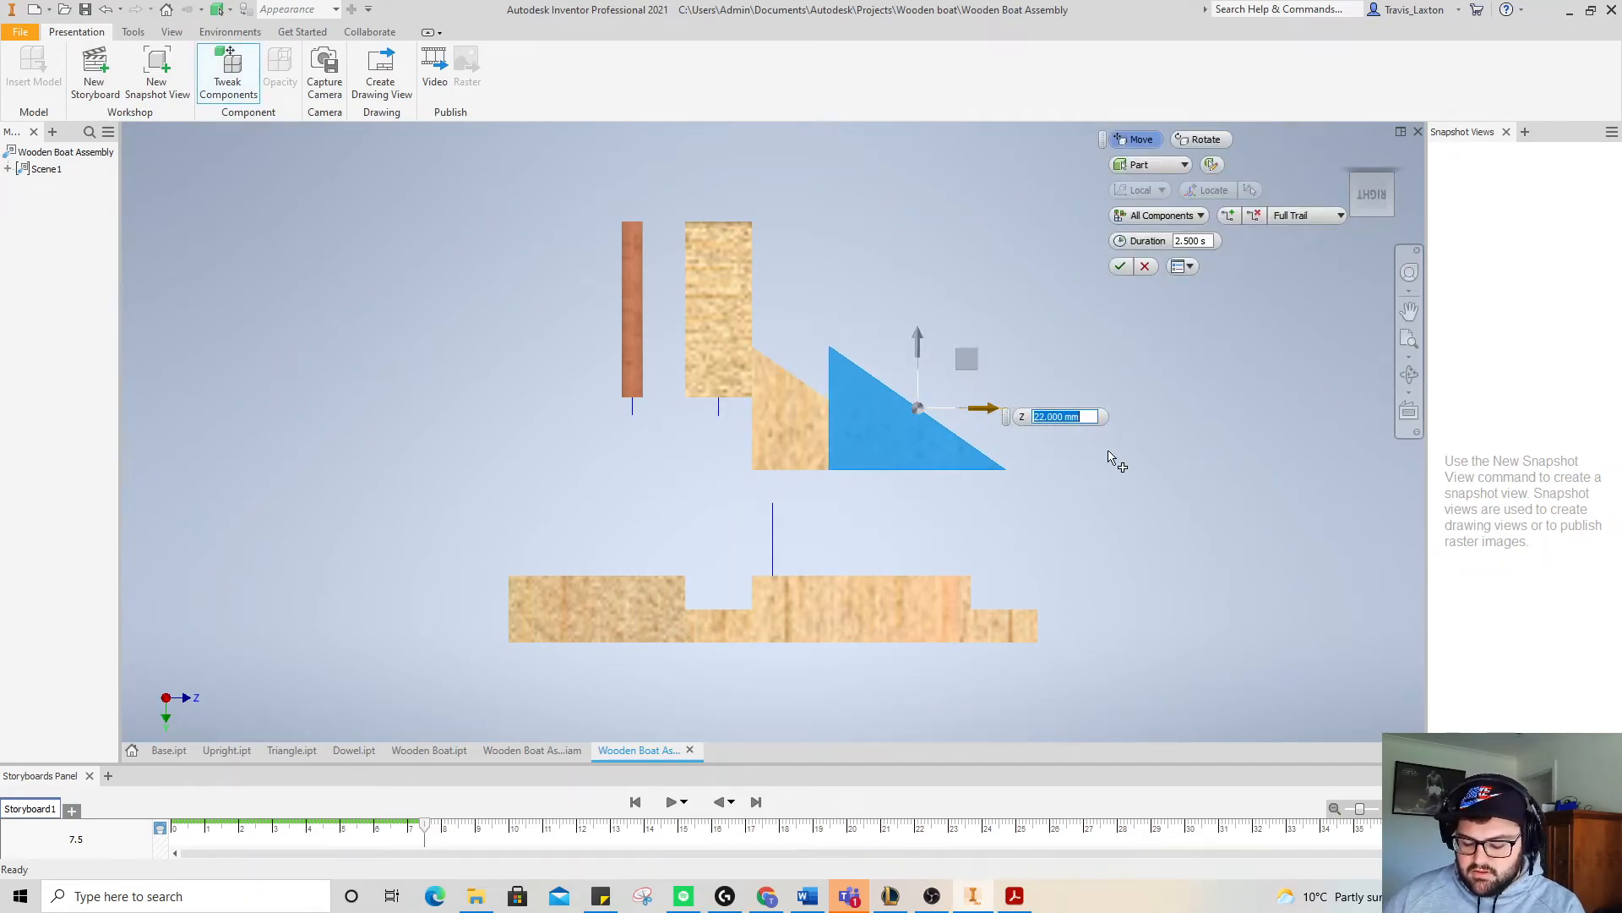
{"action": "type", "text": "30"}
{"action": "key", "text": "Return"}
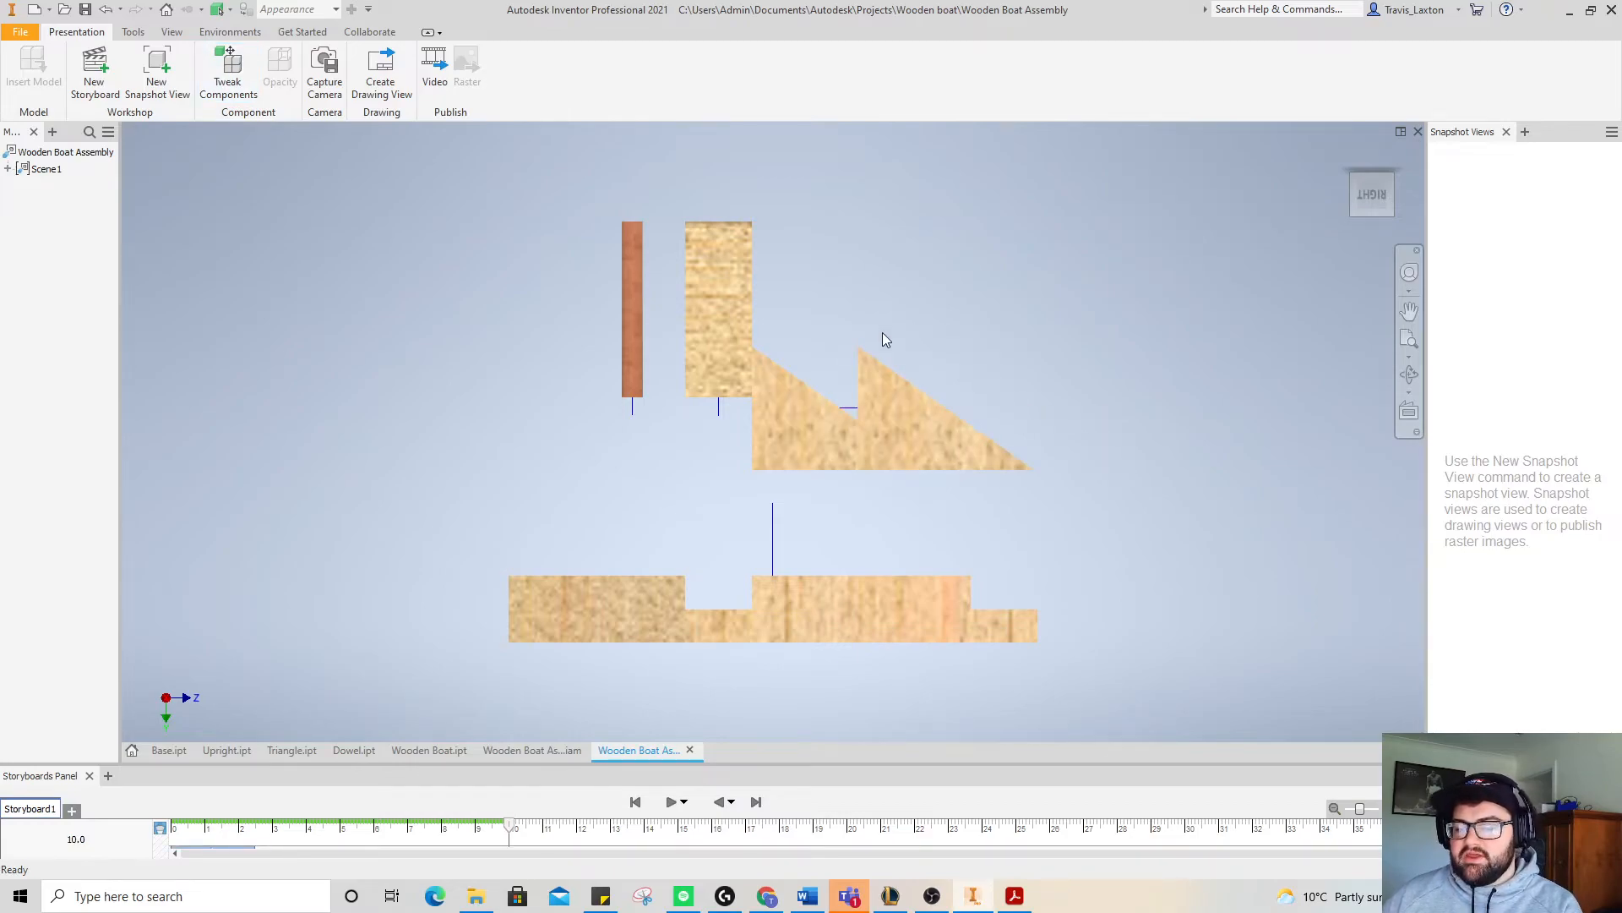
- Tweak the remaining triangle 30 mm along Z to line it up with the triangle already moved
{"action": "right_click", "coordinate": [803, 416]}
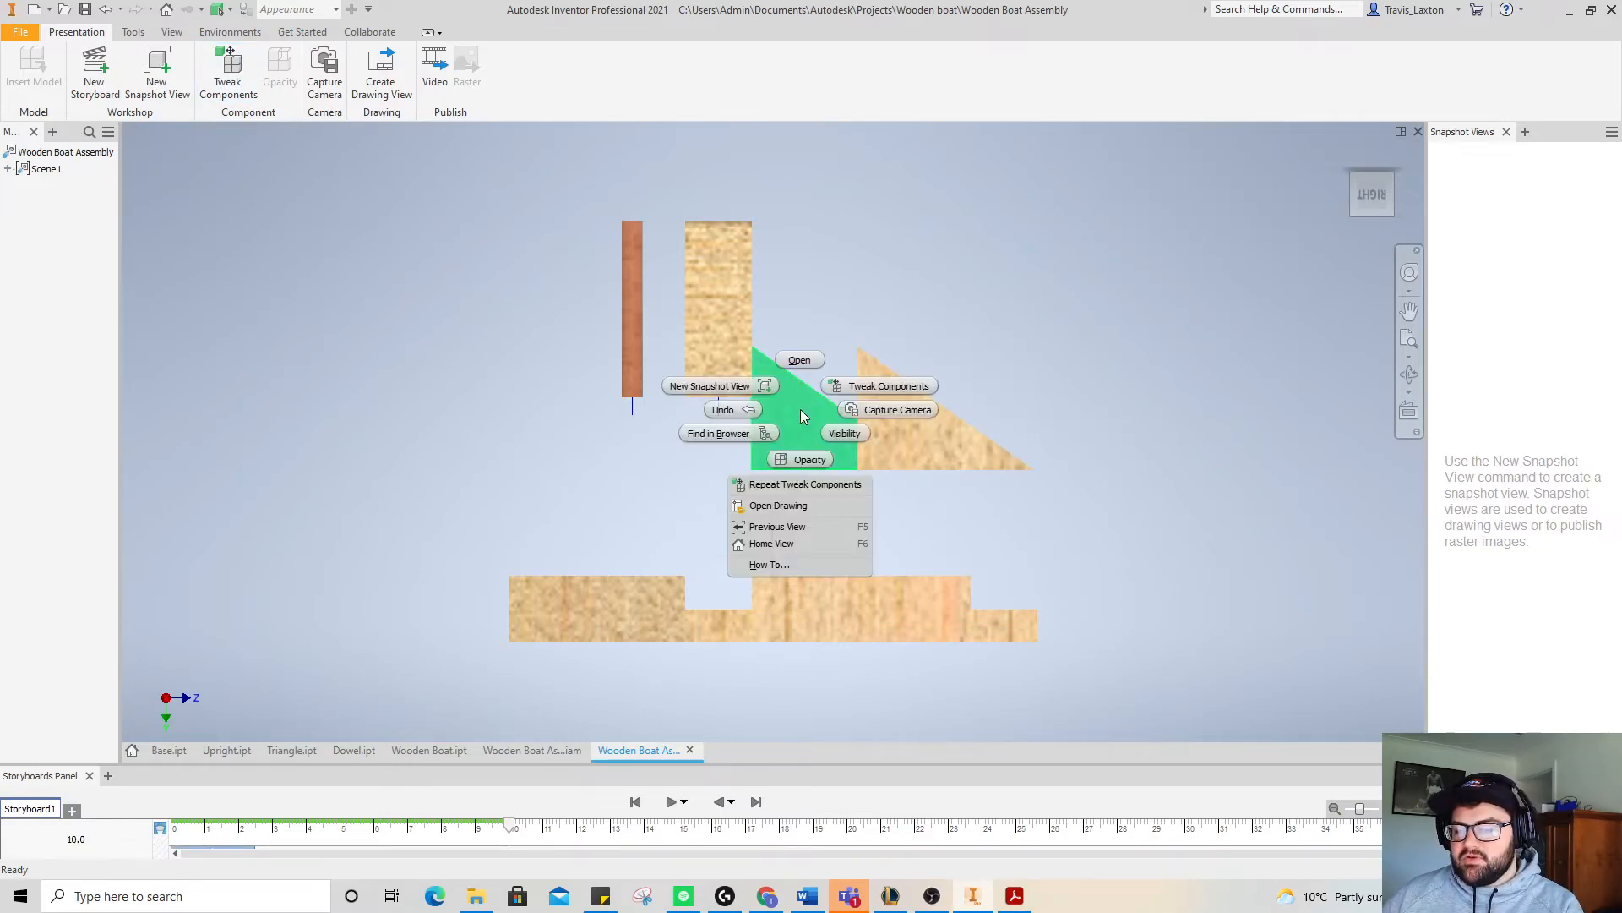
{"action": "left_click", "coordinate": [901, 389]}
{"action": "left_click", "coordinate": [912, 413]}
{"action": "type", "text": "30"}
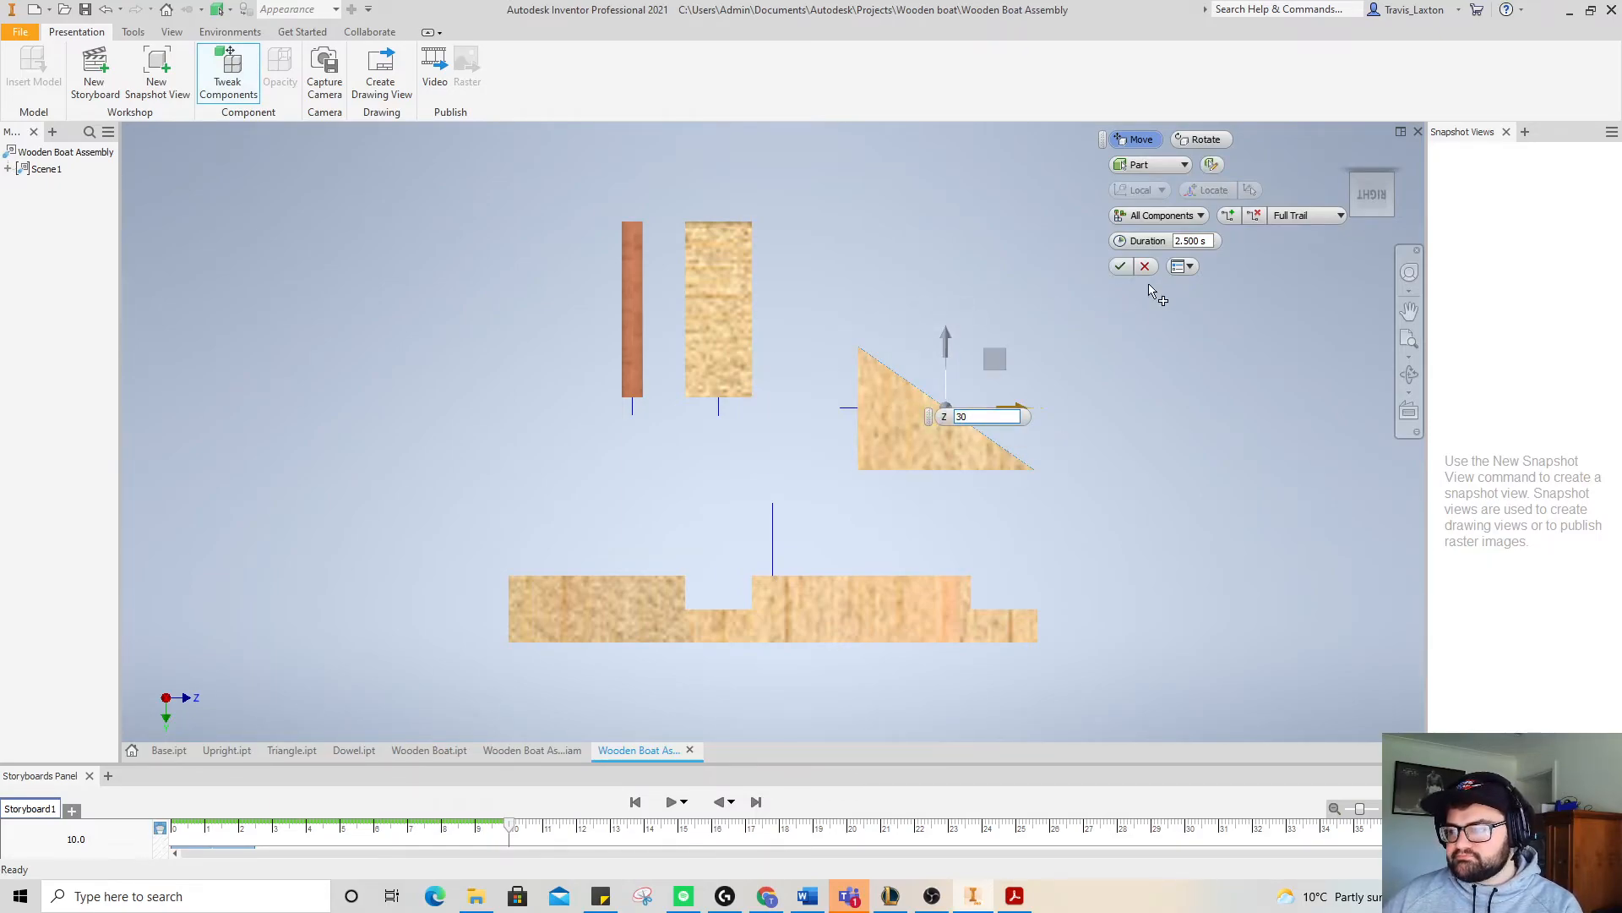
{"action": "left_click", "coordinate": [1119, 268]}
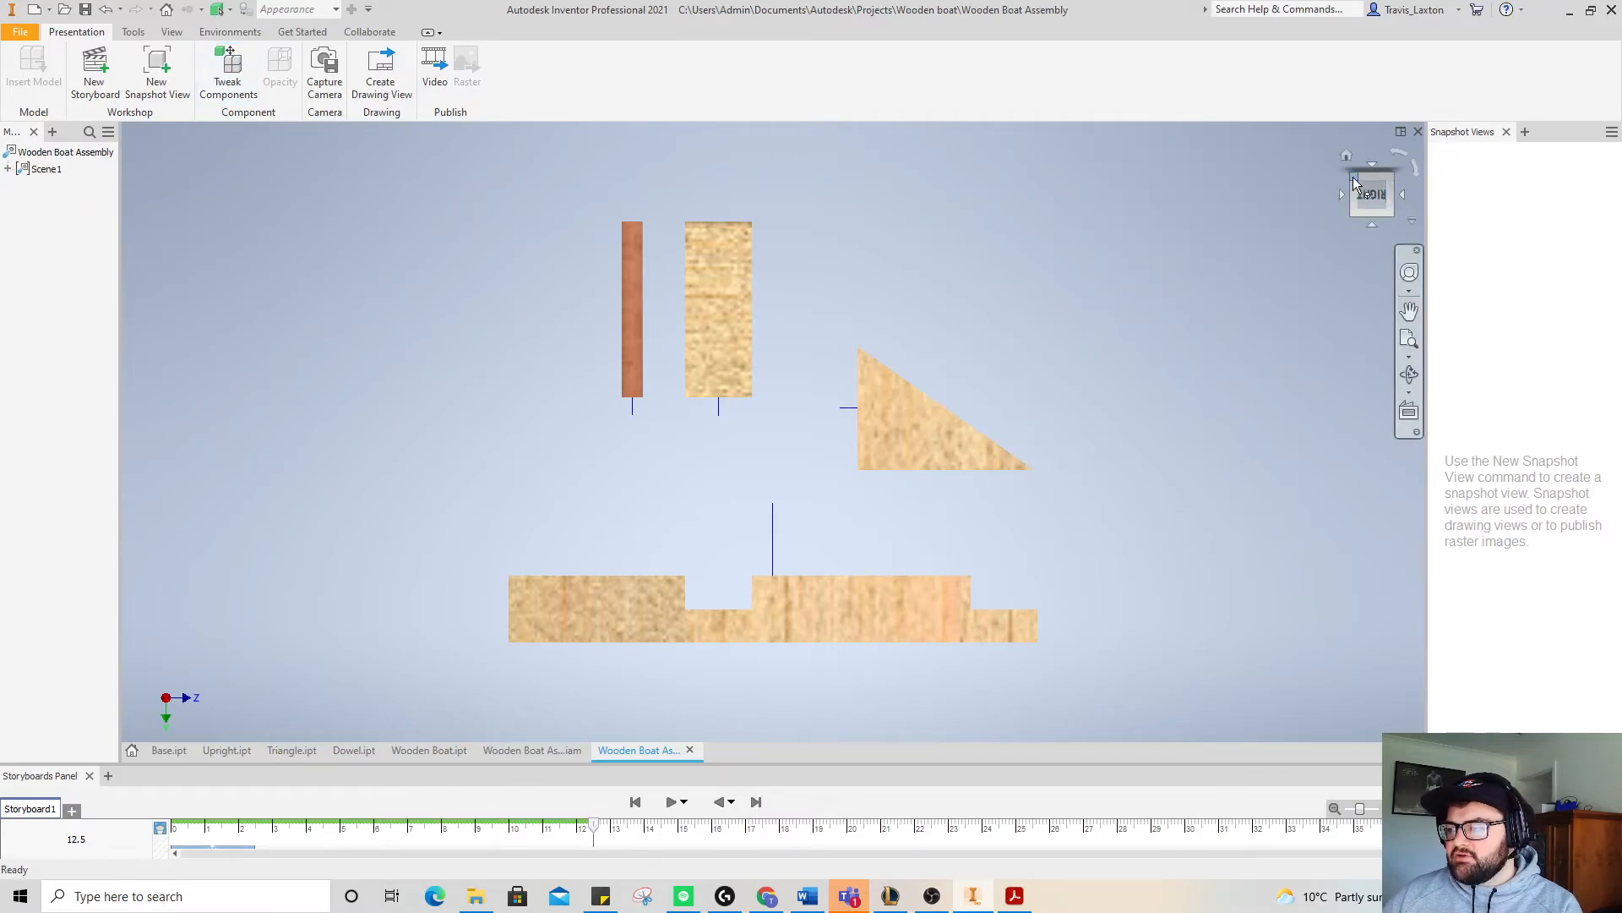
- Play the storyboard animation in a 3D view and inspect the exploded boat from another angle
{"action": "left_click", "coordinate": [1353, 175]}
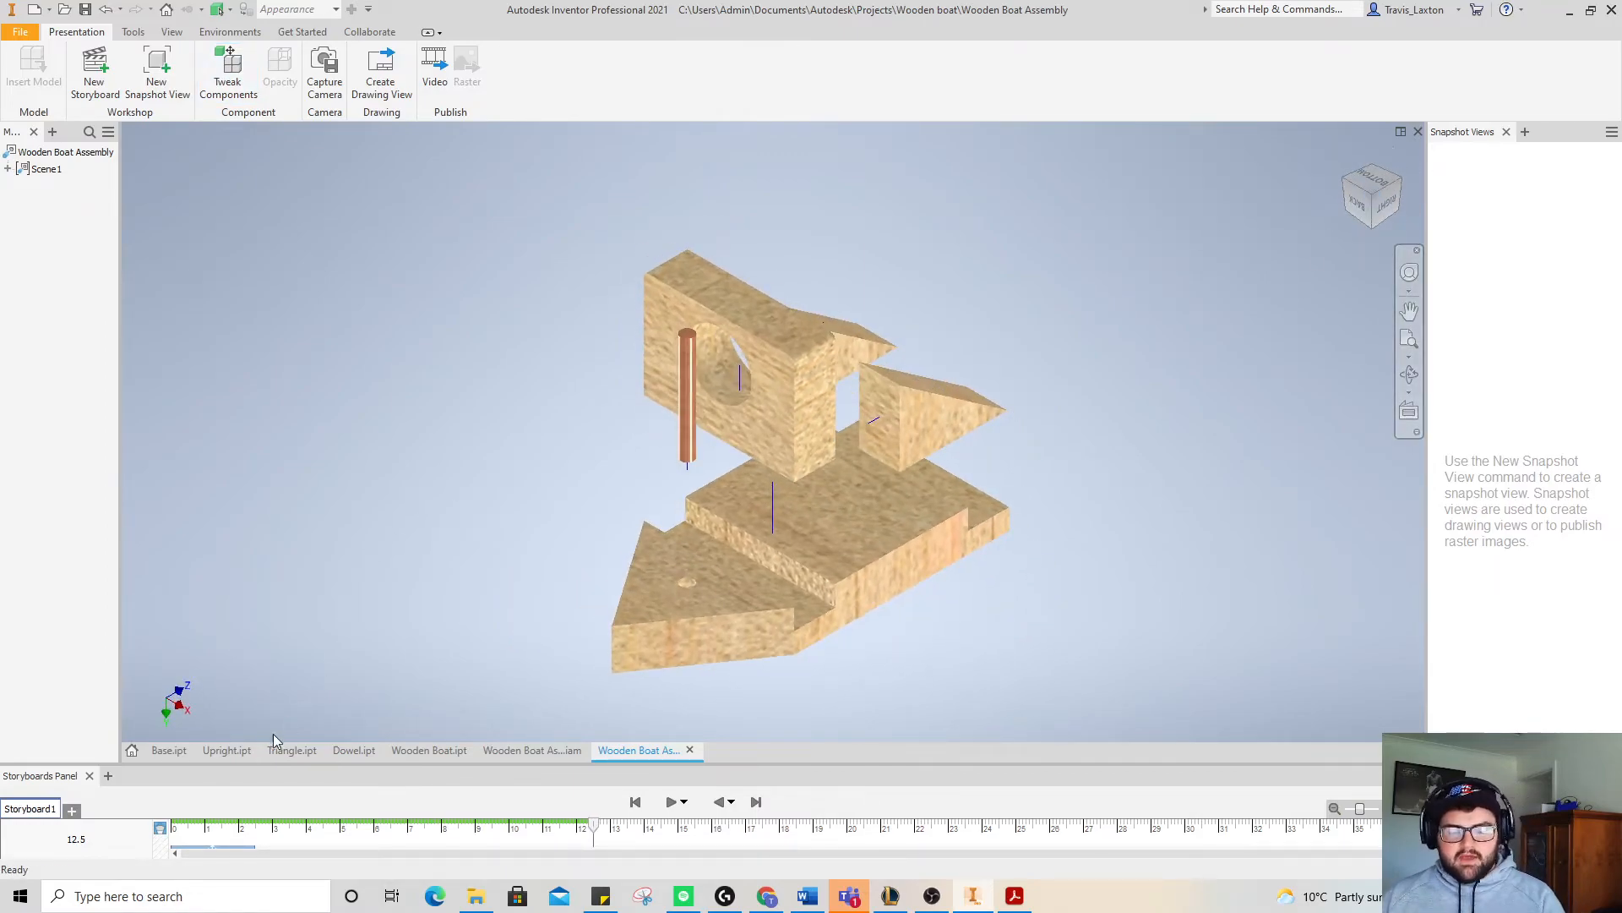
{"action": "left_click", "coordinate": [673, 803]}
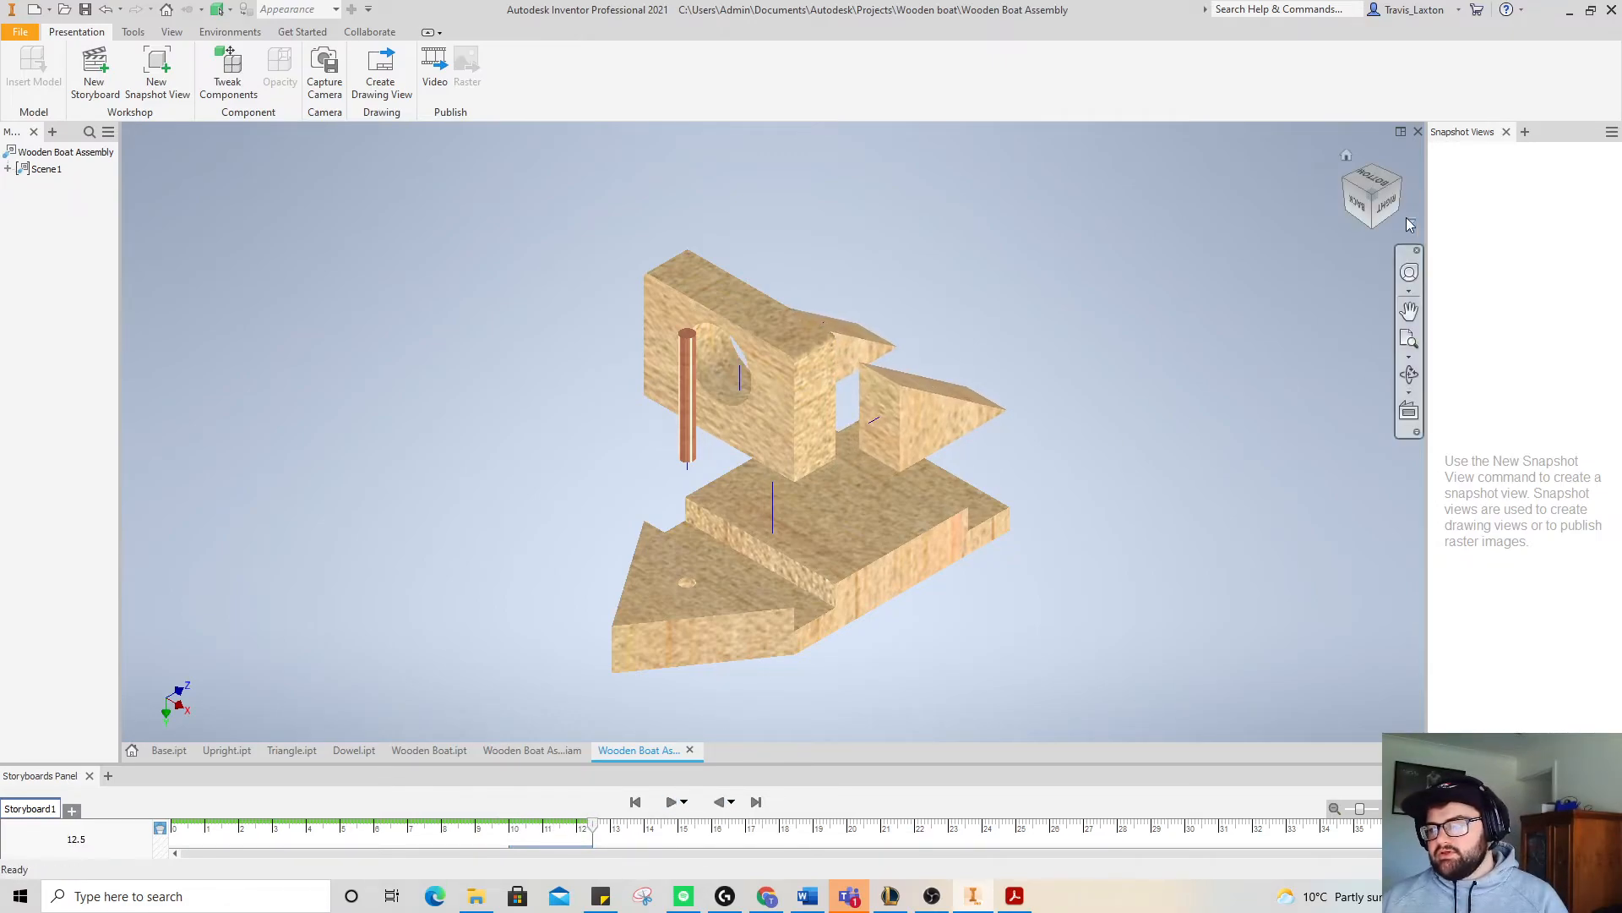
{"action": "mouse_move", "coordinate": [1384, 206]}
{"action": "left_mouse_down"}
{"action": "mouse_move", "coordinate": [1349, 208]}
{"action": "mouse_move", "coordinate": [1365, 226]}
{"action": "left_mouse_up"}
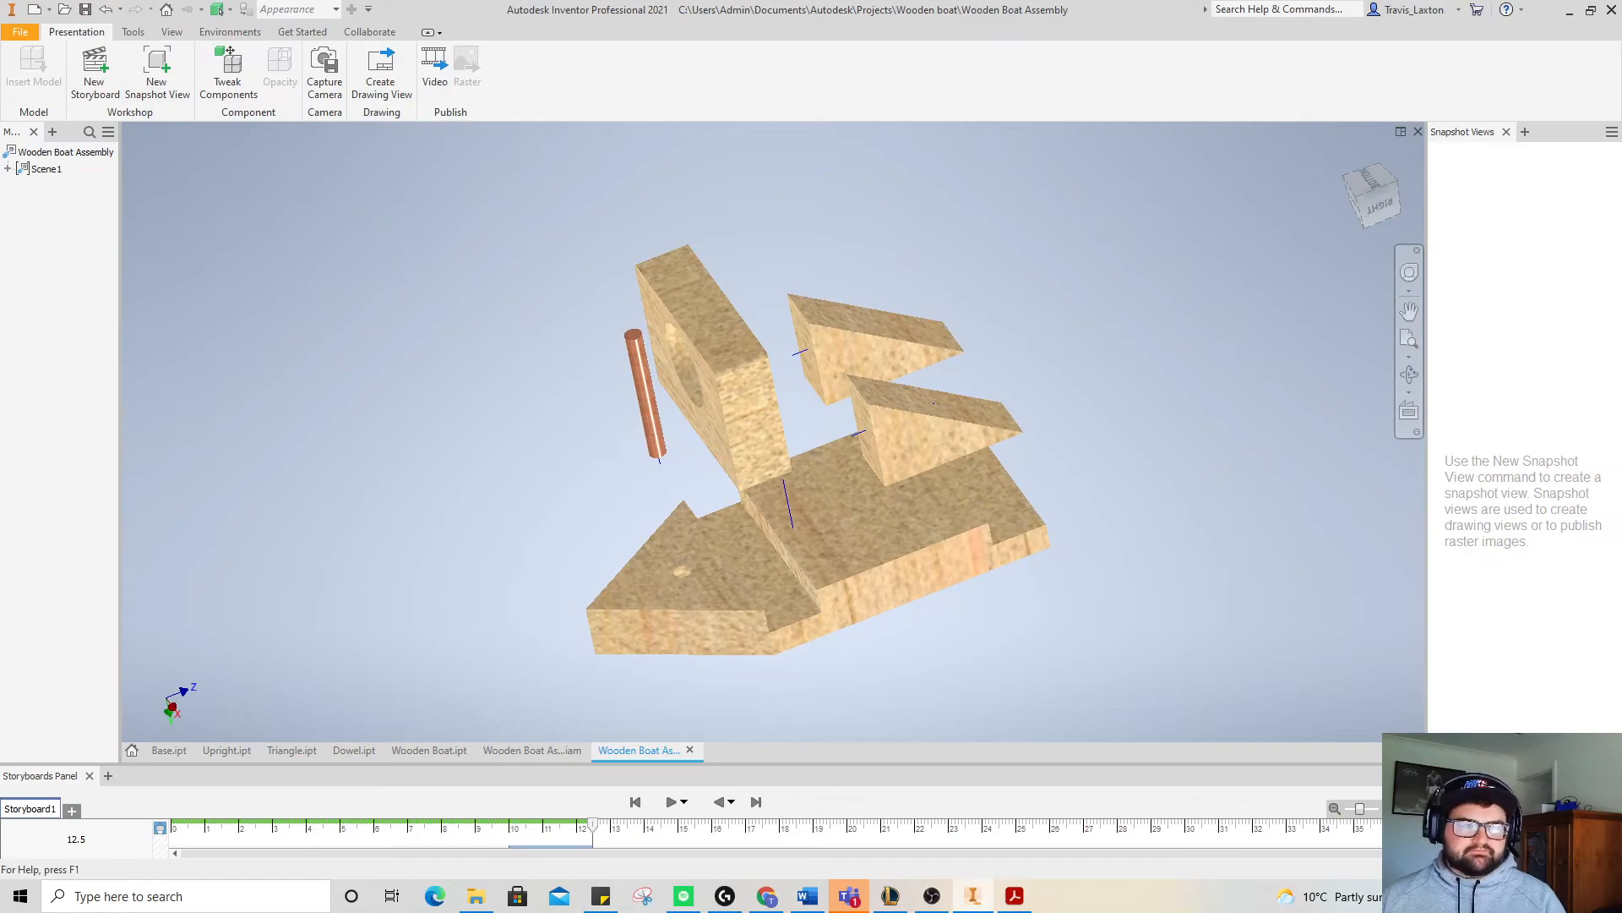
- Save the presentation as Wooden Boat Presentation Assembly in the Wooden boat folder
{"action": "left_click", "coordinate": [84, 9]}
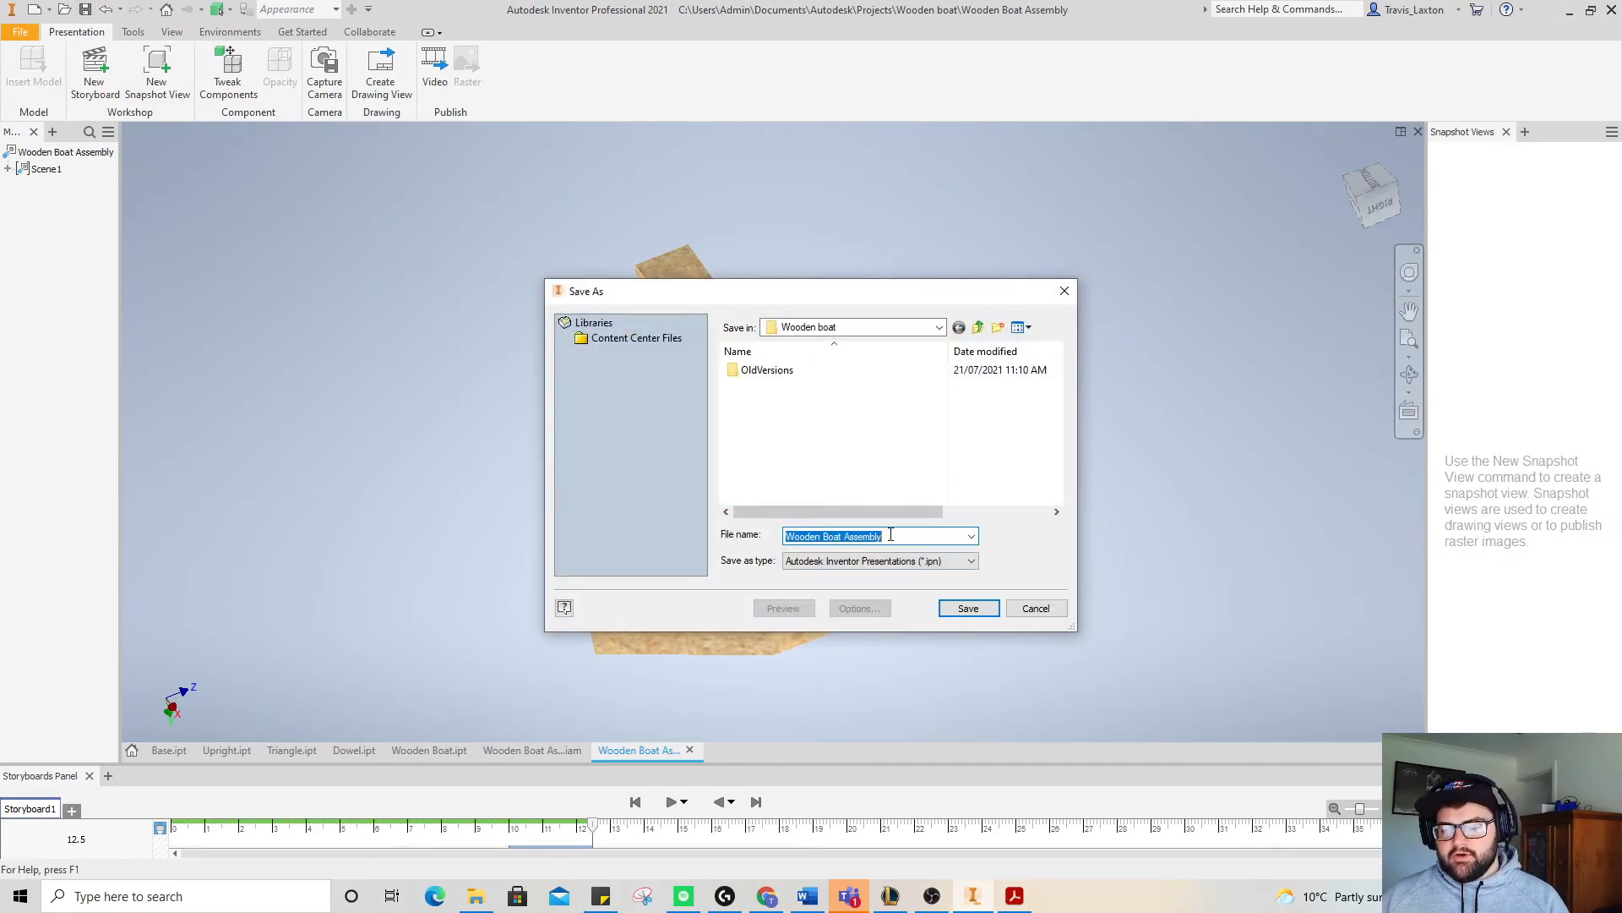
{"action": "double_click", "coordinate": [854, 538]}
{"action": "left_click", "coordinate": [845, 537]}
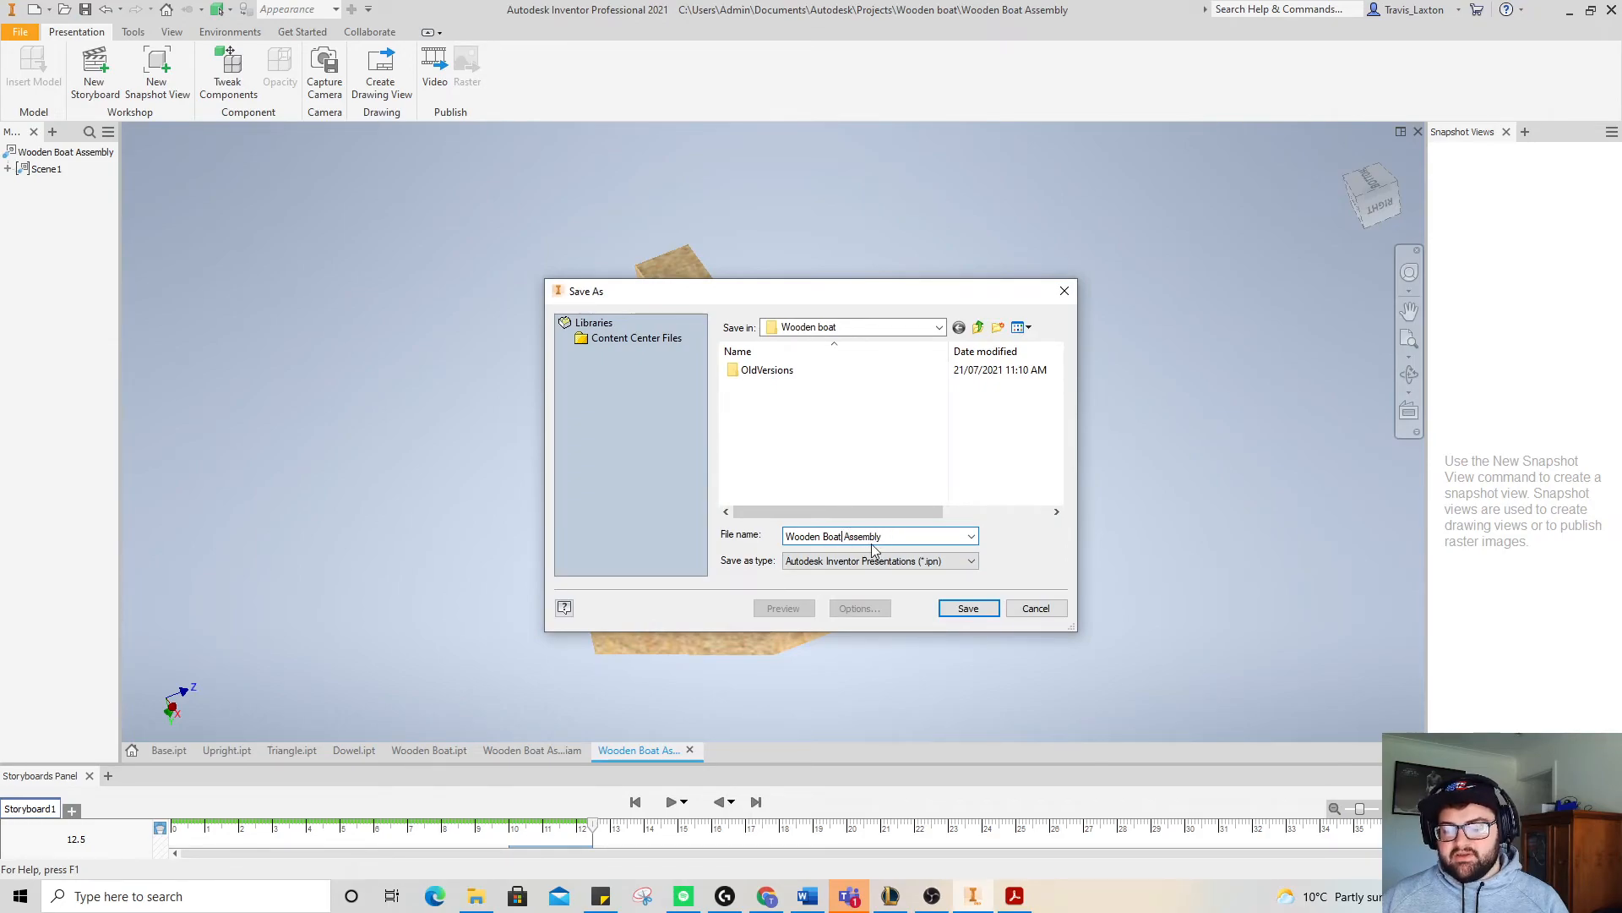
{"action": "type", "text": "Presentation"}
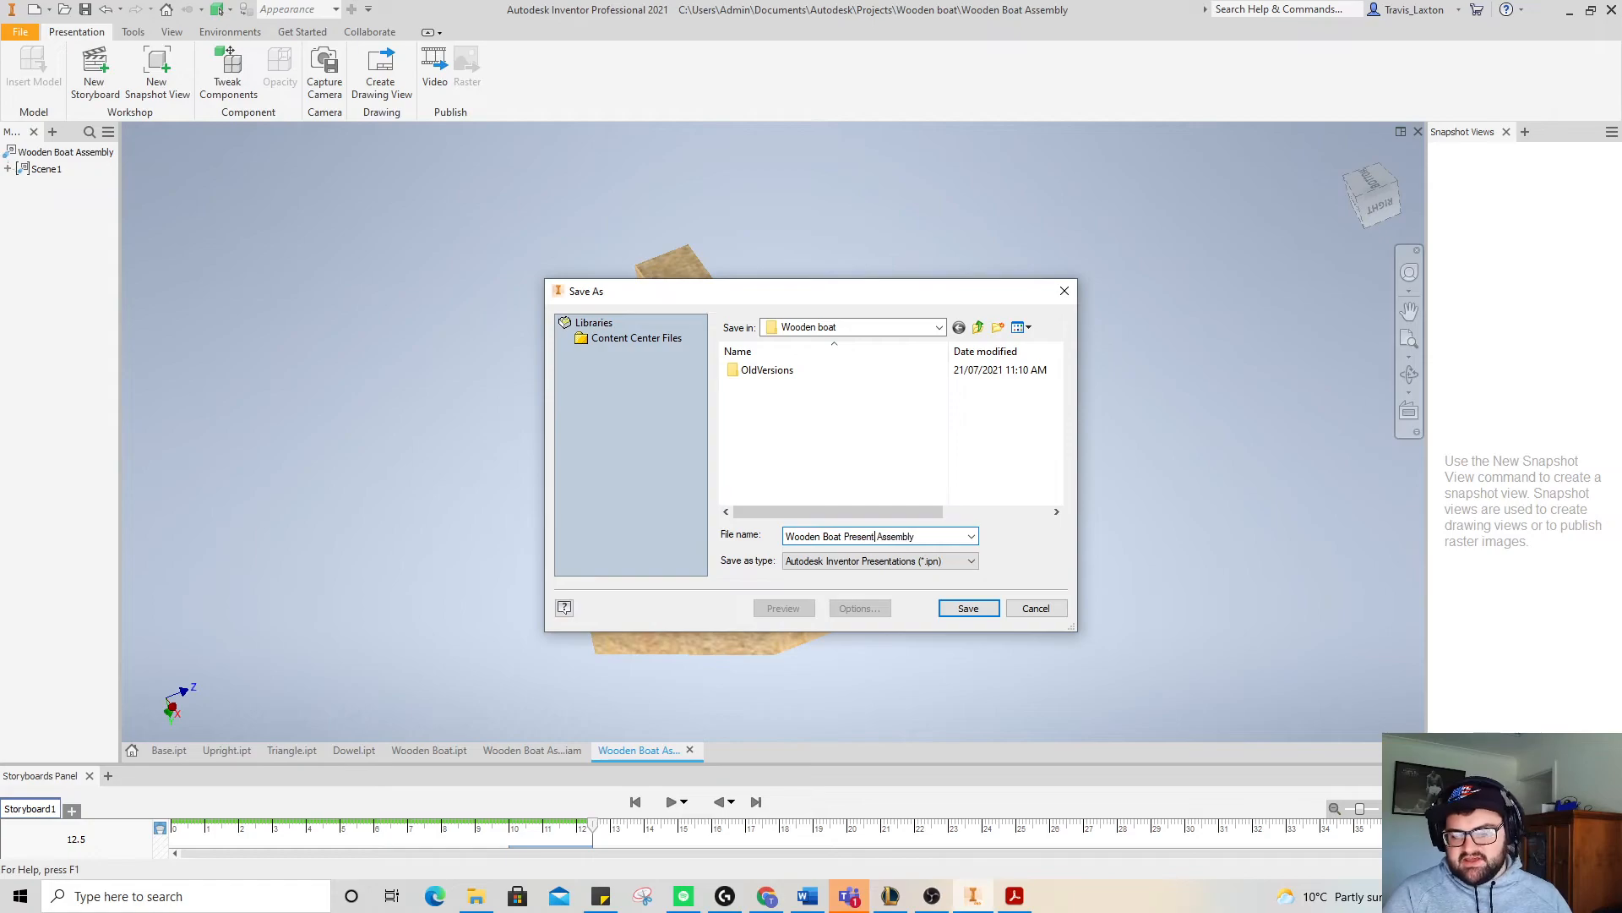
{"action": "left_click", "coordinate": [968, 609]}
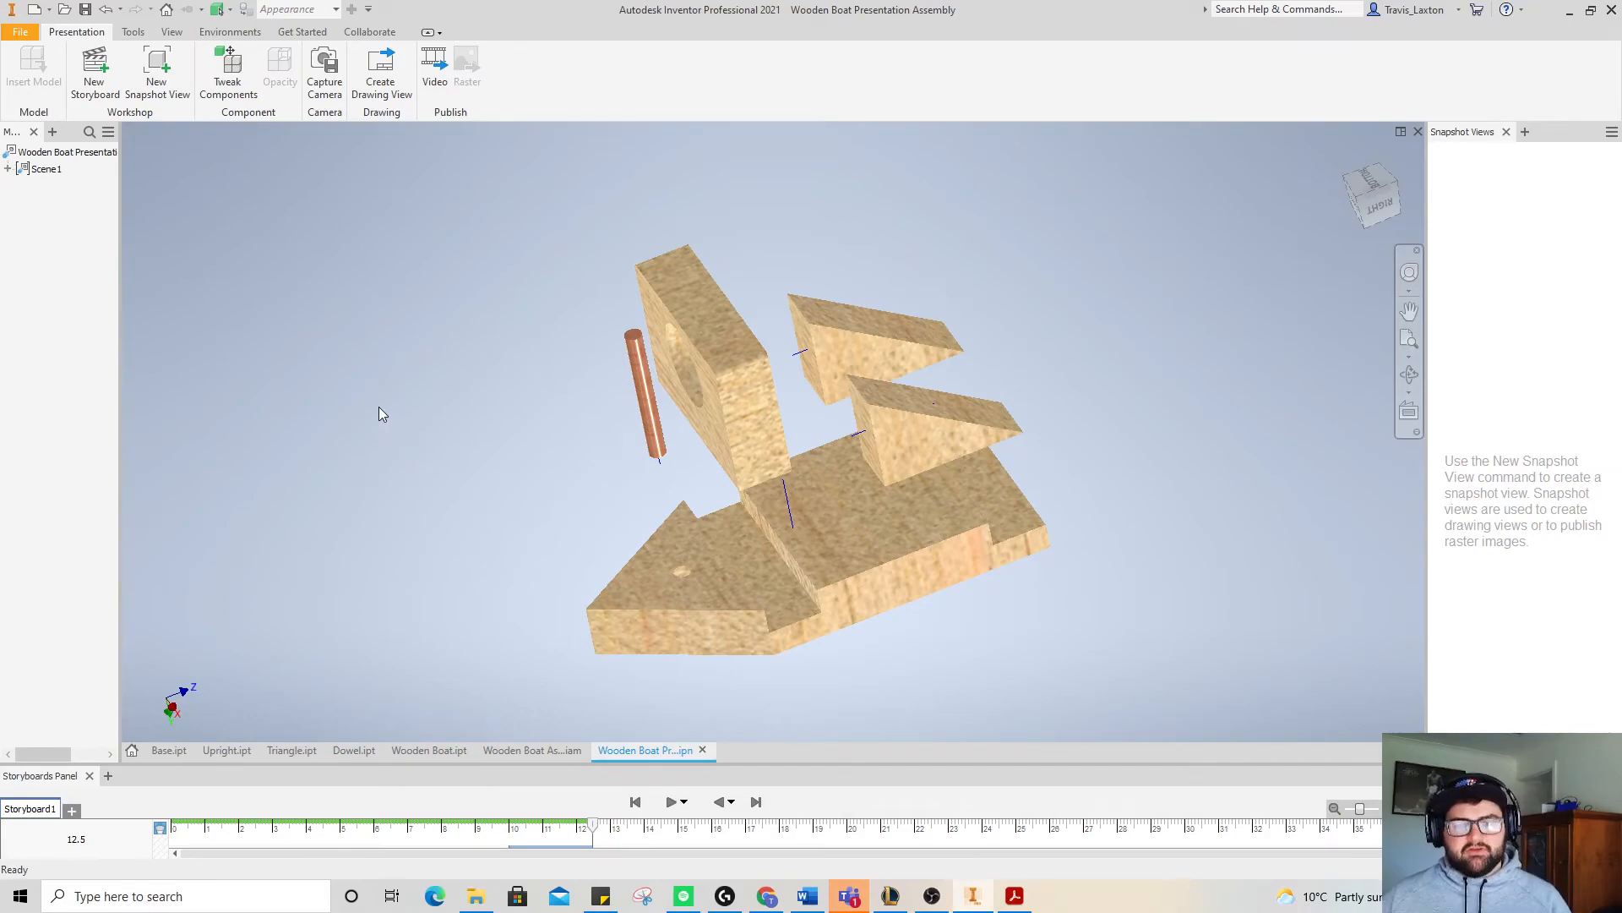
- Set up a video publication of the current storyboard with Documents\Autodesk\Projects\Wooden boat as its file location
{"action": "left_click", "coordinate": [436, 70]}
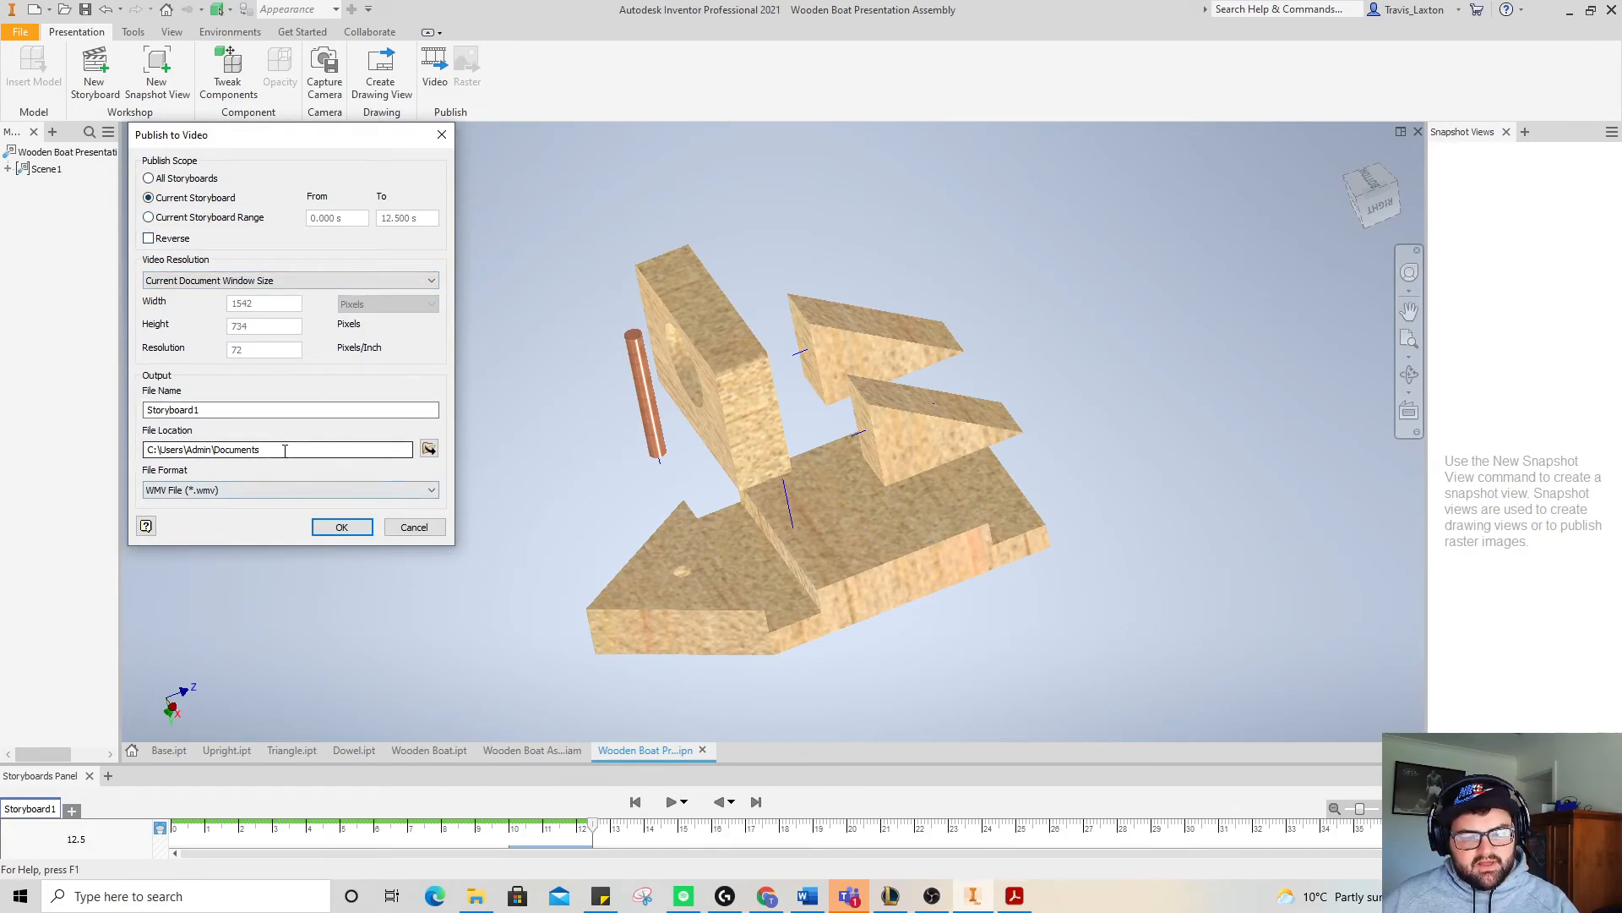
{"action": "left_click", "coordinate": [428, 449]}
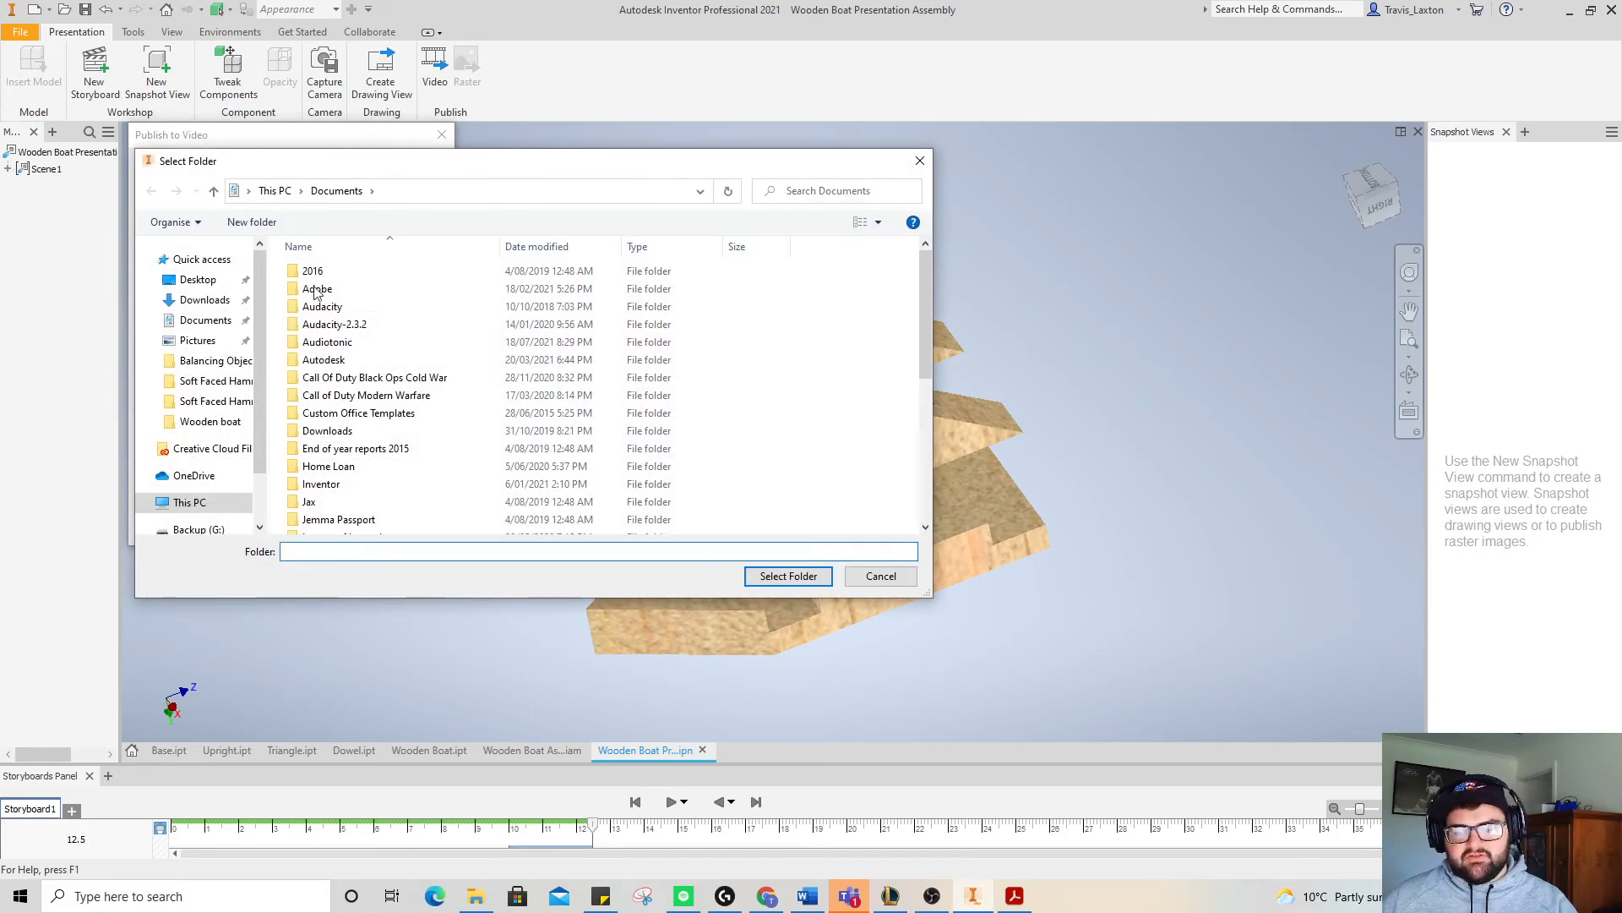
{"action": "double_click", "coordinate": [330, 361]}
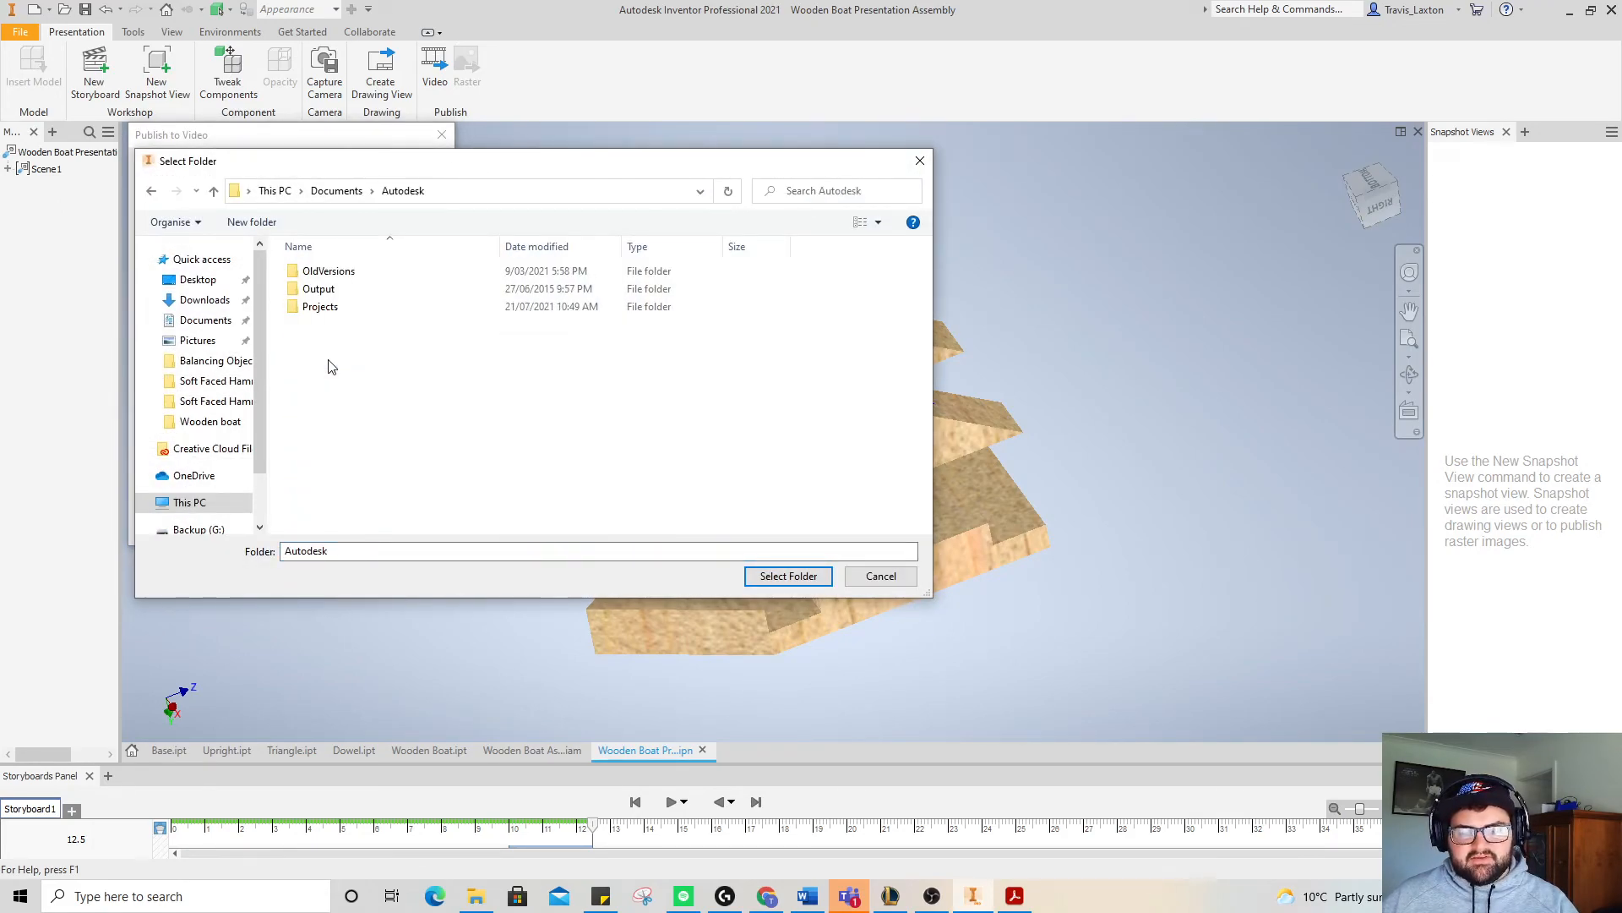
{"action": "double_click", "coordinate": [319, 308]}
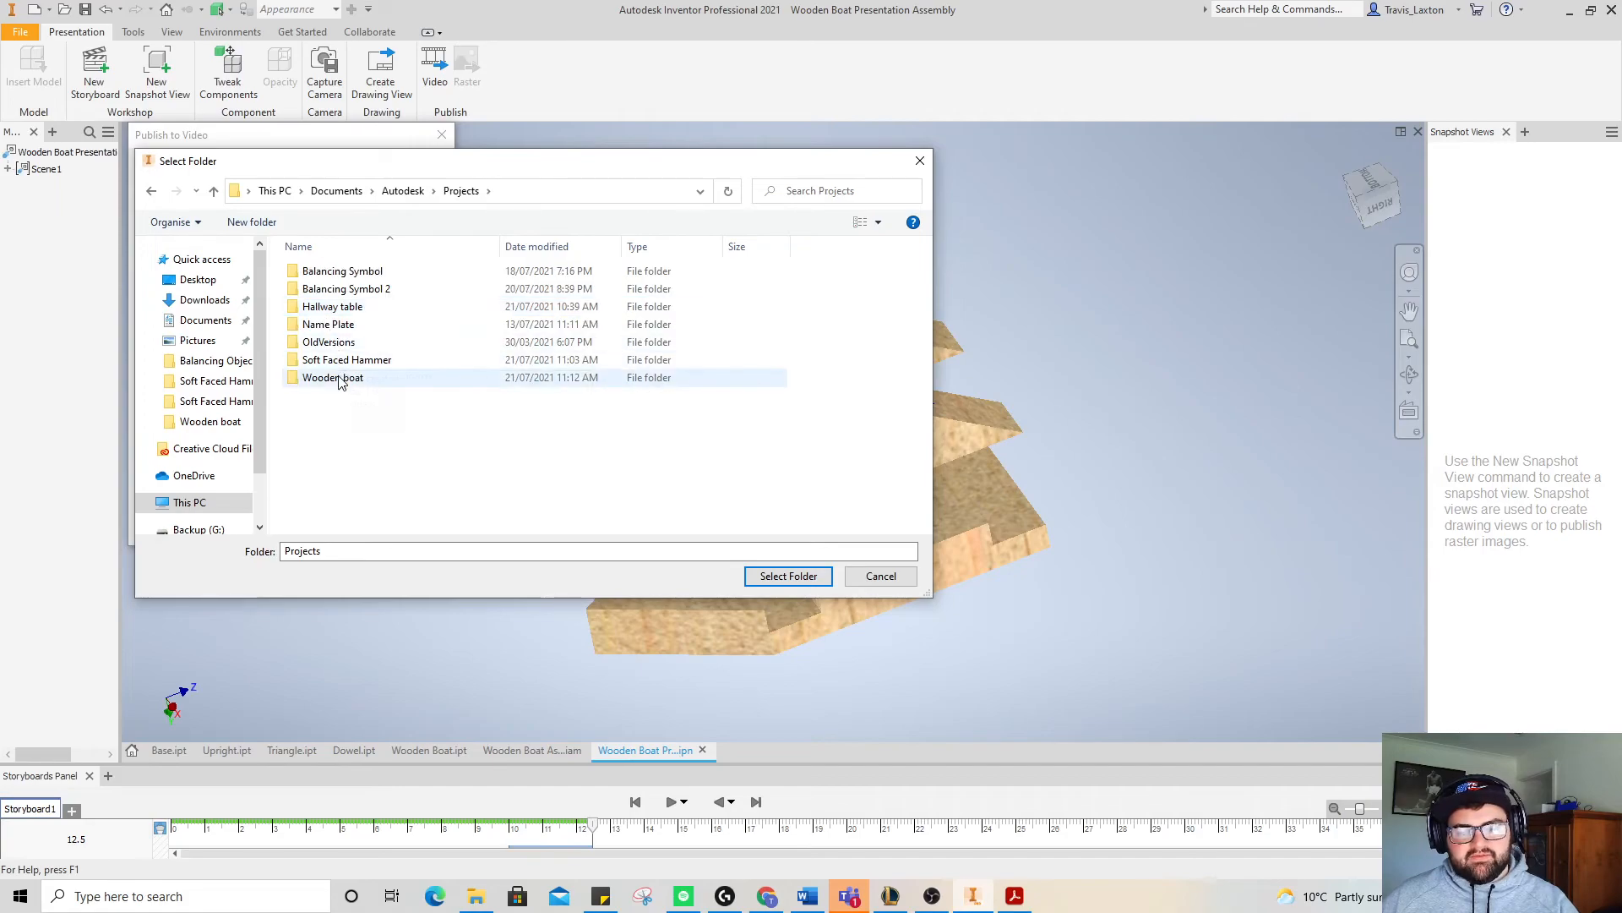
{"action": "double_click", "coordinate": [338, 380]}
{"action": "left_click", "coordinate": [784, 578]}
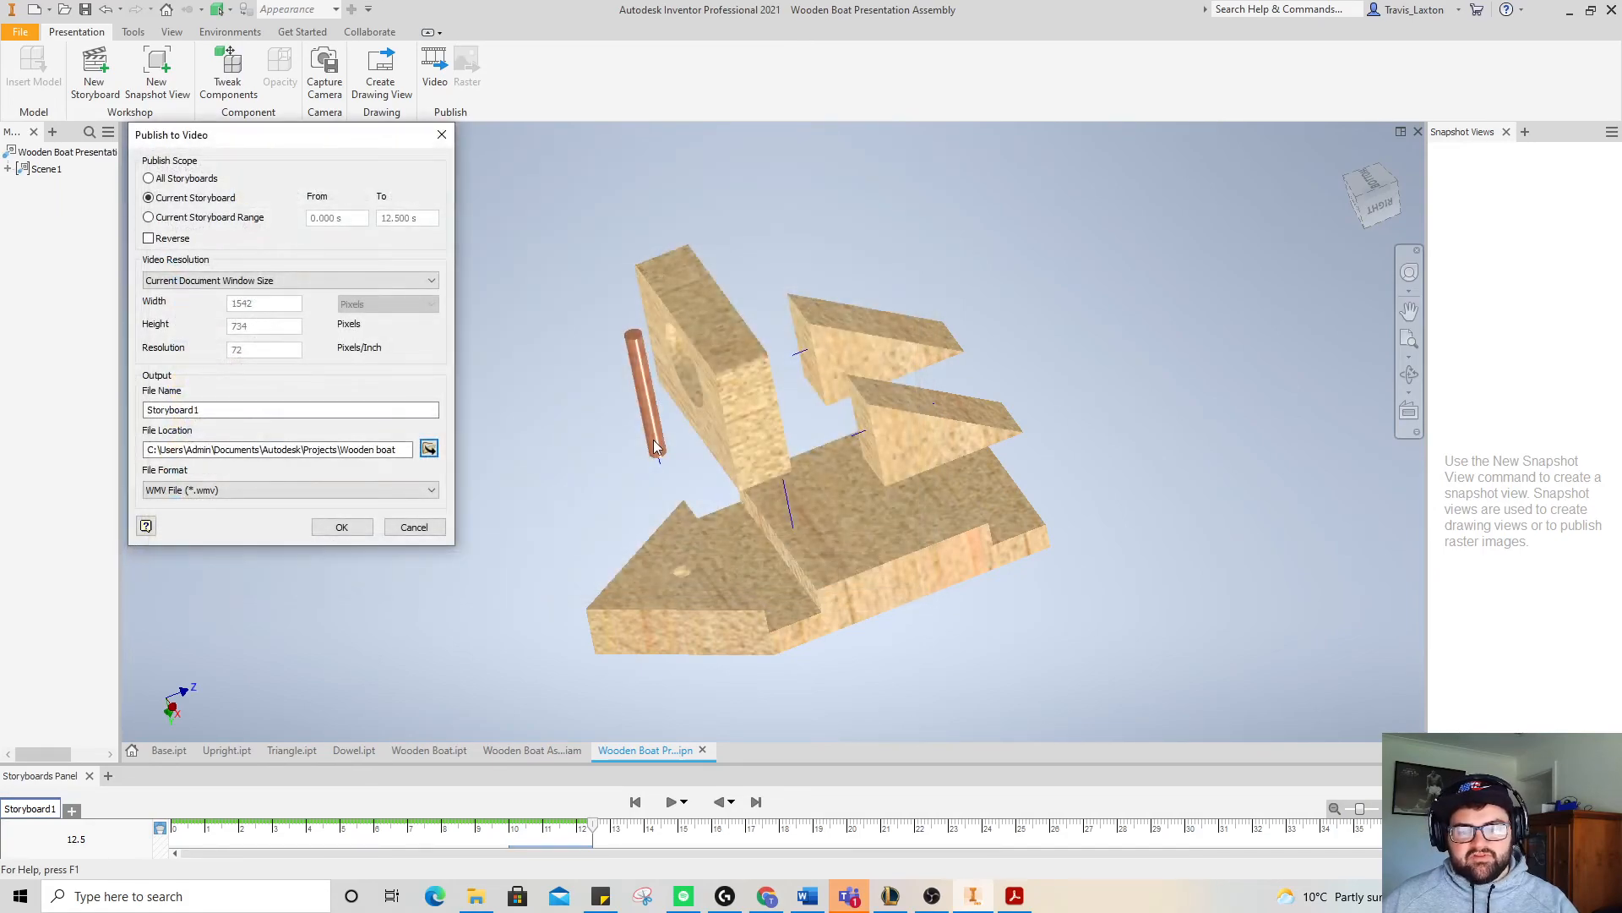
- Choose the WMV file format and publish the Storyboard1 video
{"action": "left_click", "coordinate": [271, 489]}
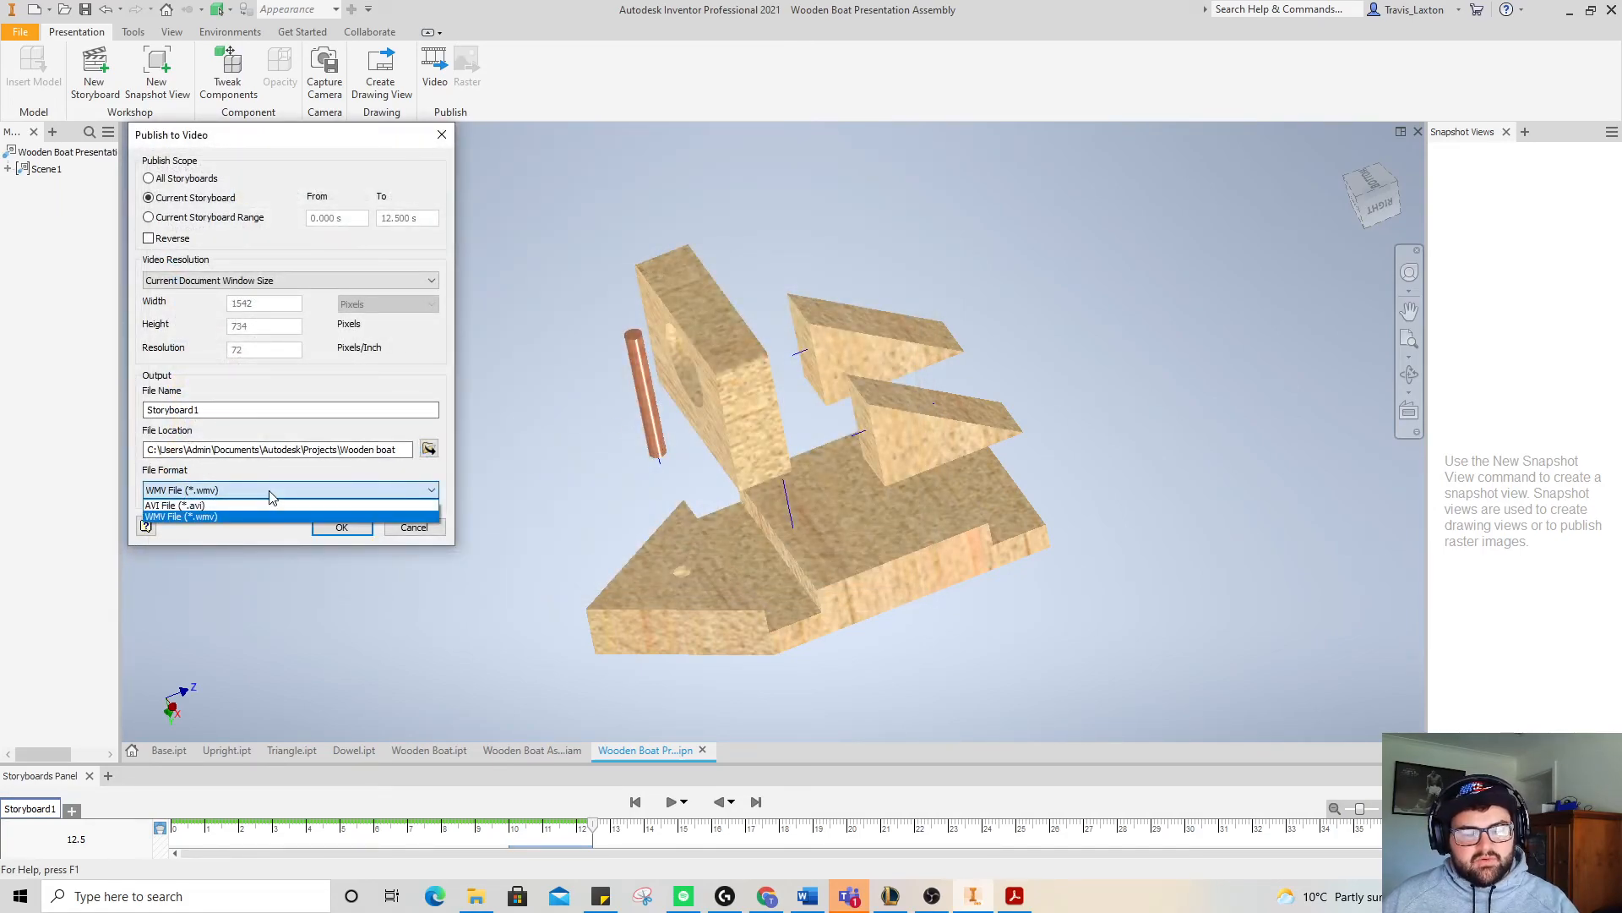
{"action": "left_click", "coordinate": [237, 523]}
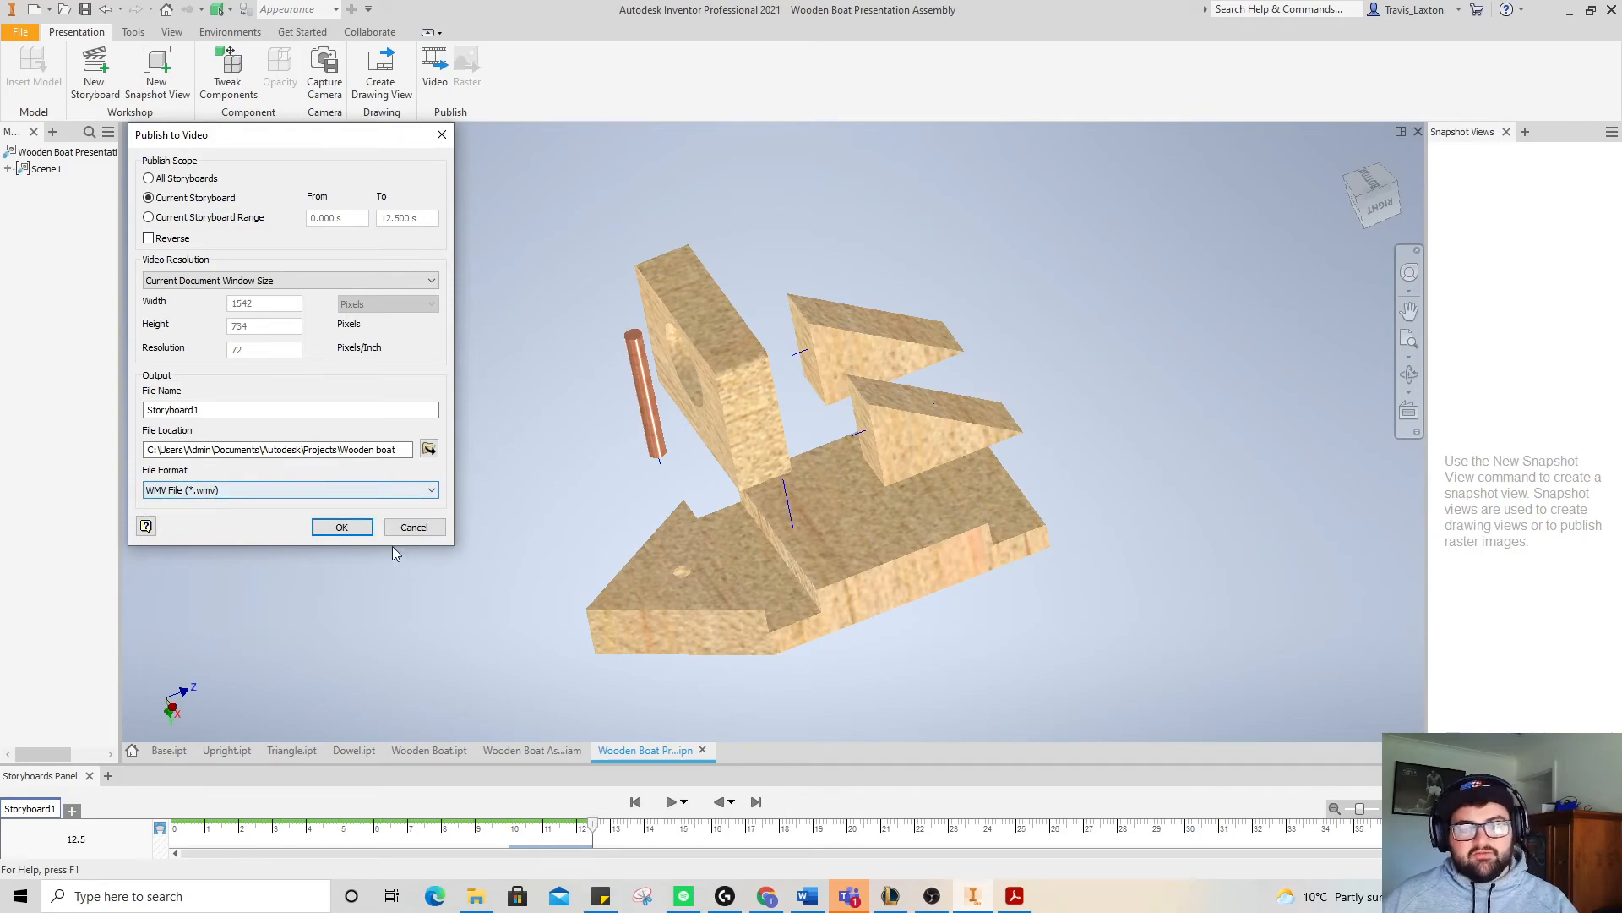
{"action": "left_click", "coordinate": [341, 527]}
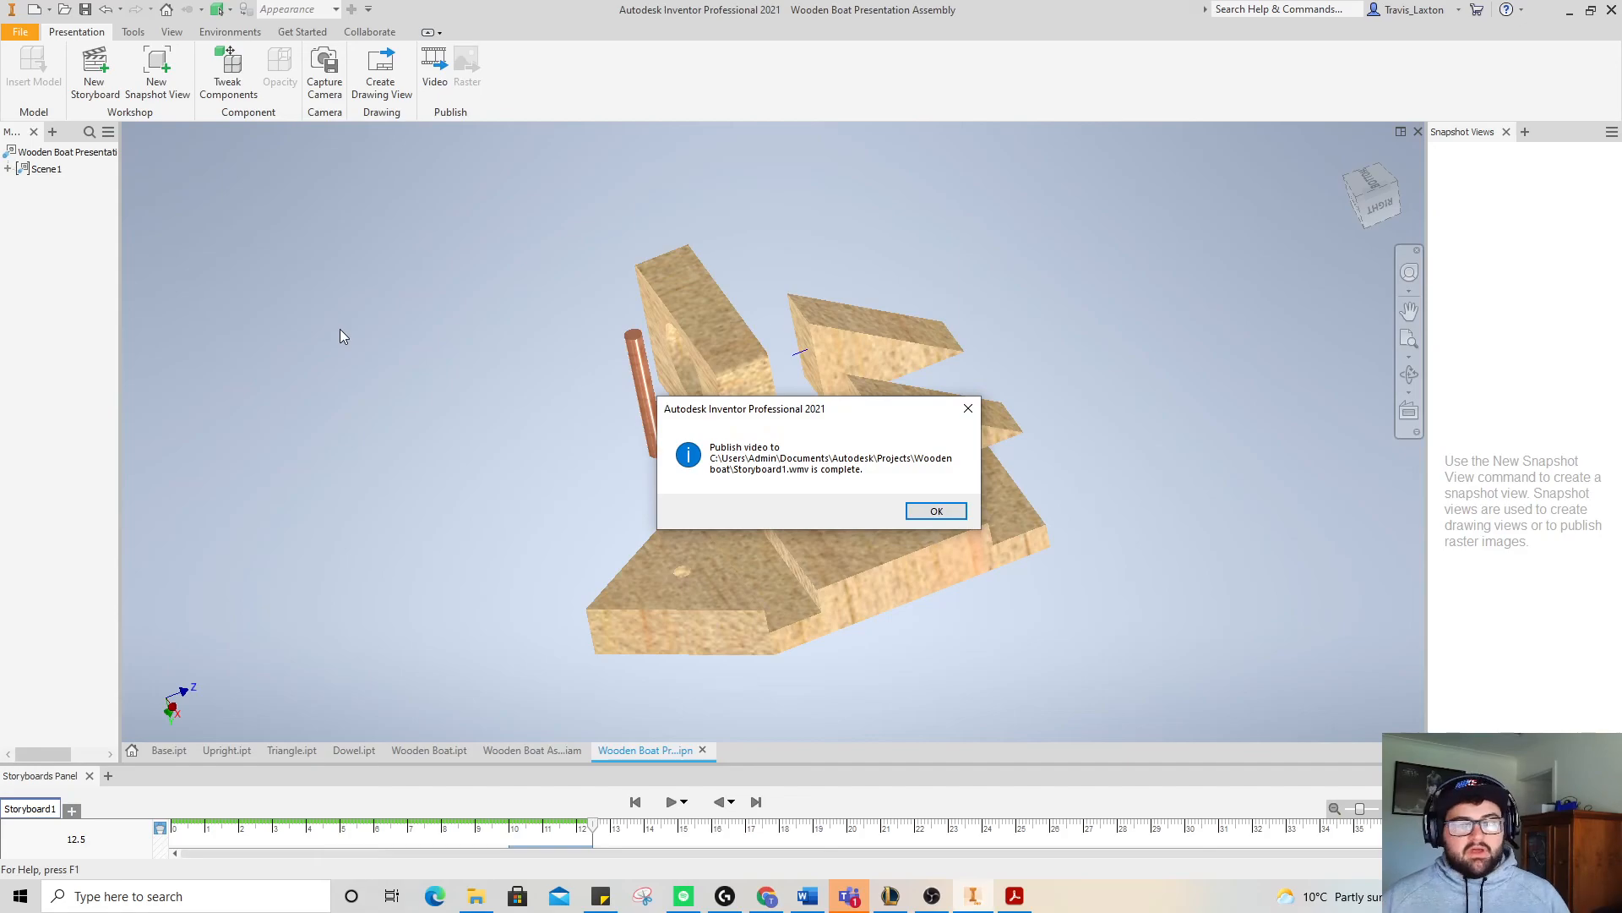
{"action": "left_click", "coordinate": [936, 510]}
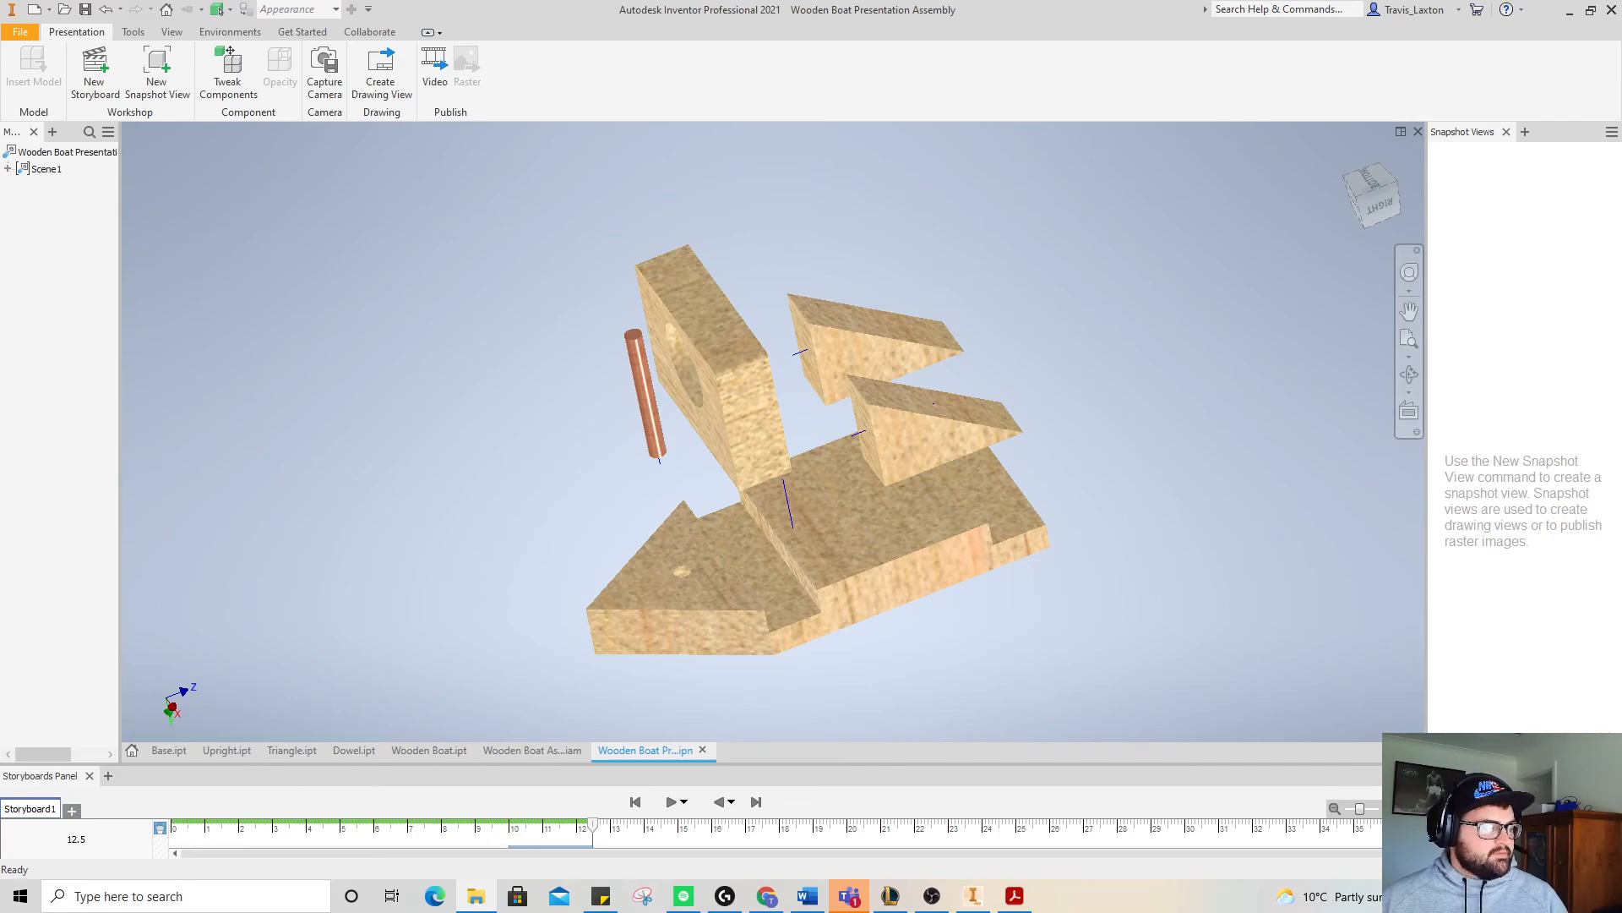
- Switch to File Explorer, play the published Storyboard1 video from the Wooden boat folder, replay it from the start, and close the player
{"action": "left_click", "coordinate": [476, 896]}
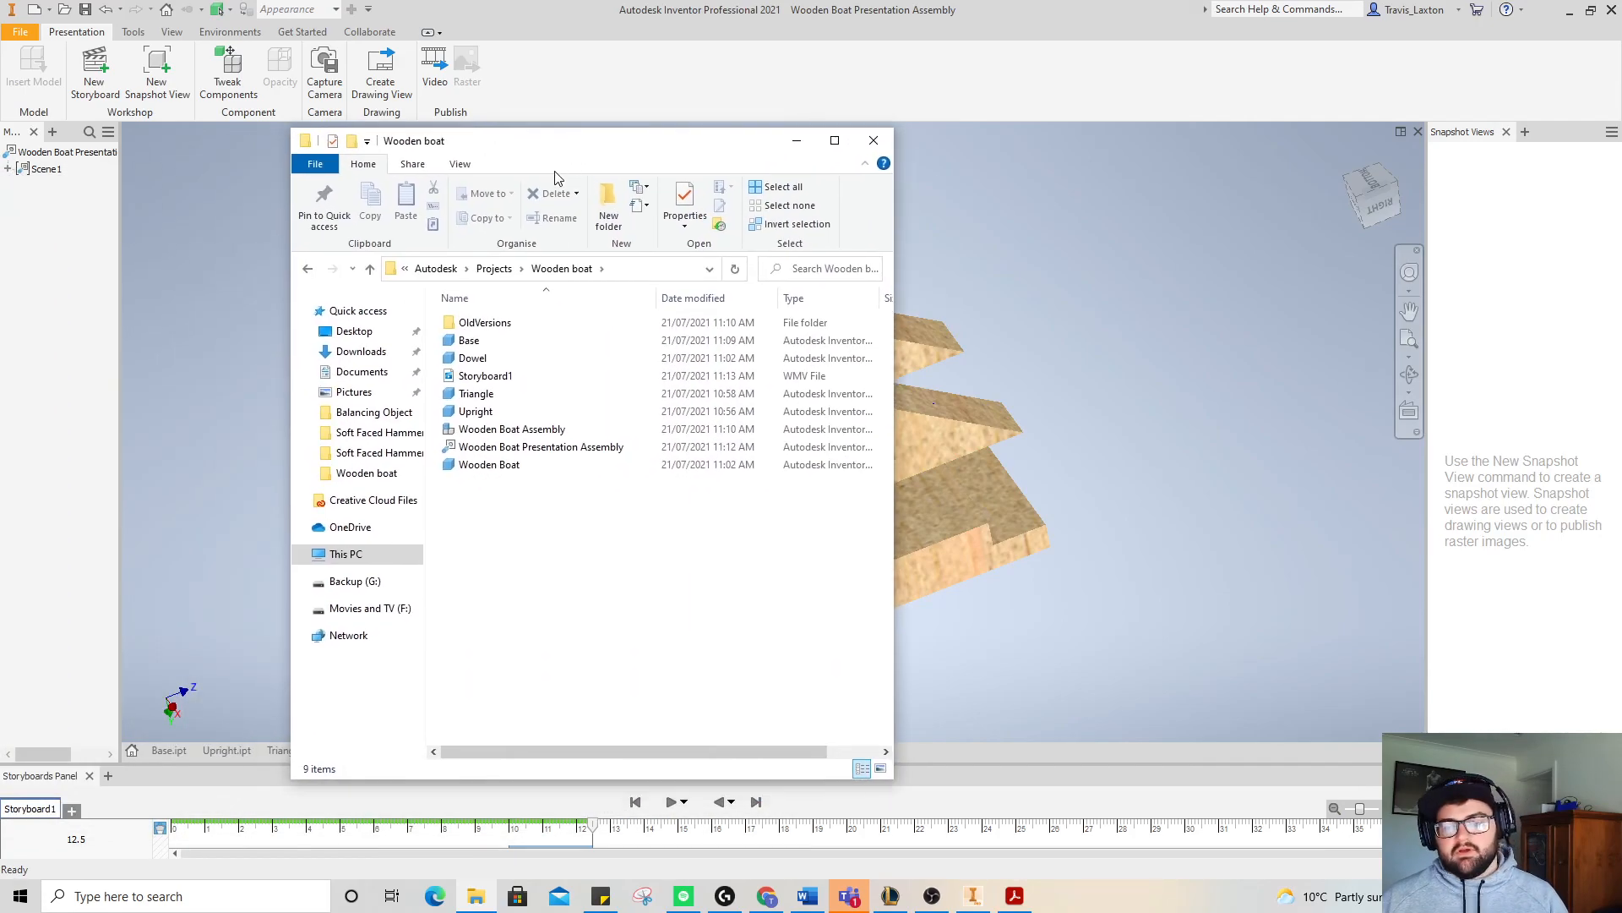
{"action": "left_click", "coordinate": [478, 379]}
{"action": "double_click", "coordinate": [478, 378]}
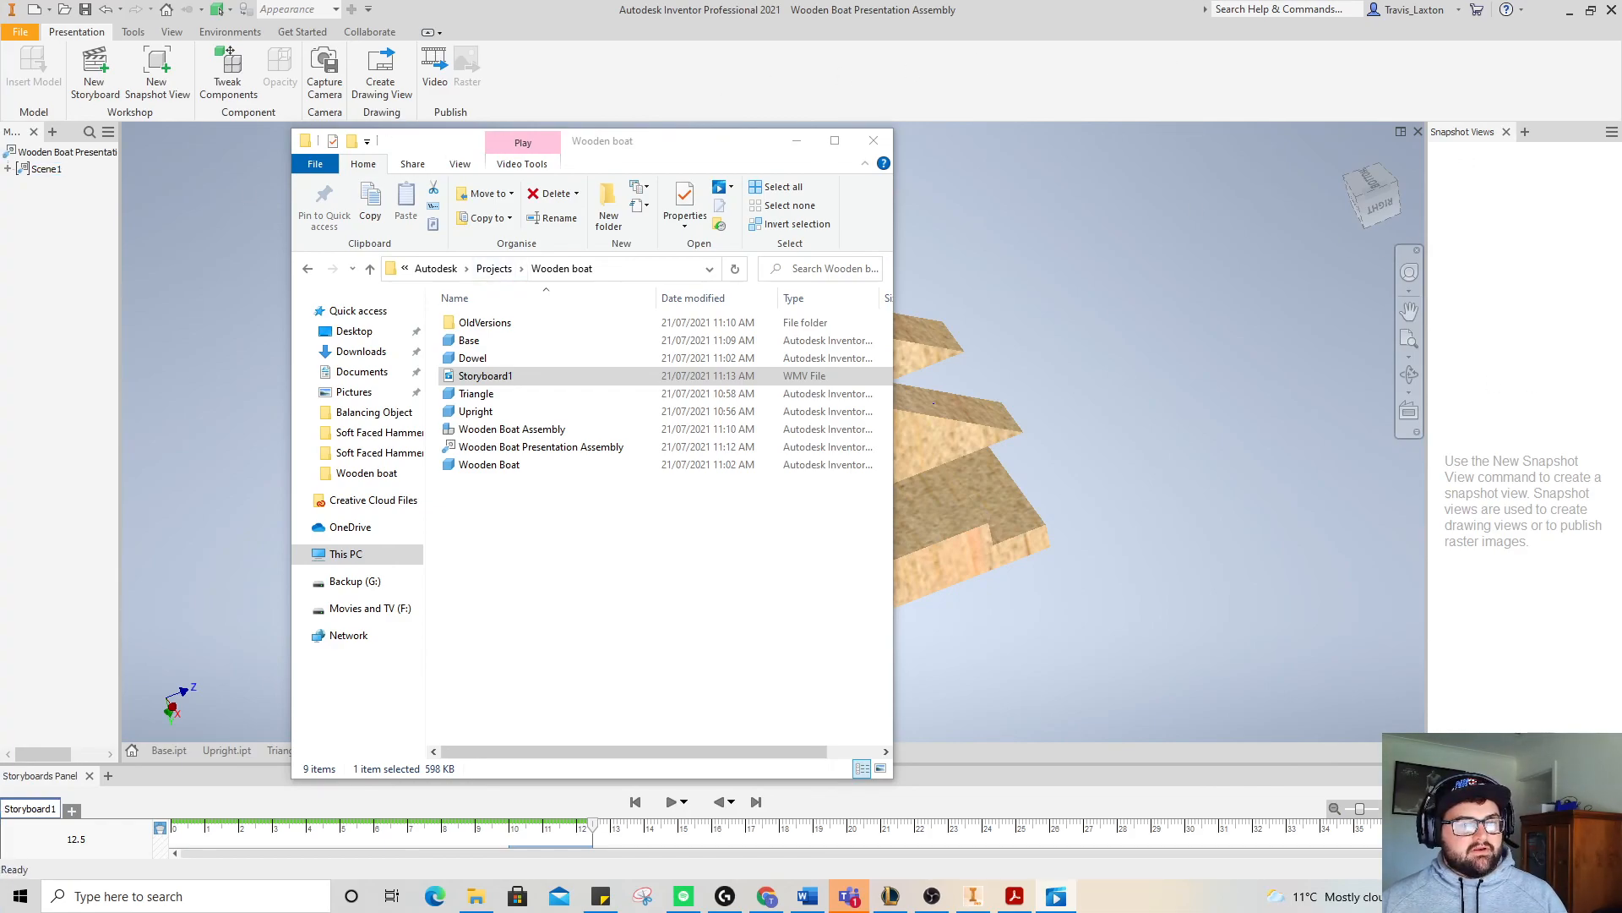
{"action": "left_click_drag", "start_coordinate": [965, 202], "coordinate": [889, 46]}
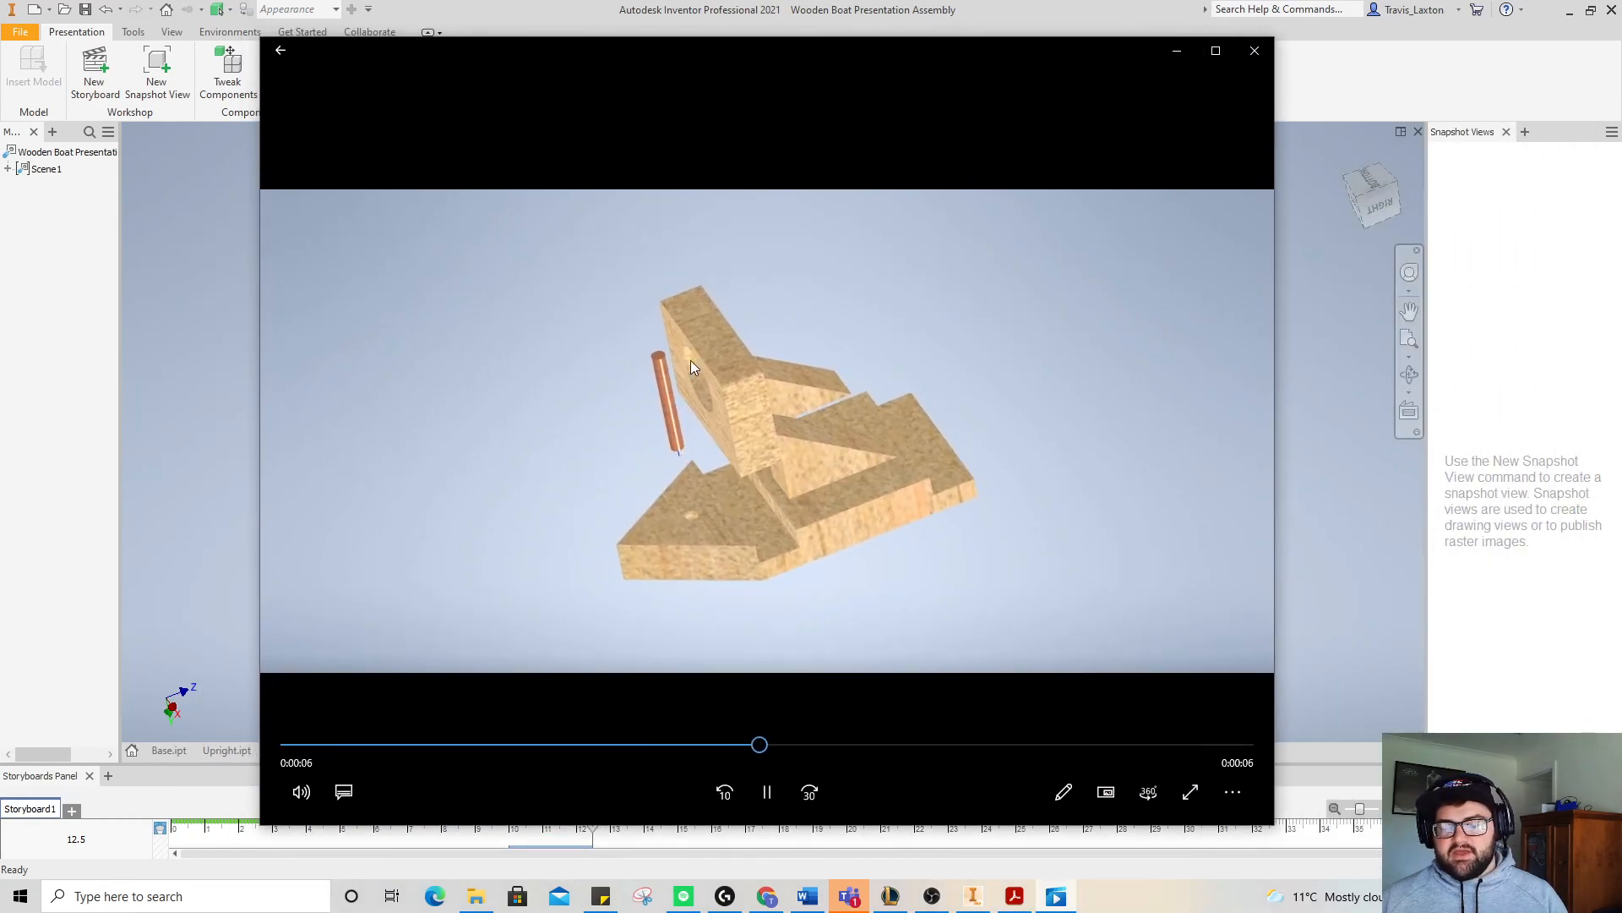
{"action": "left_click_drag", "start_coordinate": [833, 745], "coordinate": [289, 745]}
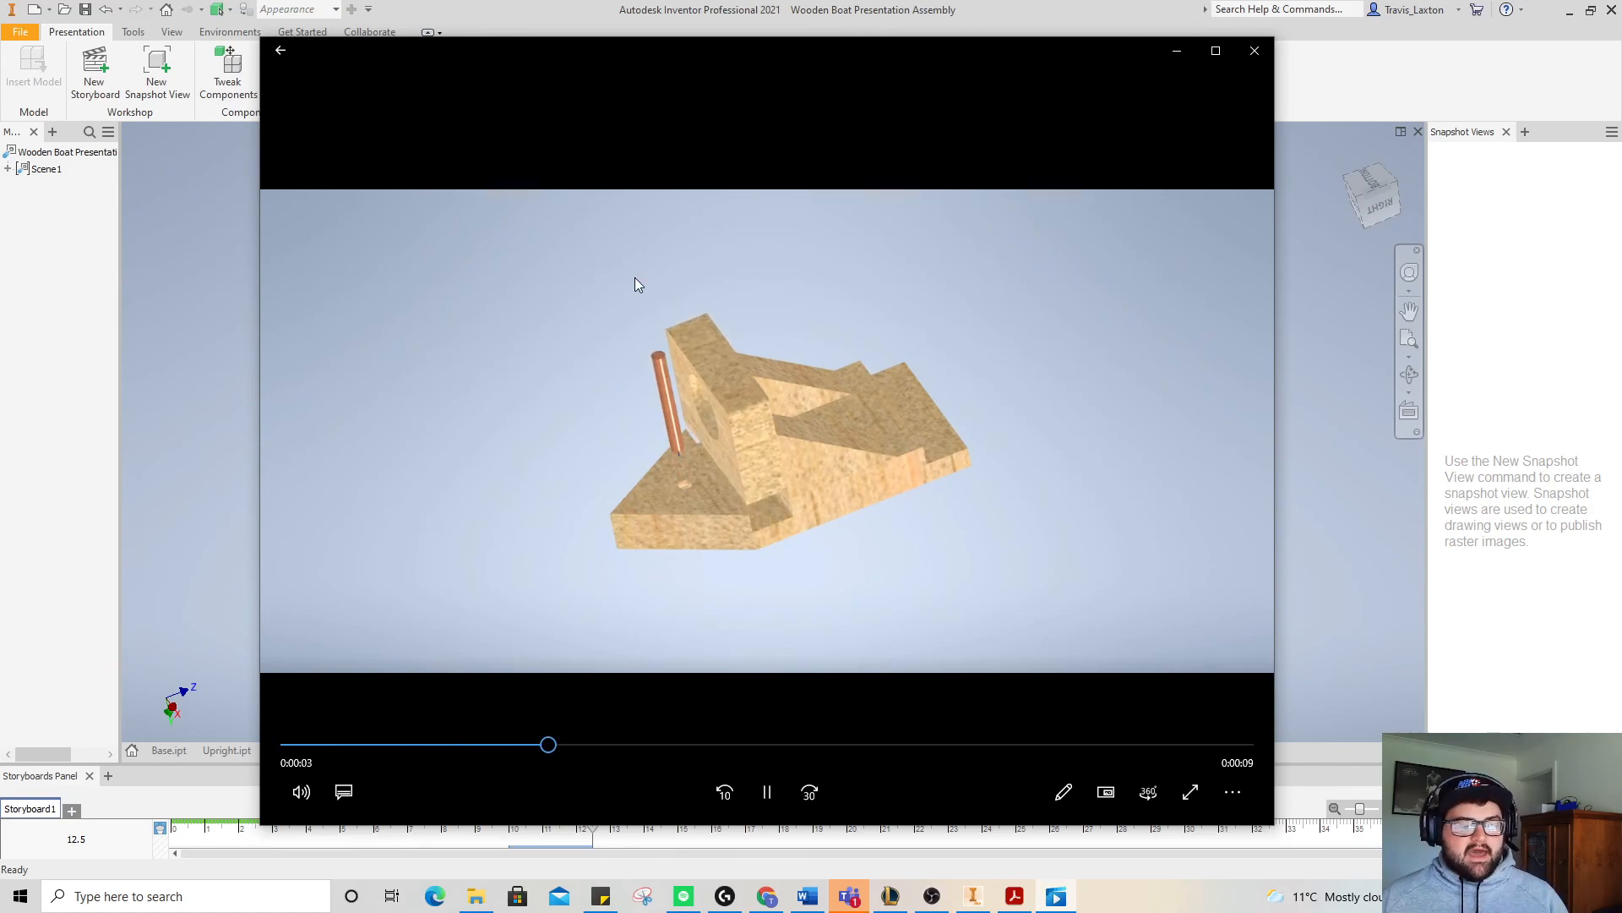
{"action": "left_click", "coordinate": [1251, 53]}
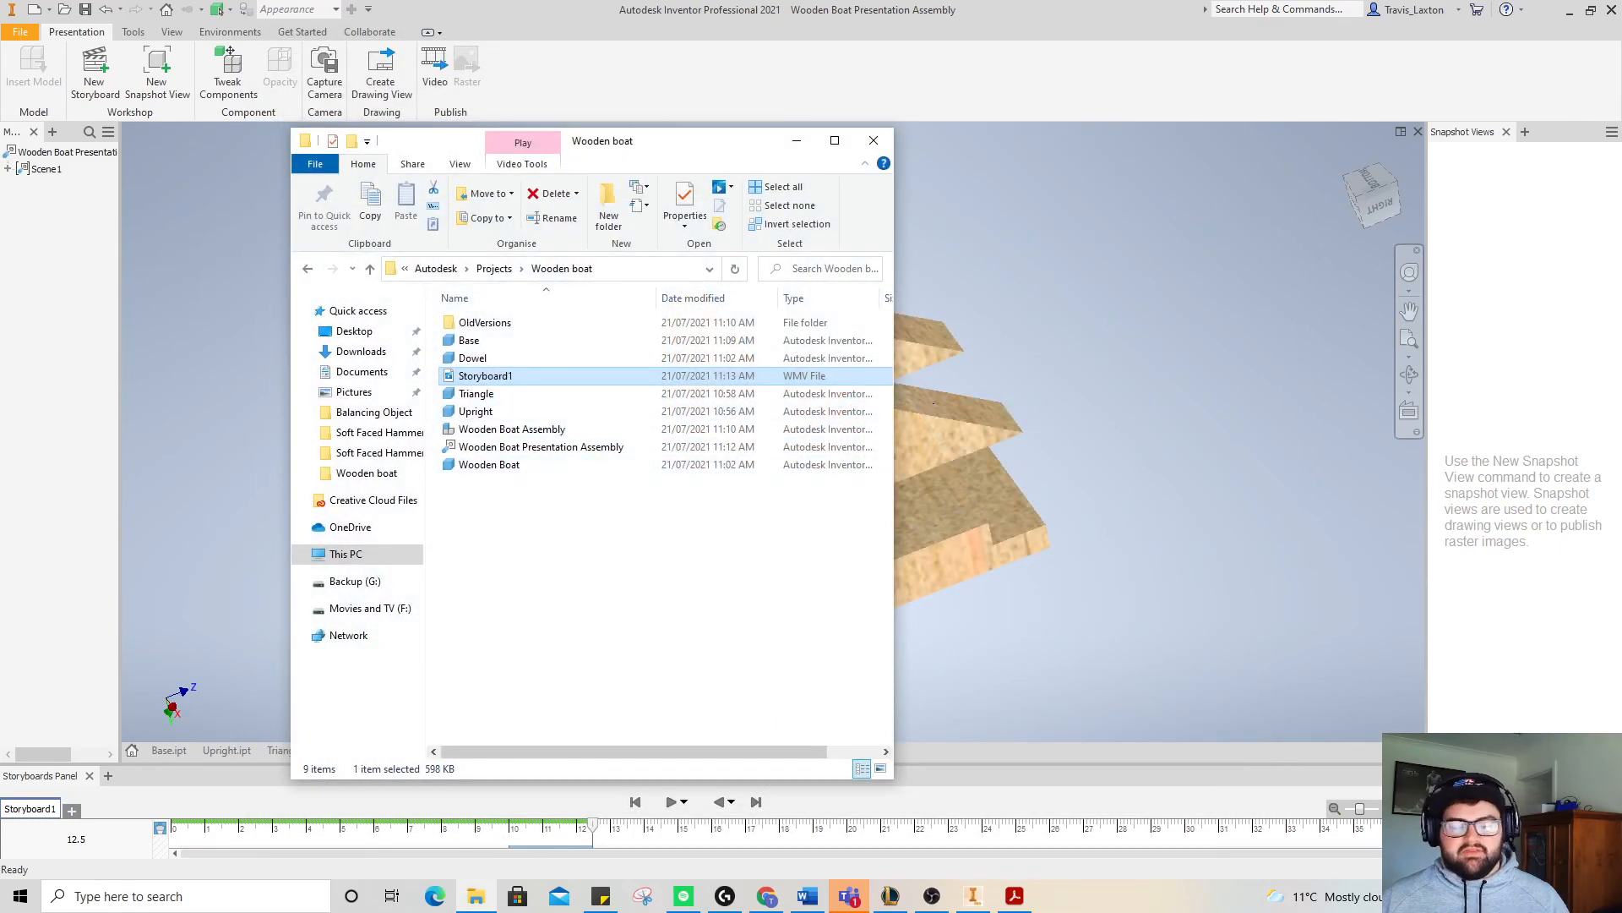